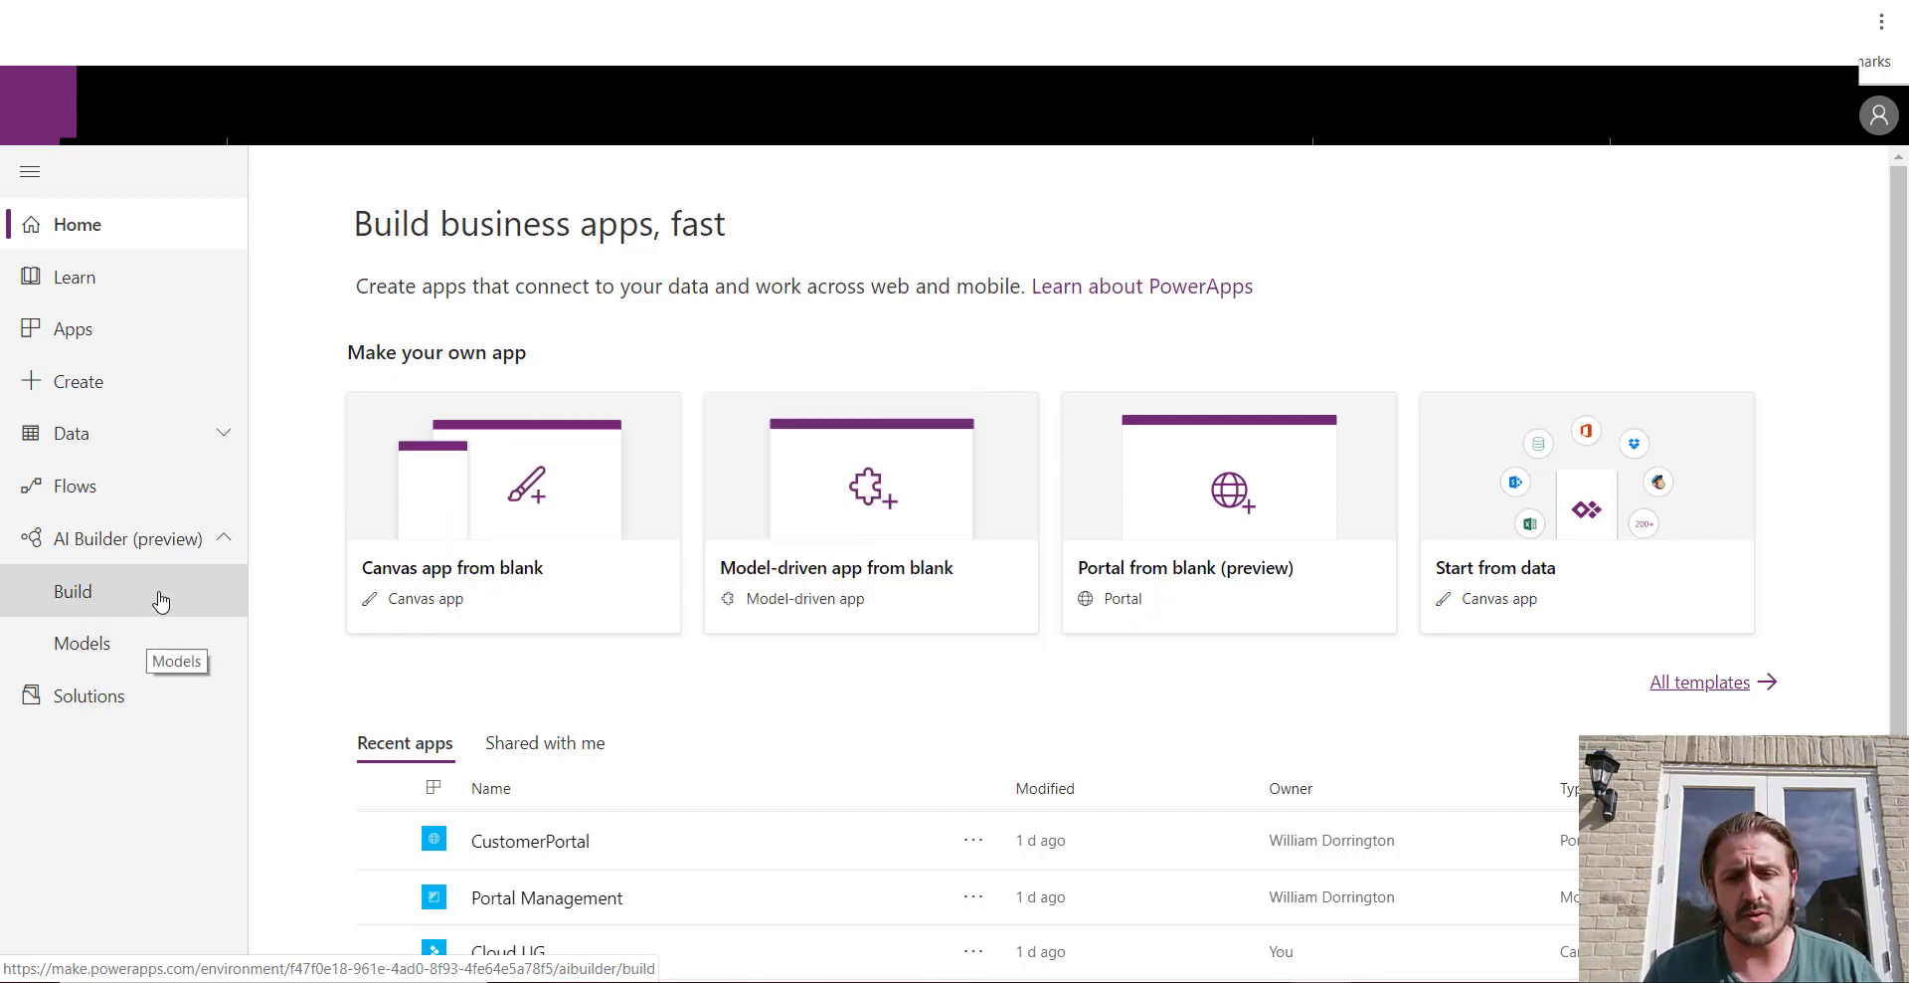
Create an Object Detection model named "Weed Detector" in AI Builder
{"action": "left_click", "coordinate": [159, 599]}
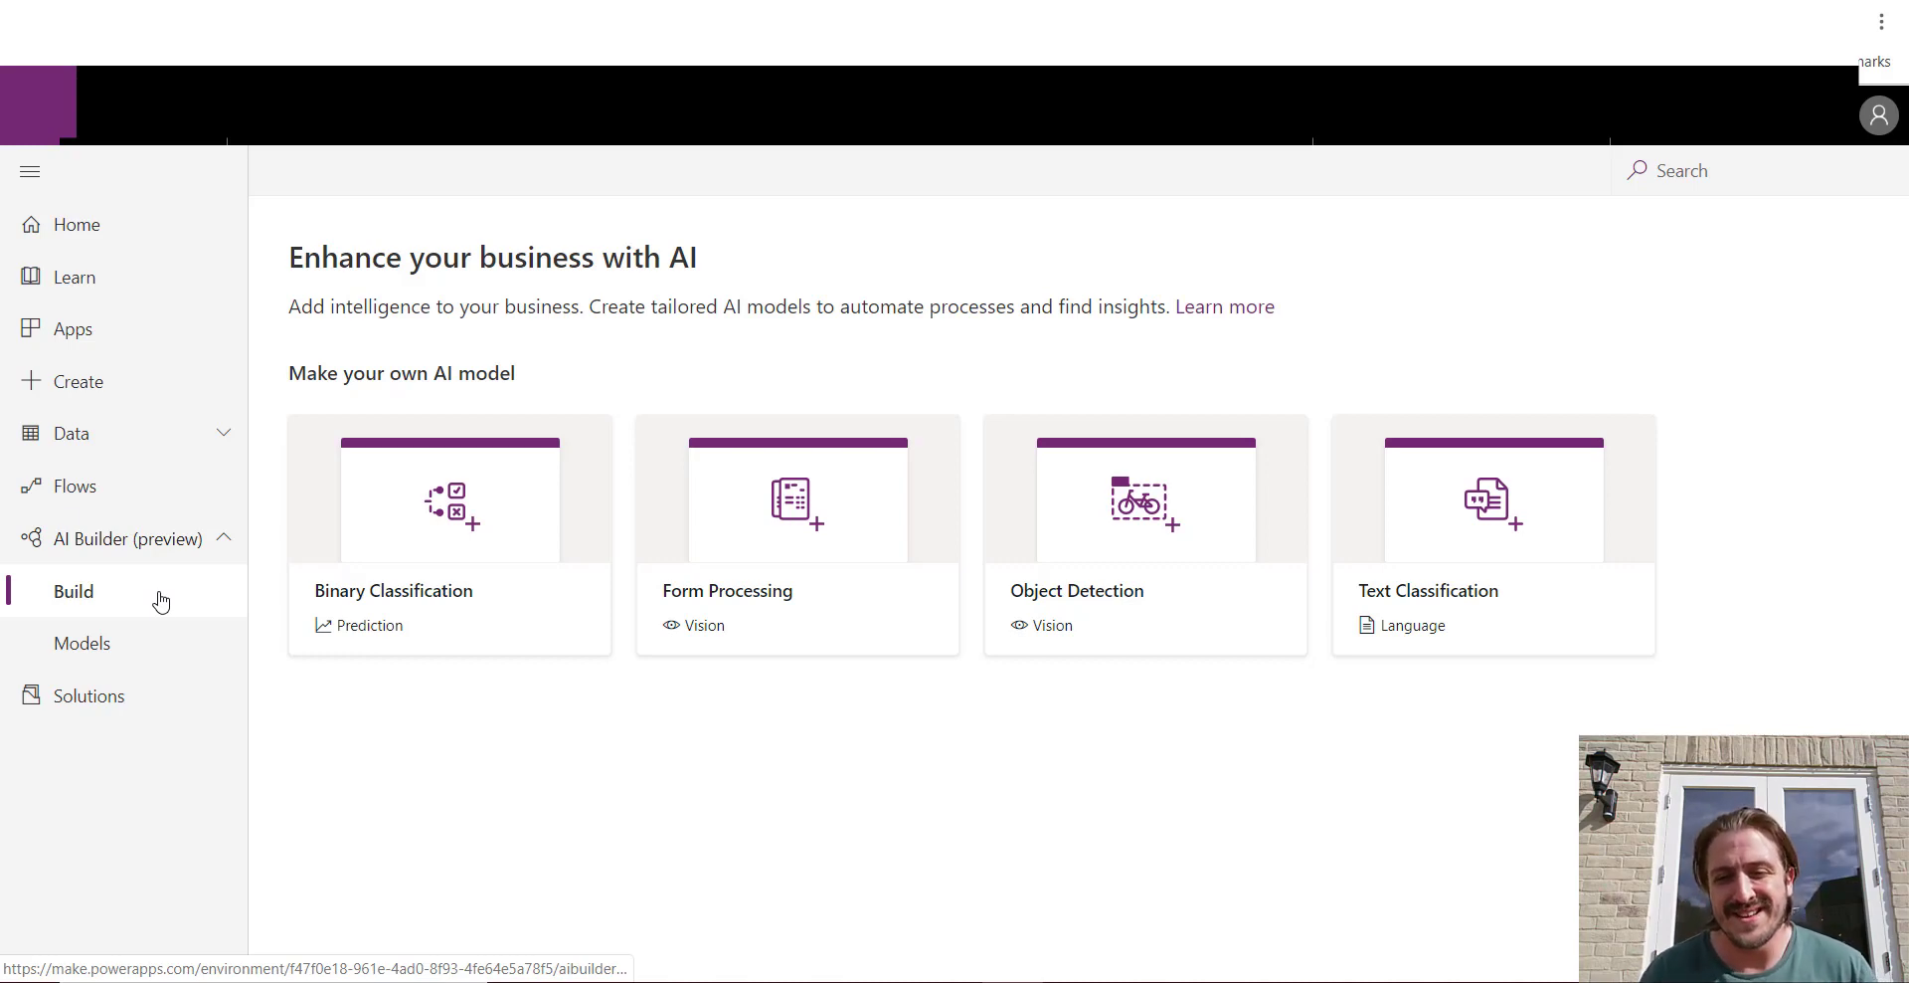
{"action": "left_click", "coordinate": [1144, 546]}
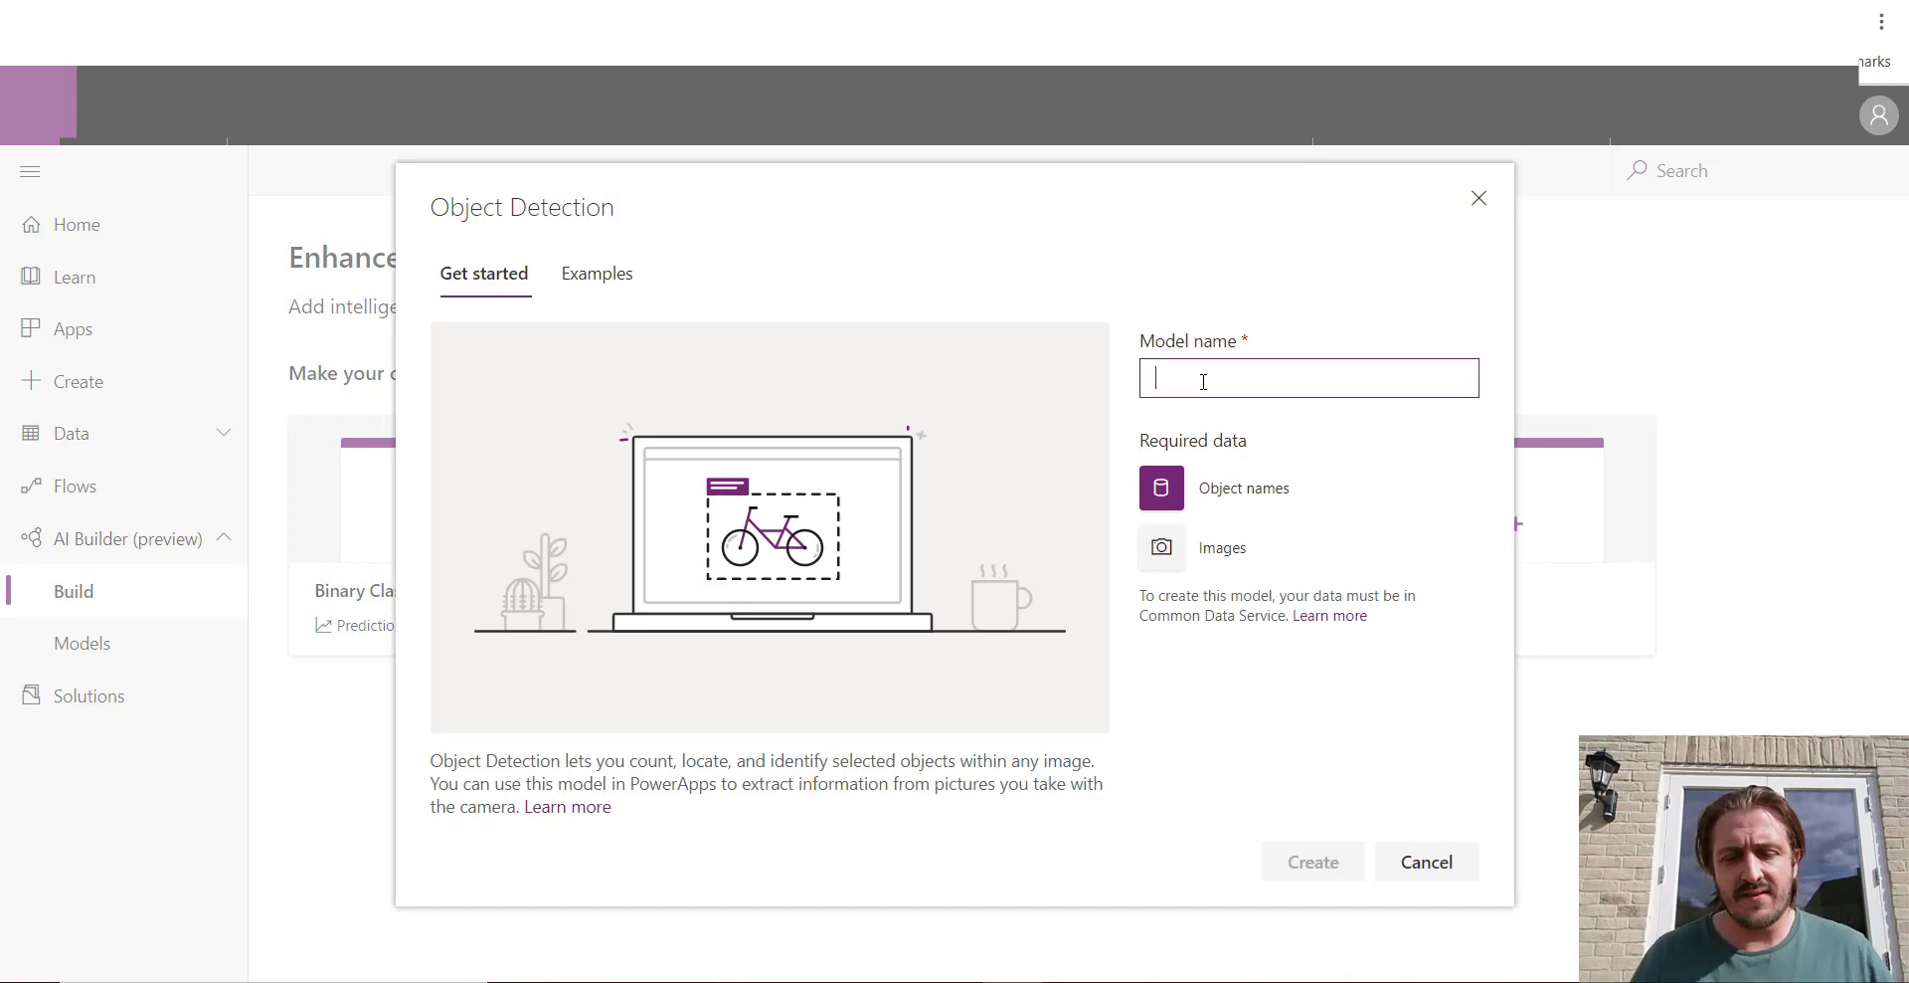
{"action": "type", "text": "Weed"}
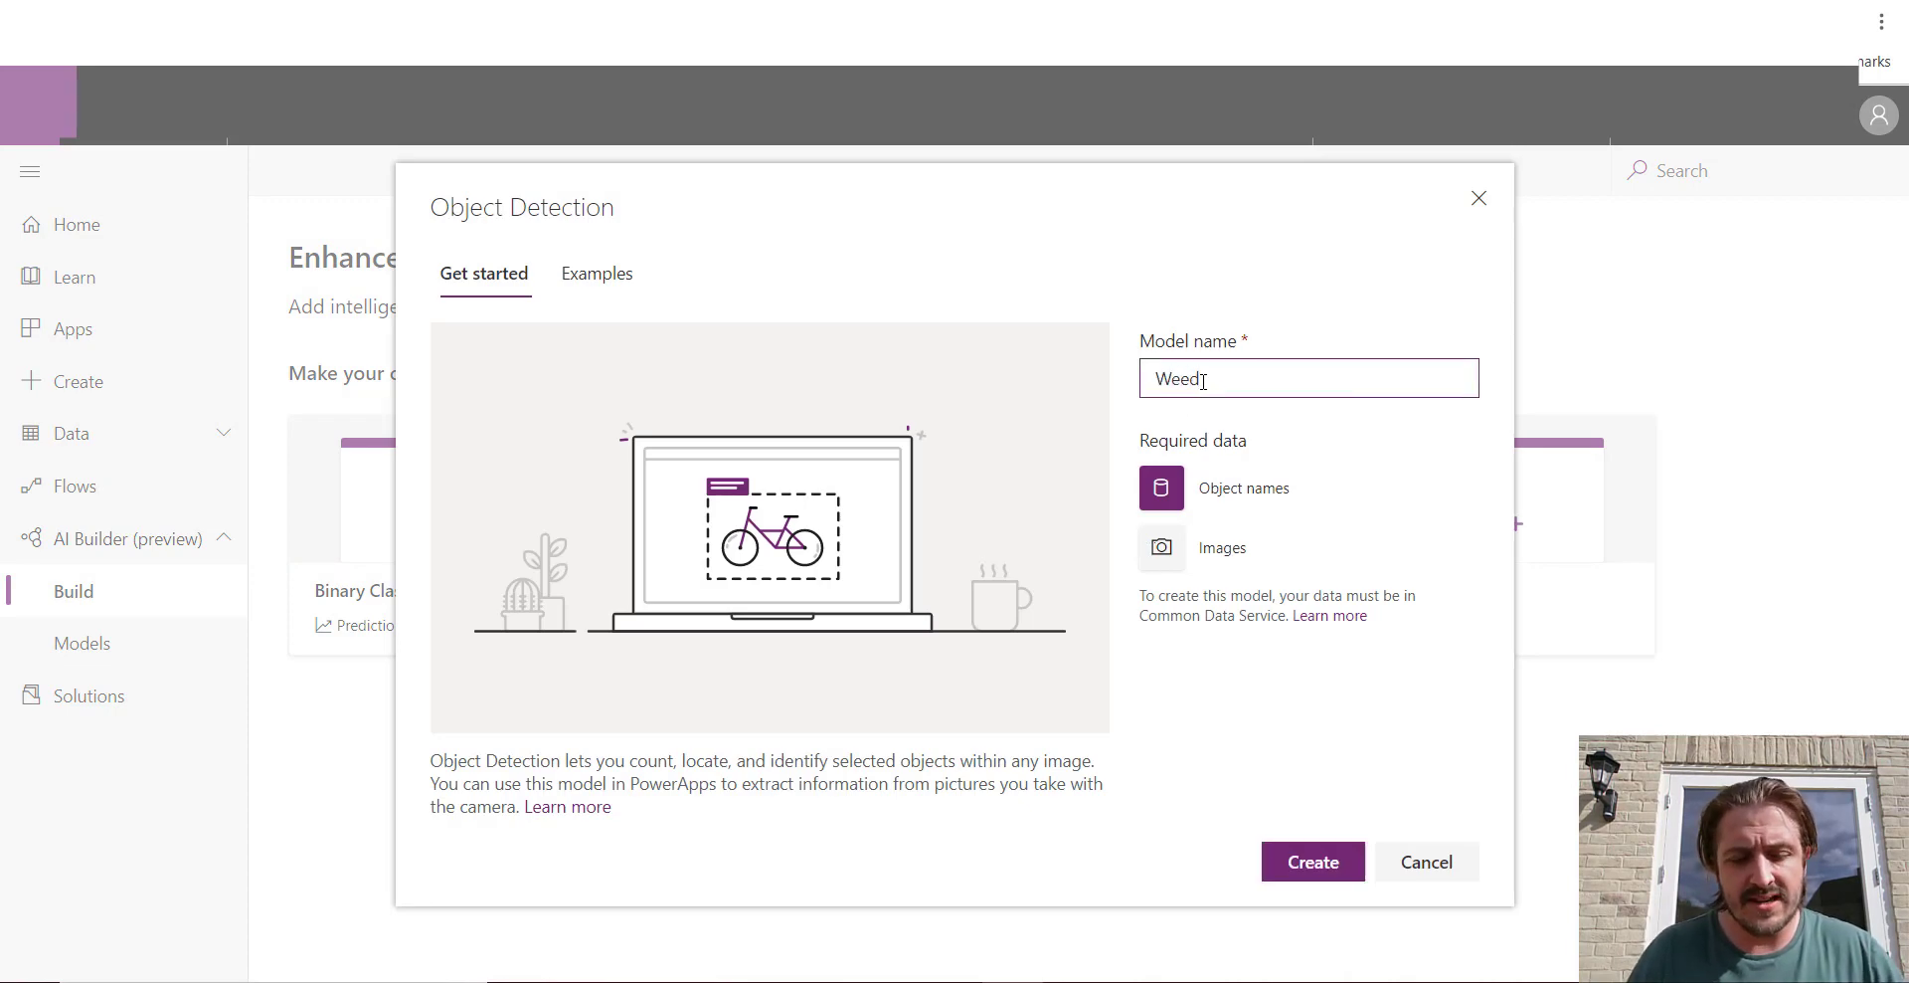
{"action": "type", "text": "Detector"}
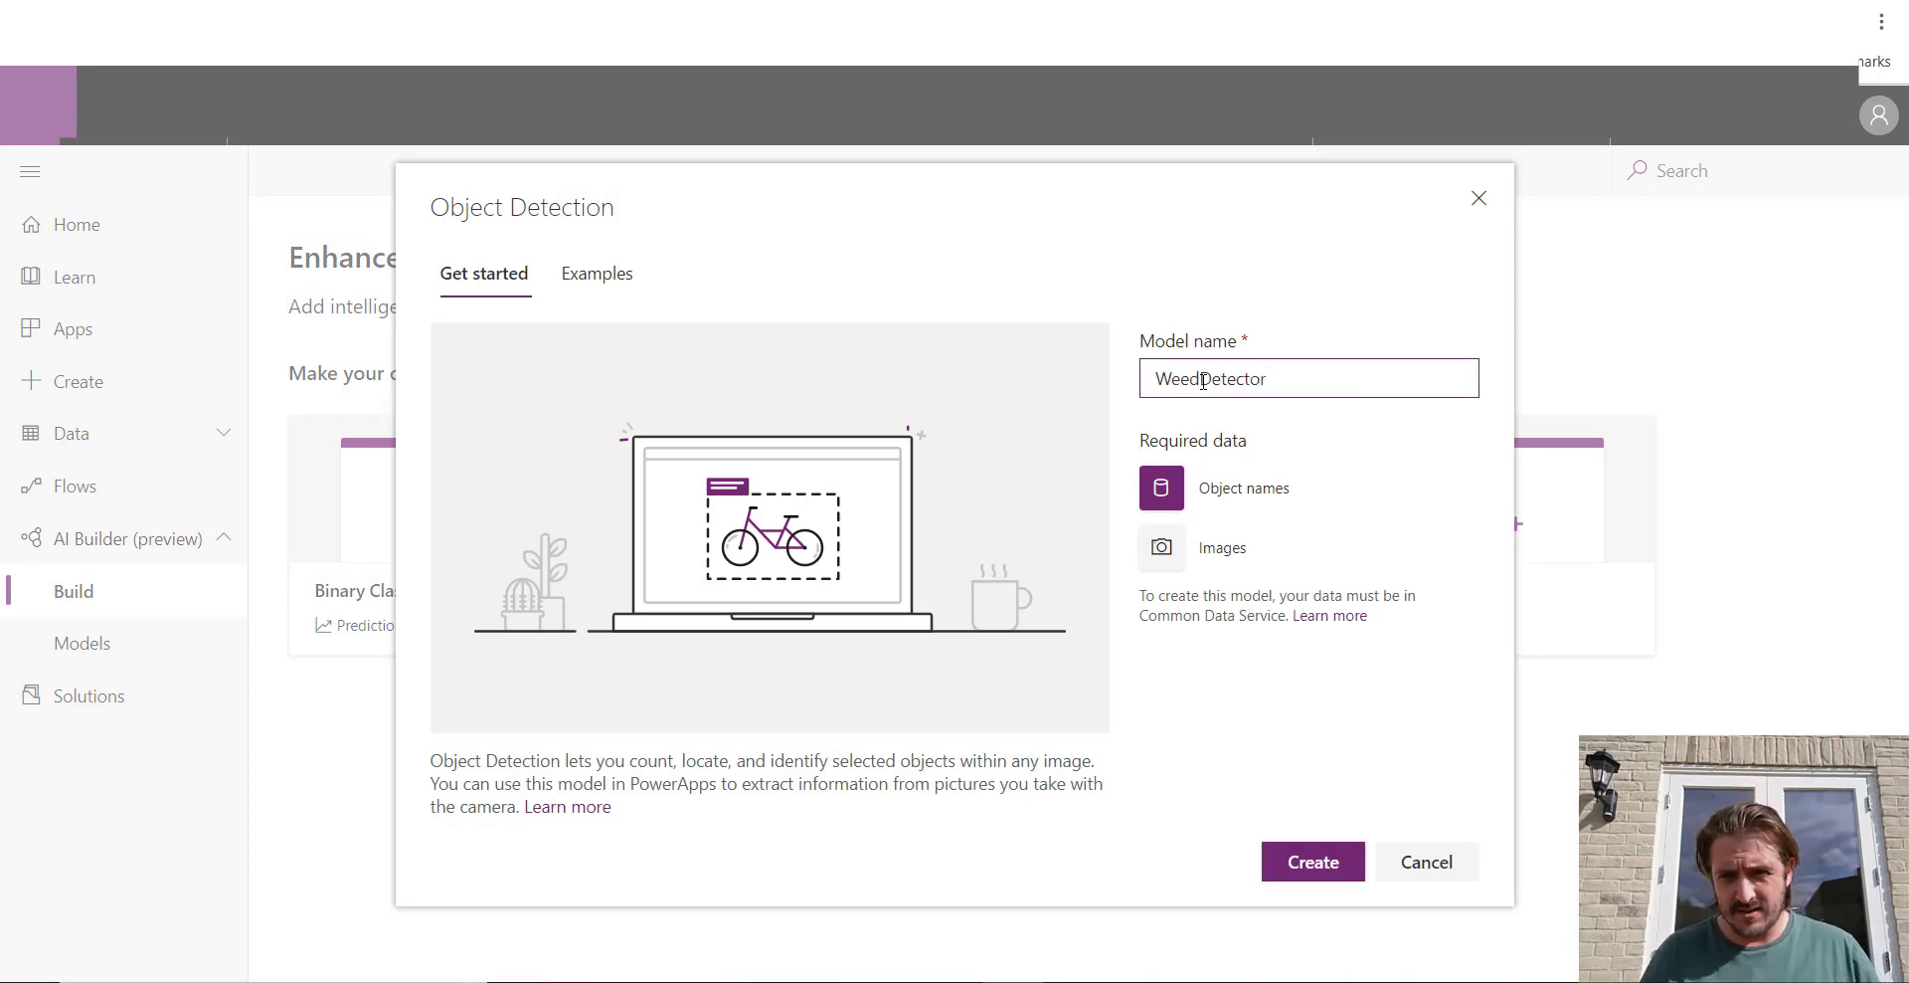
{"action": "left_click", "coordinate": [1204, 381]}
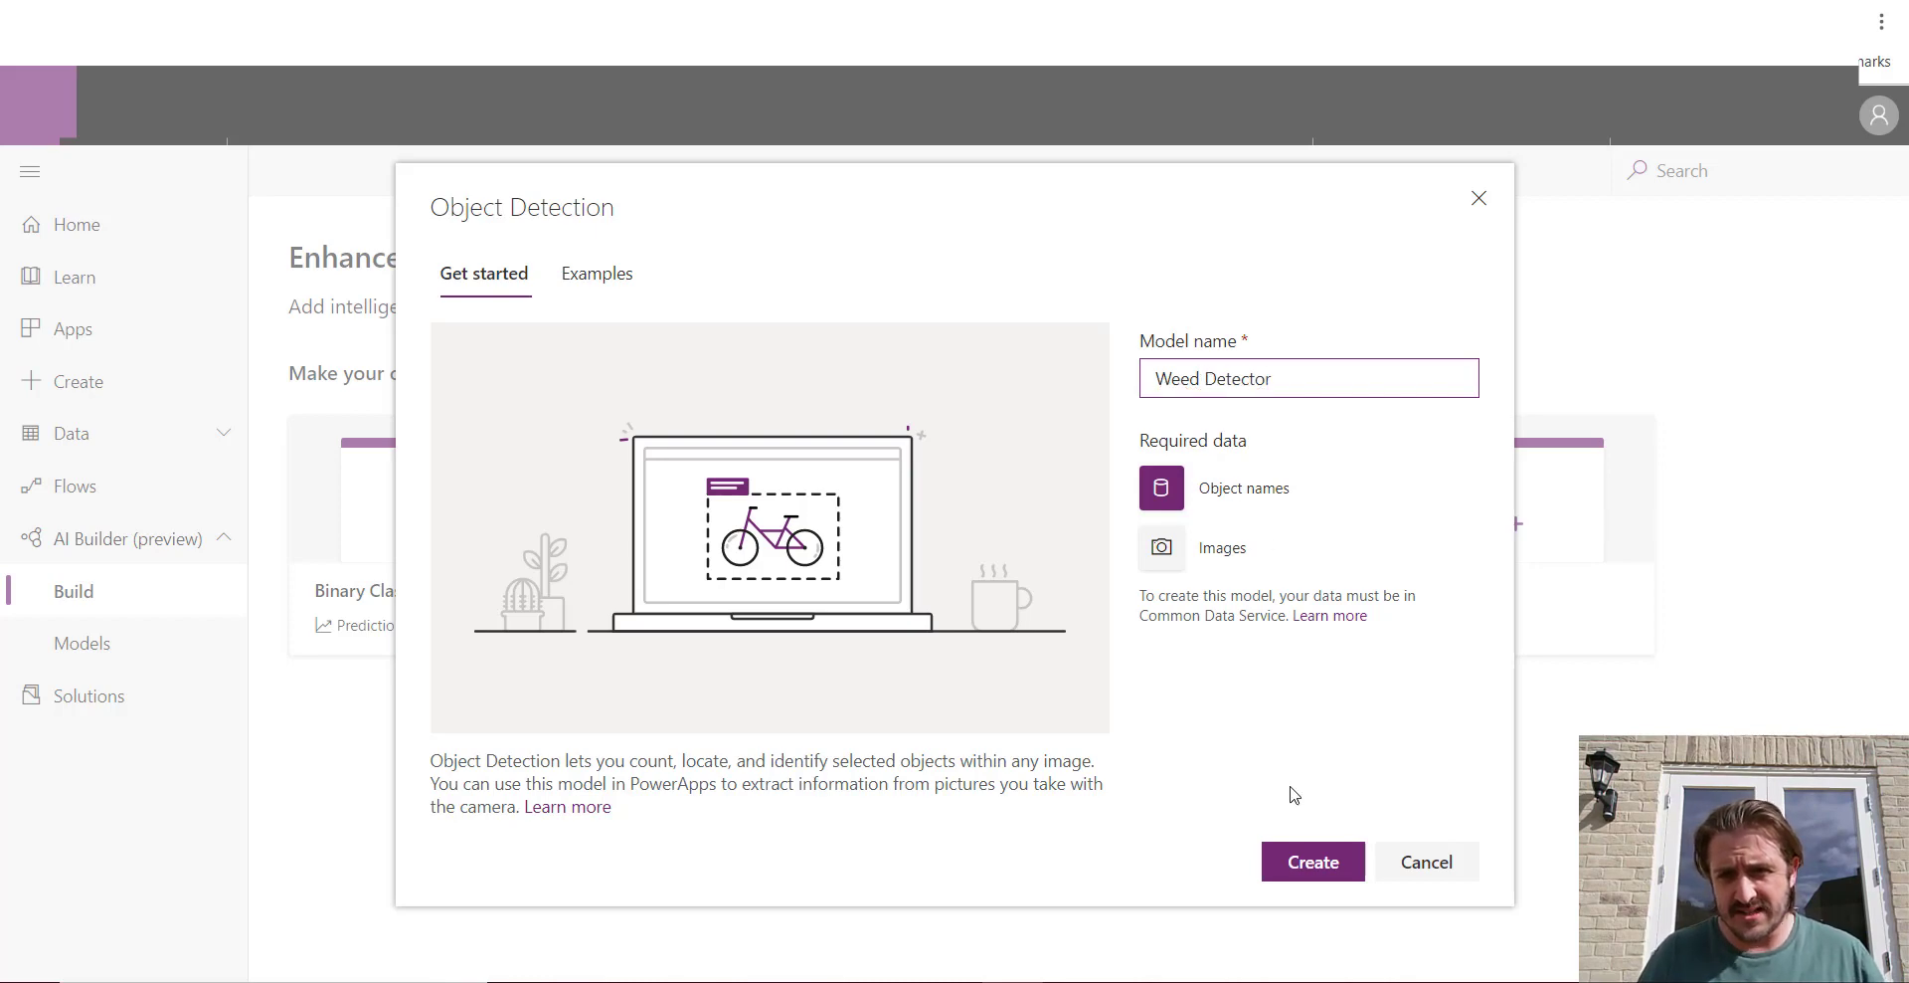
{"action": "left_click", "coordinate": [1303, 879]}
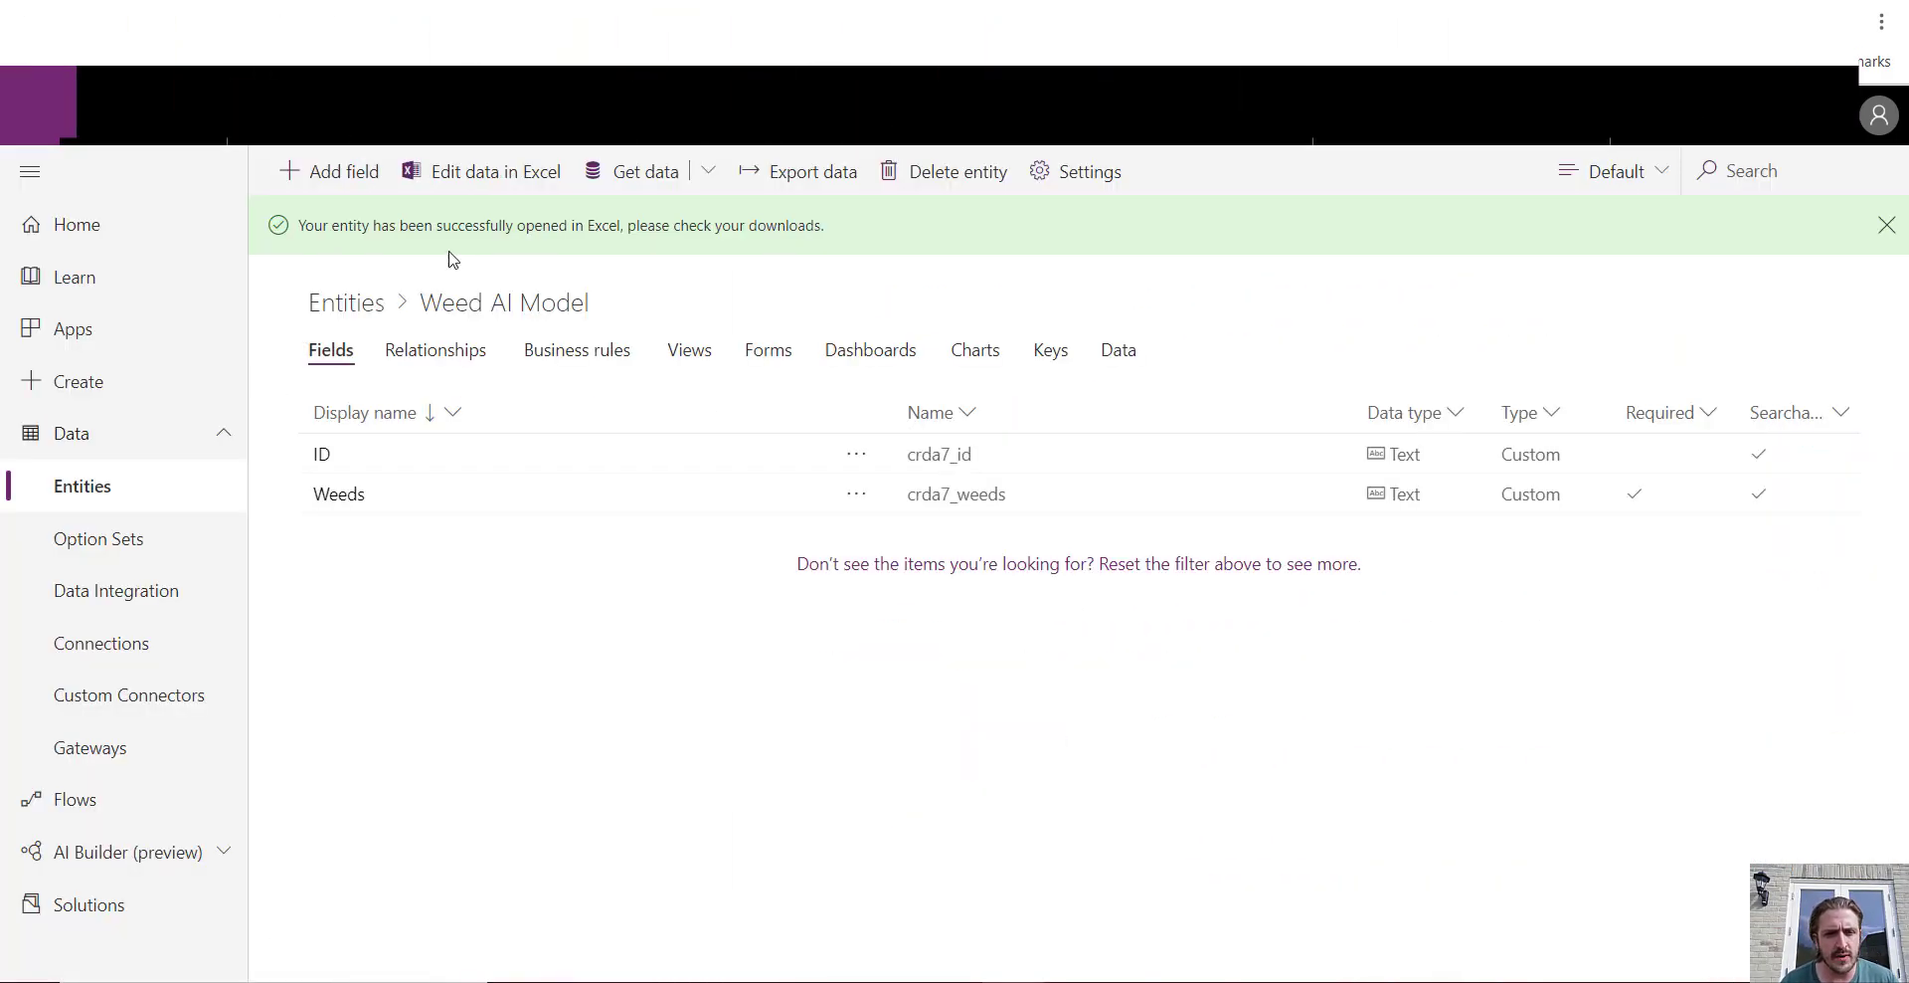
{"action": "left_click", "coordinate": [344, 304]}
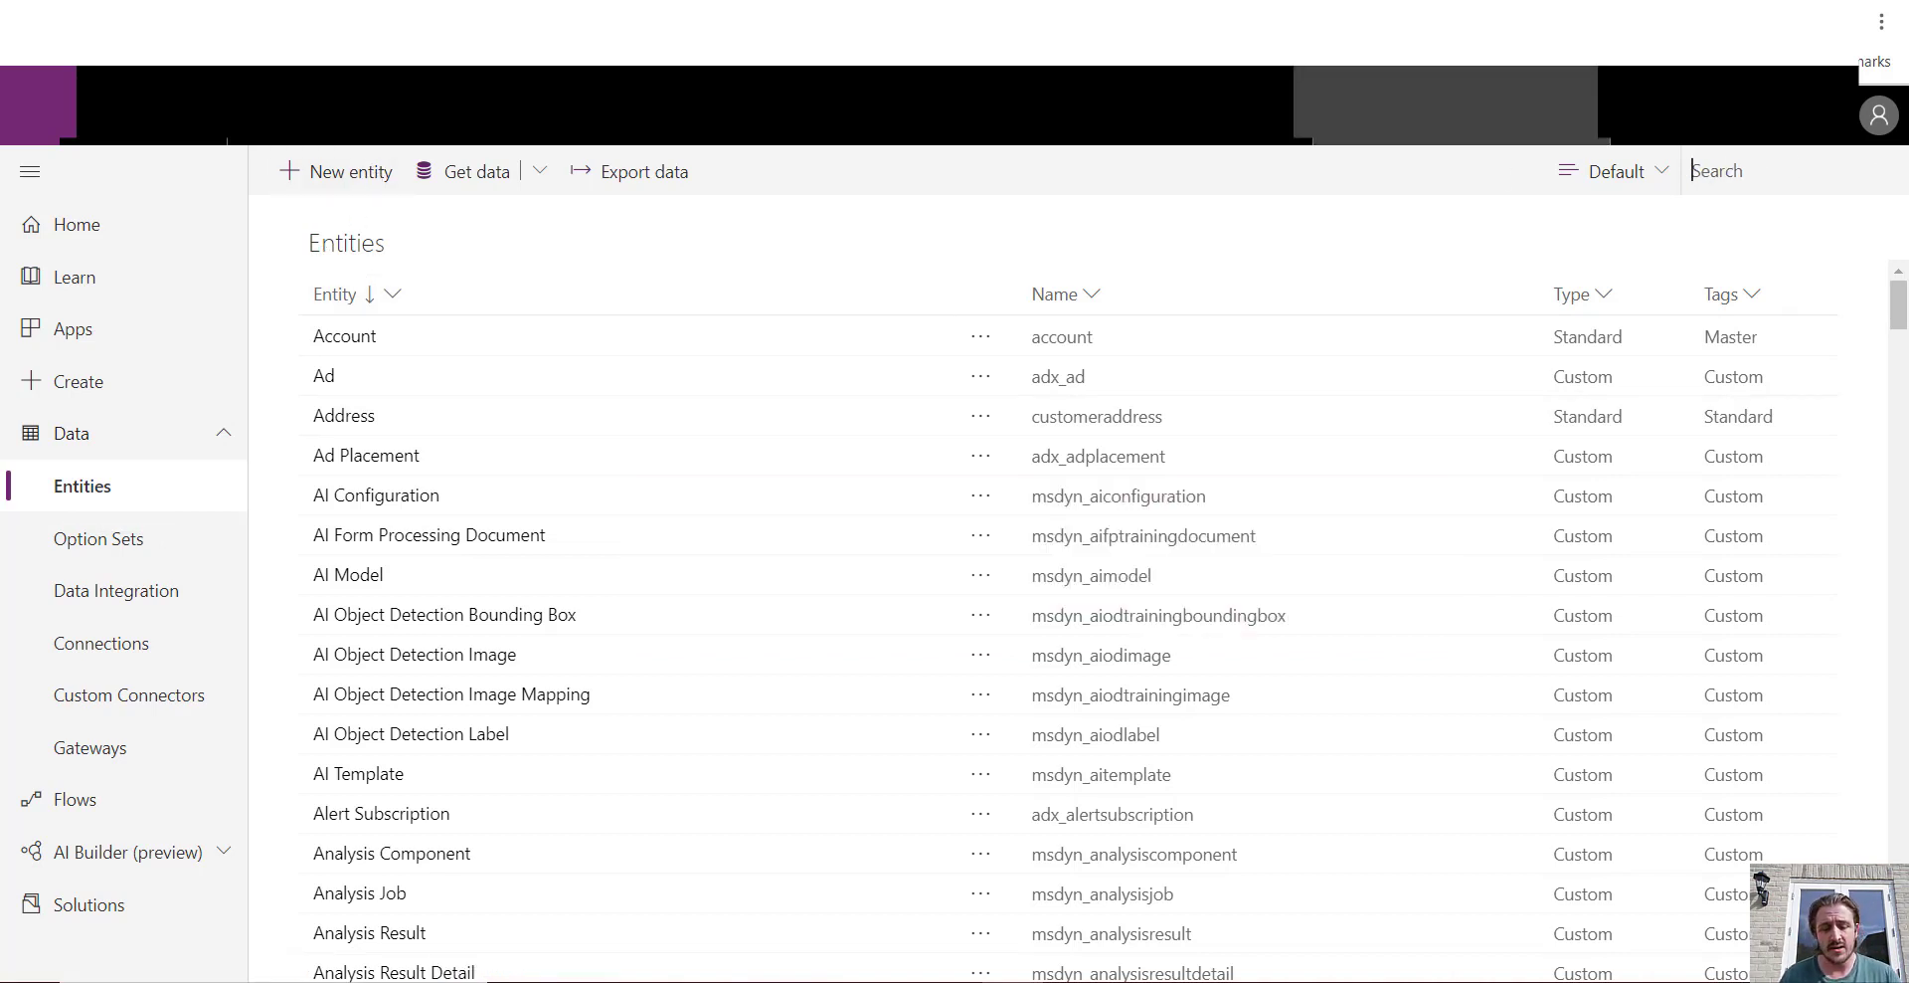
{"action": "left_click", "coordinate": [330, 177]}
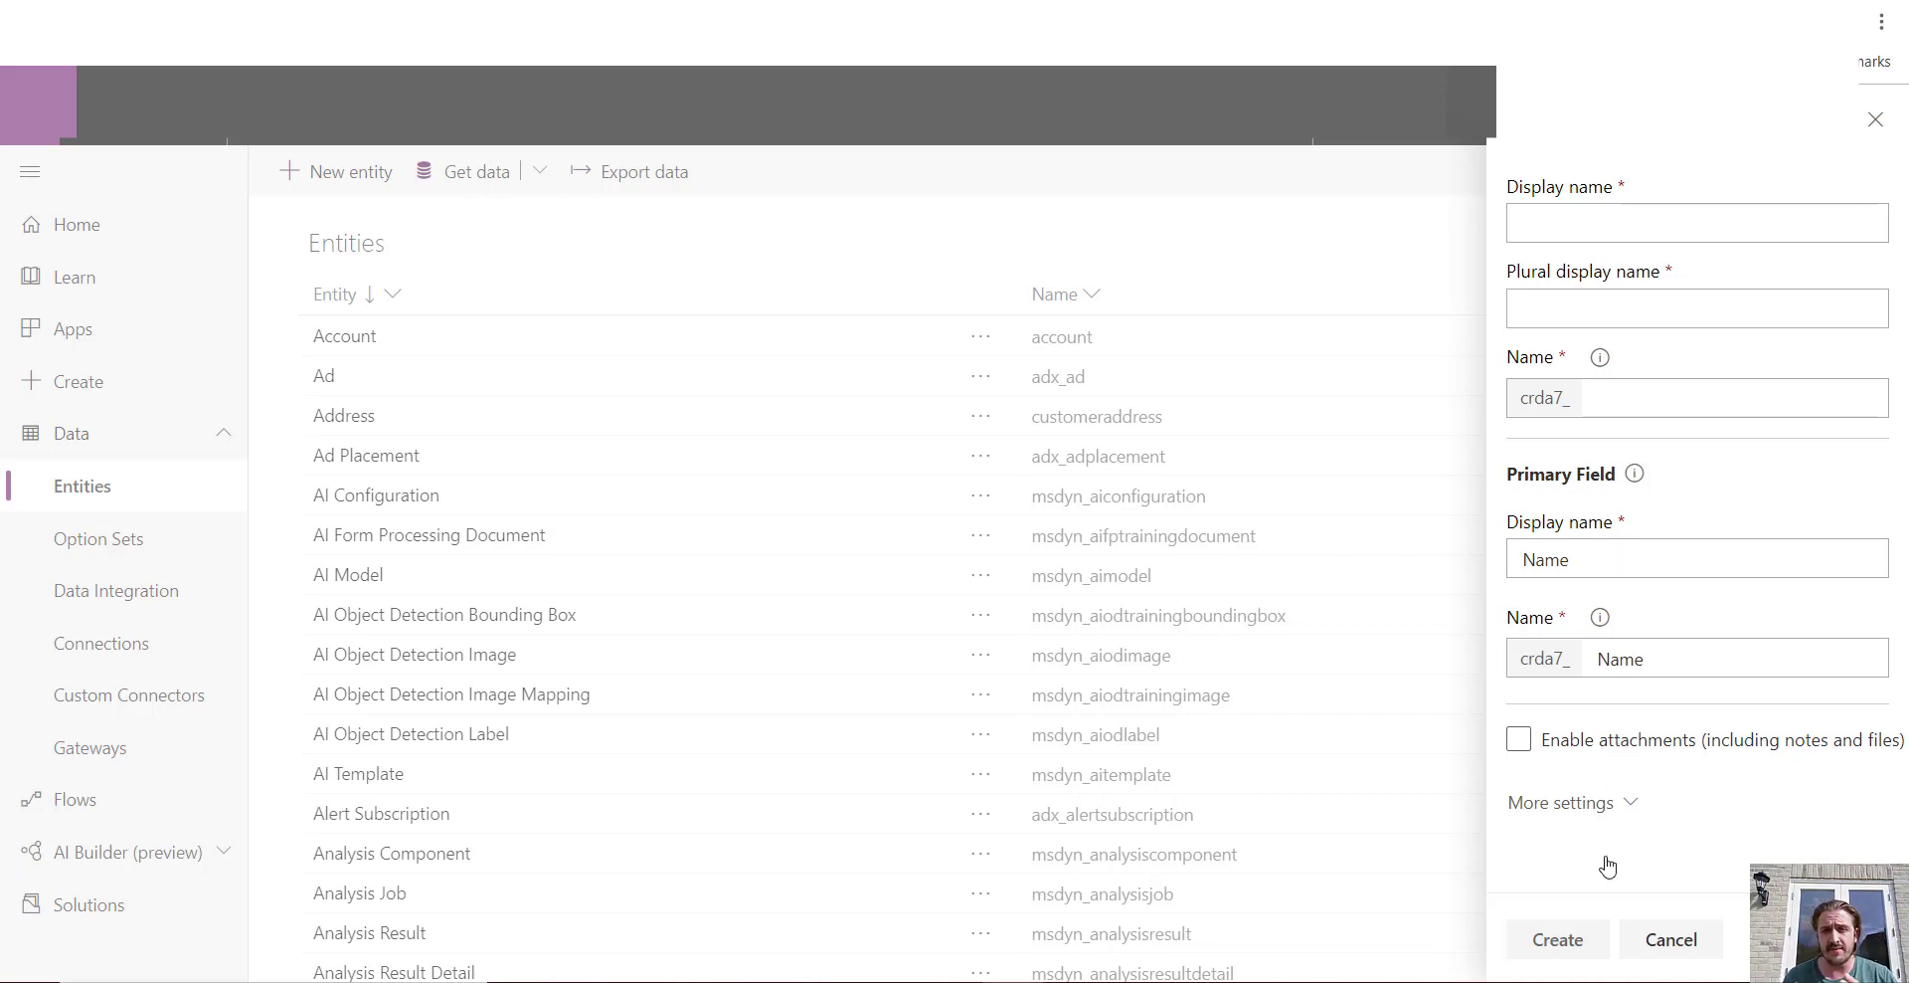
{"action": "left_click", "coordinate": [1671, 939]}
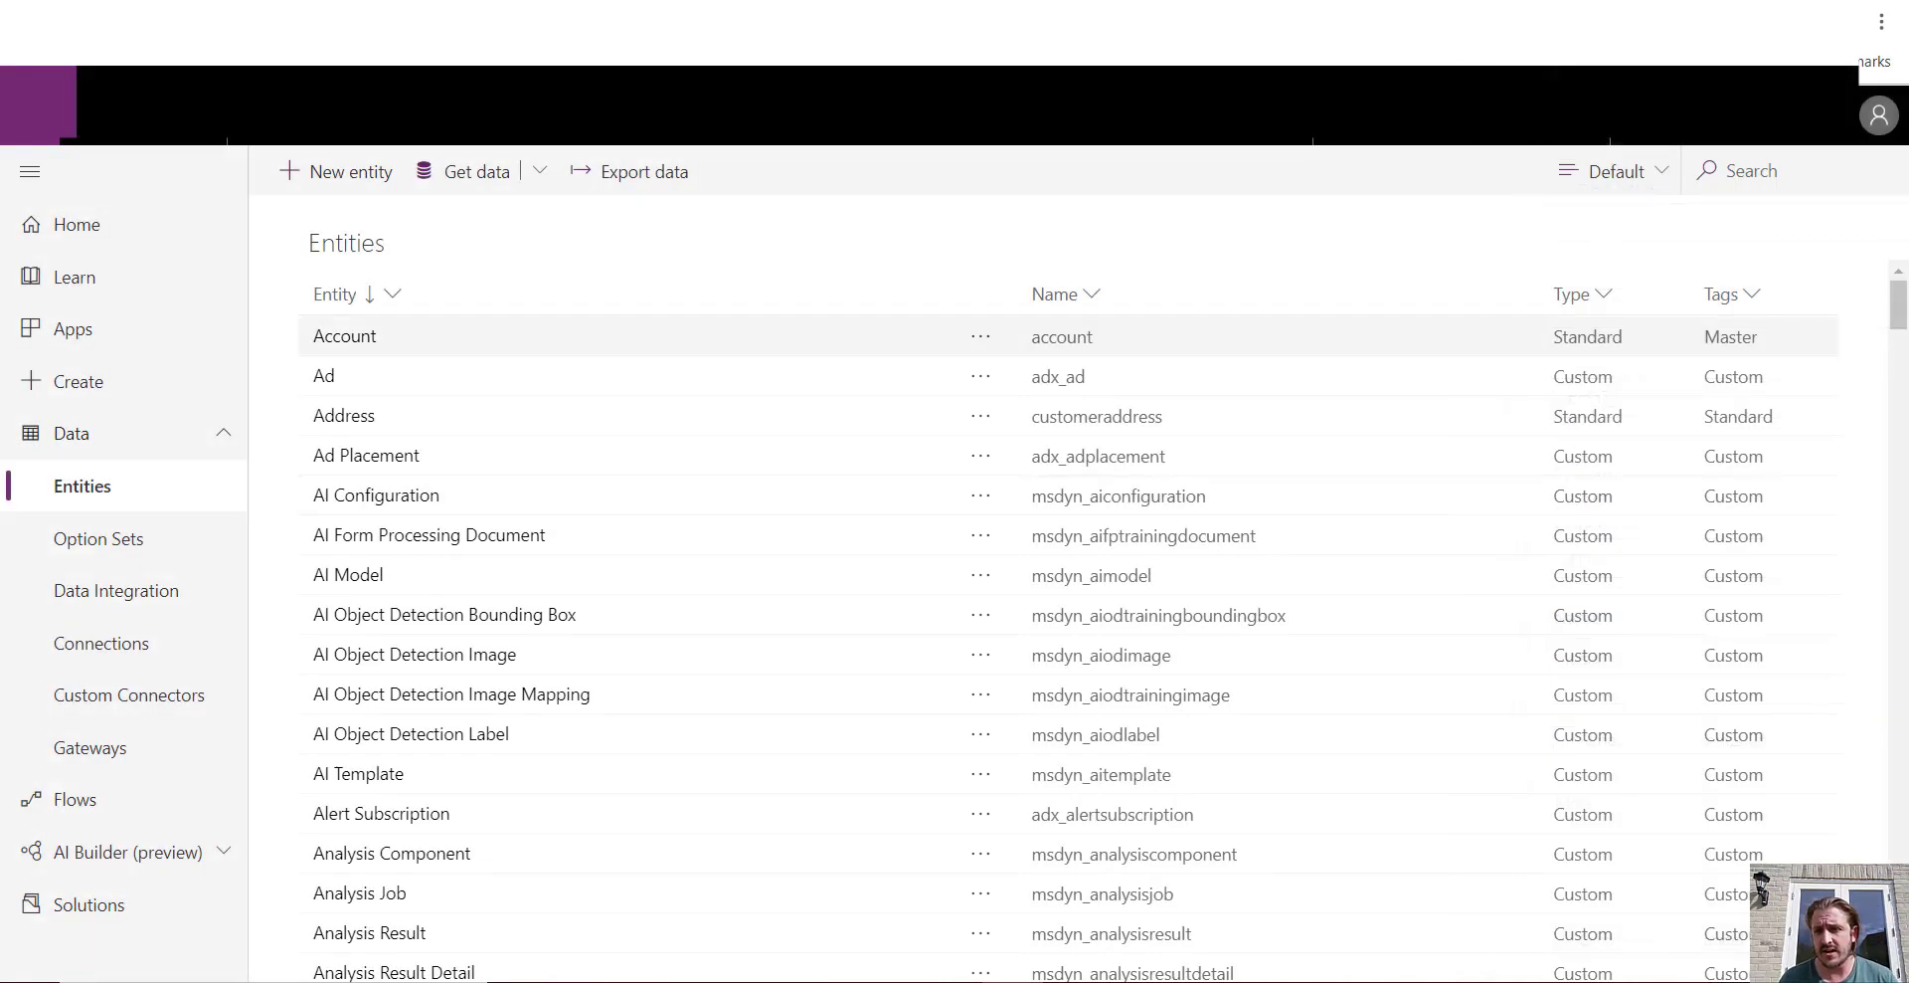
Search the entities for "weed ai" and display the data records of the Weed AI Model entity
{"action": "left_click", "coordinate": [1765, 179]}
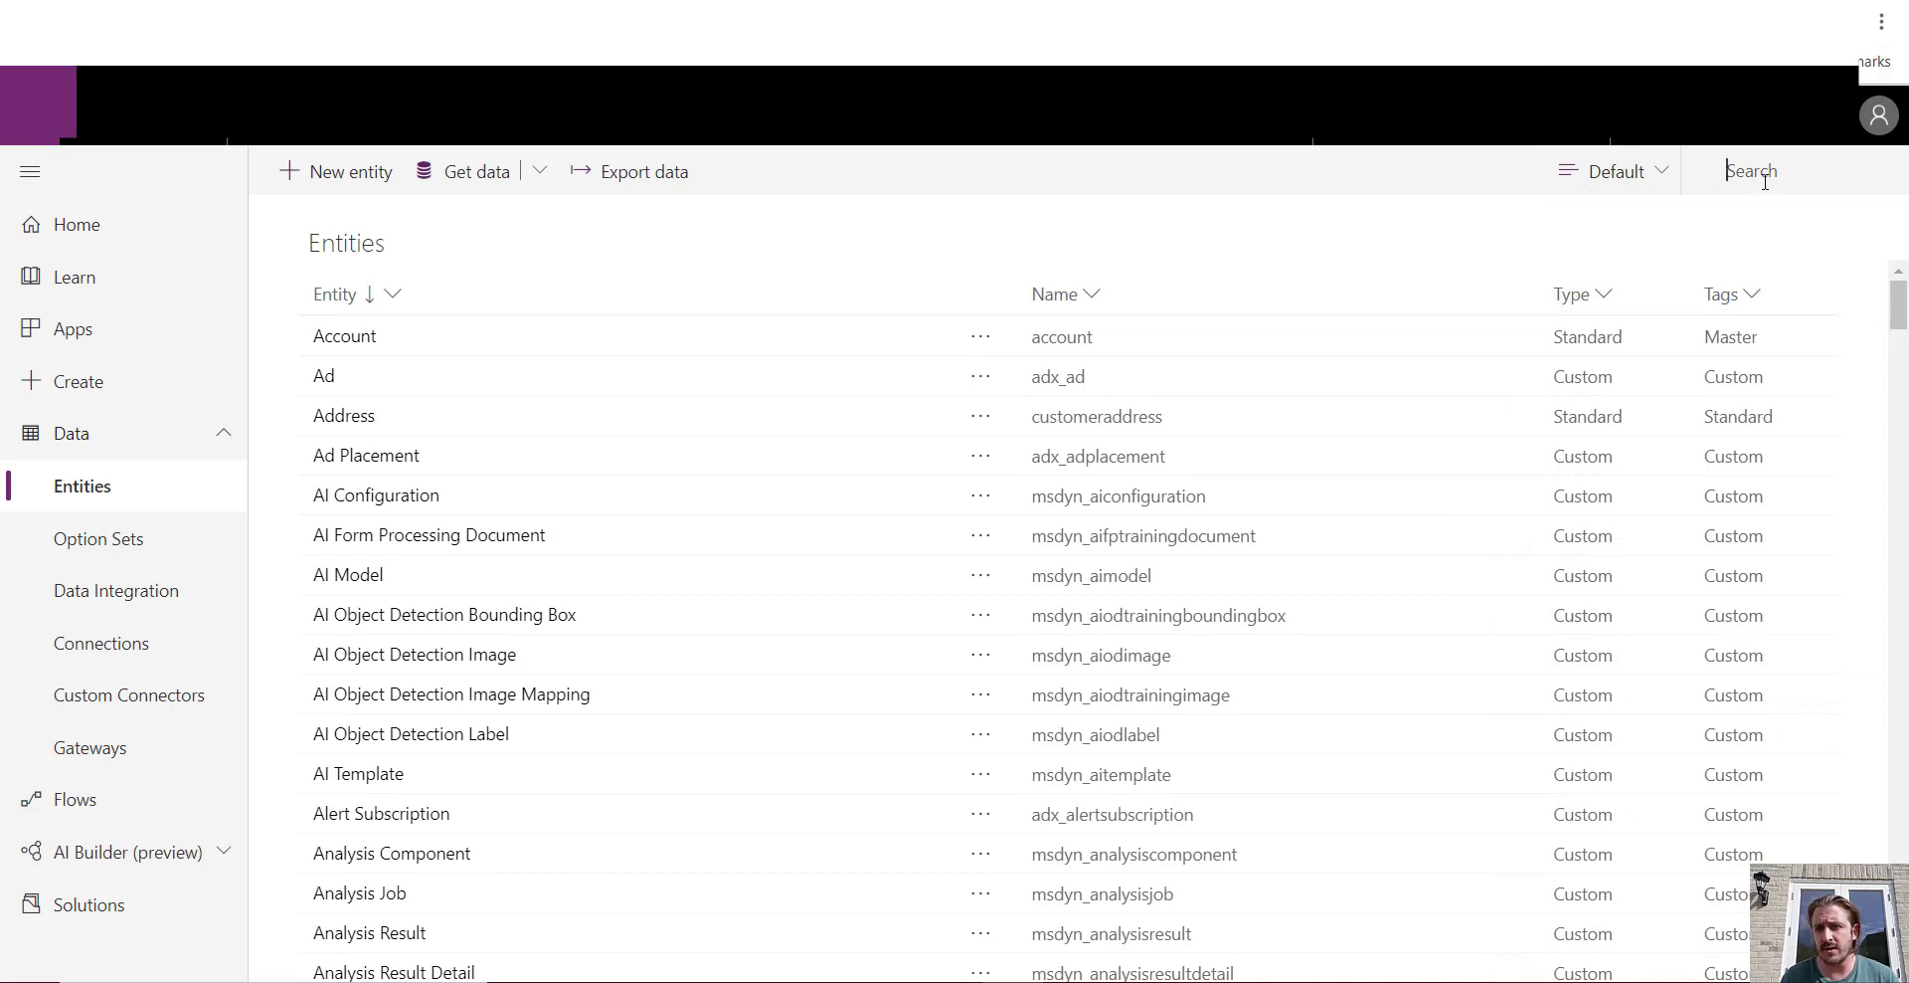
{"action": "type", "text": "weed ai"}
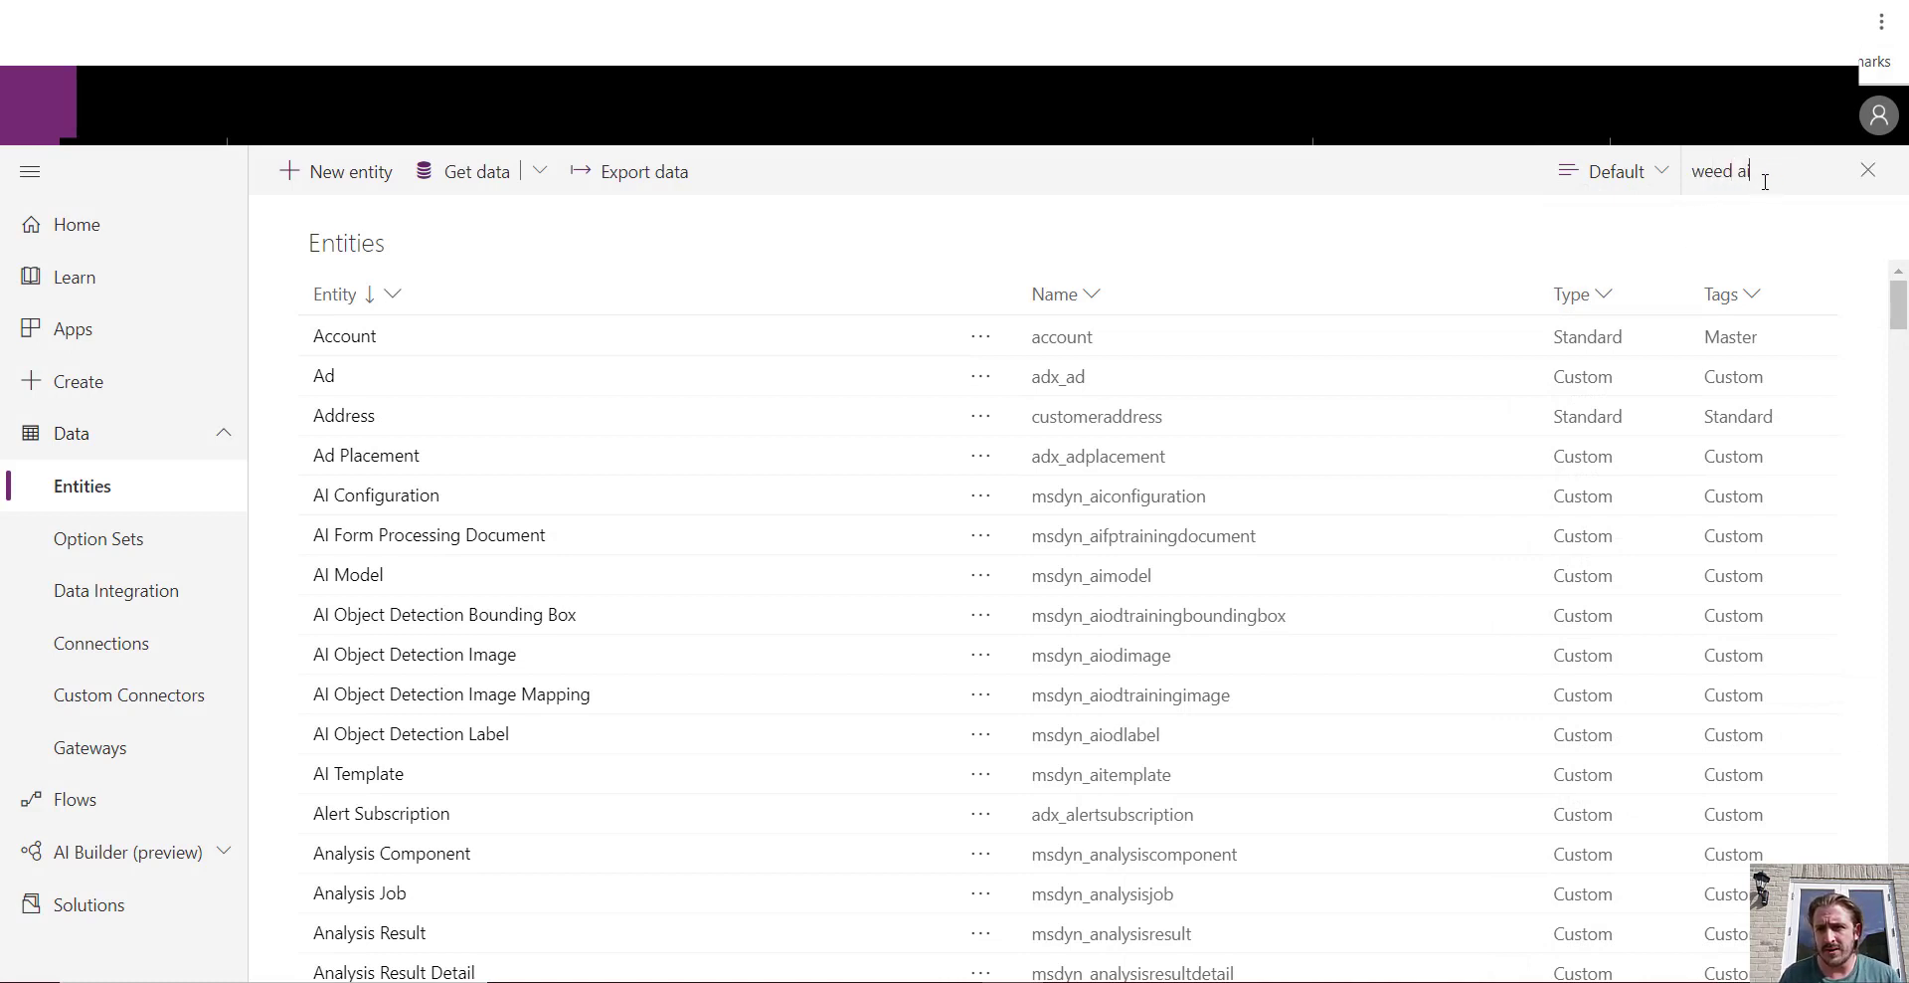
{"action": "left_click", "coordinate": [376, 337]}
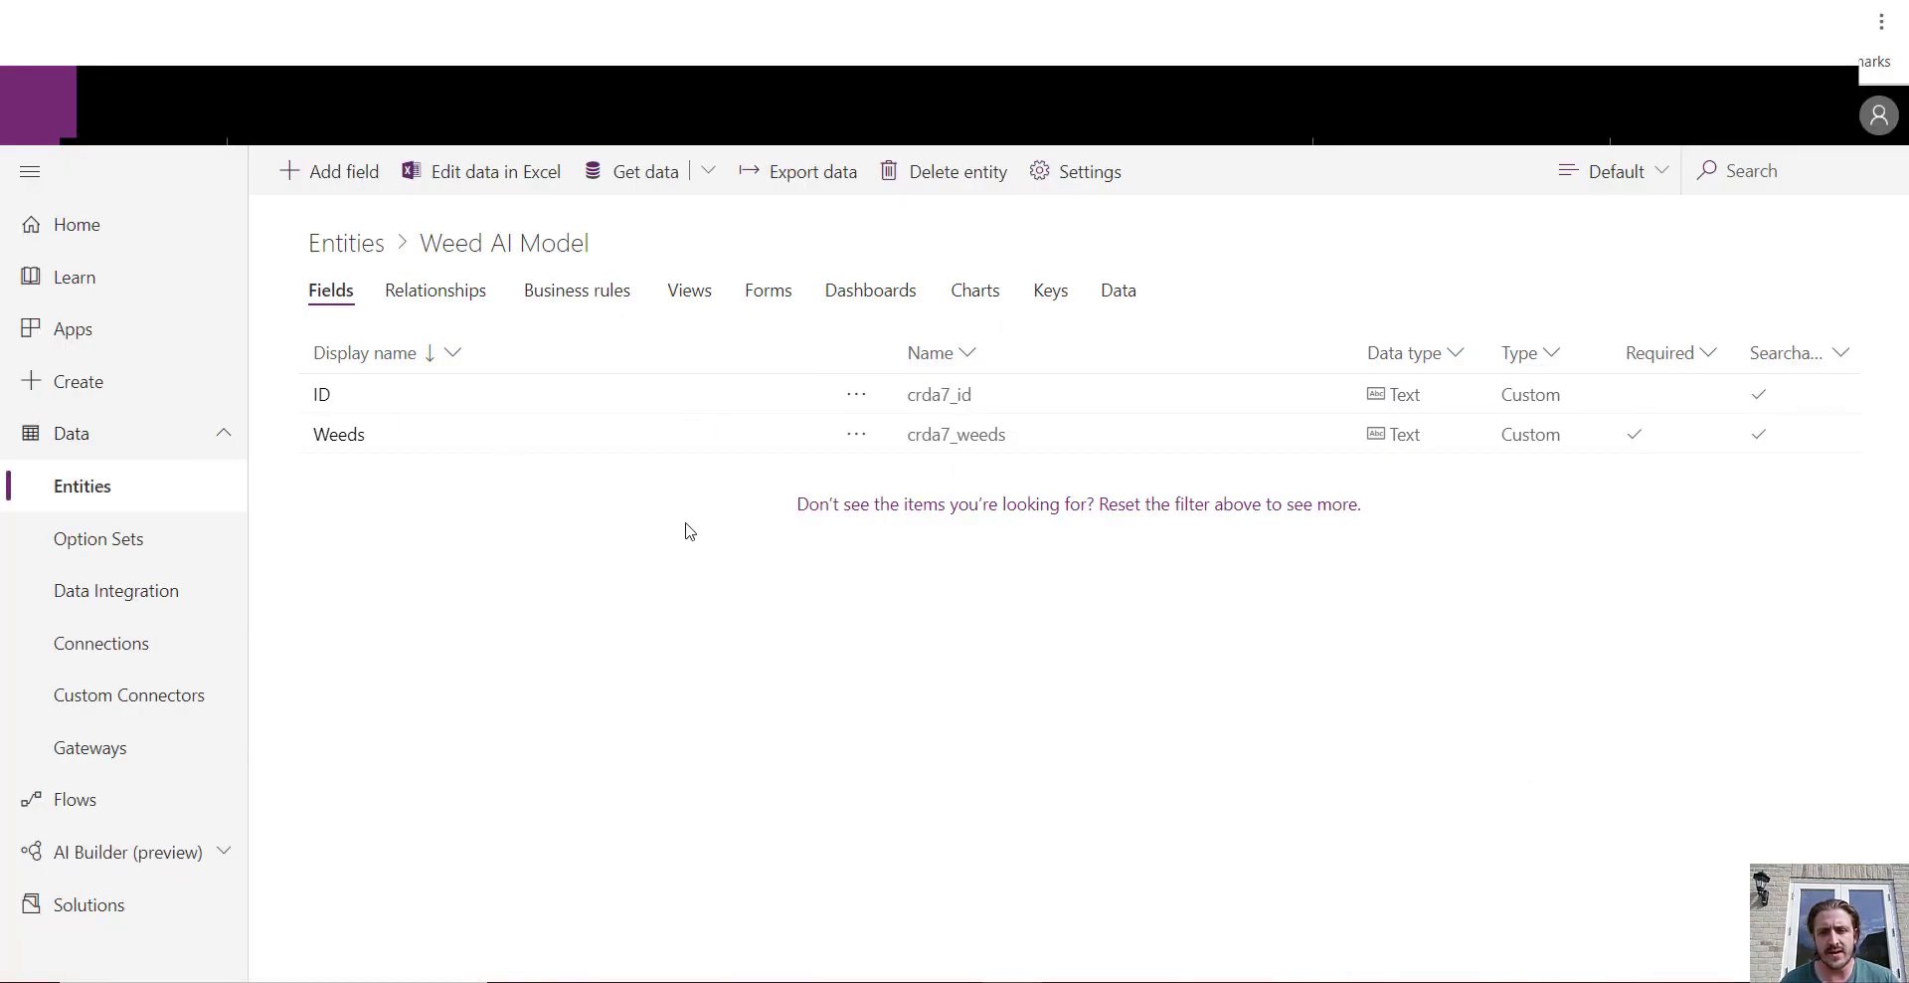
{"action": "left_click", "coordinate": [1128, 299]}
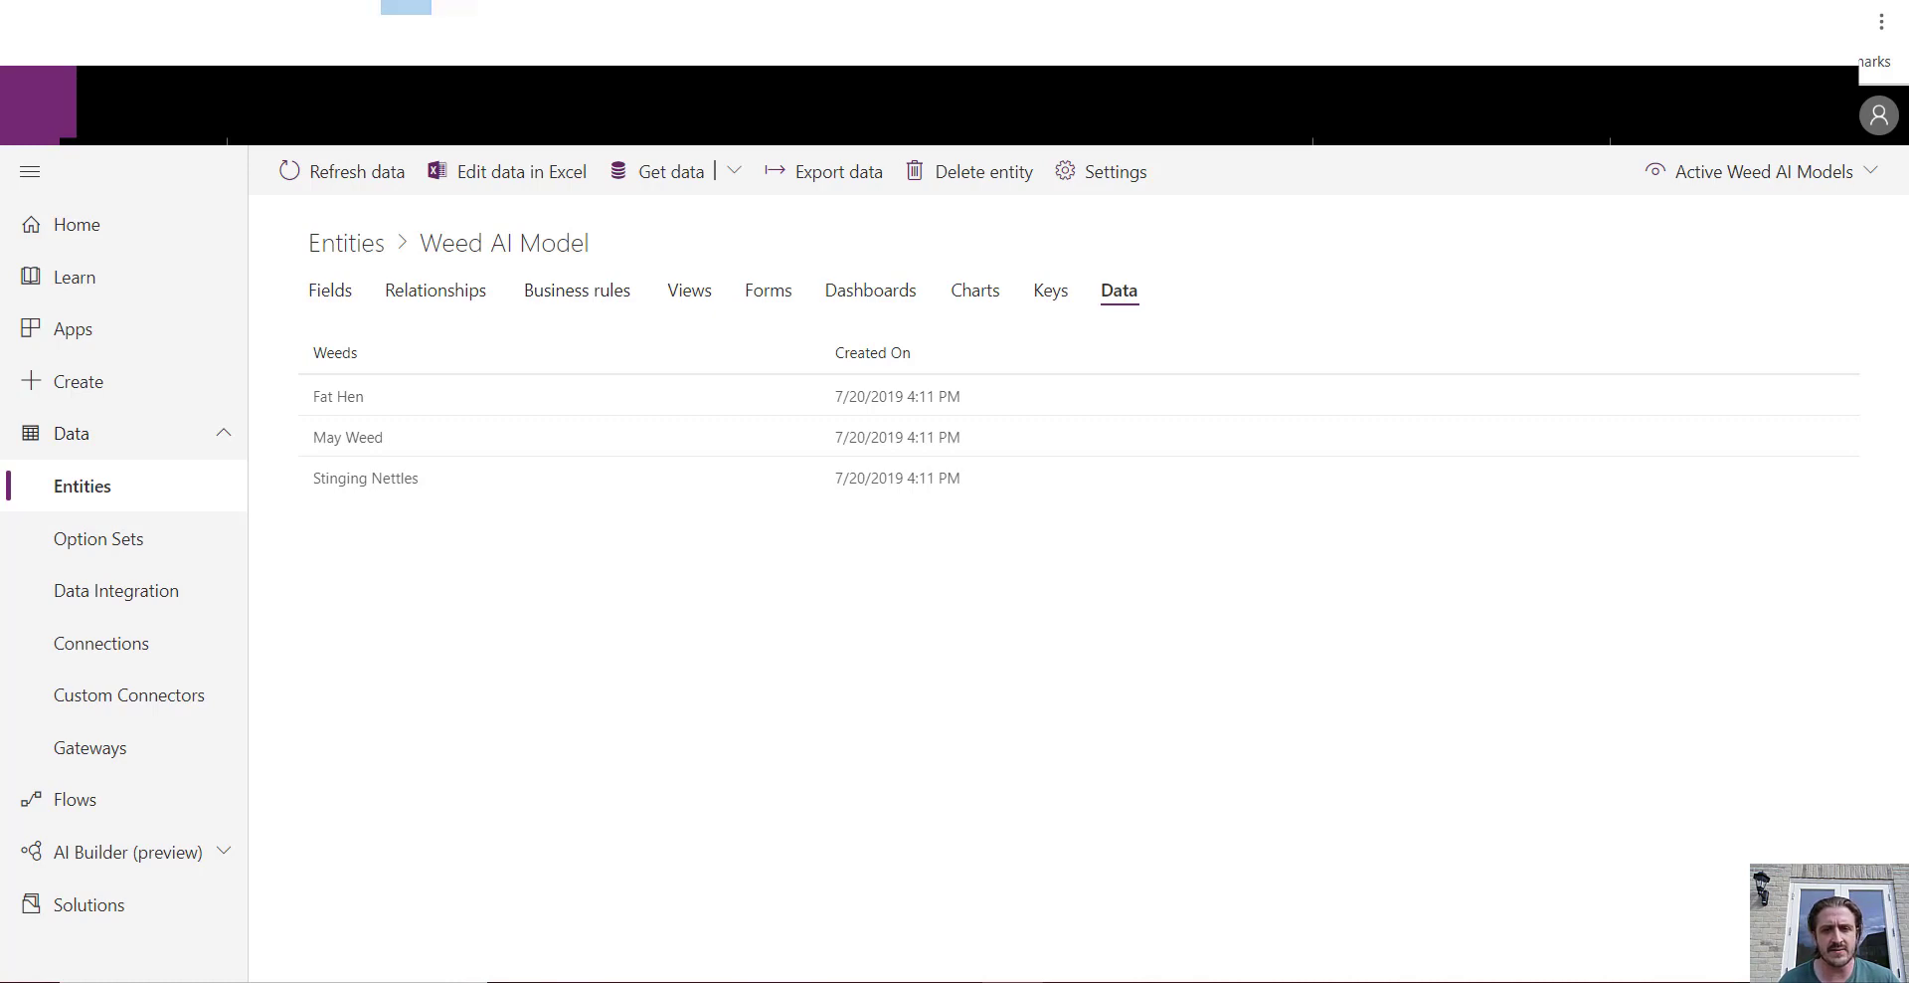
Return to the Weed Detector model and use the Weeds field of the Weed AI Model entity as the object names source
{"action": "left_click", "coordinate": [405, 12]}
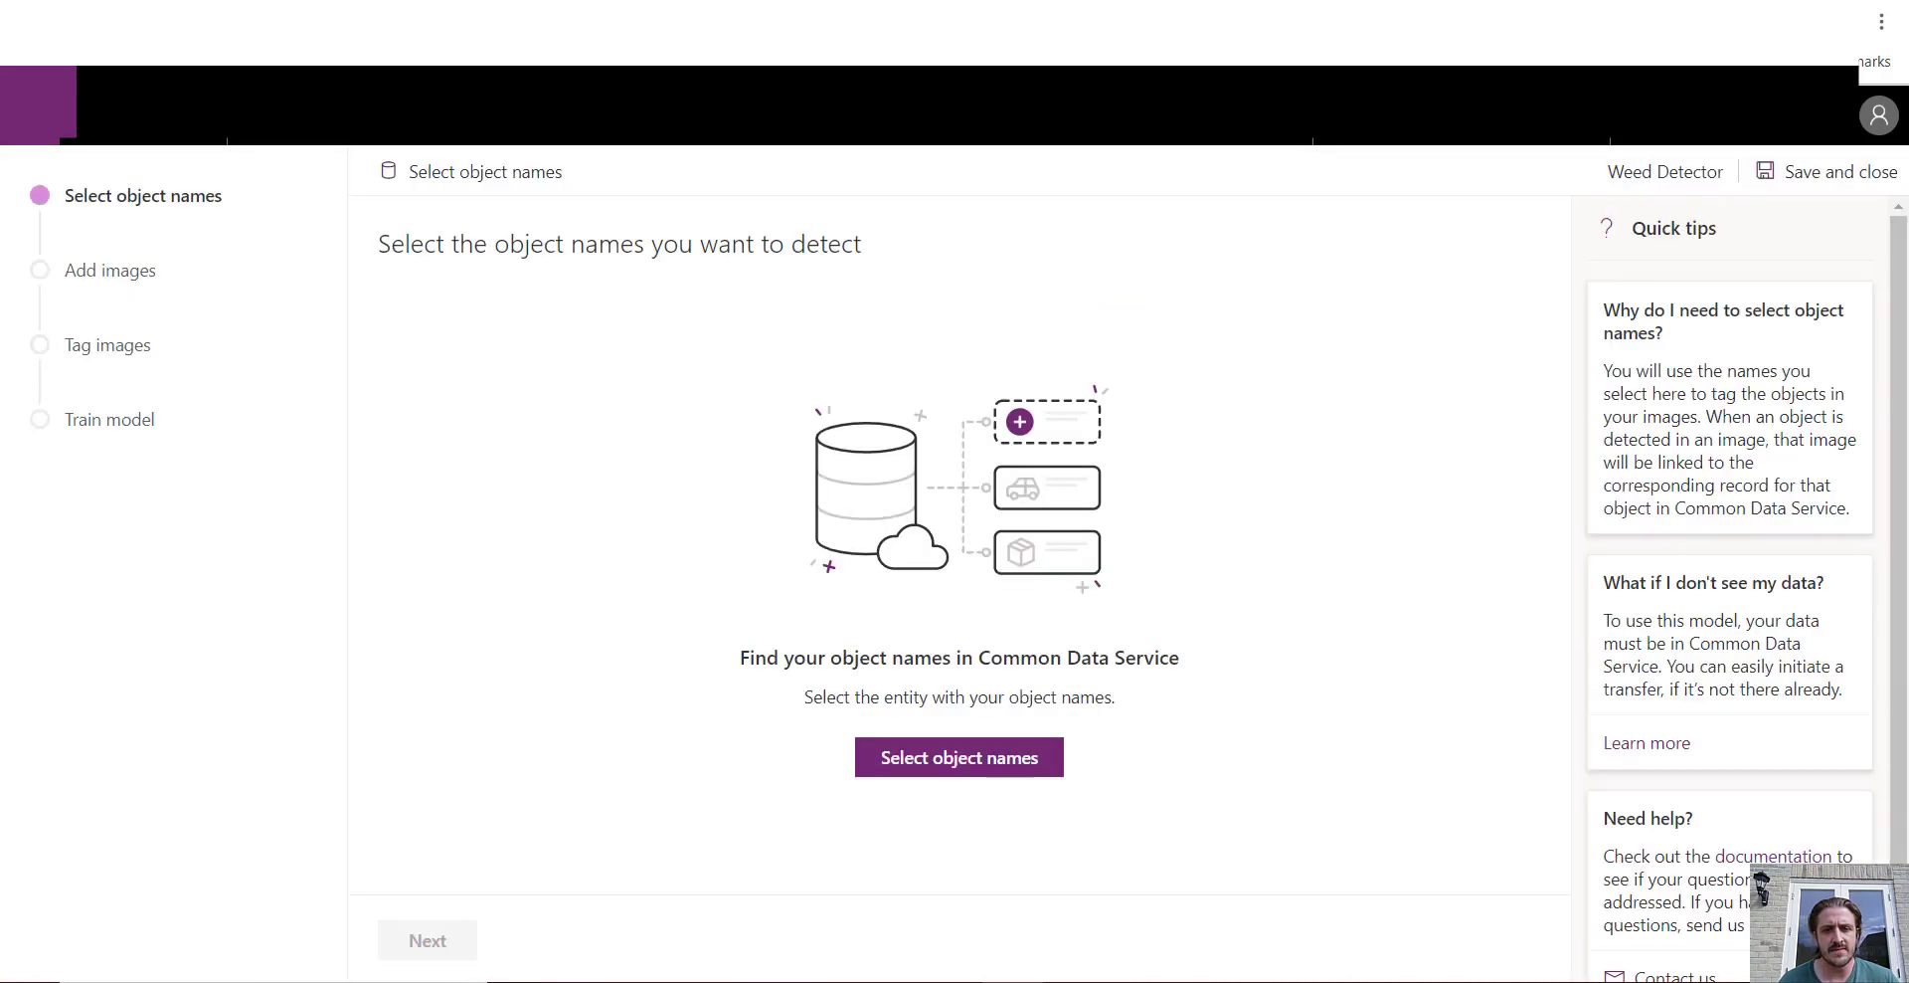
{"action": "left_click", "coordinate": [945, 774]}
{"action": "left_click", "coordinate": [1677, 245]}
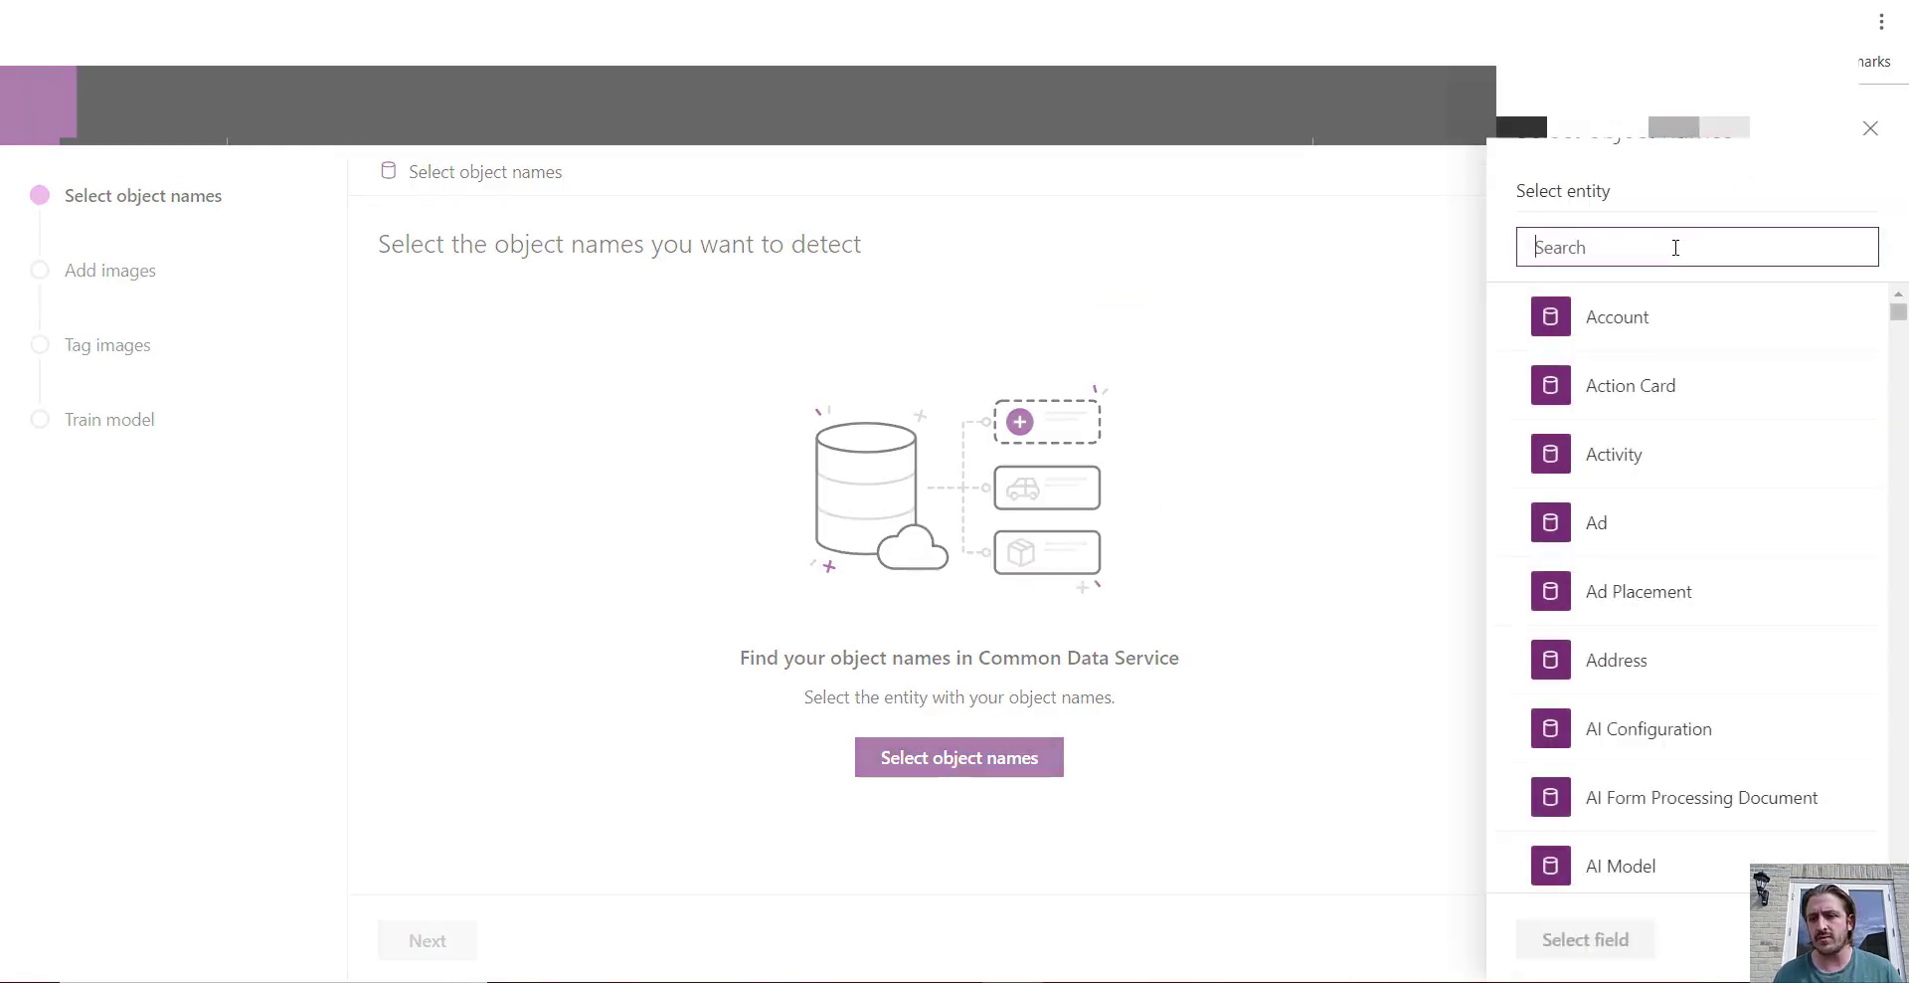
{"action": "type", "text": "weed"}
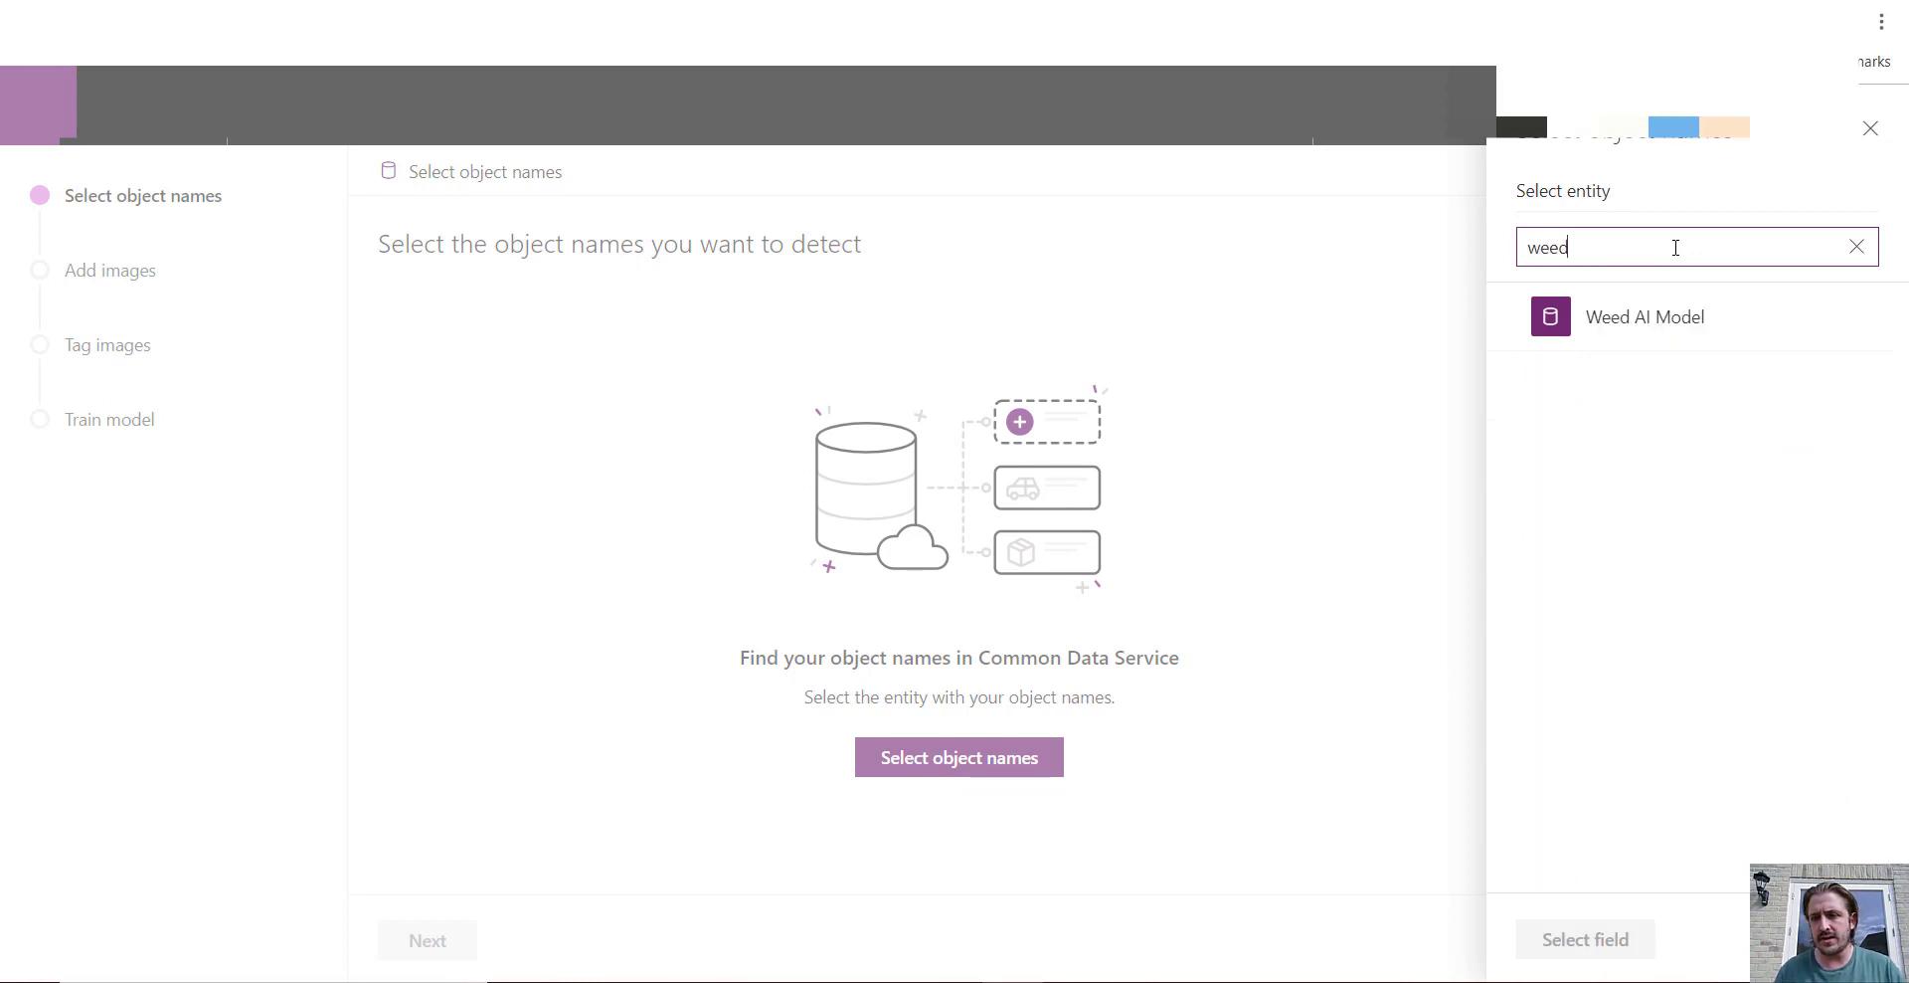
{"action": "left_click", "coordinate": [1632, 312]}
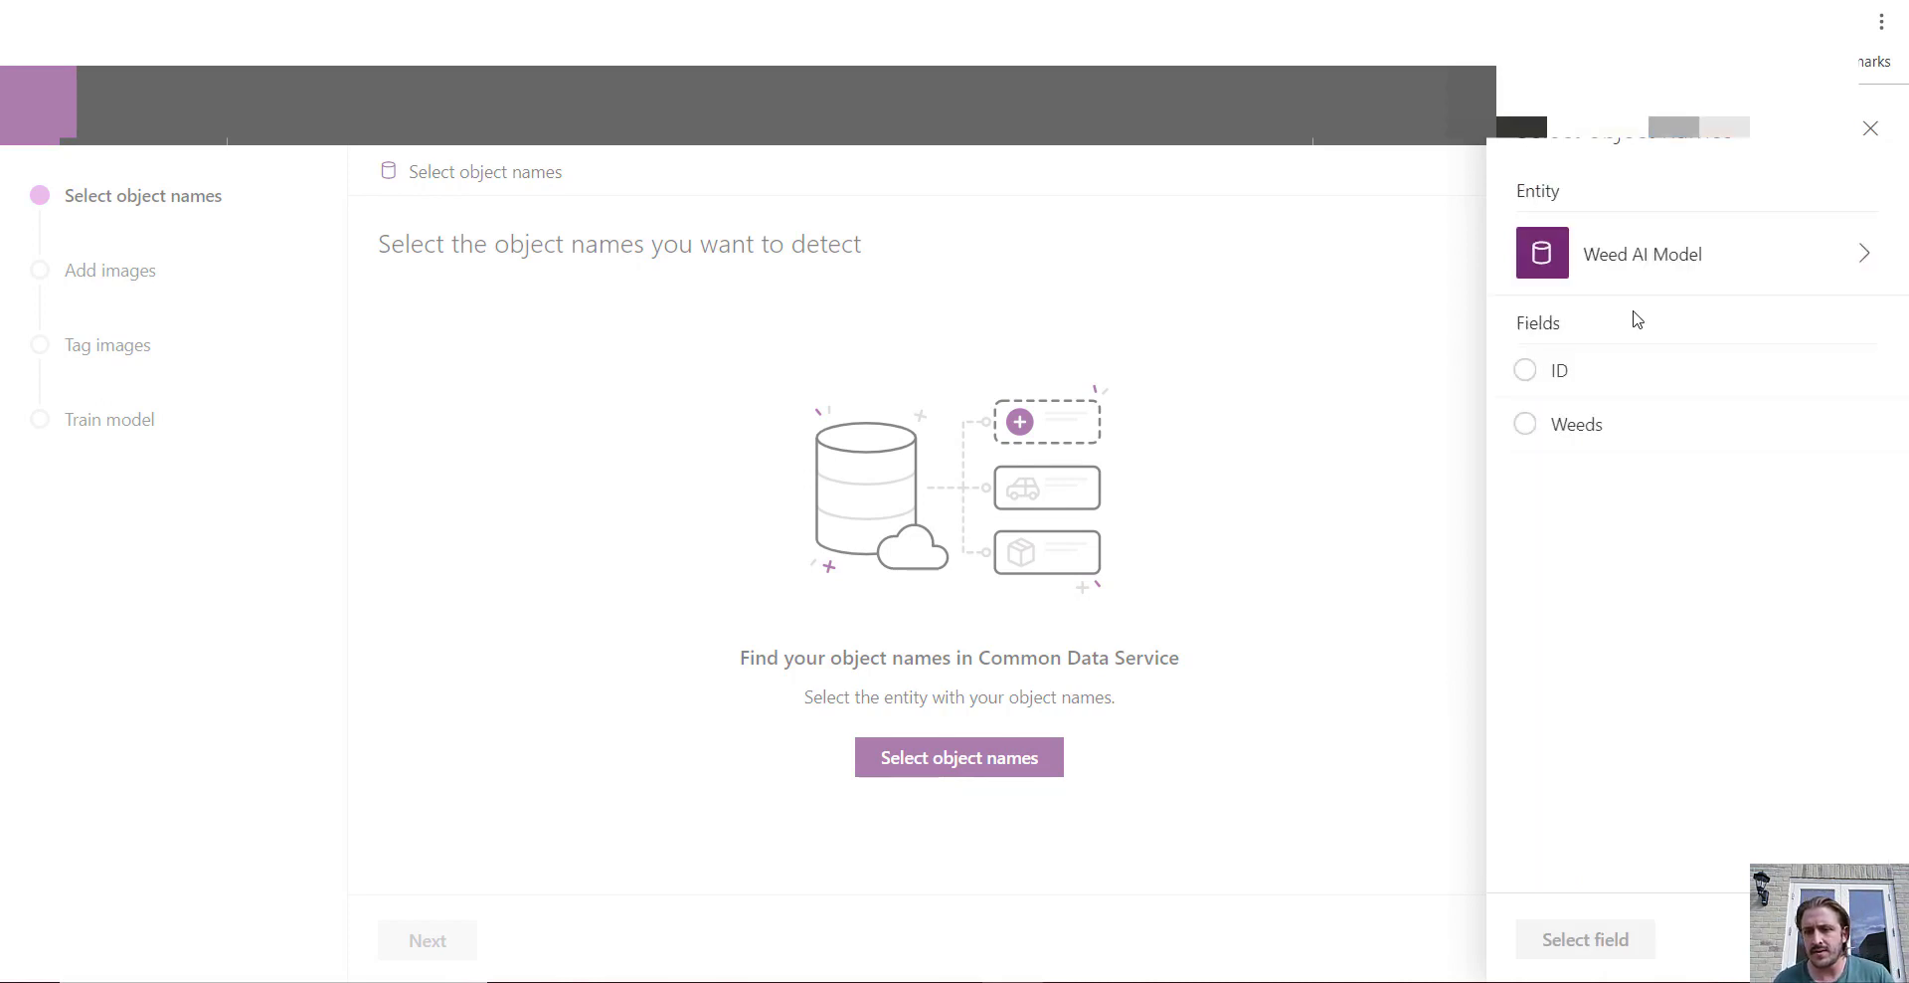
{"action": "left_click", "coordinate": [1543, 436]}
{"action": "left_click", "coordinate": [1584, 943]}
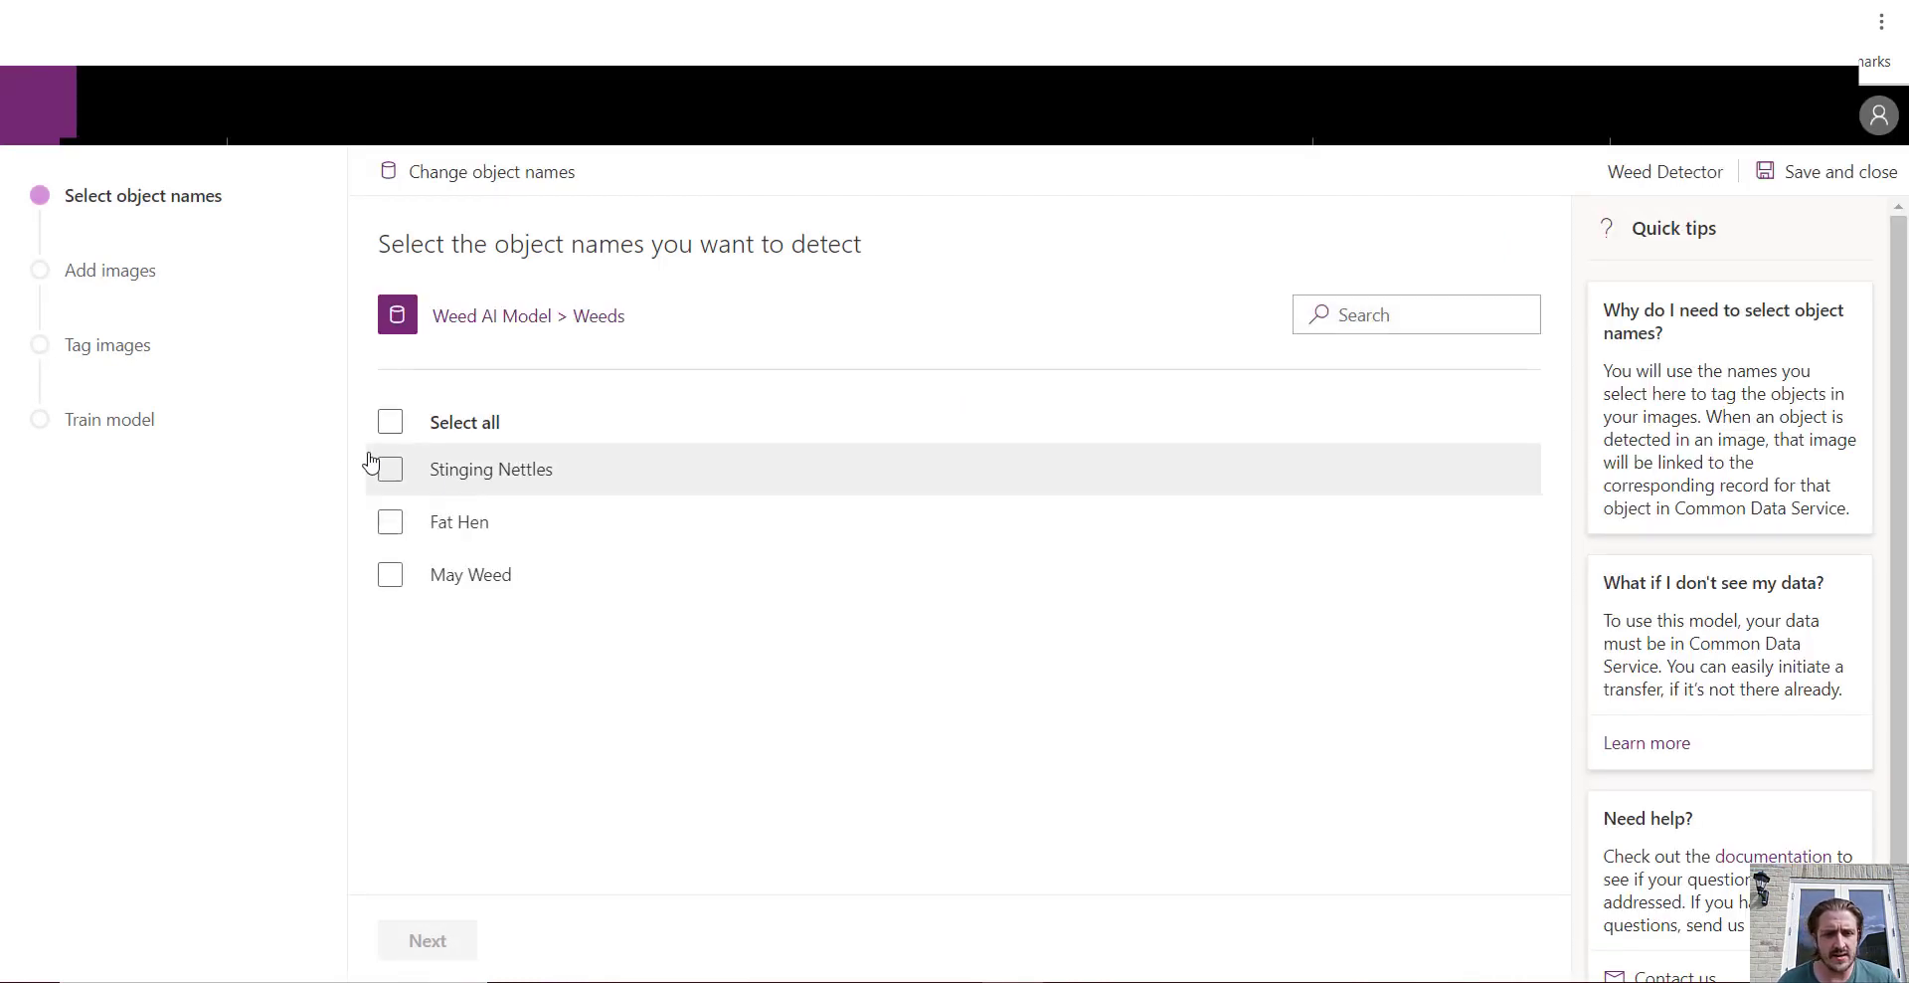
Choose only Stinging Nettles as the object name to detect and continue to adding images
{"action": "left_click", "coordinate": [390, 423]}
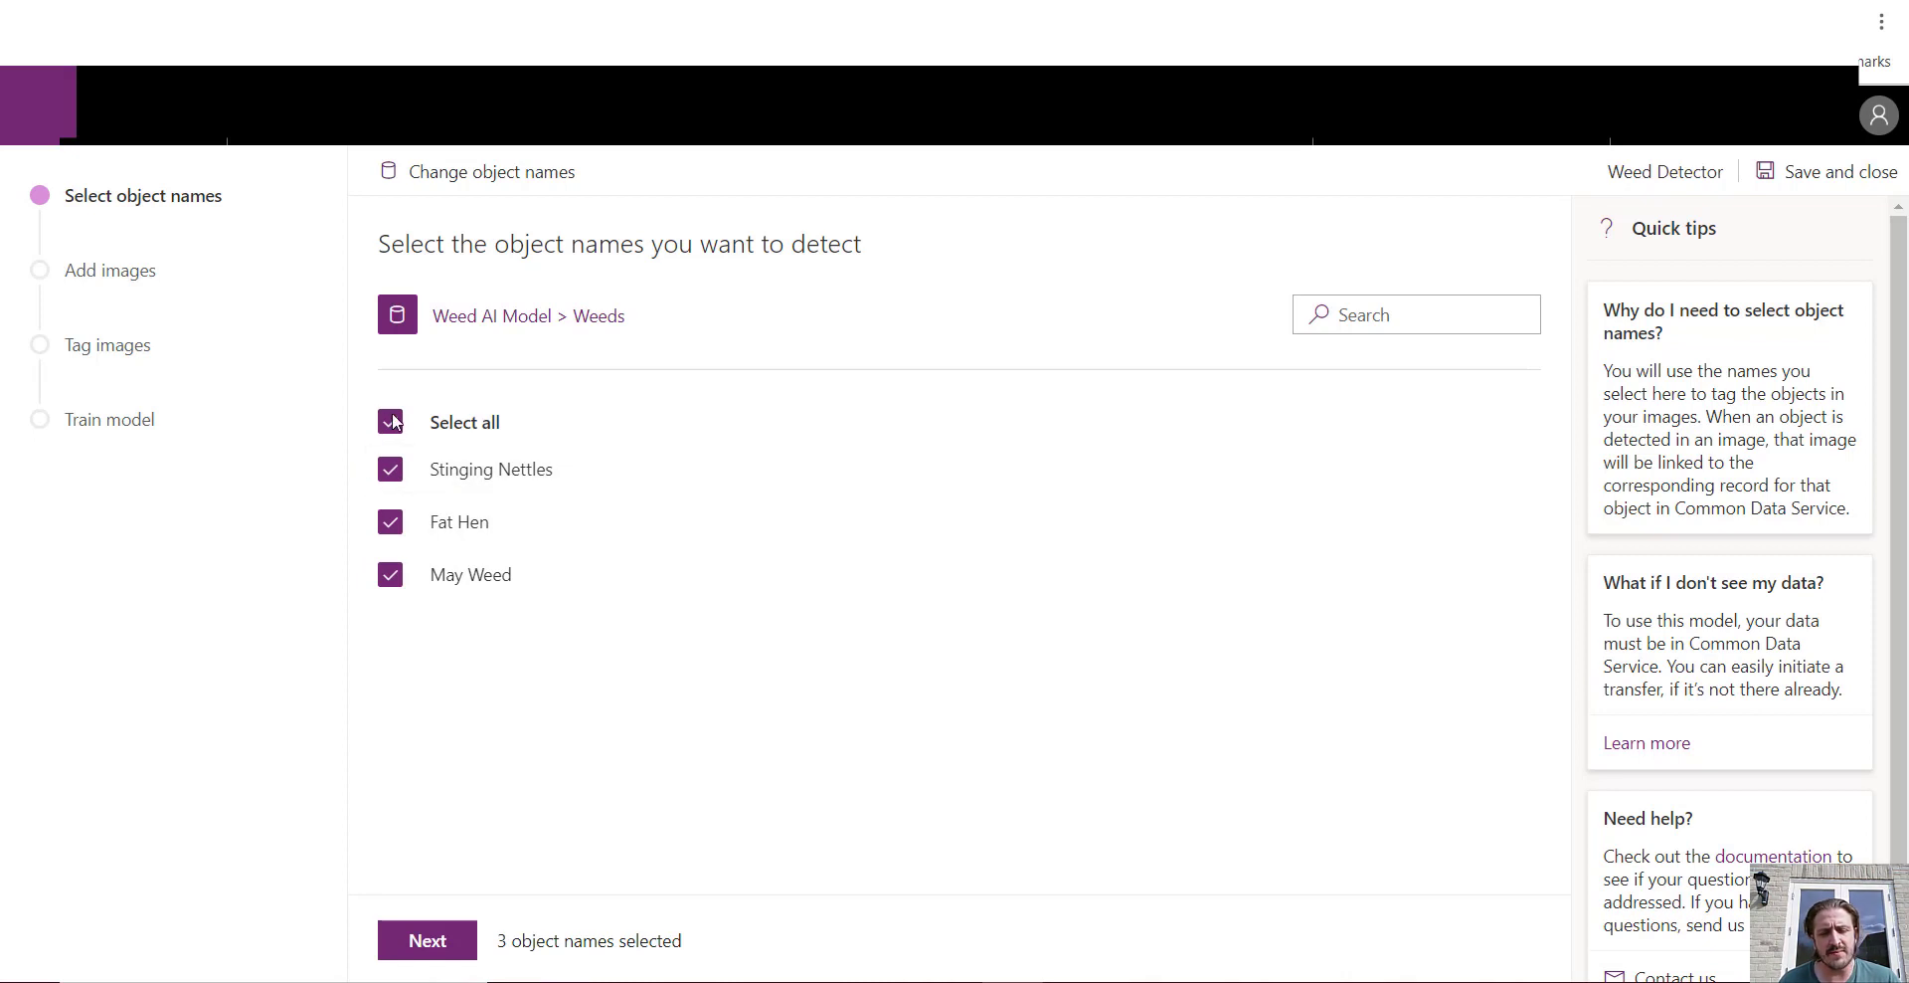
{"action": "left_click", "coordinate": [391, 422]}
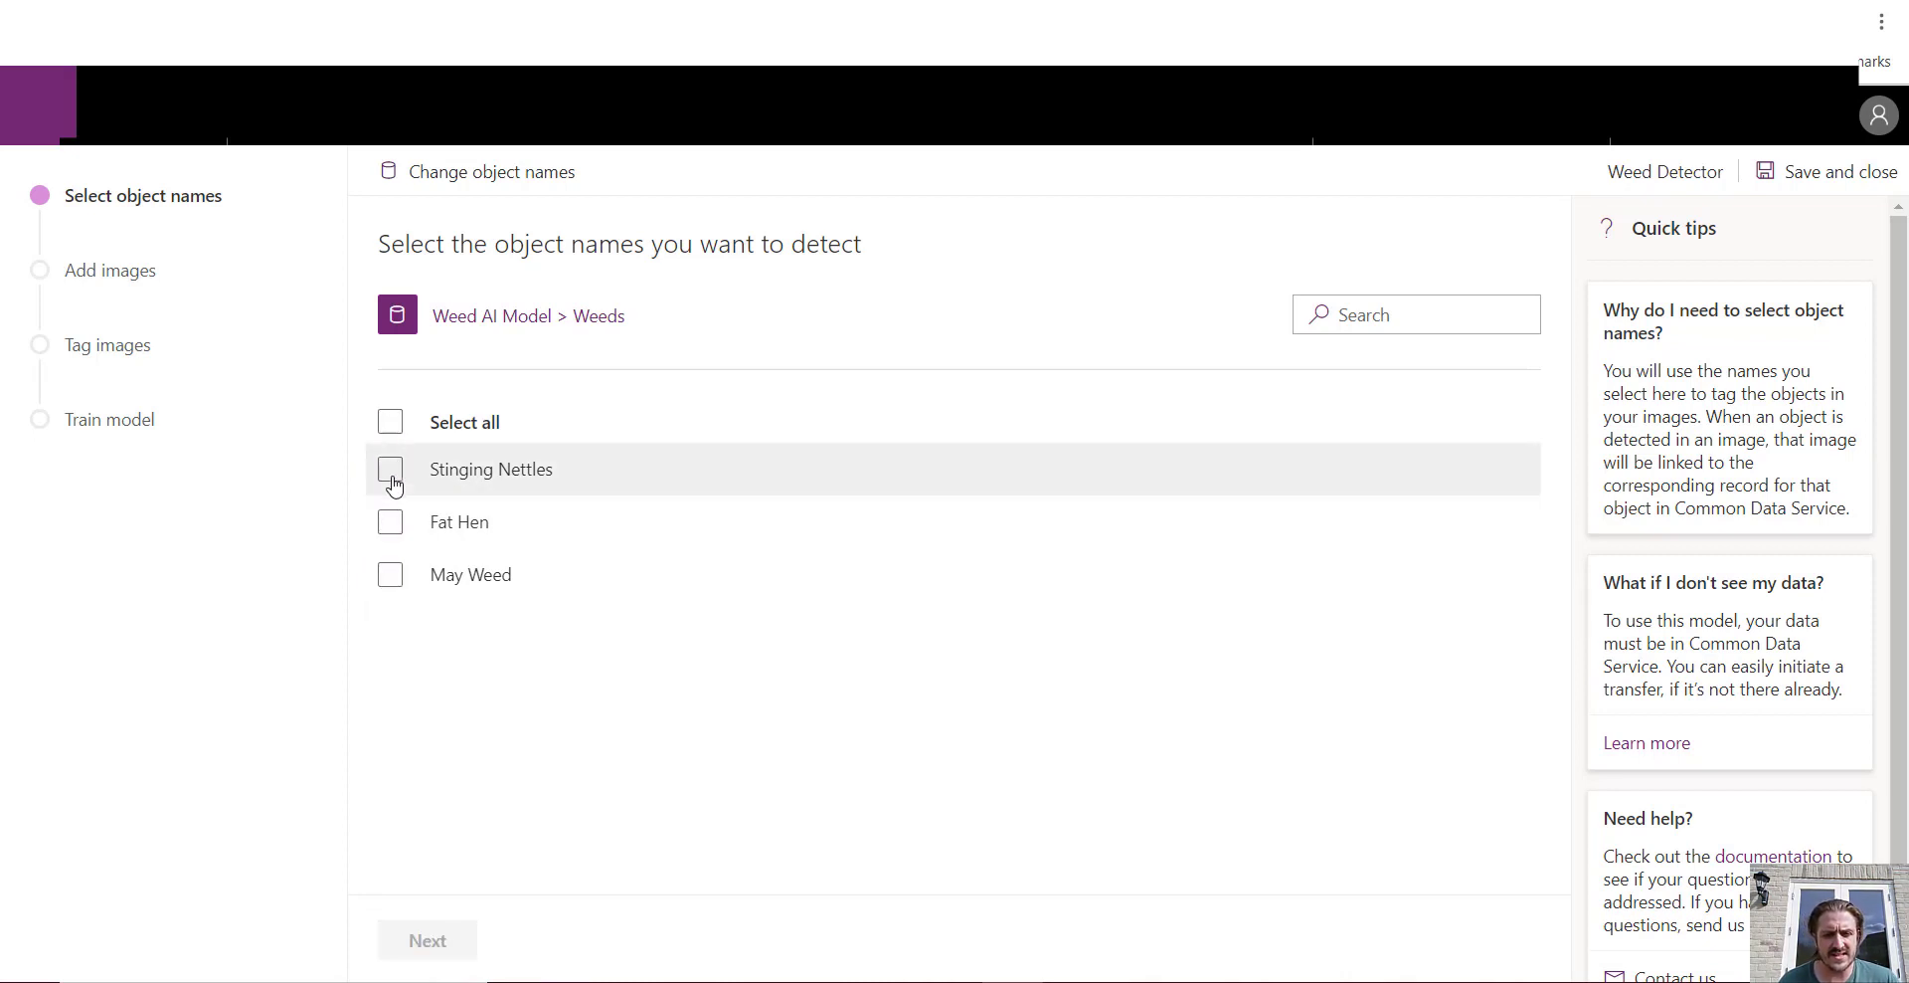
{"action": "left_click", "coordinate": [390, 469]}
{"action": "left_click", "coordinate": [419, 943]}
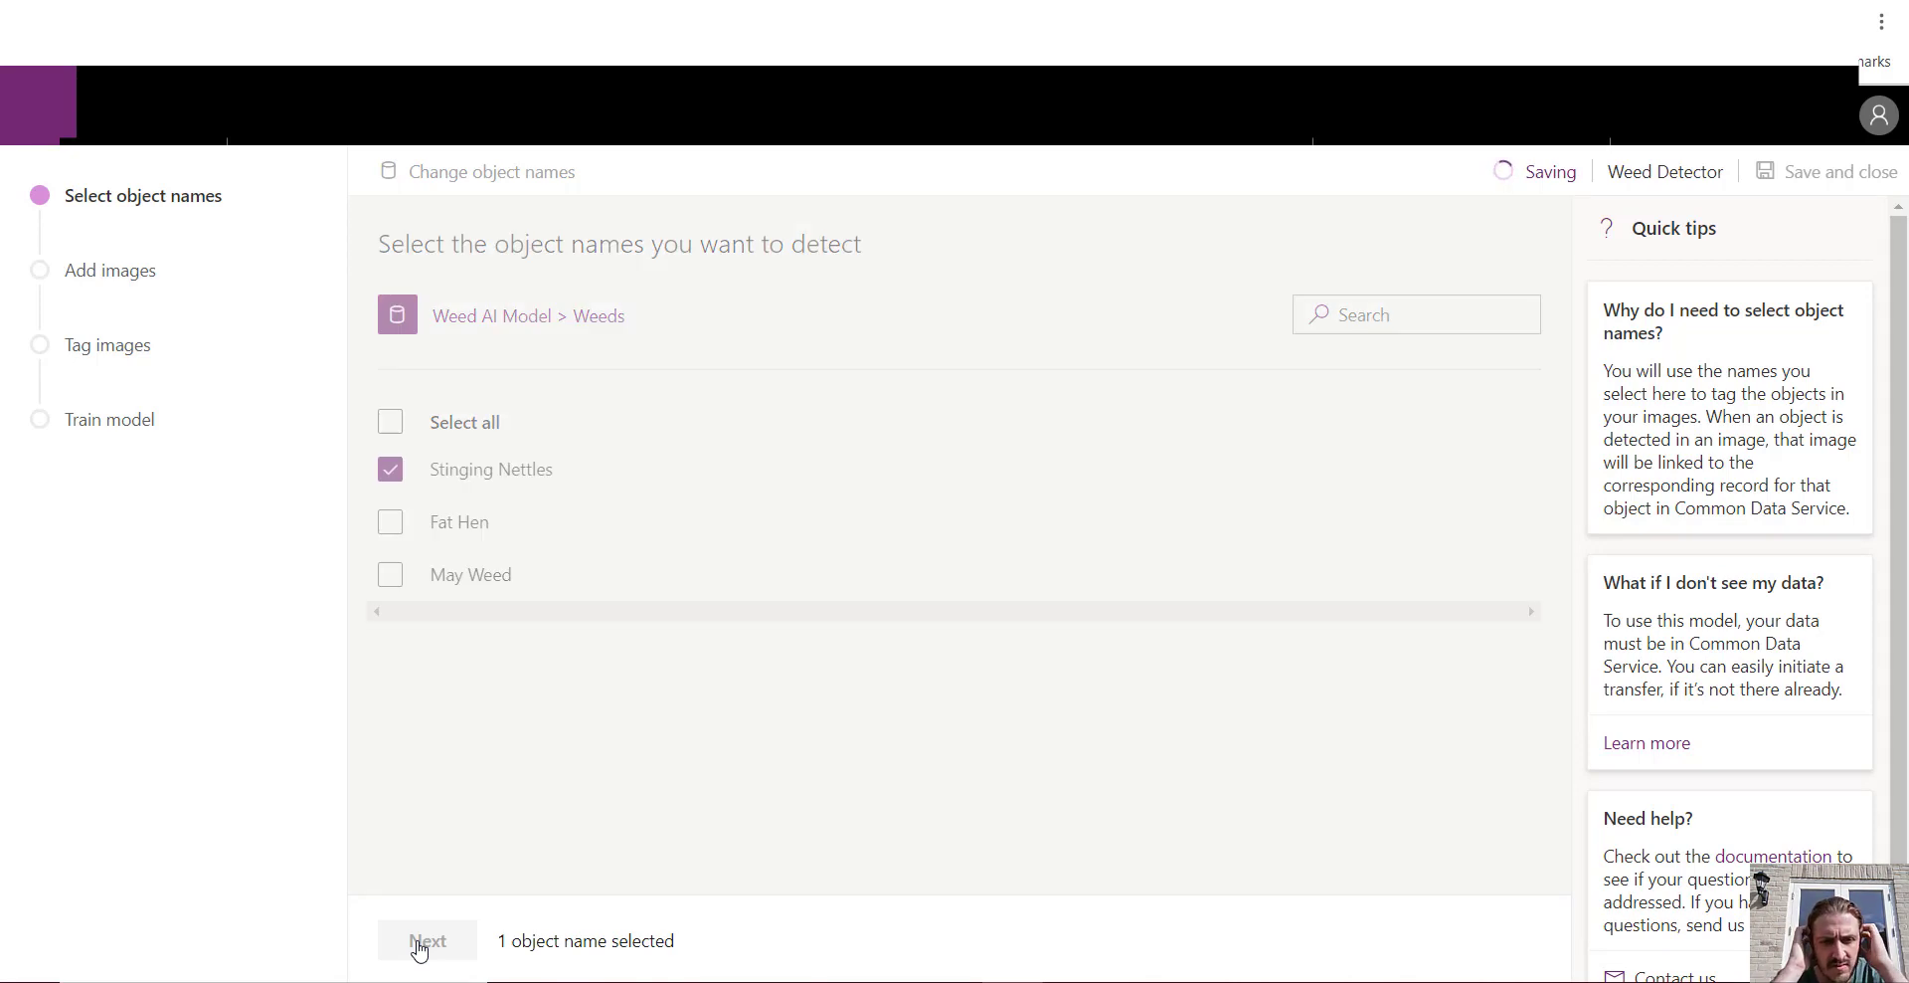
{"action": "left_click", "coordinate": [419, 942]}
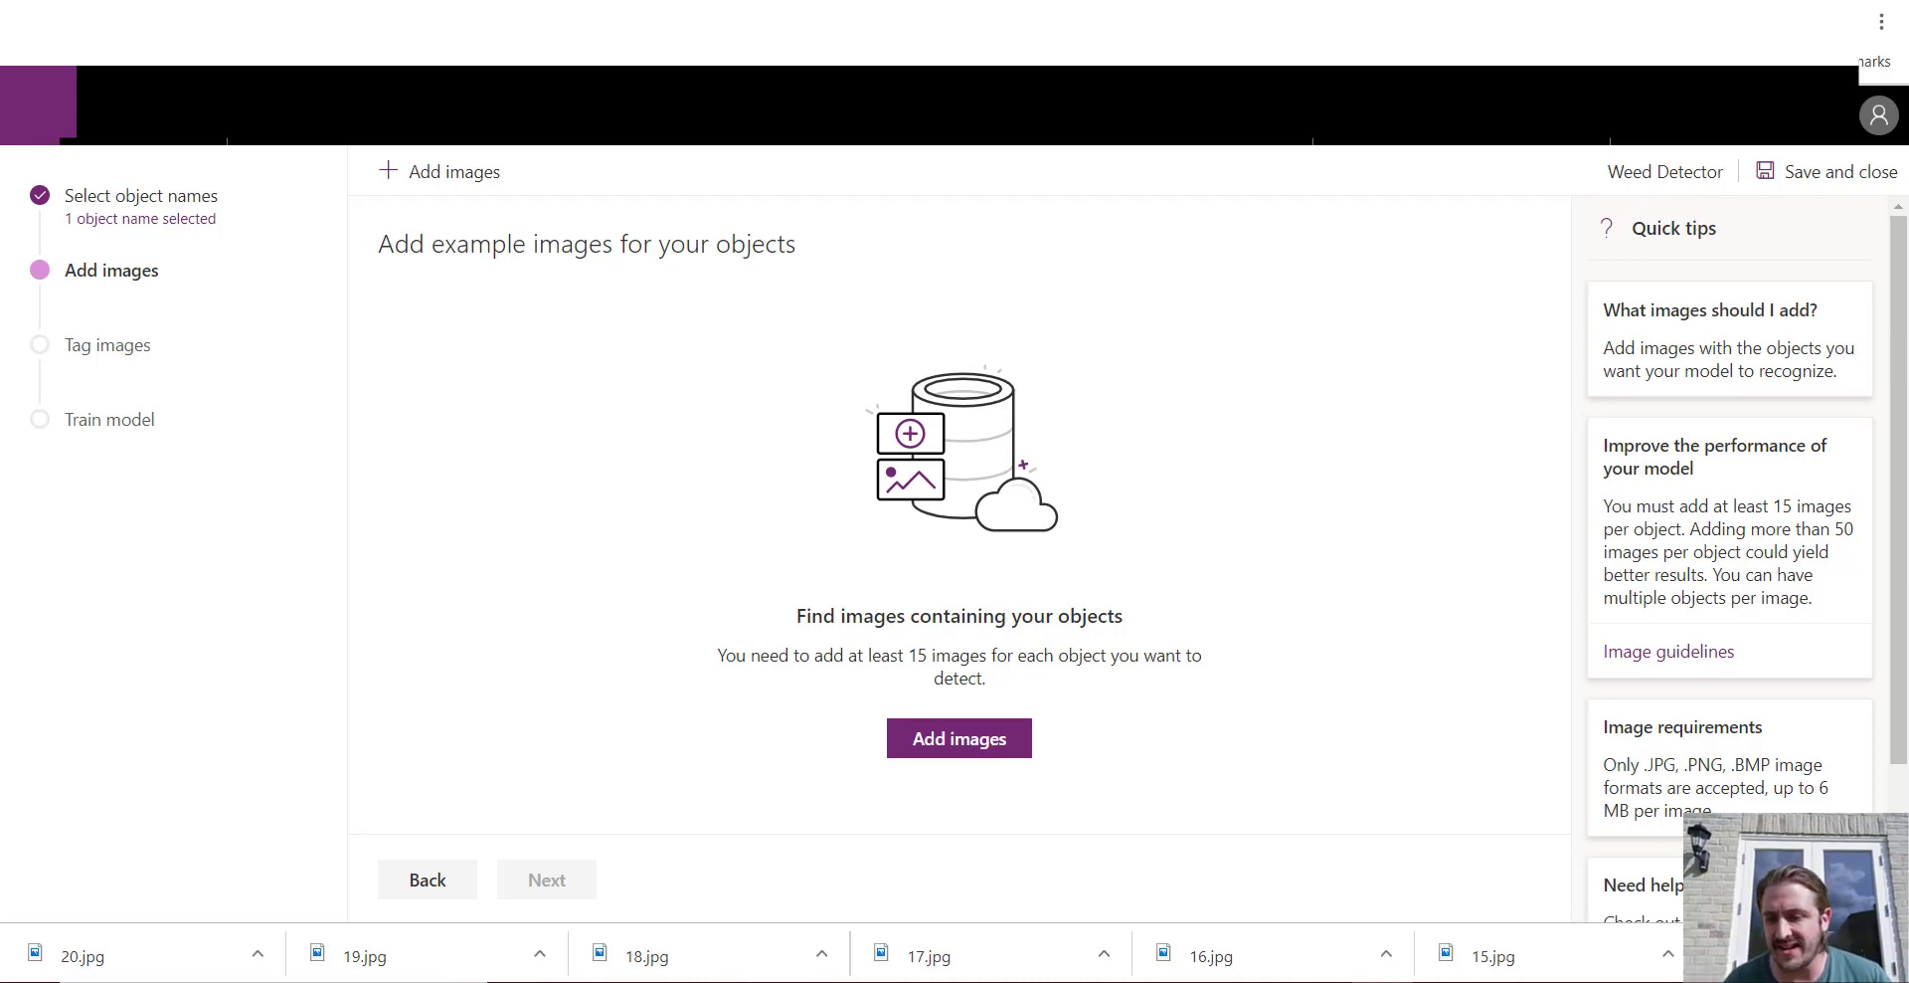
Choose the files 1.jpg through 20.jpg from the Stinging Nettles folder as example images
{"action": "left_click", "coordinate": [1886, 954]}
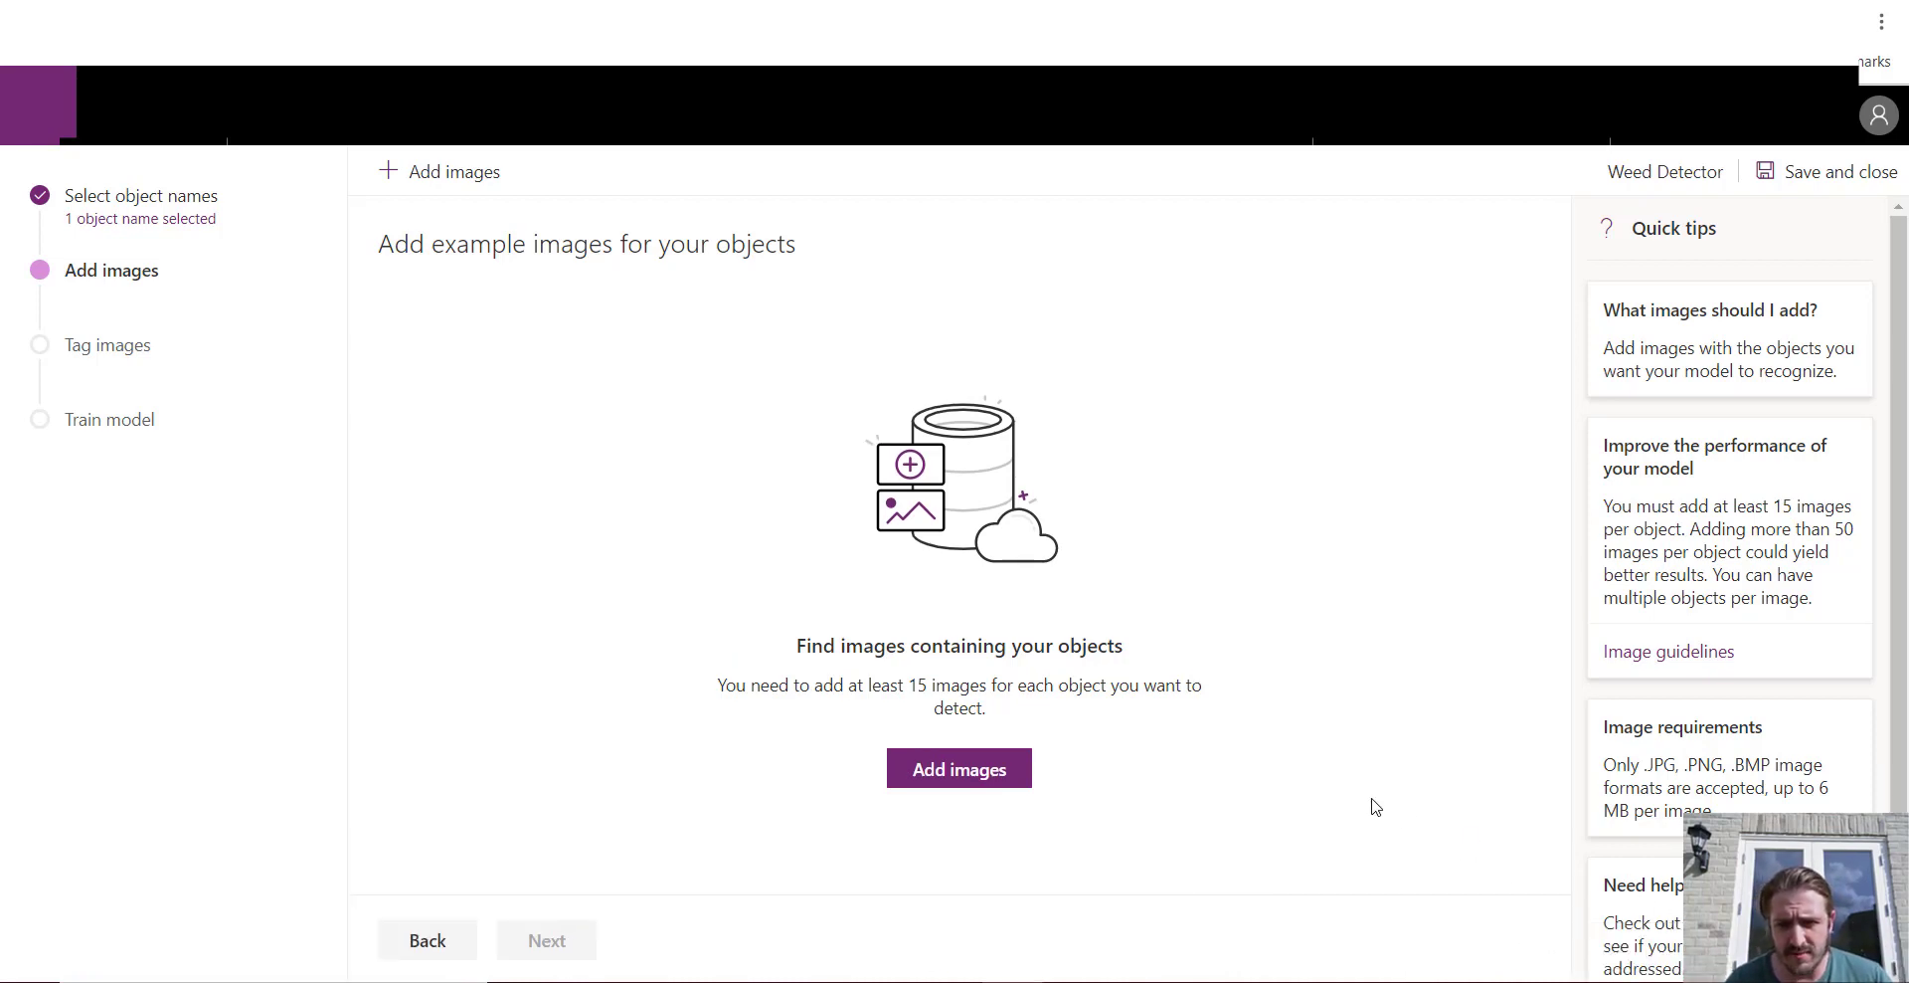
{"action": "left_click", "coordinate": [975, 780]}
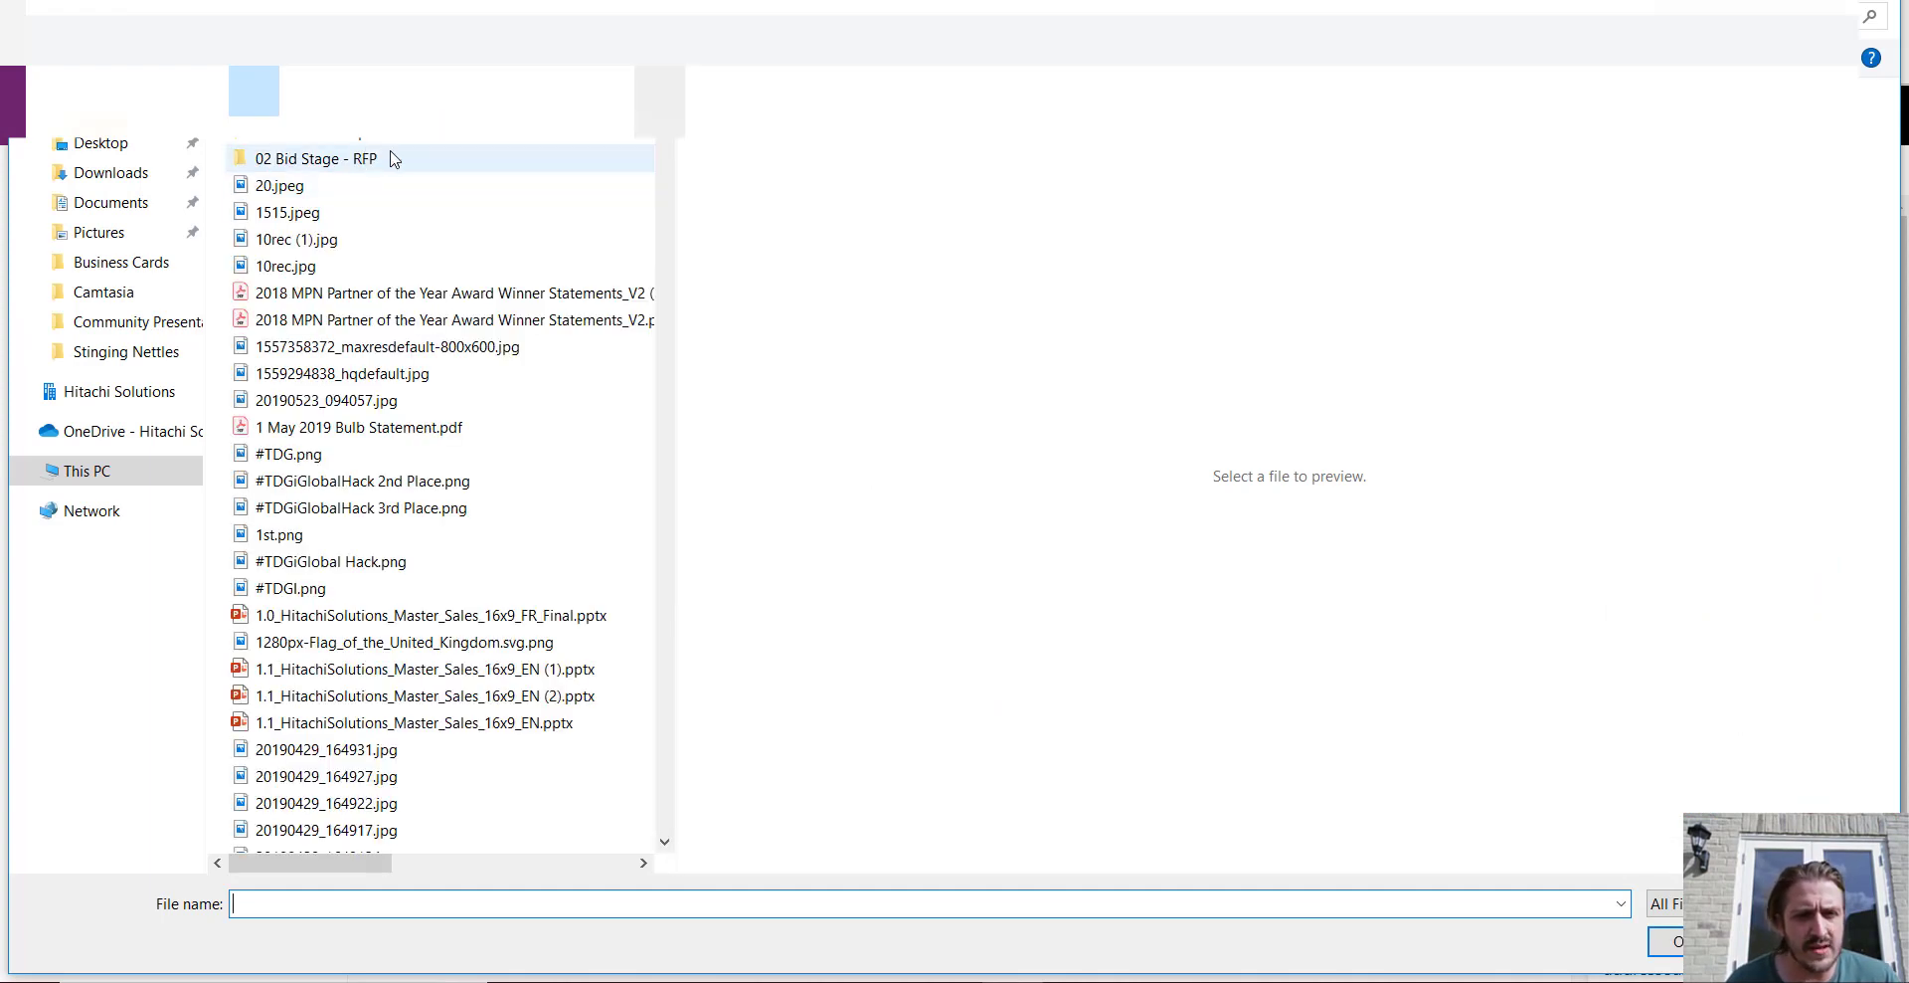
{"action": "left_click", "coordinate": [438, 376]}
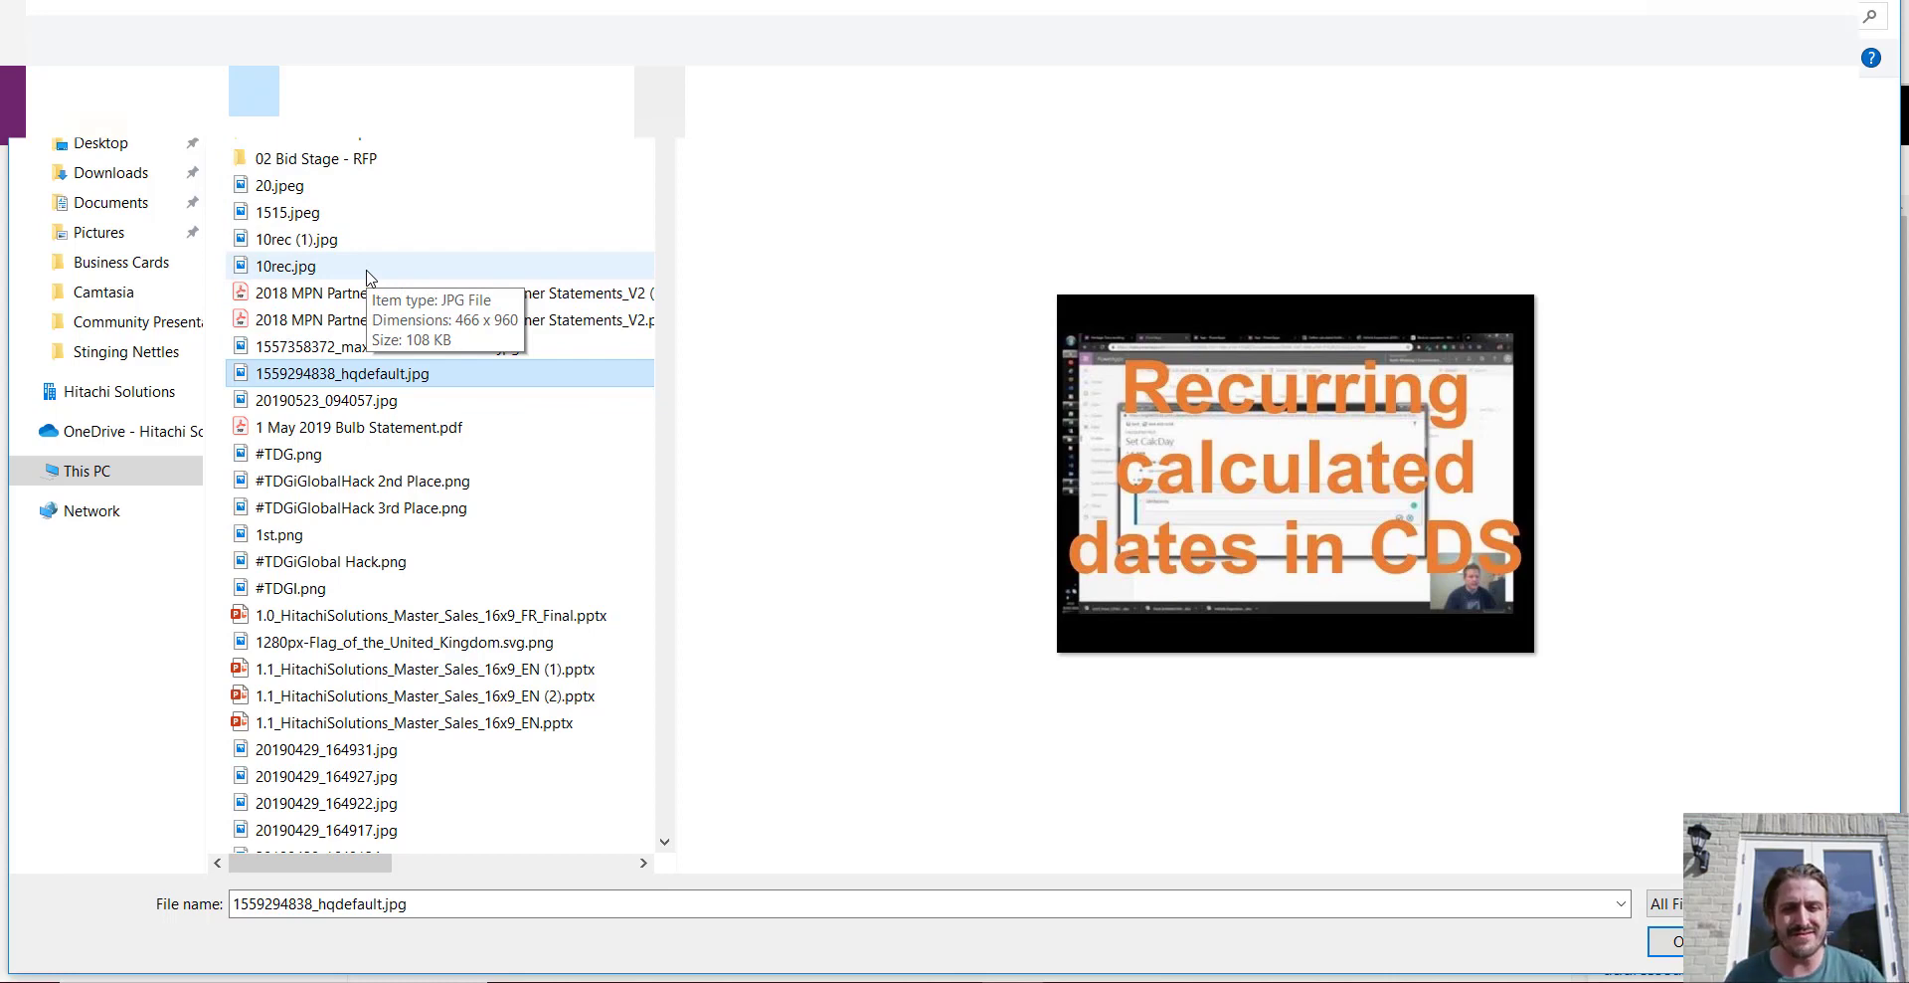
{"action": "left_click", "coordinate": [150, 267]}
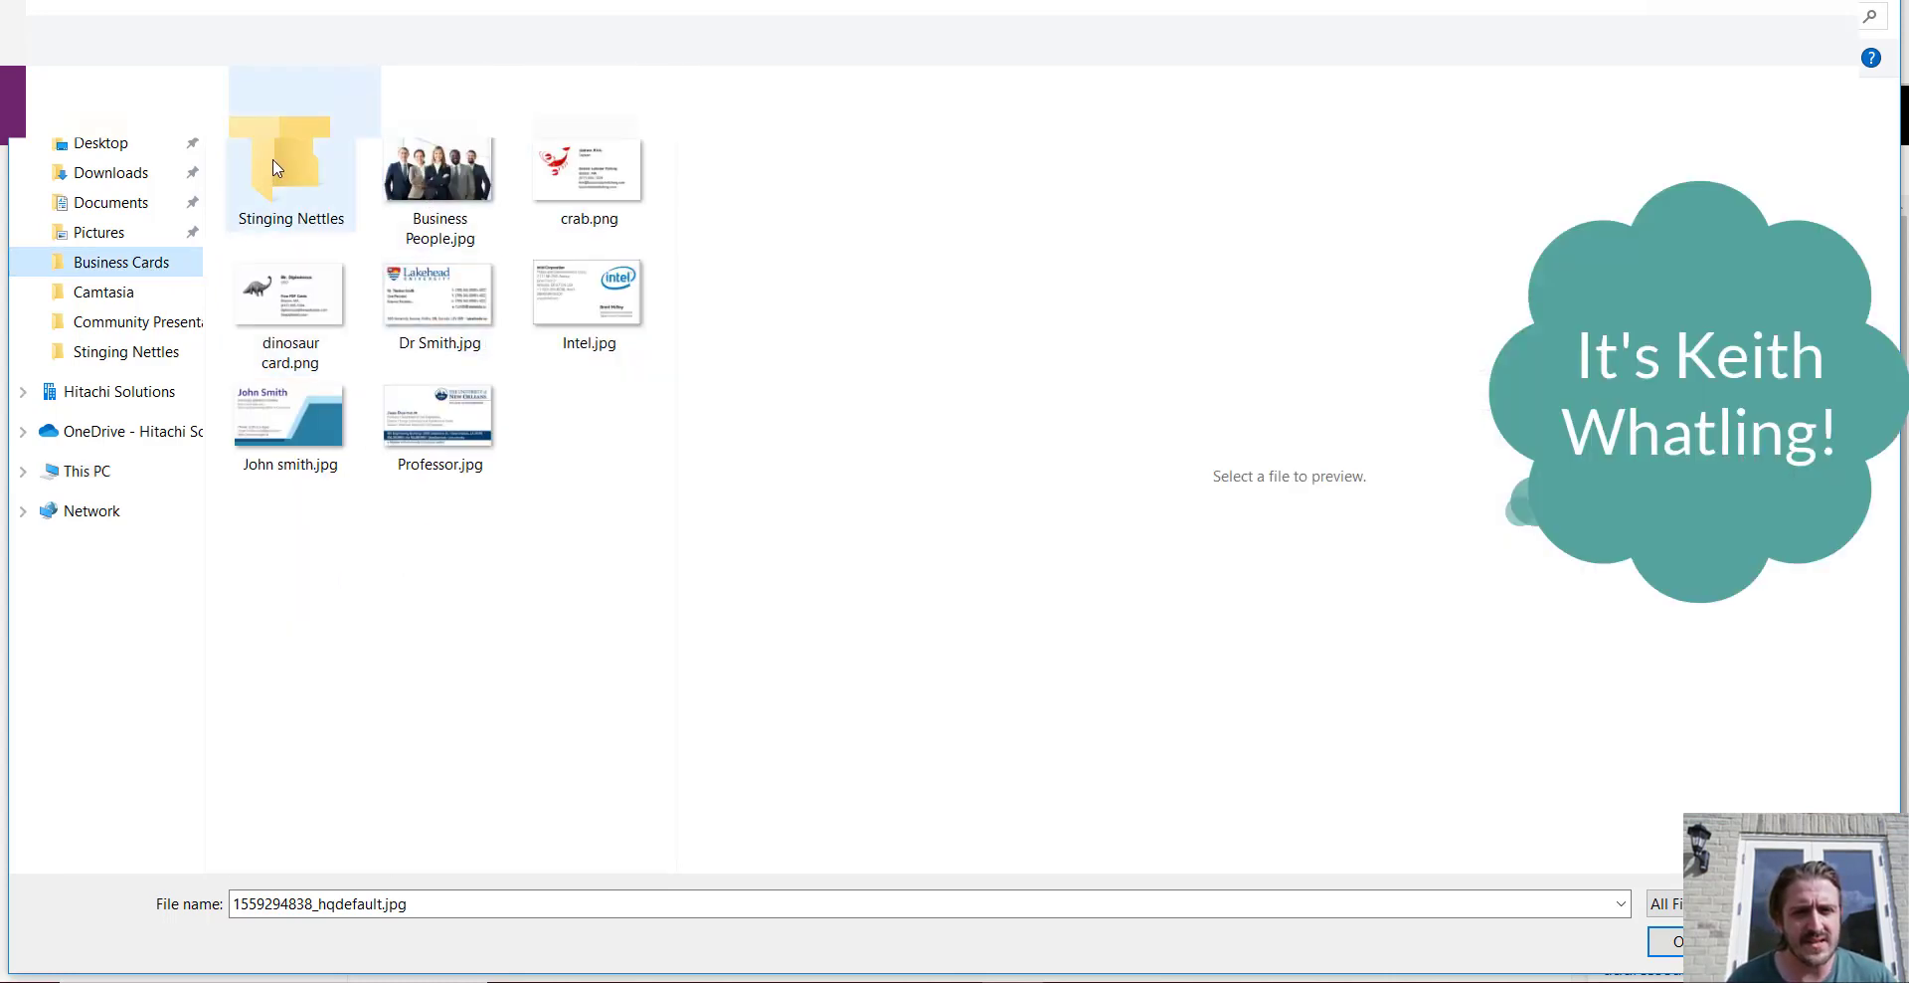
{"action": "left_click", "coordinate": [273, 158]}
{"action": "double_click", "coordinate": [272, 158]}
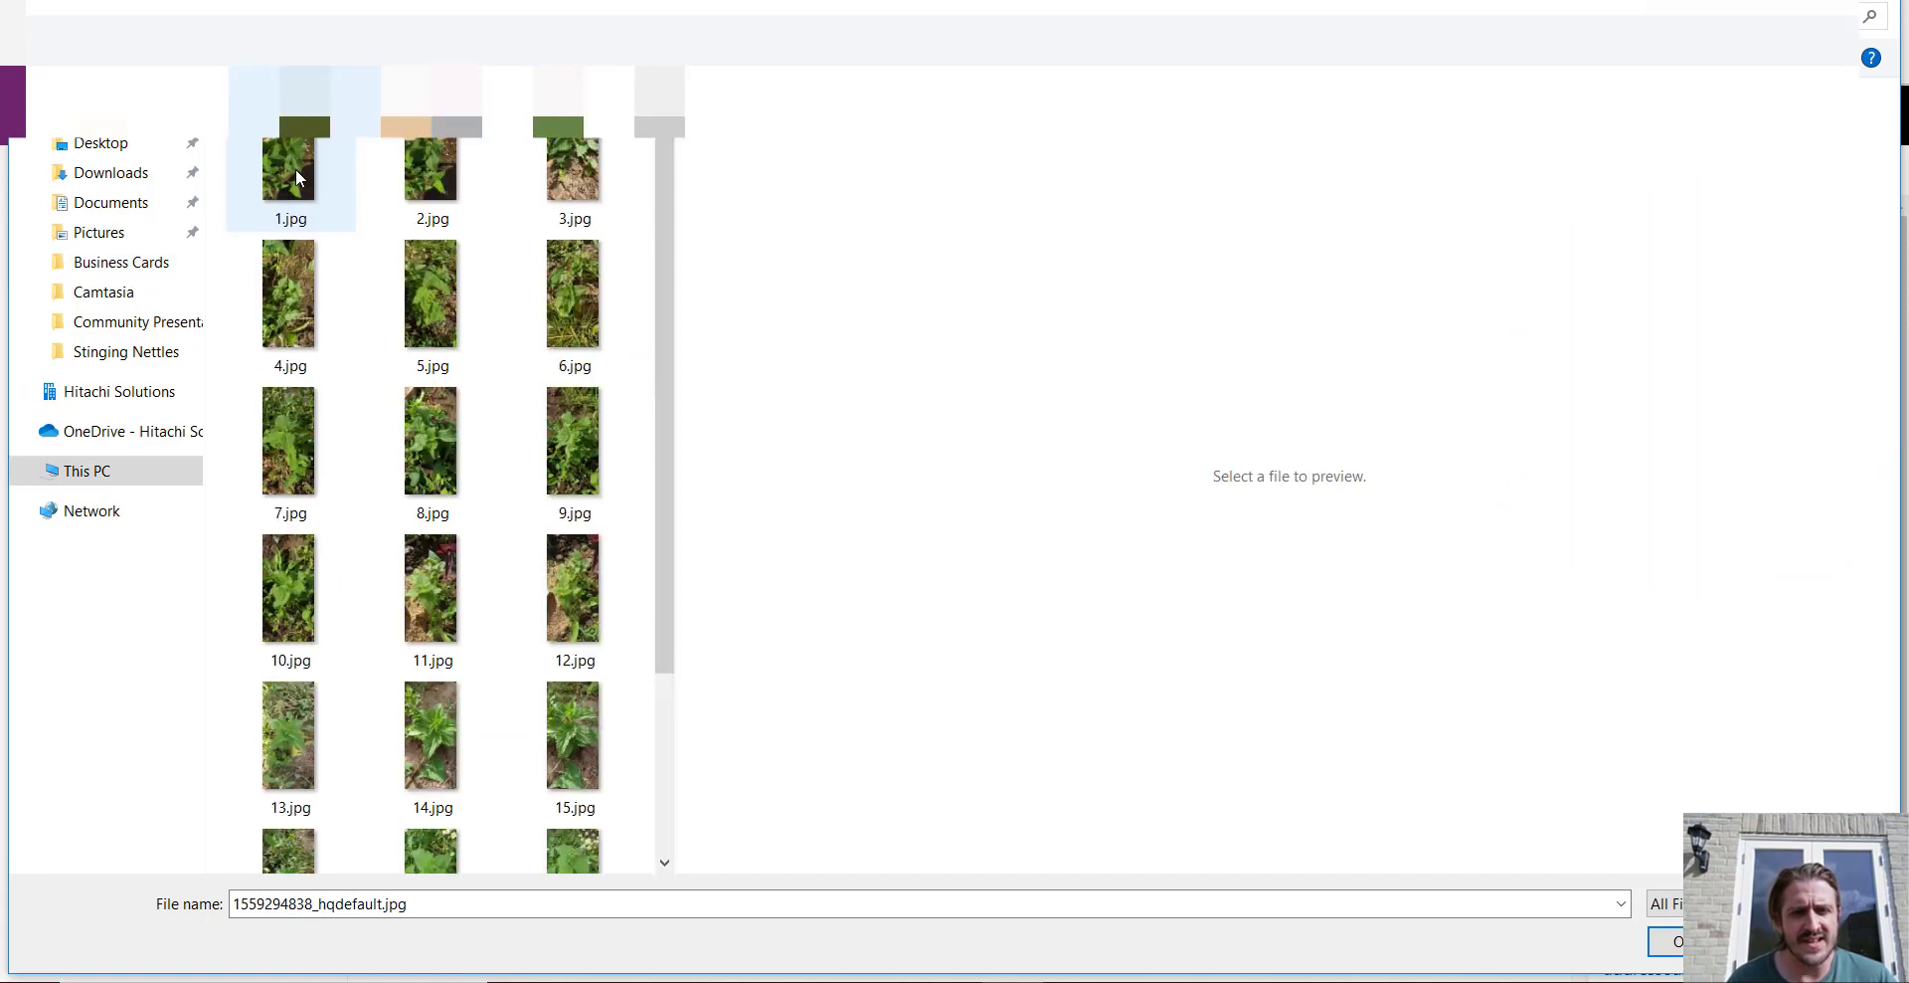
{"action": "left_click", "coordinate": [282, 139]}
{"action": "scroll", "coordinate": [433, 428], "scroll_direction": "down", "scroll_amount": 2}
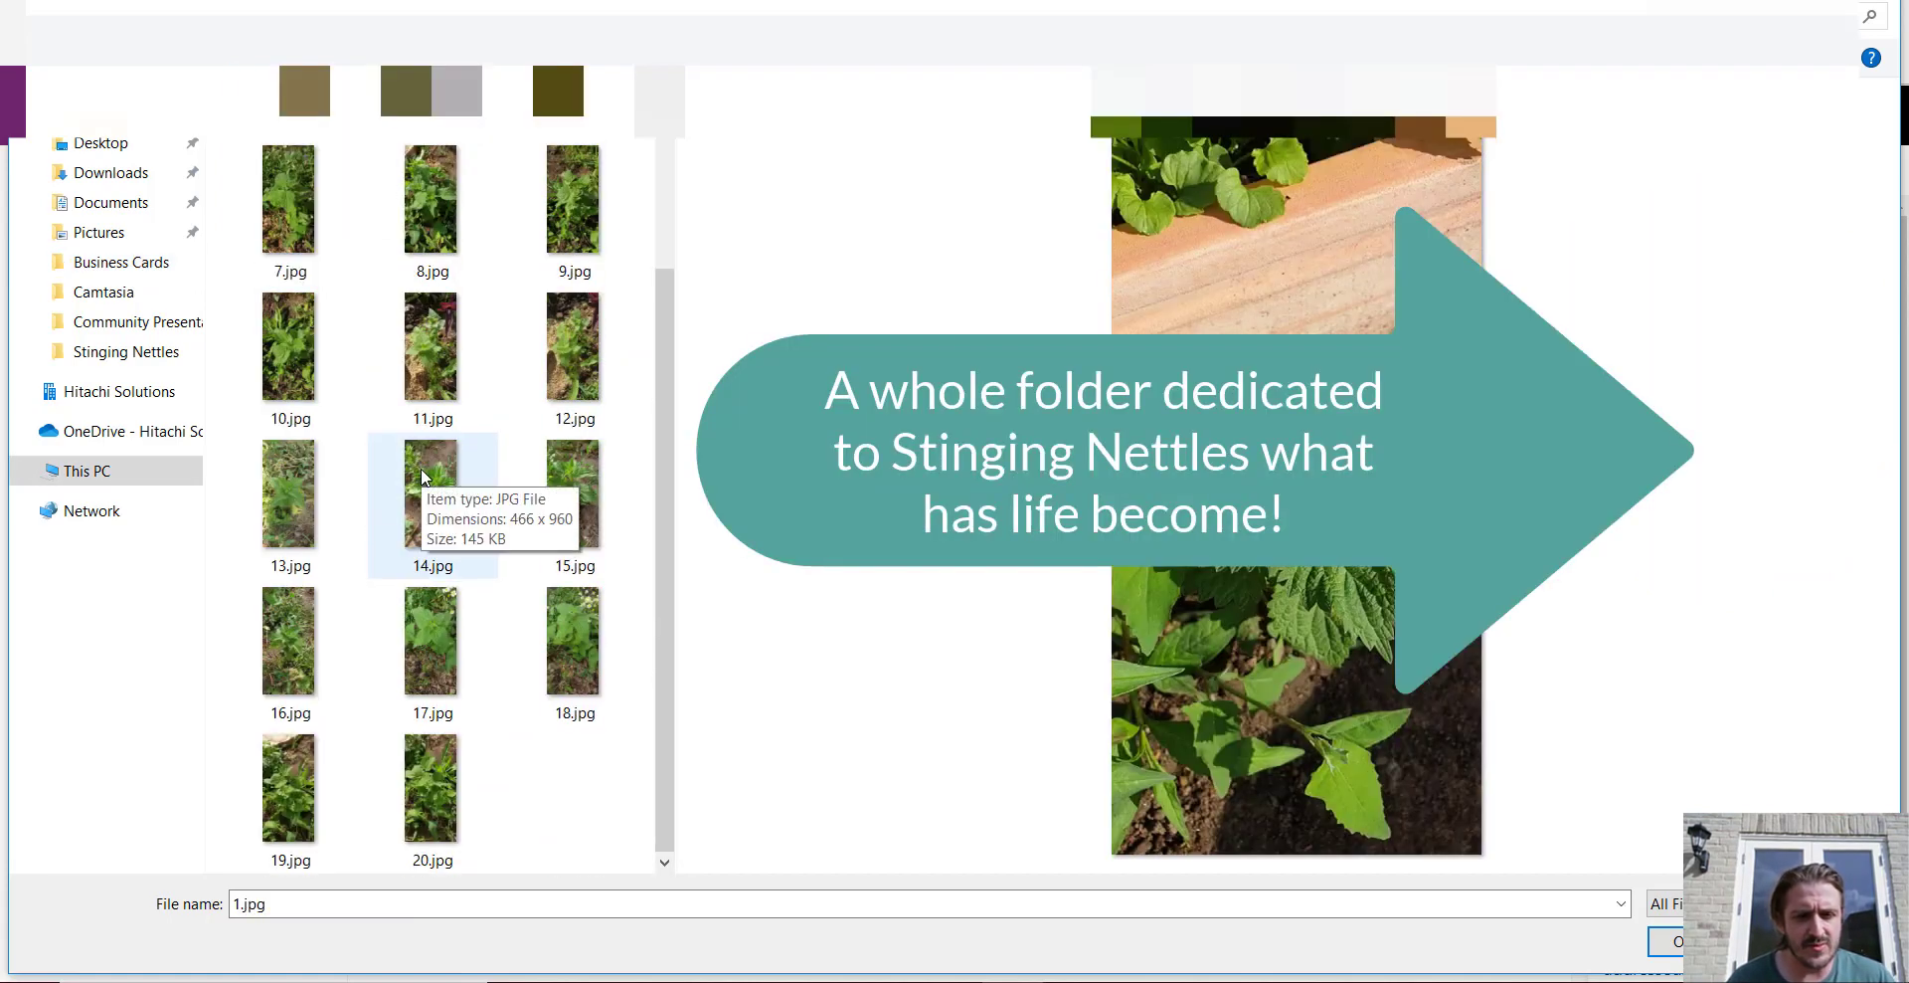
{"action": "left_click", "coordinate": [422, 826], "text": "shift"}
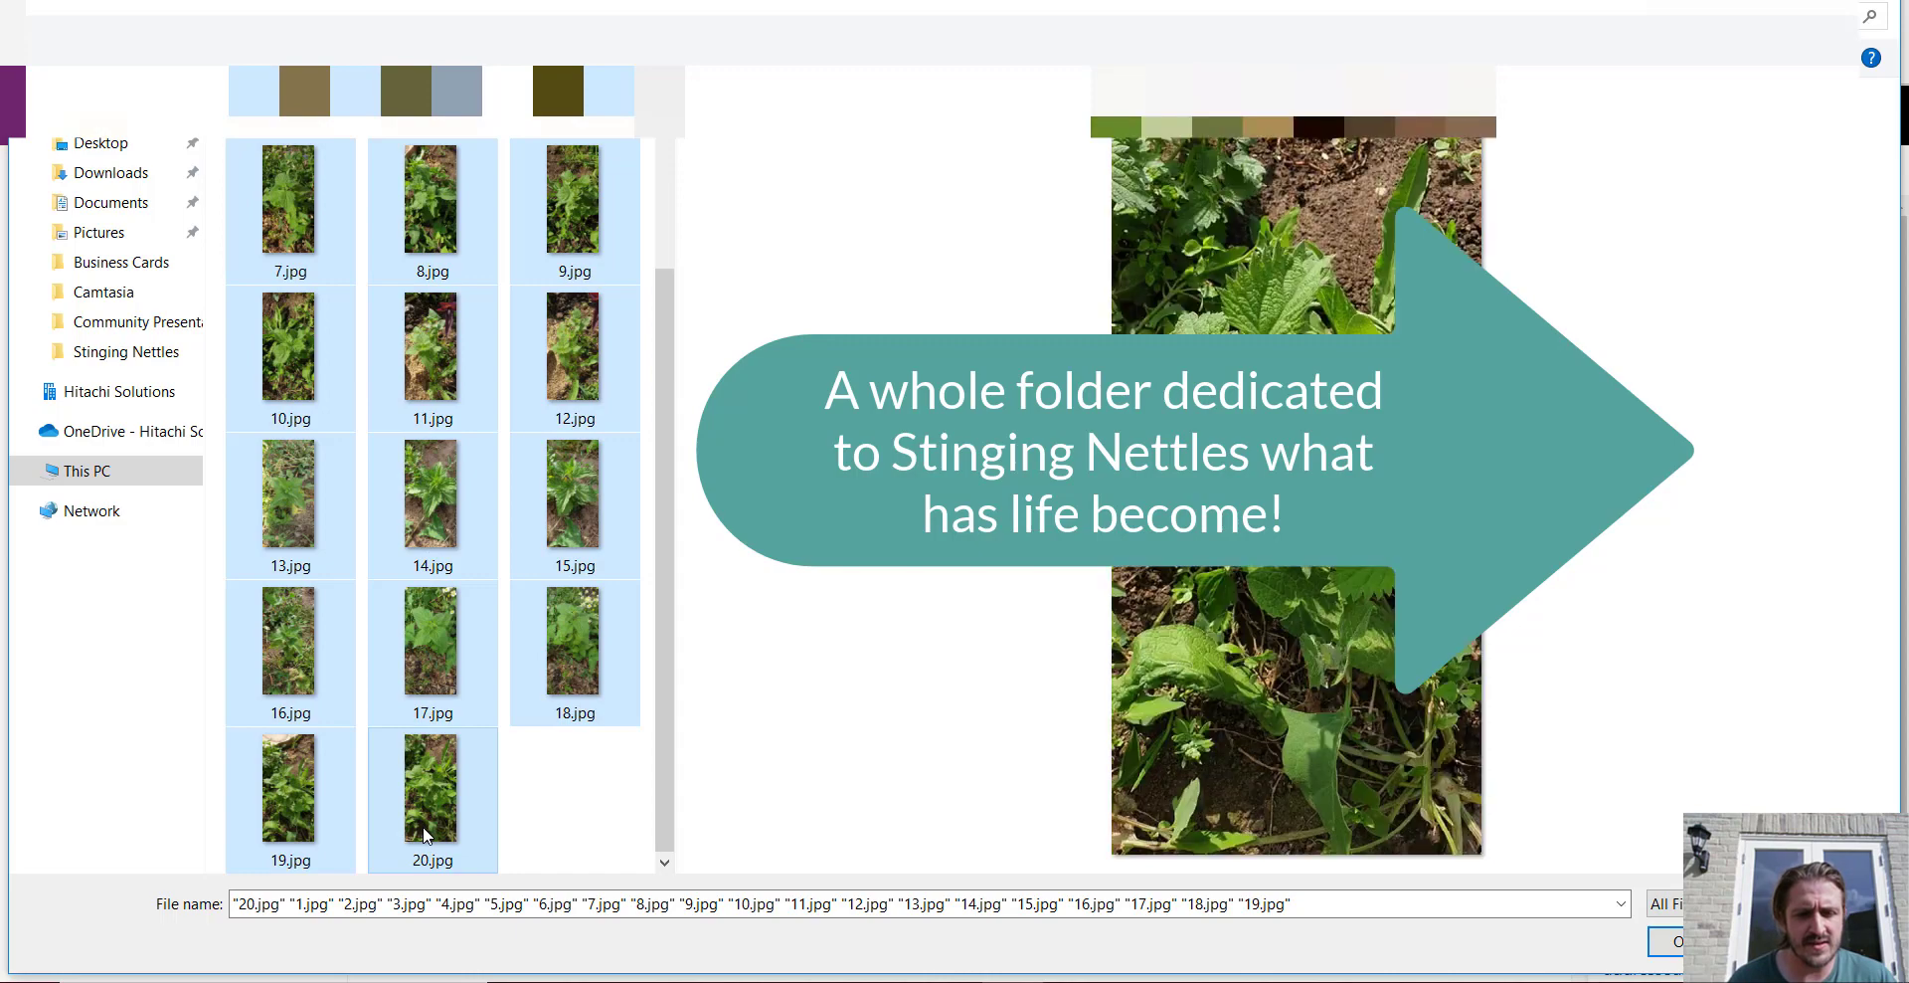
{"action": "key", "text": "Return"}
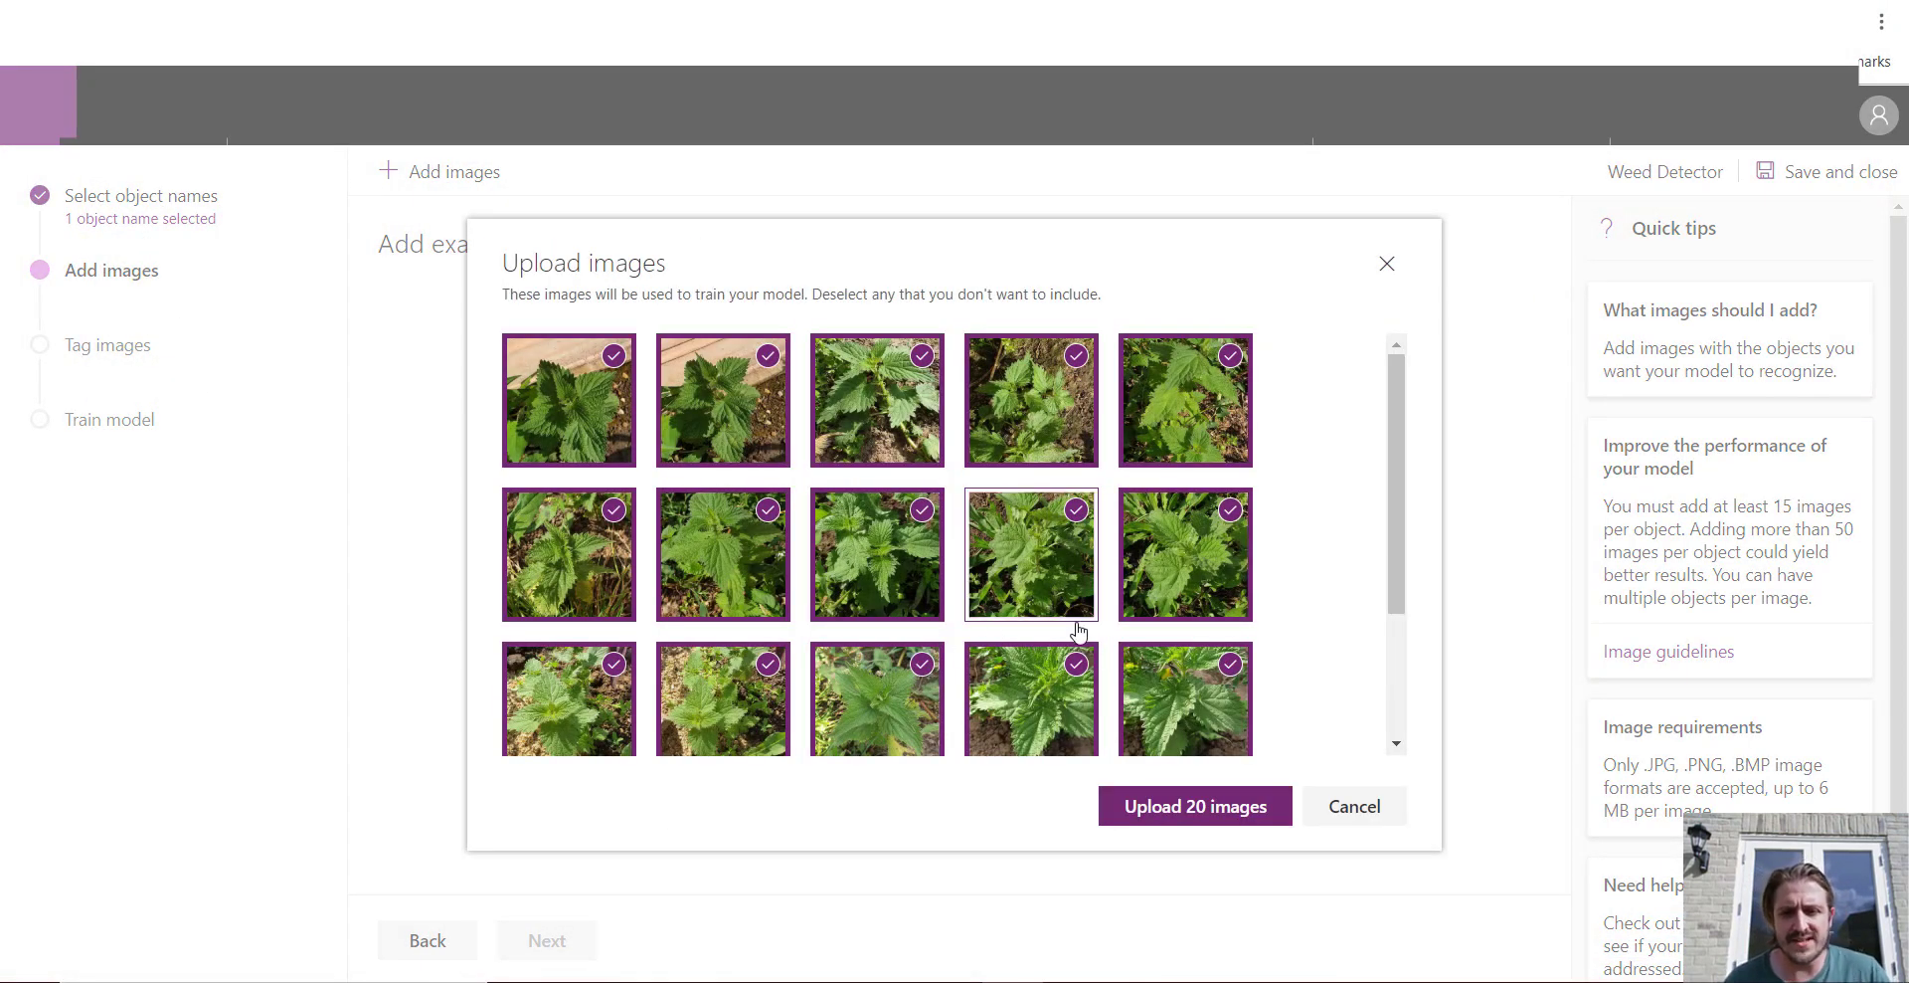
Upload all 20 chosen nettle images to the model and close the upload dialog
{"action": "scroll", "coordinate": [1079, 631], "scroll_direction": "down", "scroll_amount": 2}
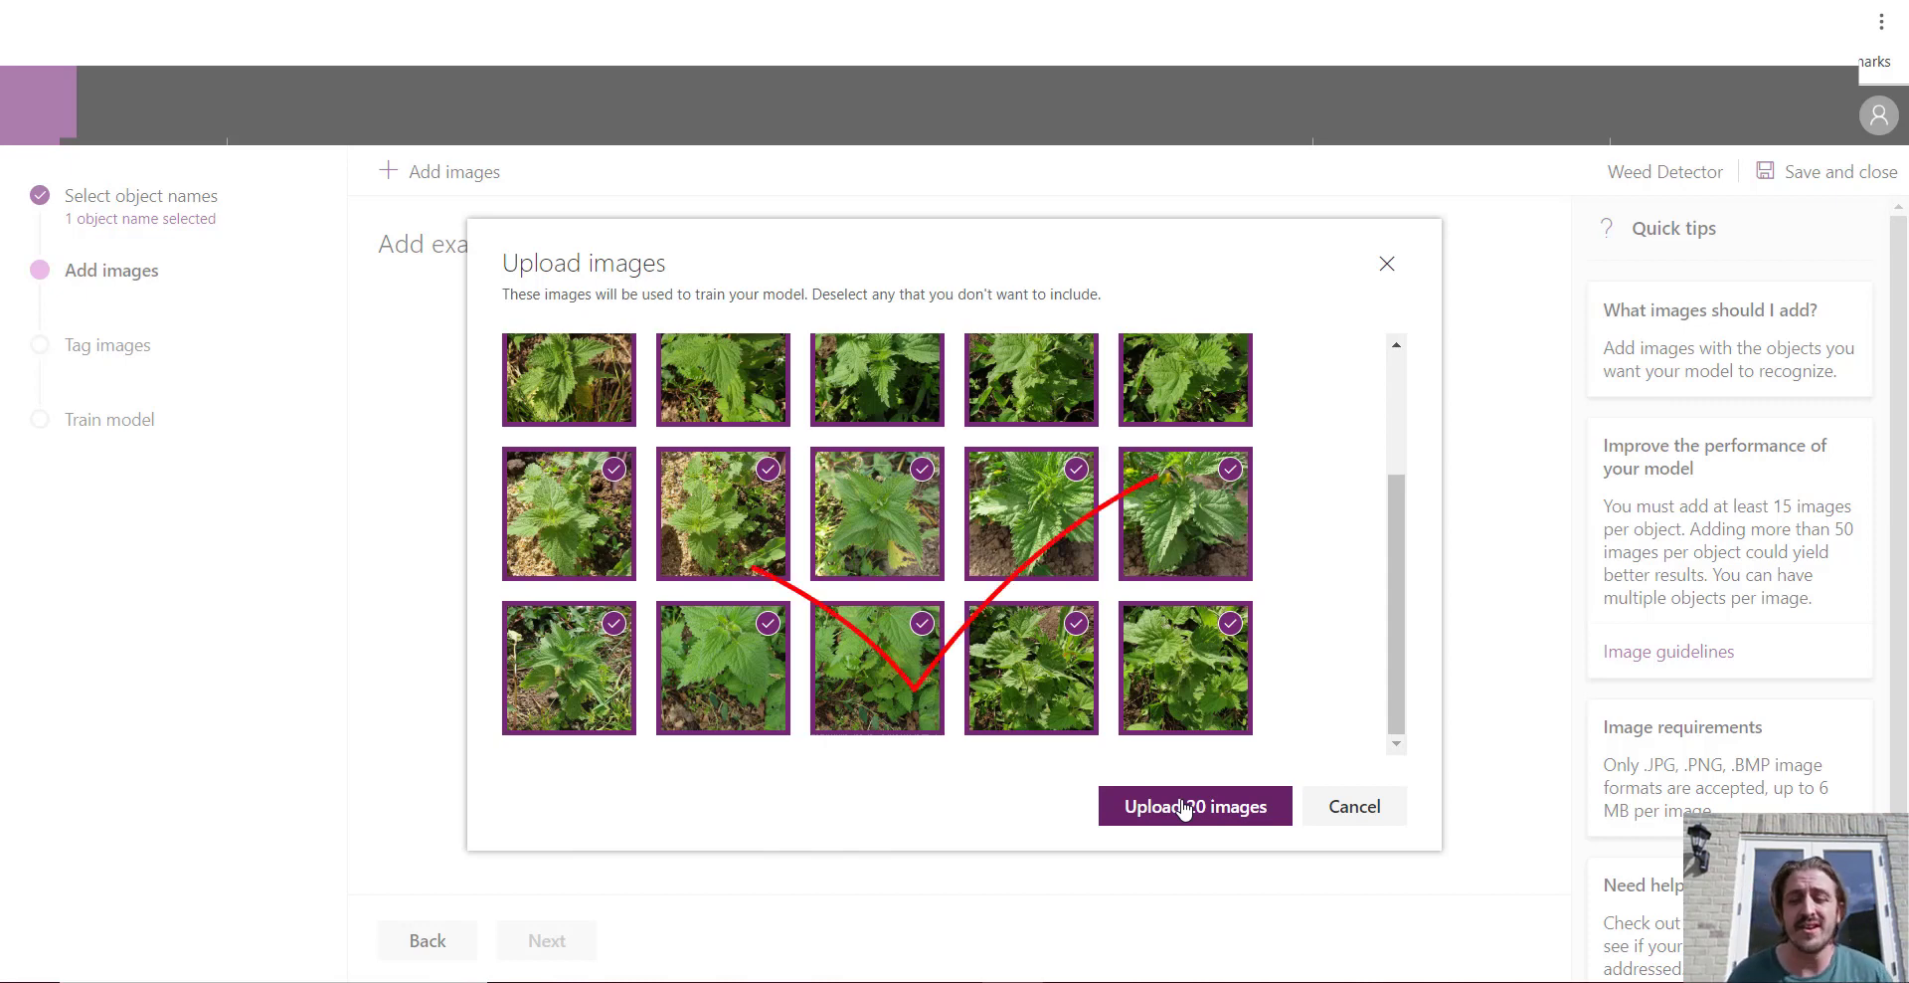
{"action": "left_click", "coordinate": [1183, 808]}
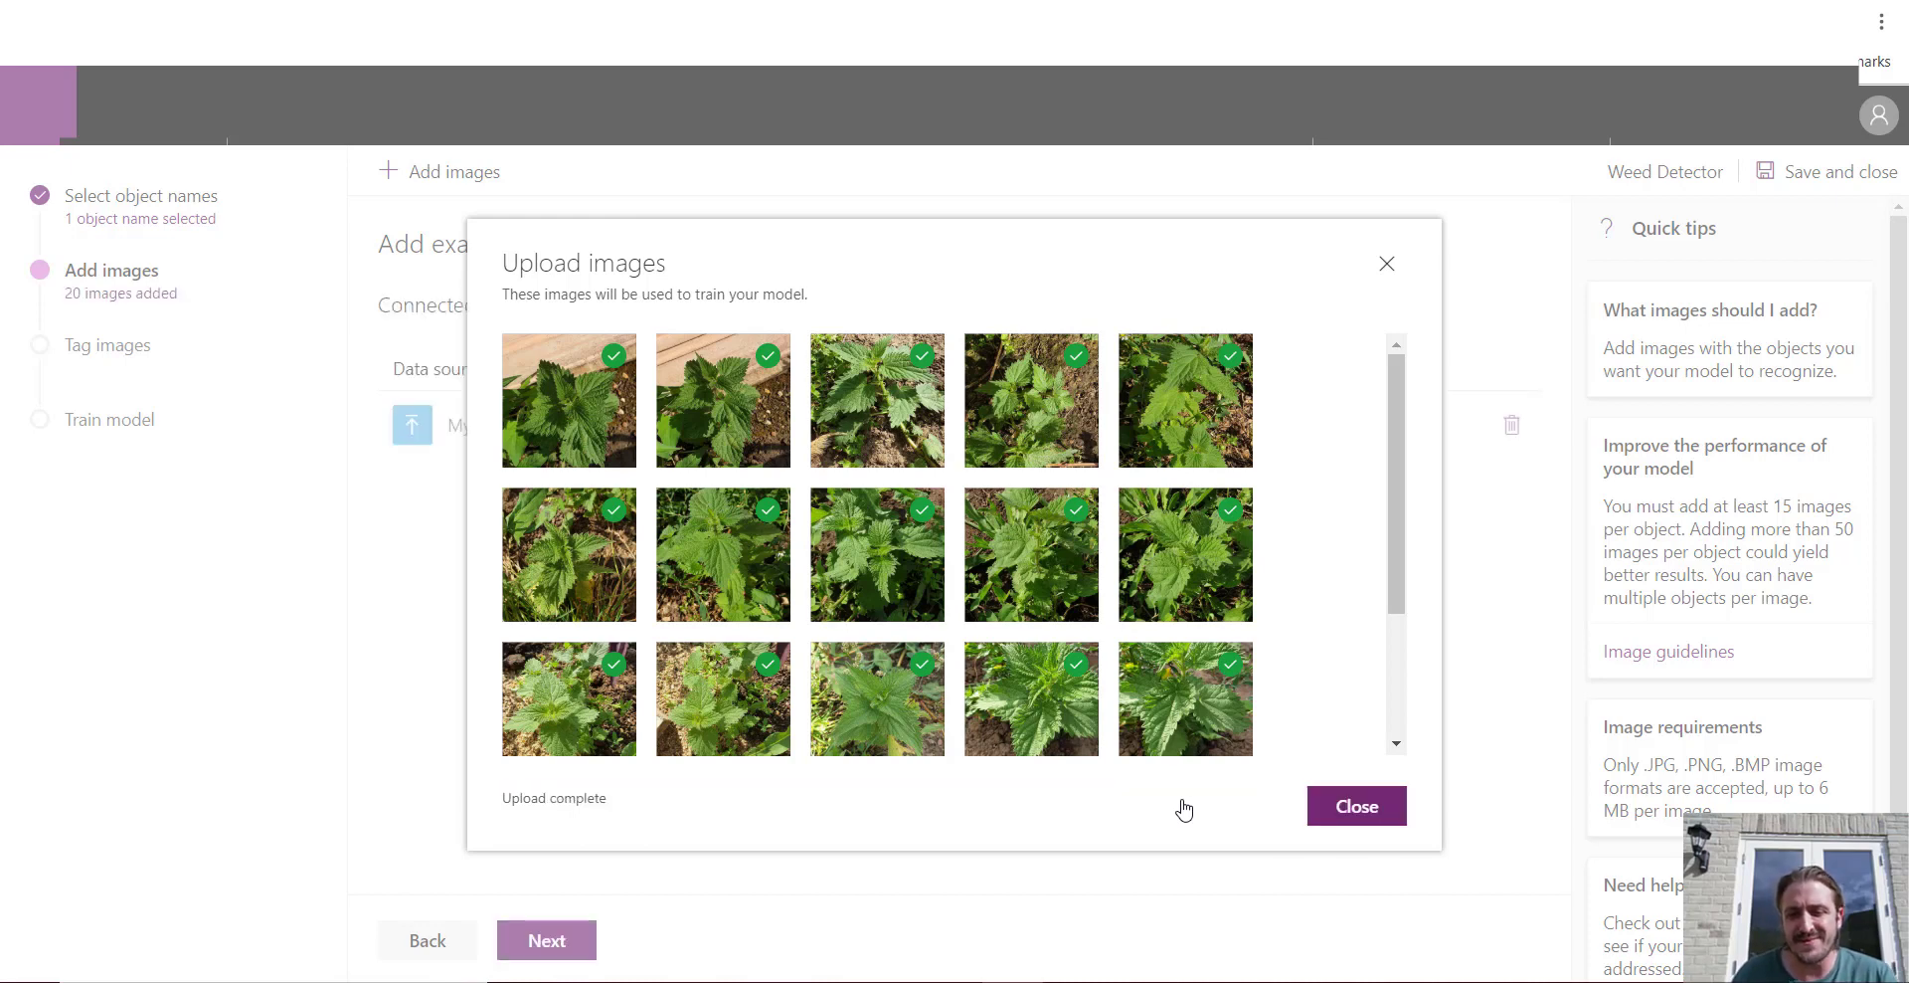
{"action": "scroll", "coordinate": [1331, 565], "scroll_direction": "down", "scroll_amount": 3}
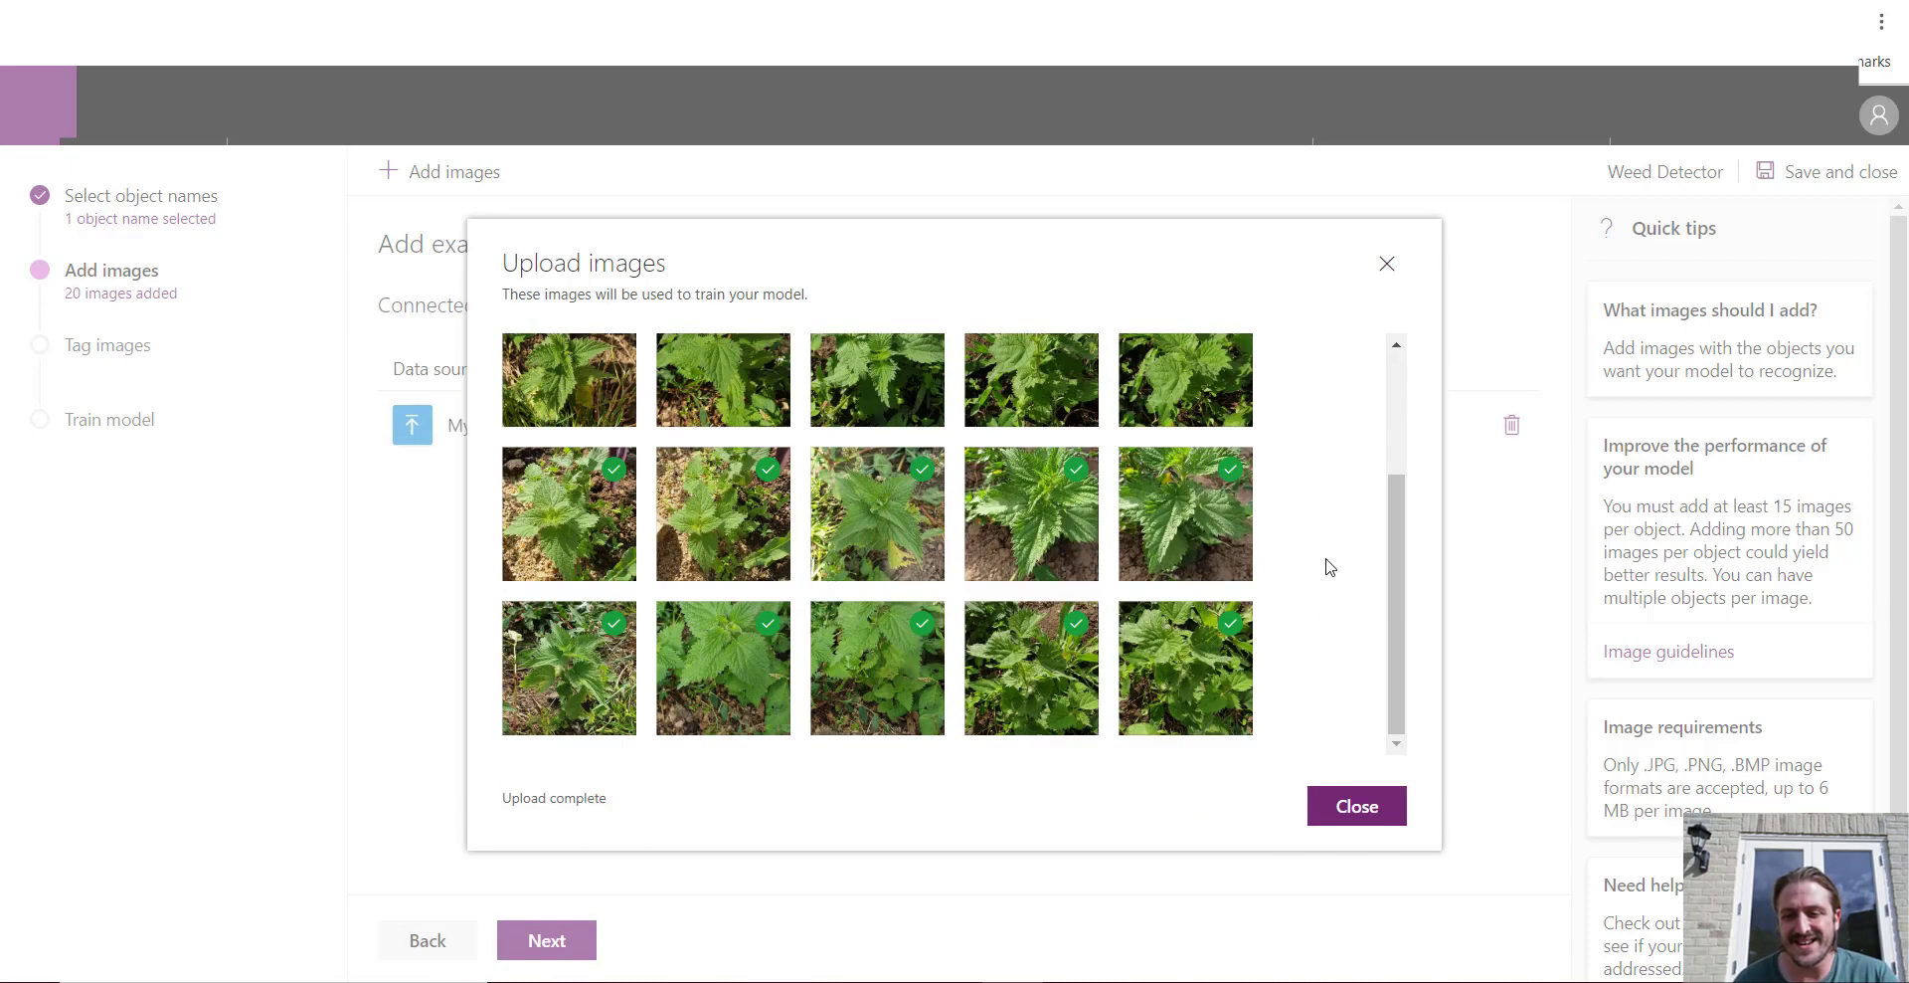
{"action": "left_click", "coordinate": [1346, 807]}
Continue to image tagging and mark the nettle in the first image with the Stinging Nettles tag
{"action": "left_click", "coordinate": [549, 941]}
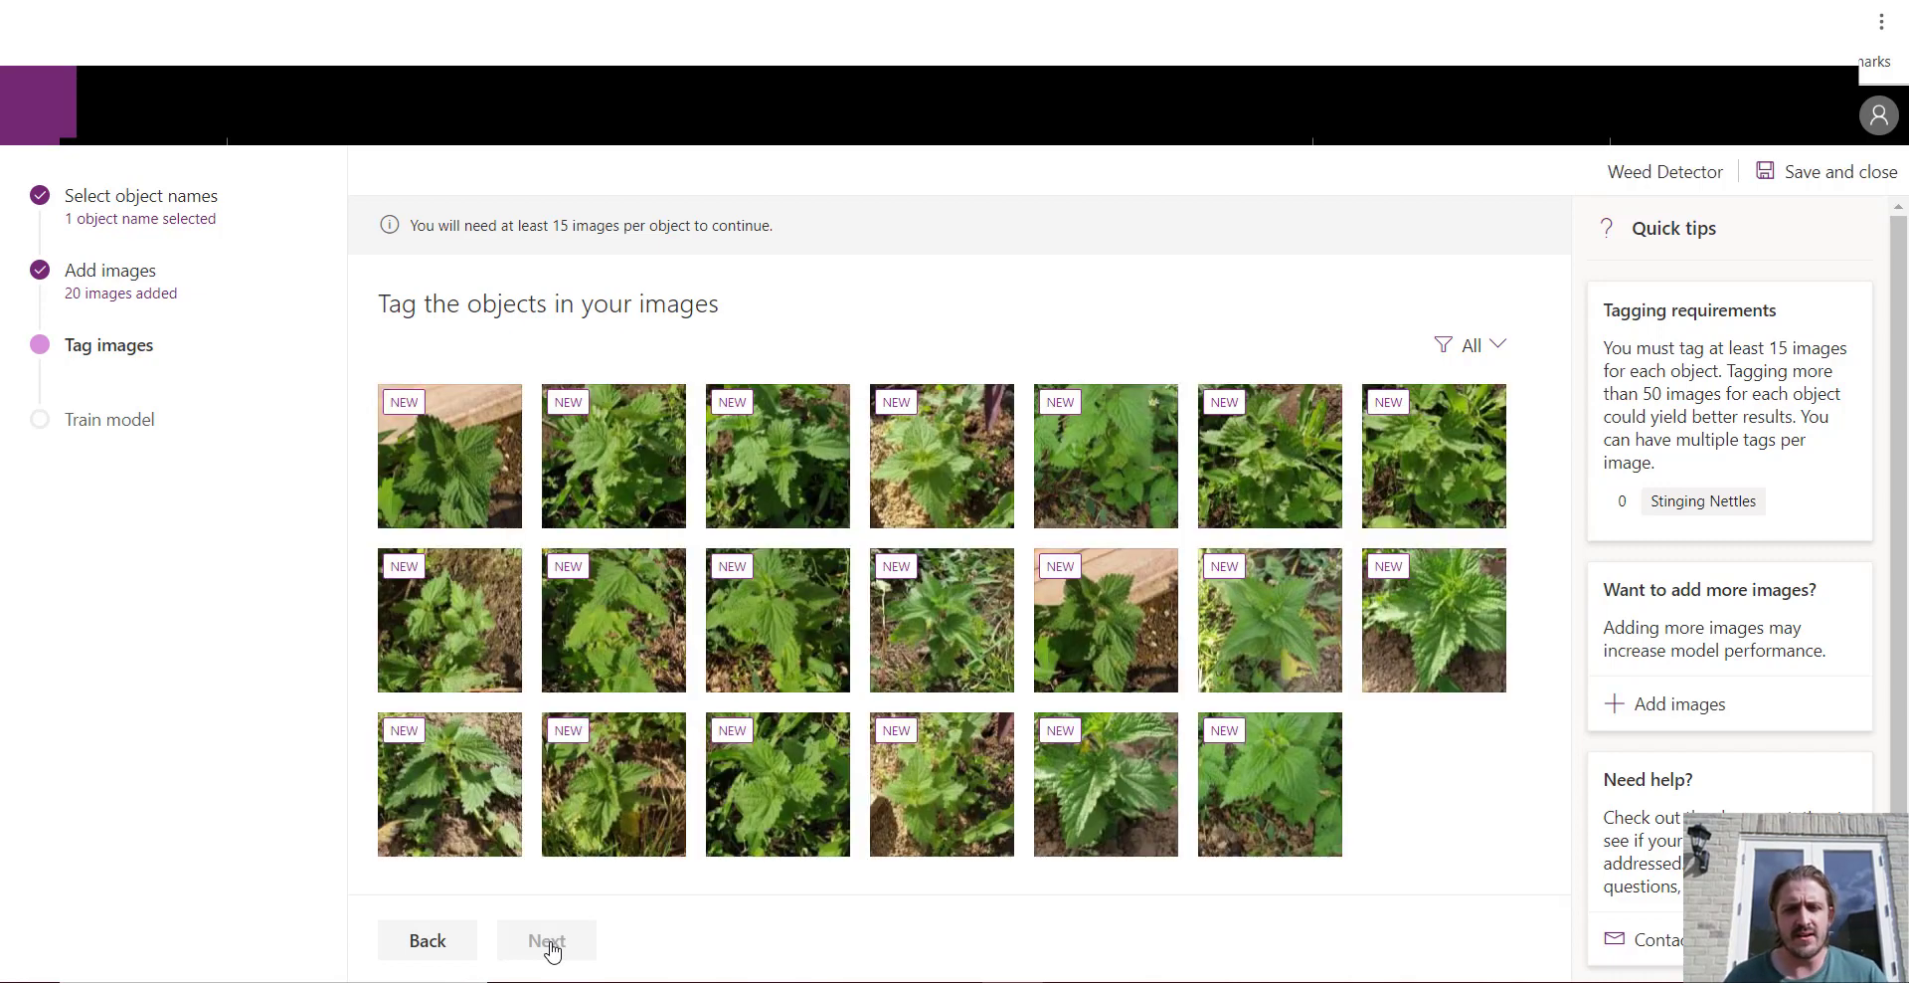
{"action": "left_click", "coordinate": [462, 491]}
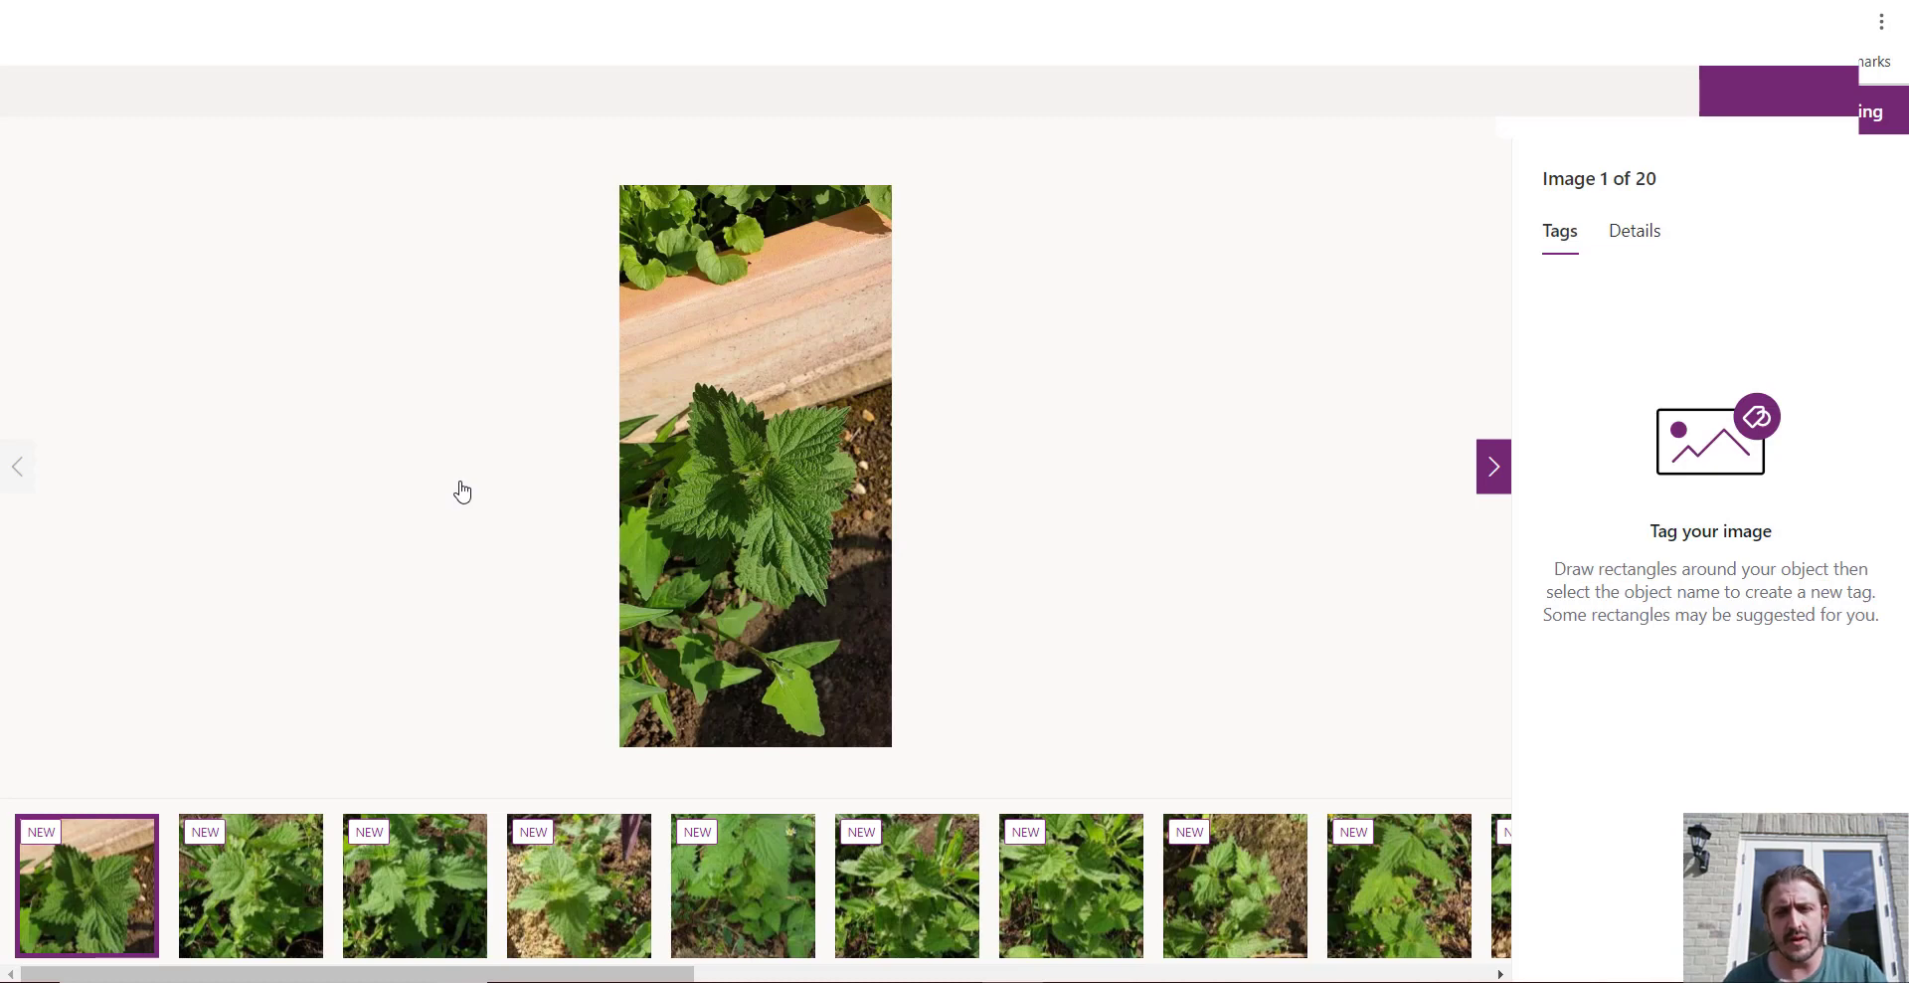
{"action": "left_click", "coordinate": [662, 400]}
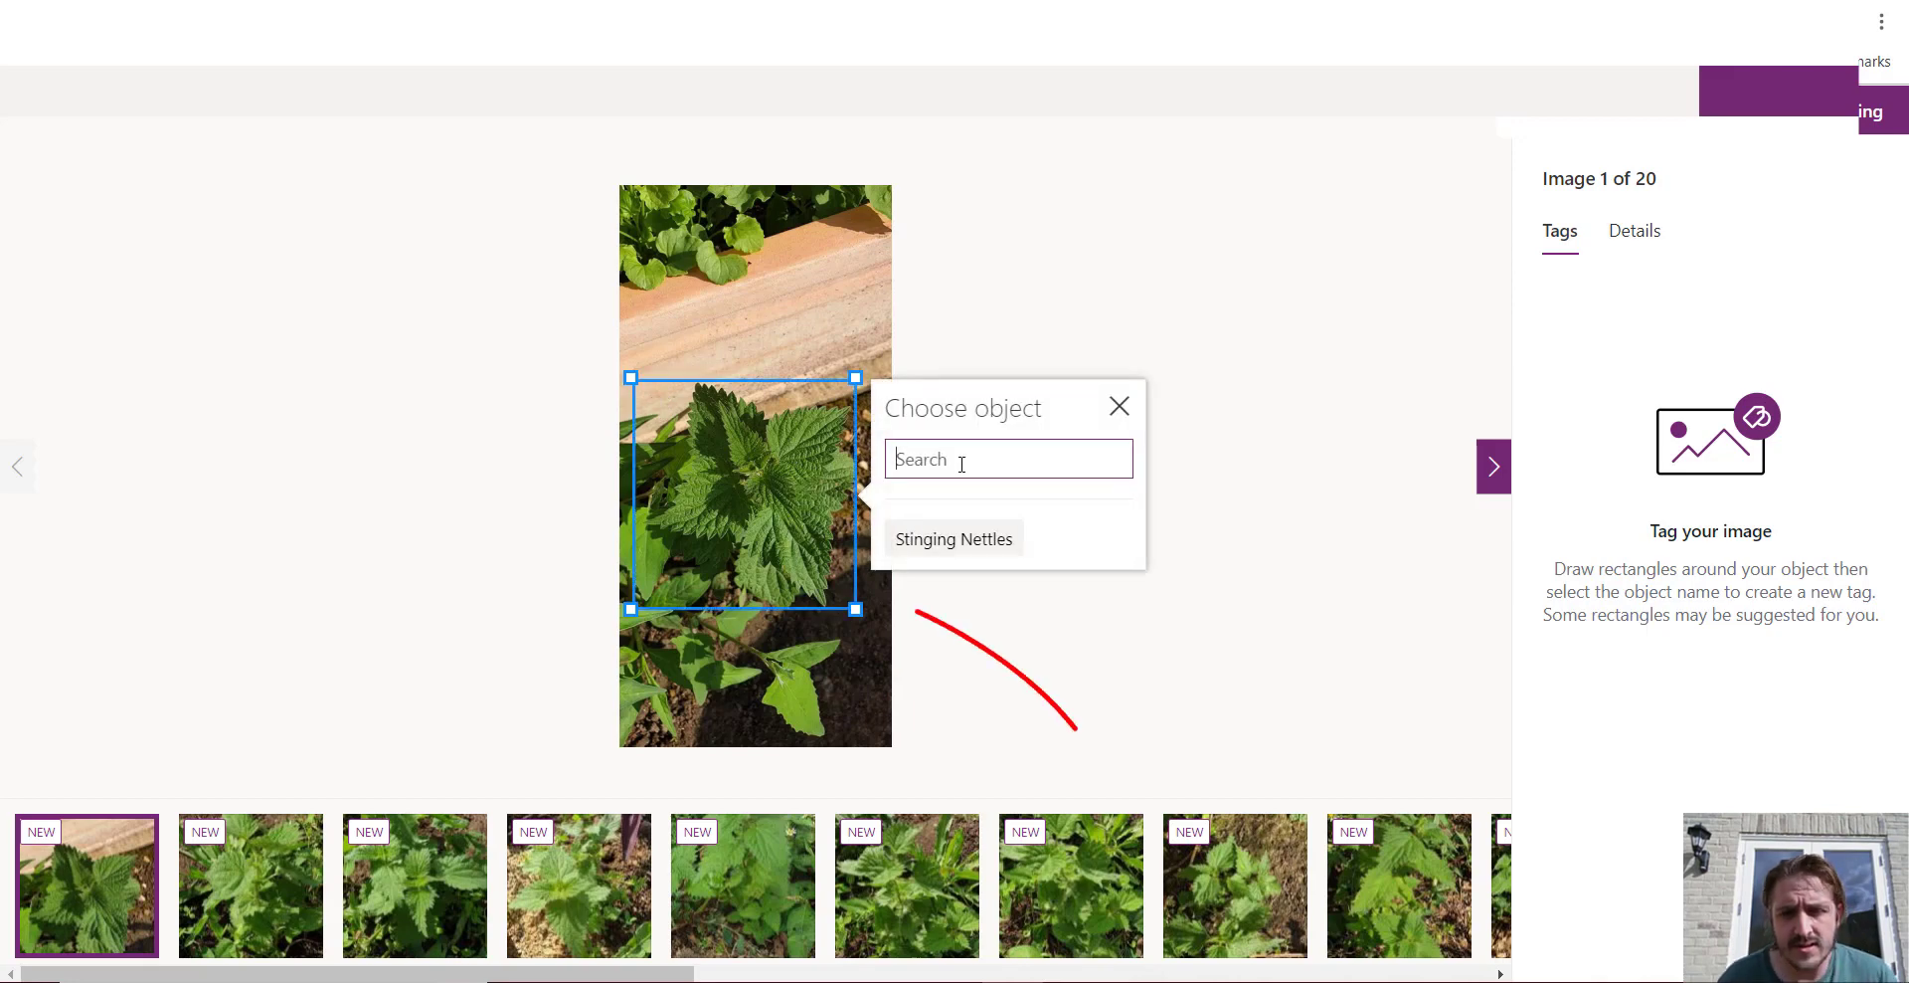
{"action": "left_click", "coordinate": [955, 538]}
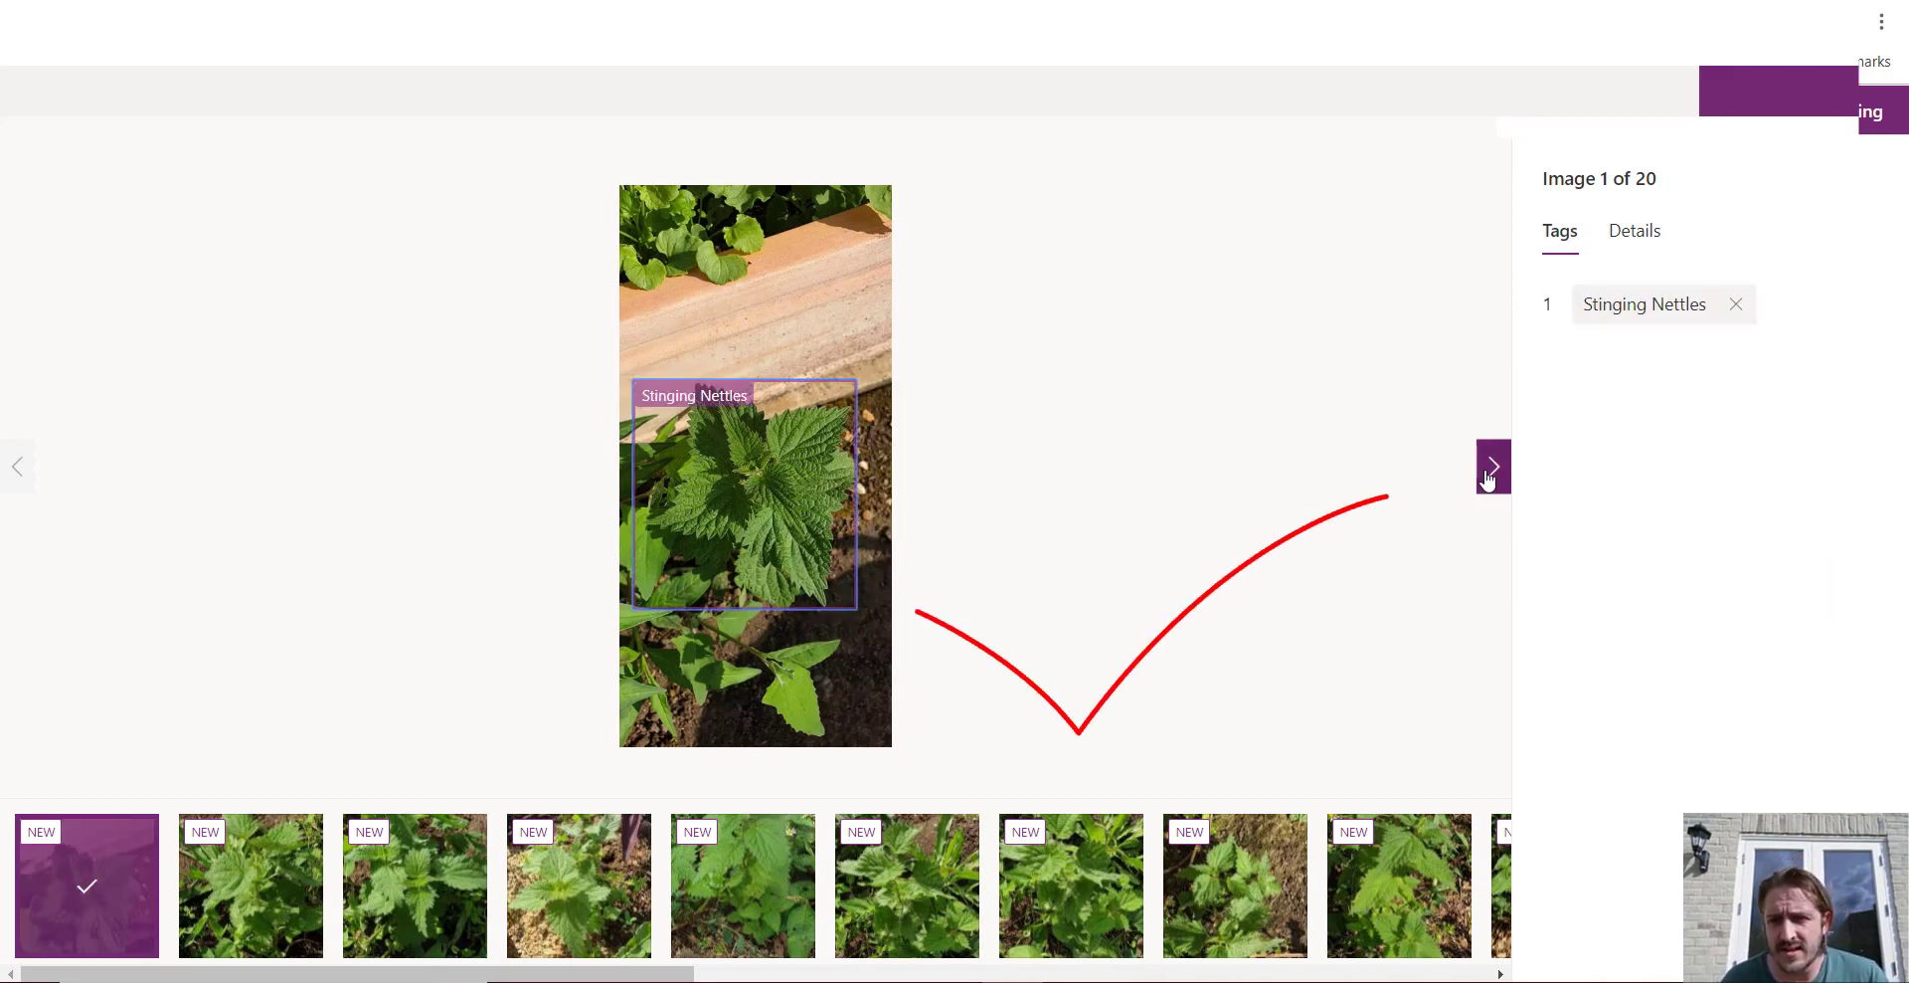
{"action": "left_click", "coordinate": [1488, 467]}
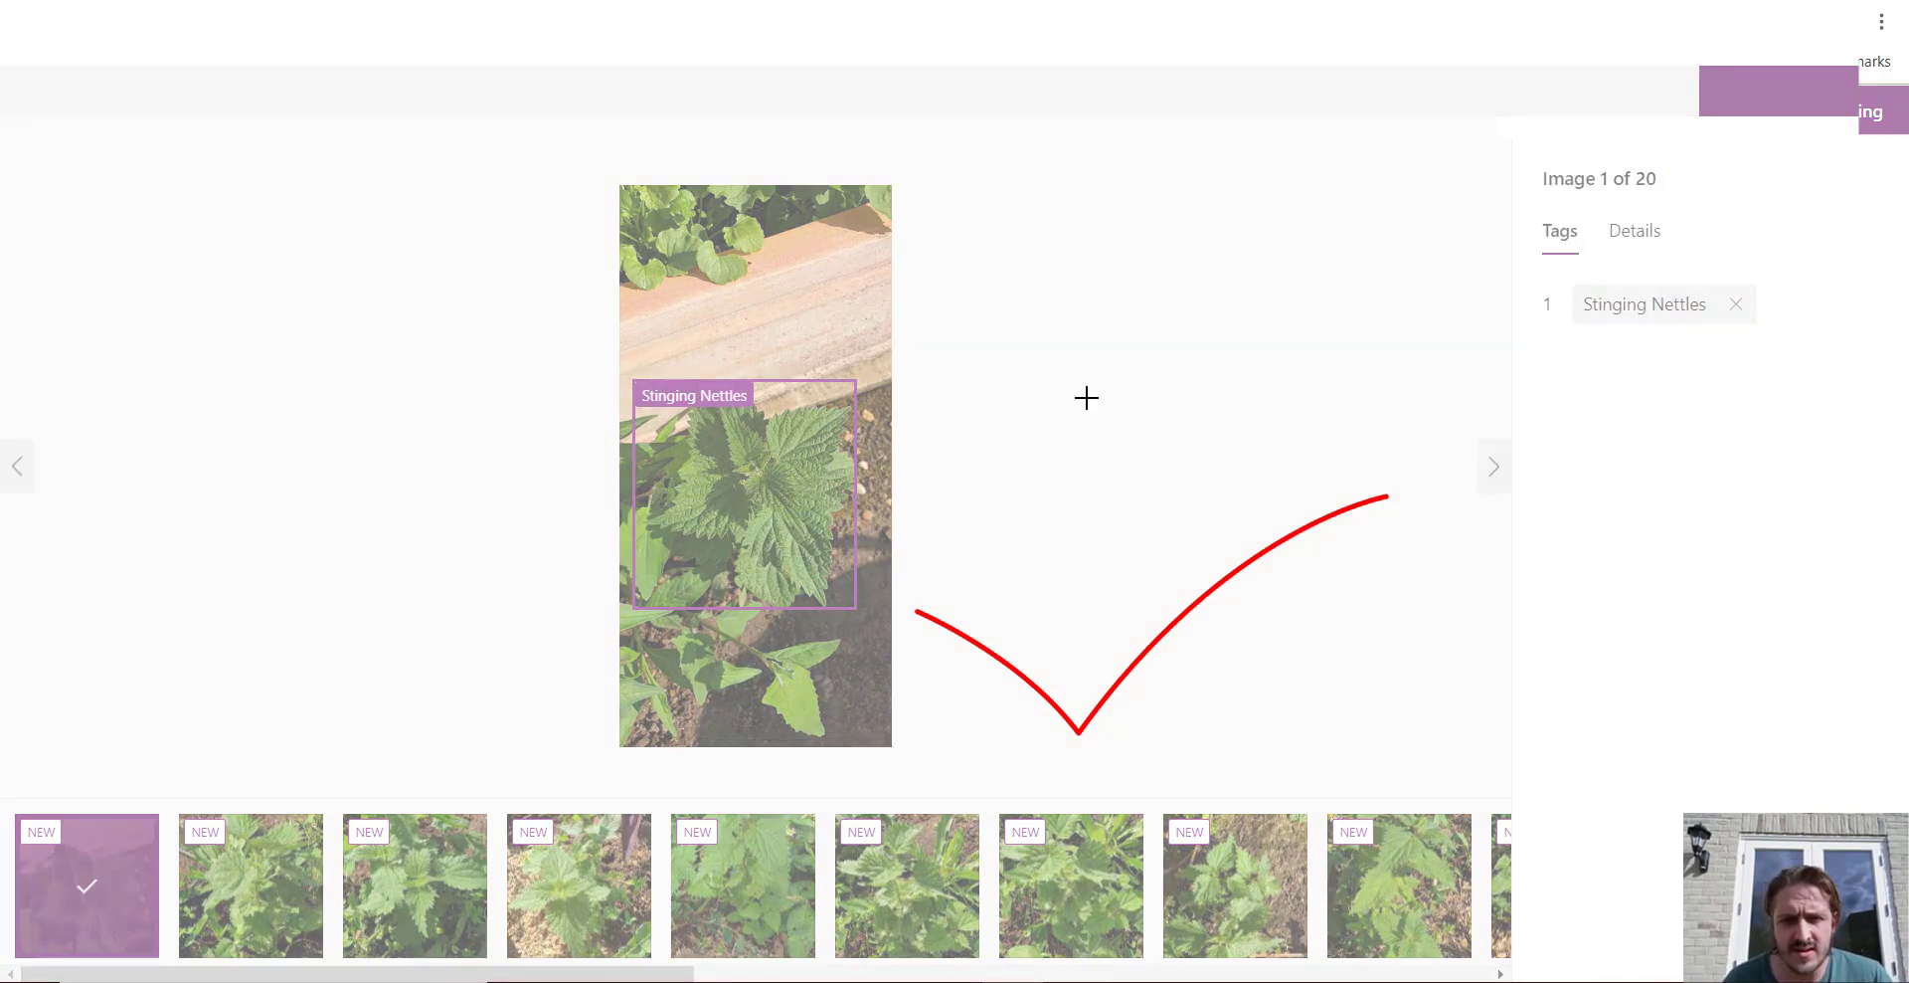
{"action": "left_click", "coordinate": [104, 954]}
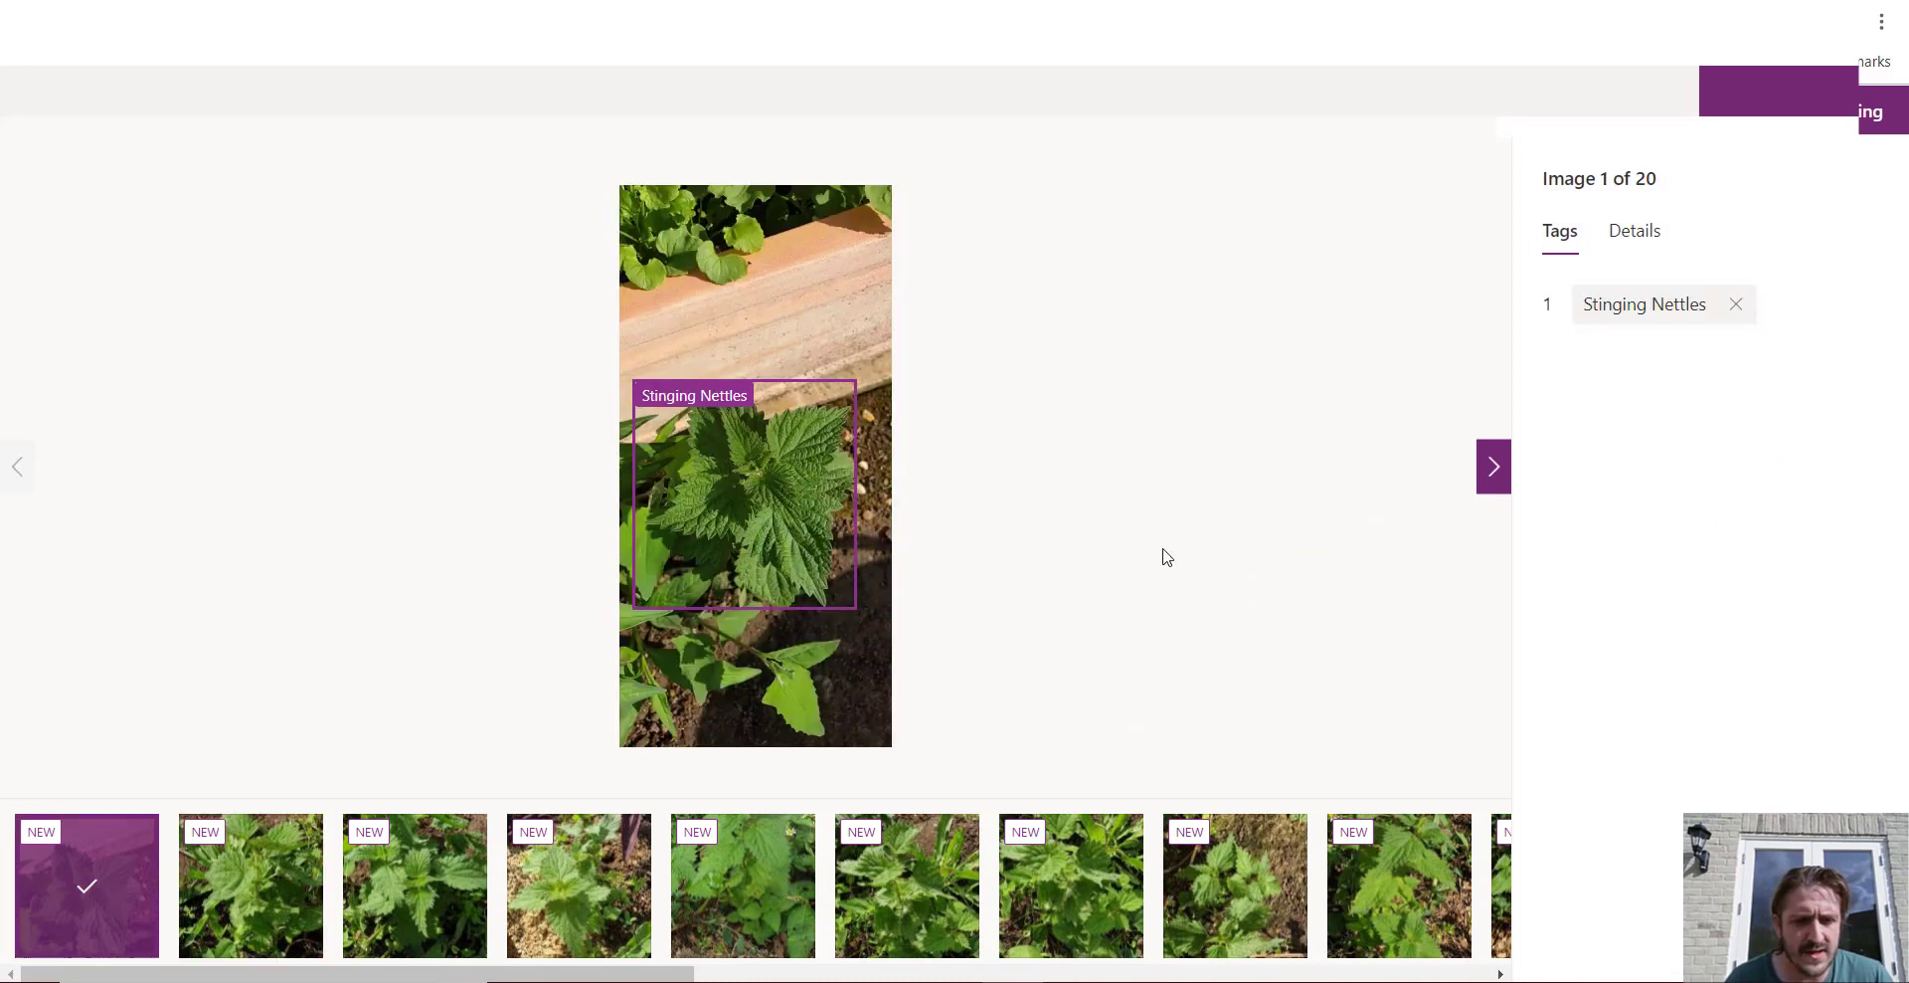
Tag the nettles in image 2 and the remaining images through image 20 as Stinging Nettles, and finish tagging
{"action": "left_click", "coordinate": [1647, 237]}
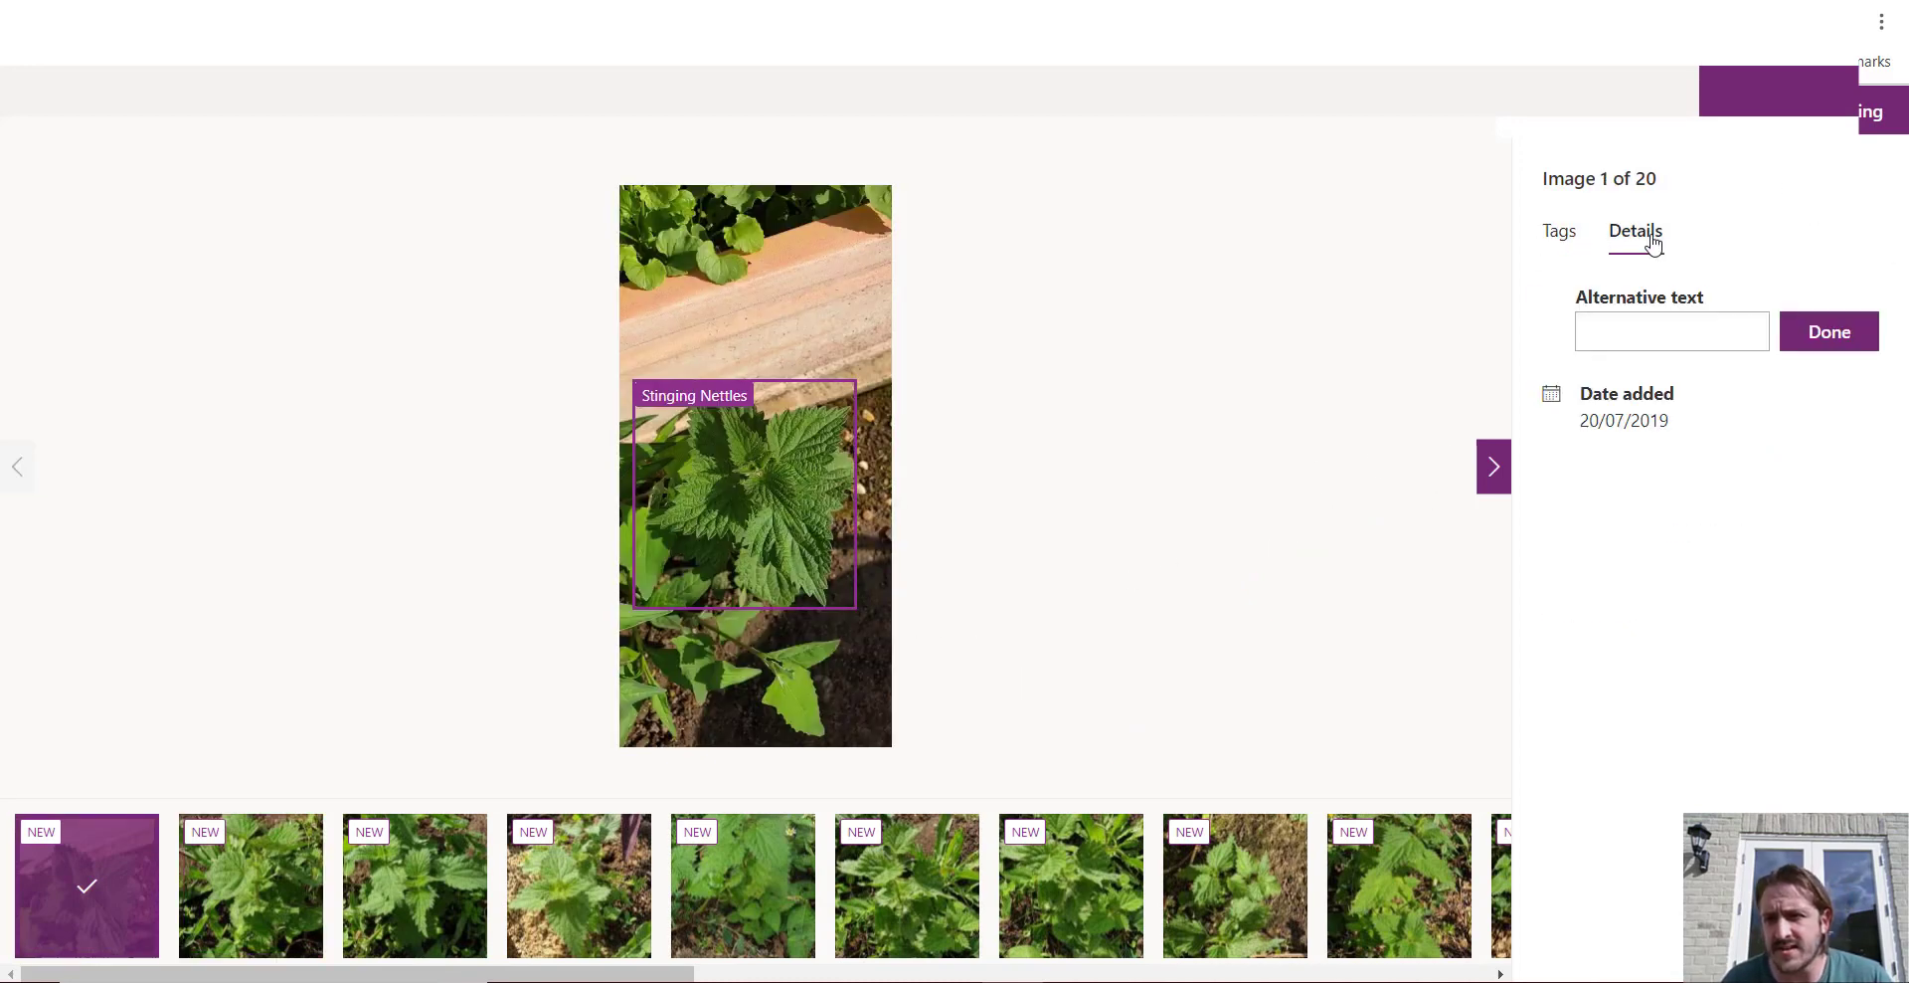
{"action": "left_click", "coordinate": [1493, 466]}
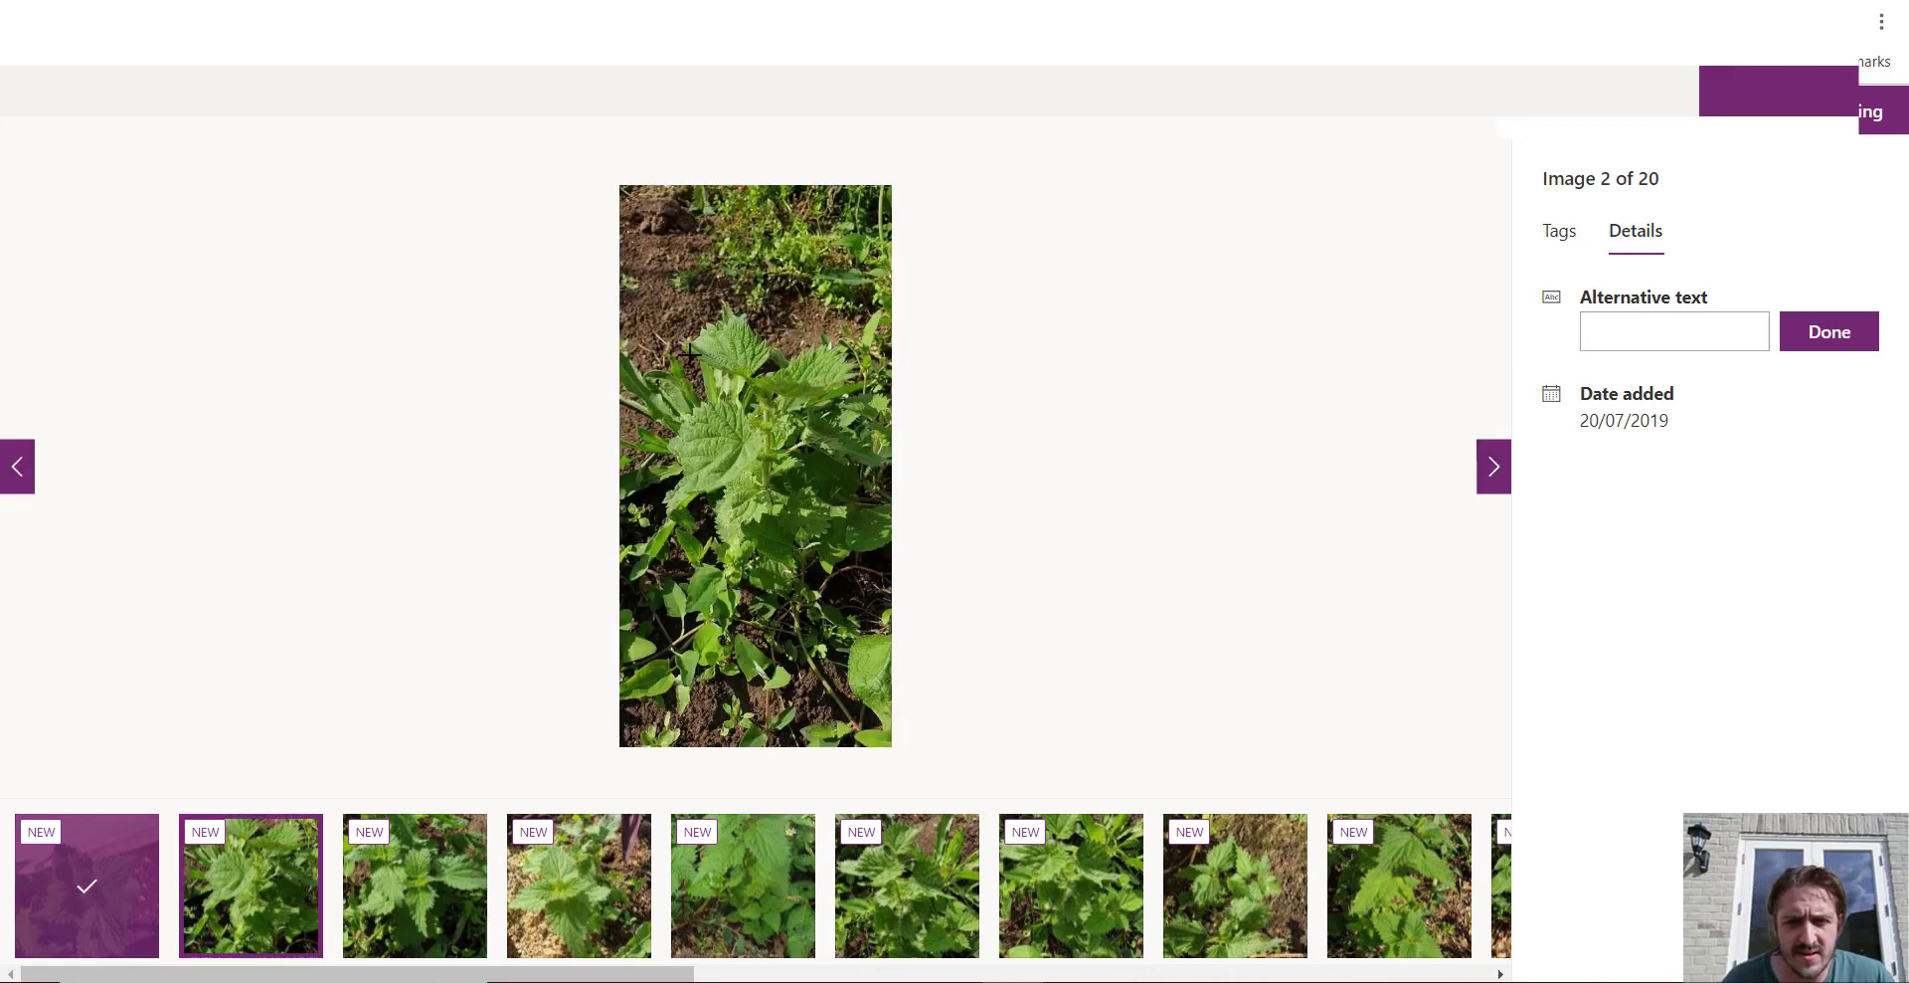
{"action": "mouse_move", "coordinate": [665, 316]}
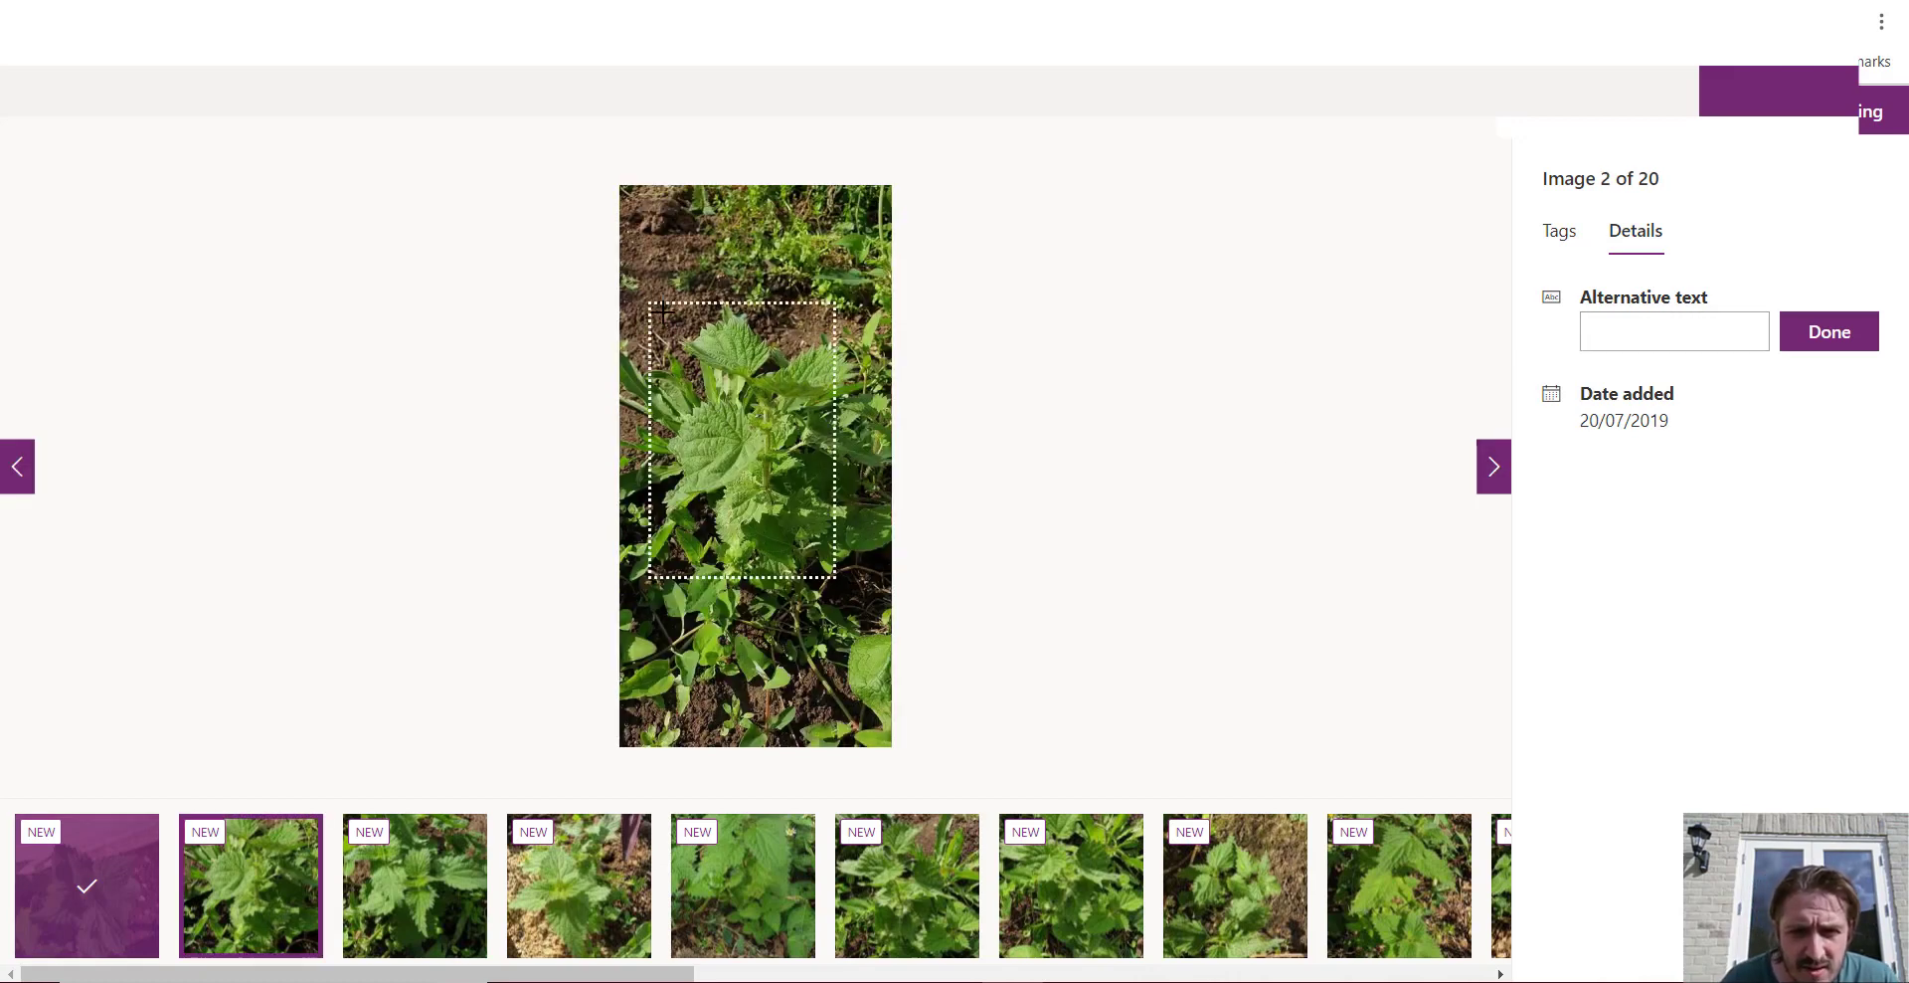
{"action": "left_click", "coordinate": [731, 402]}
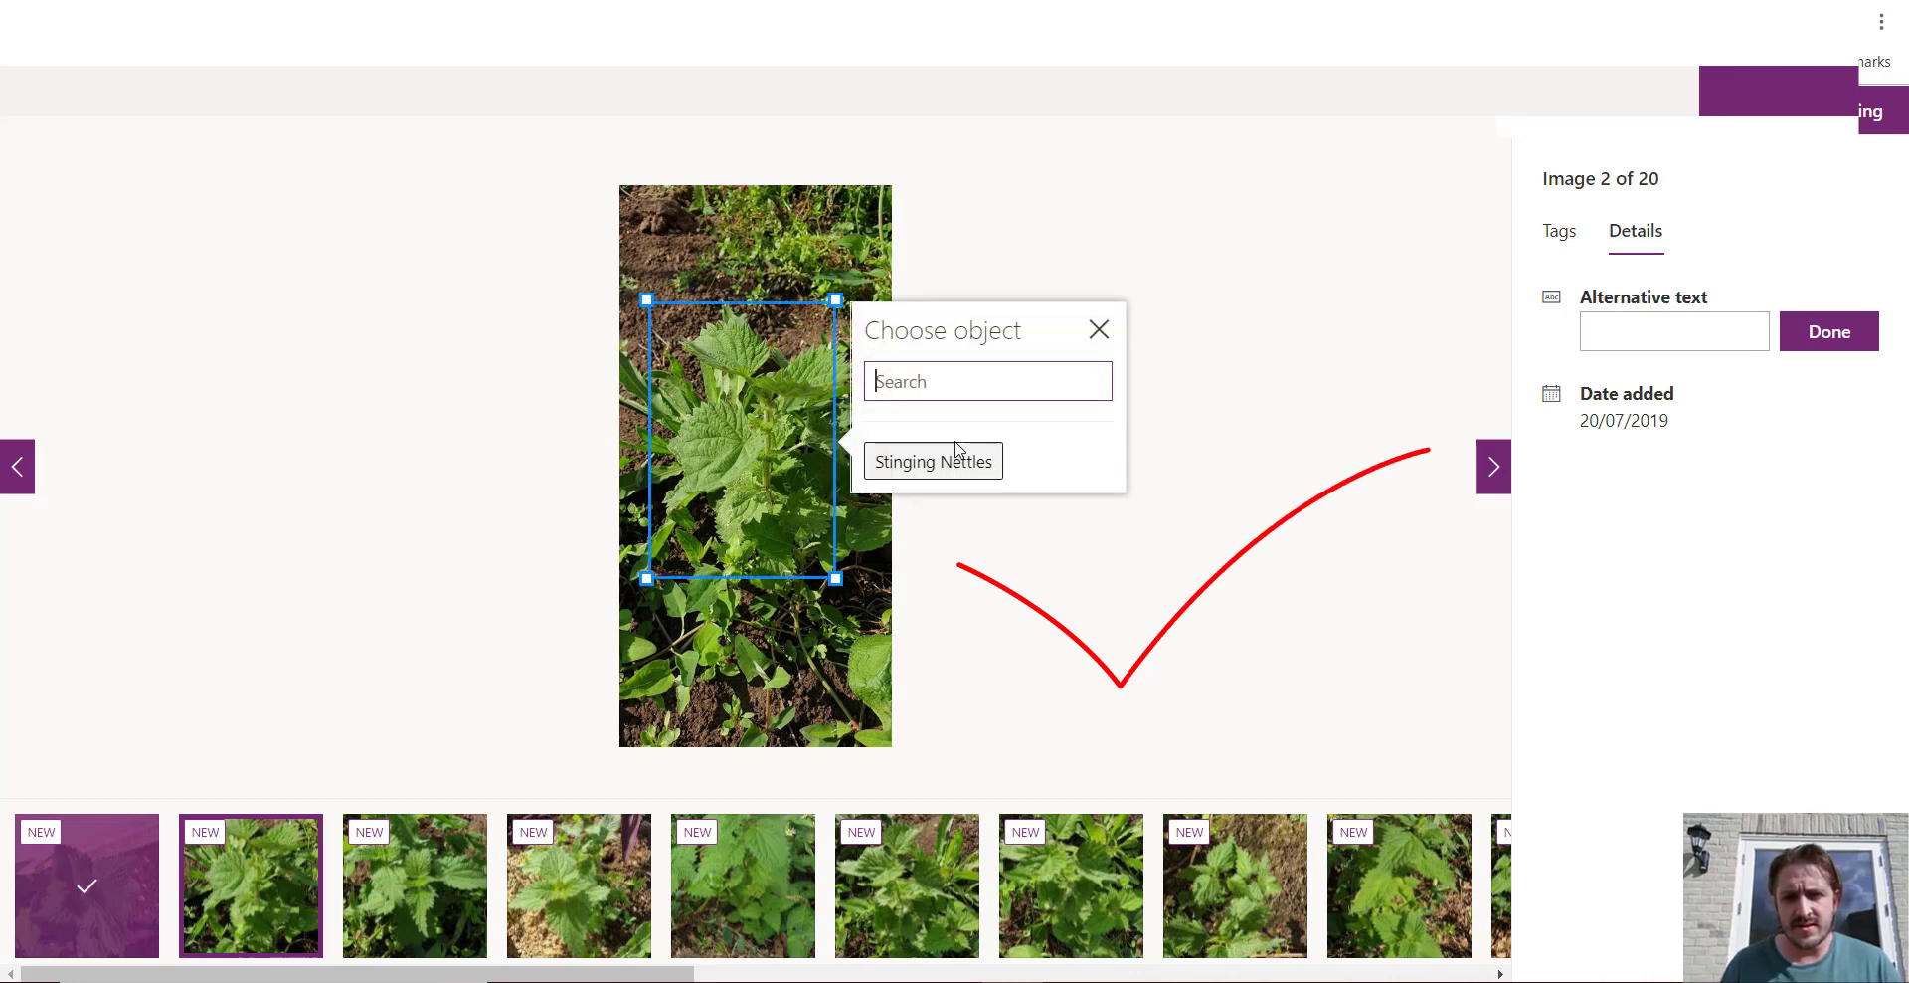
{"action": "left_click", "coordinate": [933, 461]}
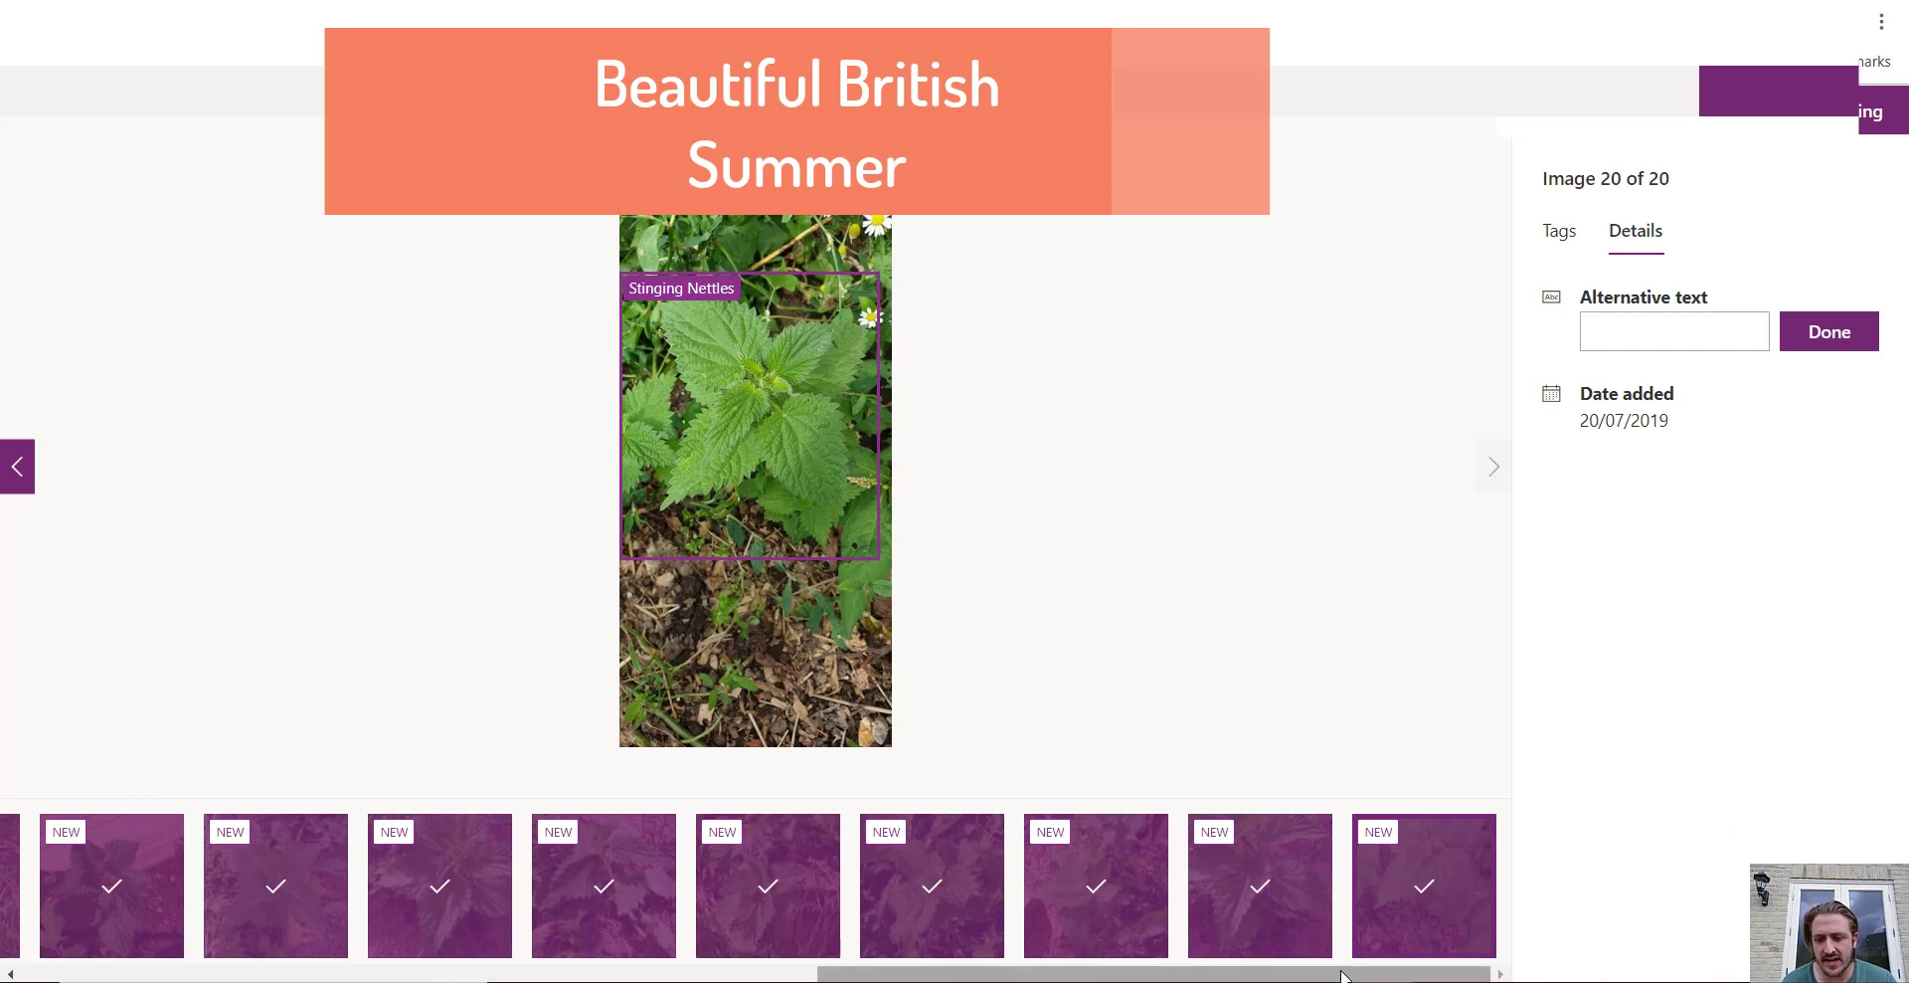
{"action": "left_click_drag", "start_coordinate": [1343, 973], "coordinate": [1466, 926]}
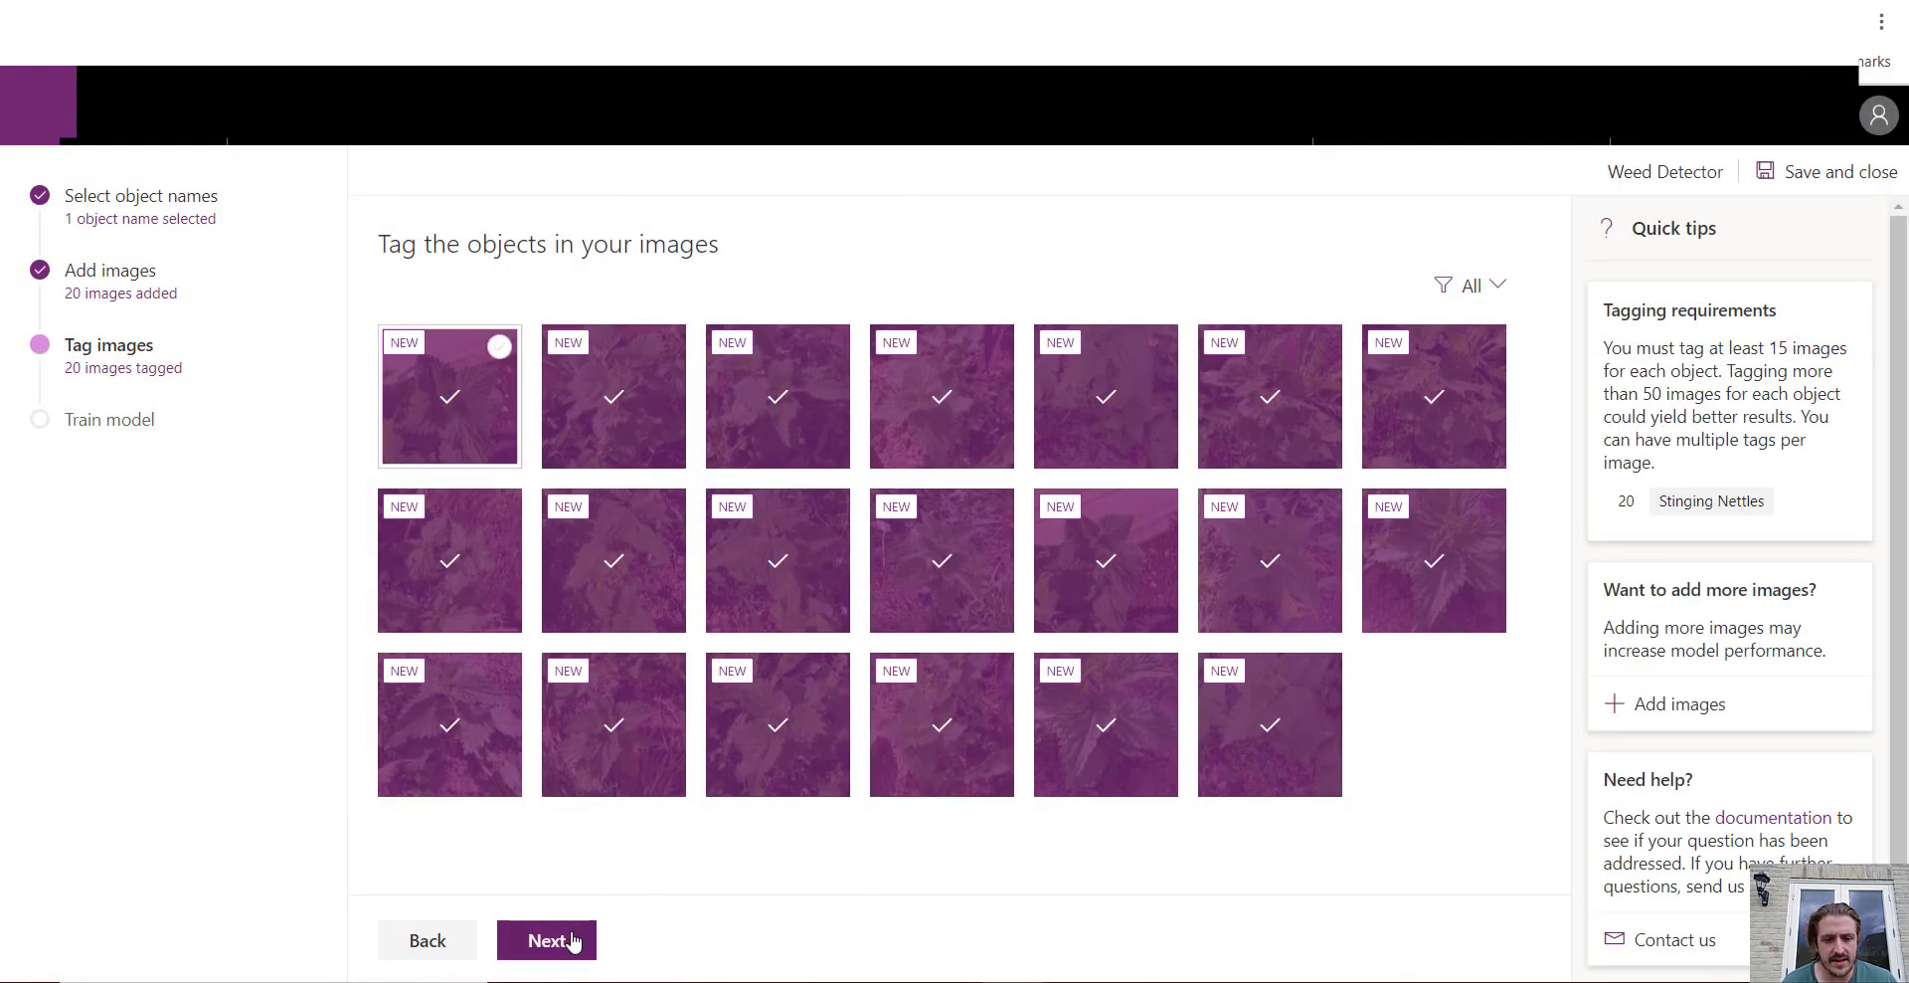
Train the Weed Detector model on the tagged images and leave for the models list
{"action": "left_click", "coordinate": [572, 940]}
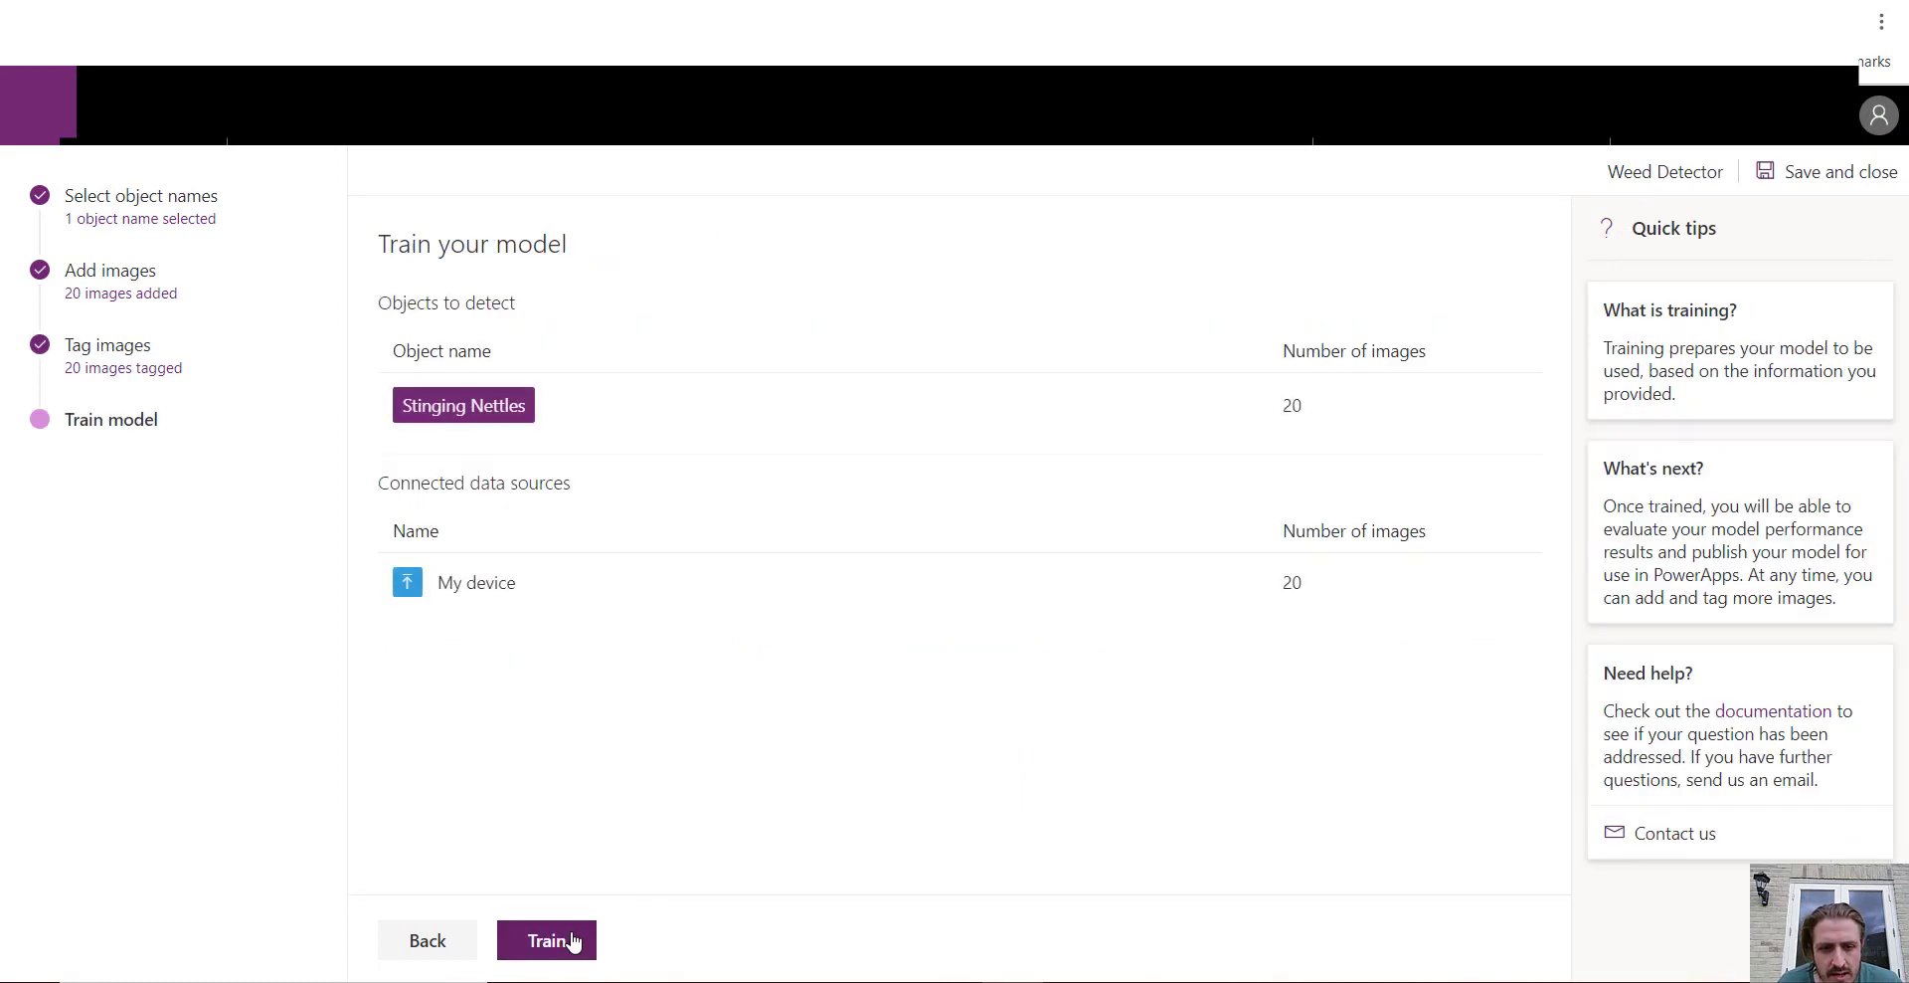
{"action": "left_click", "coordinate": [572, 940]}
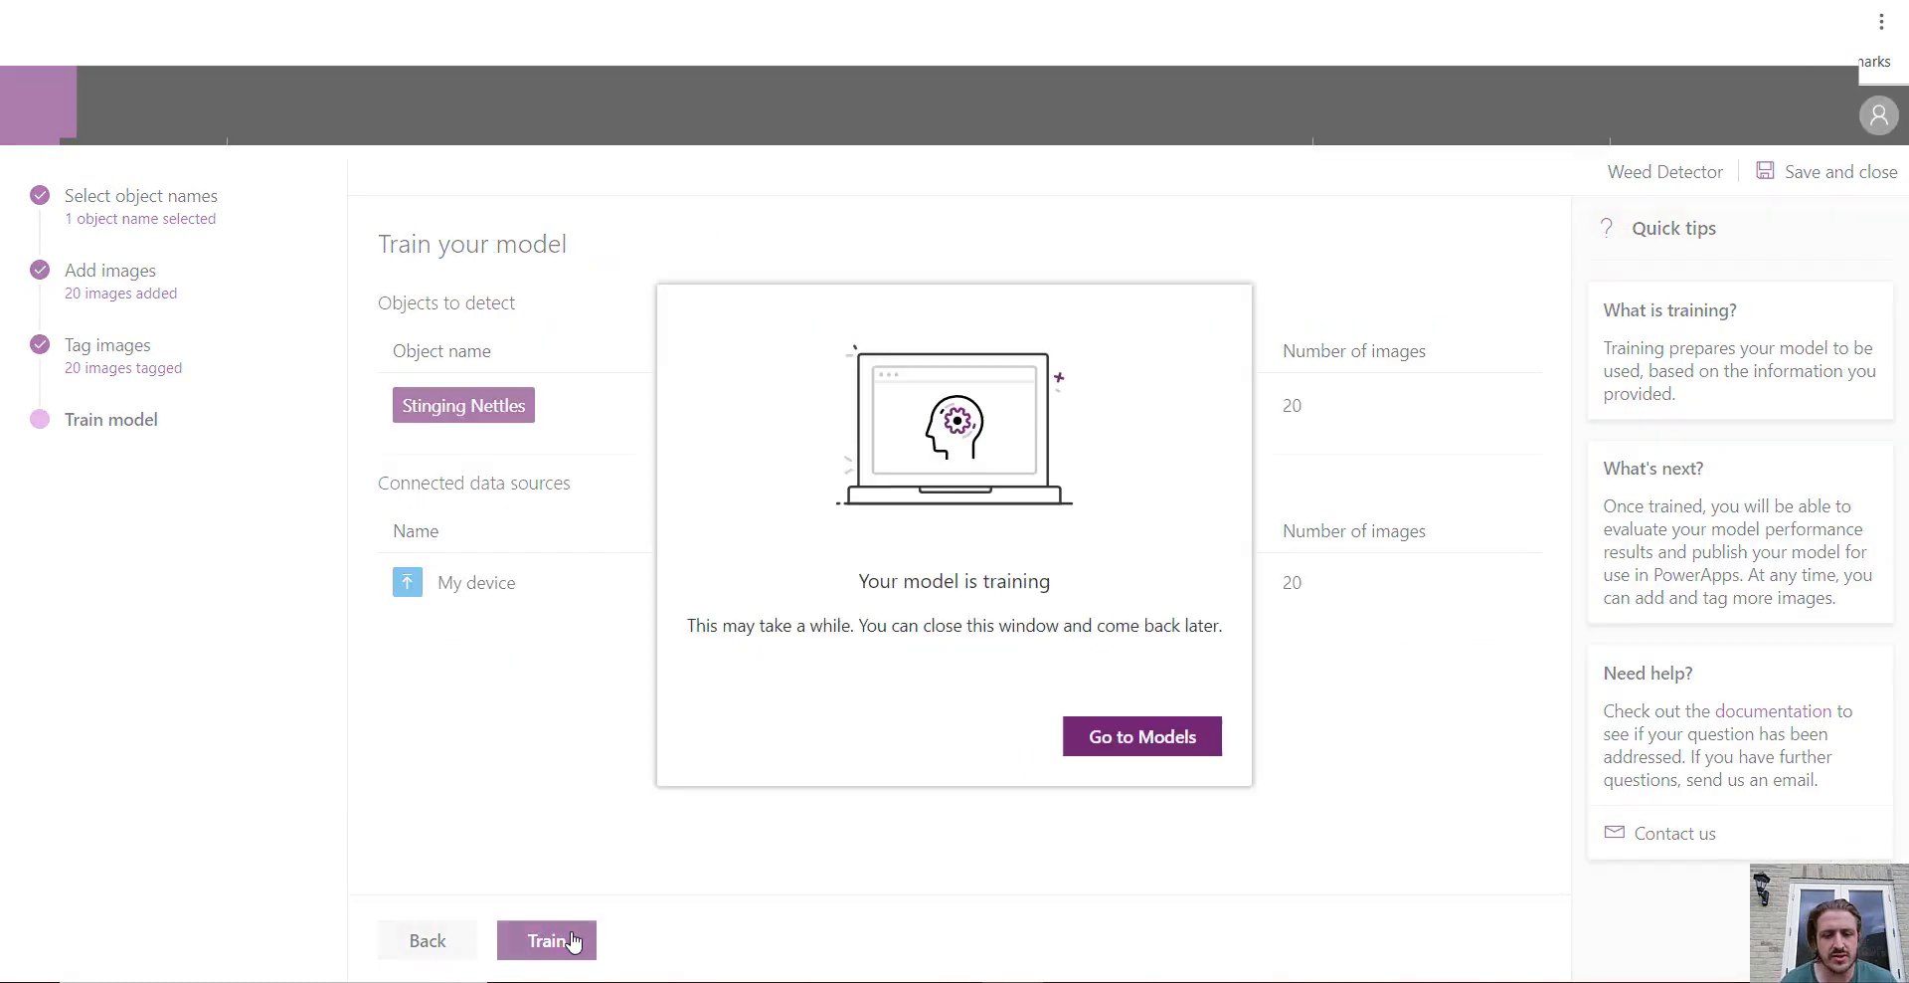
{"action": "left_click", "coordinate": [1144, 737]}
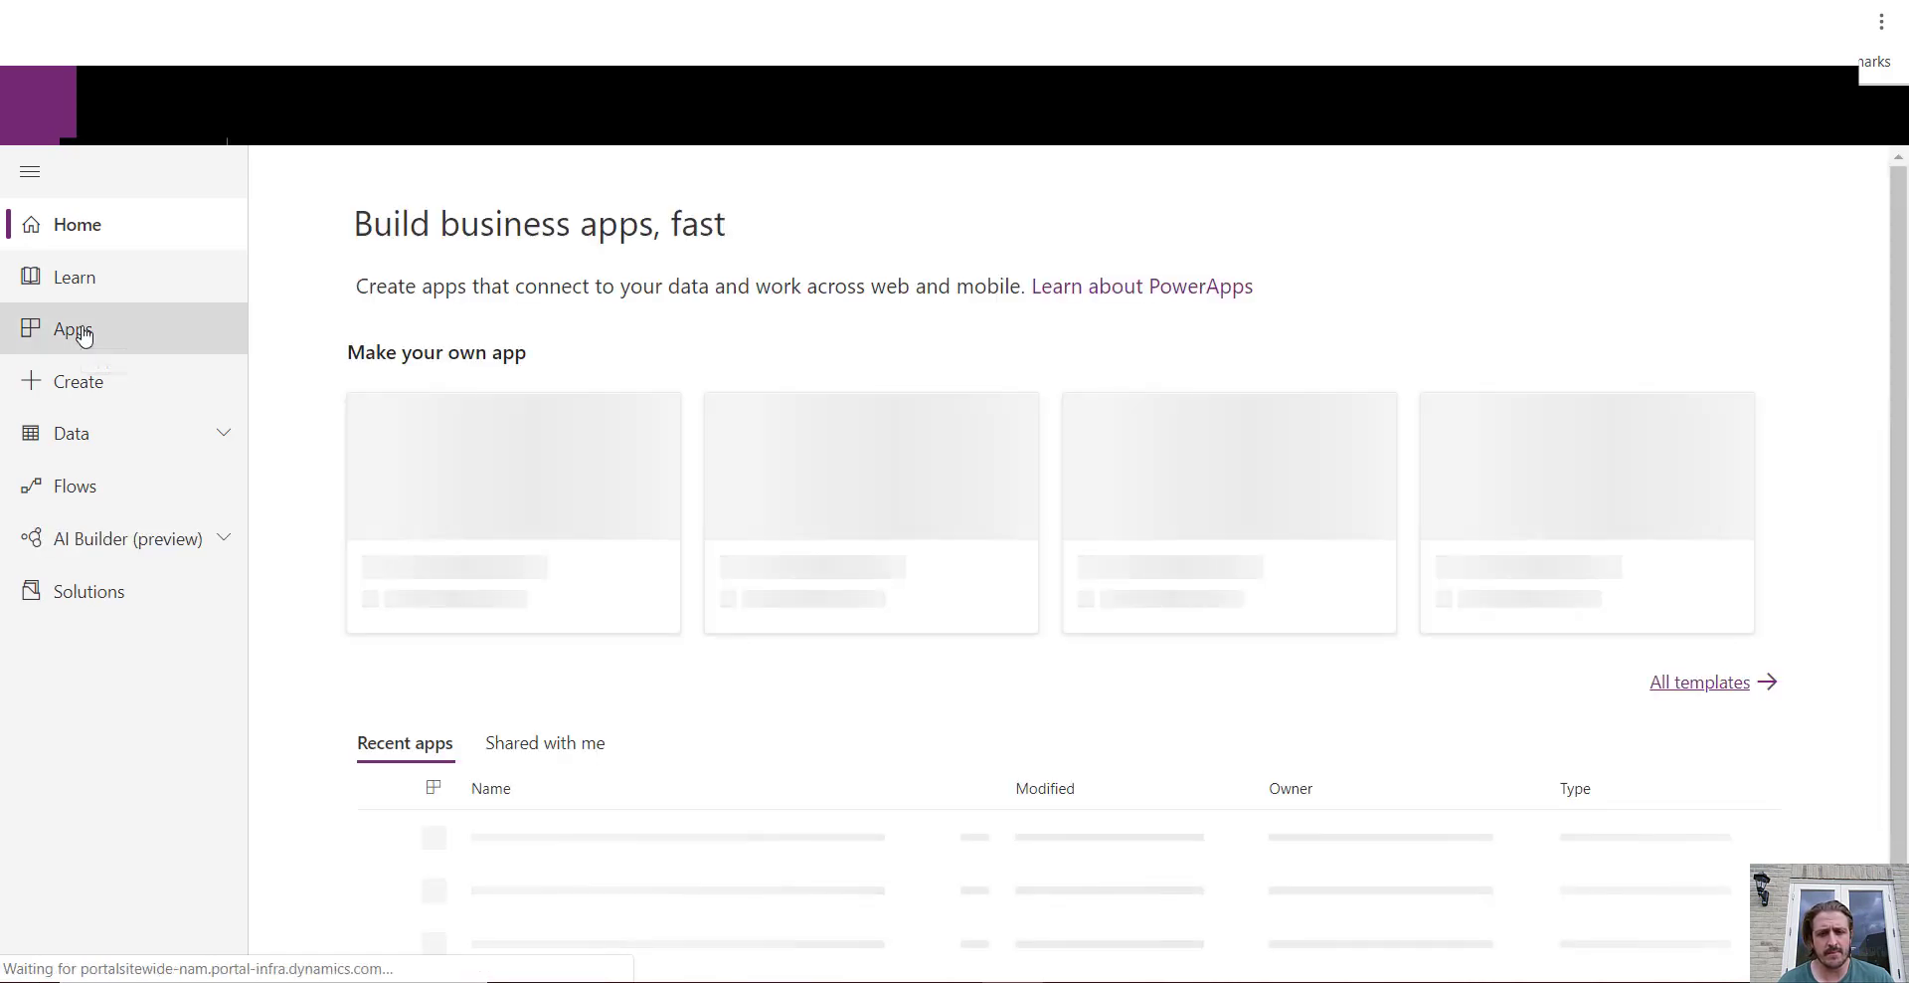
Create a blank canvas app with the tablet layout
{"action": "left_click", "coordinate": [85, 334]}
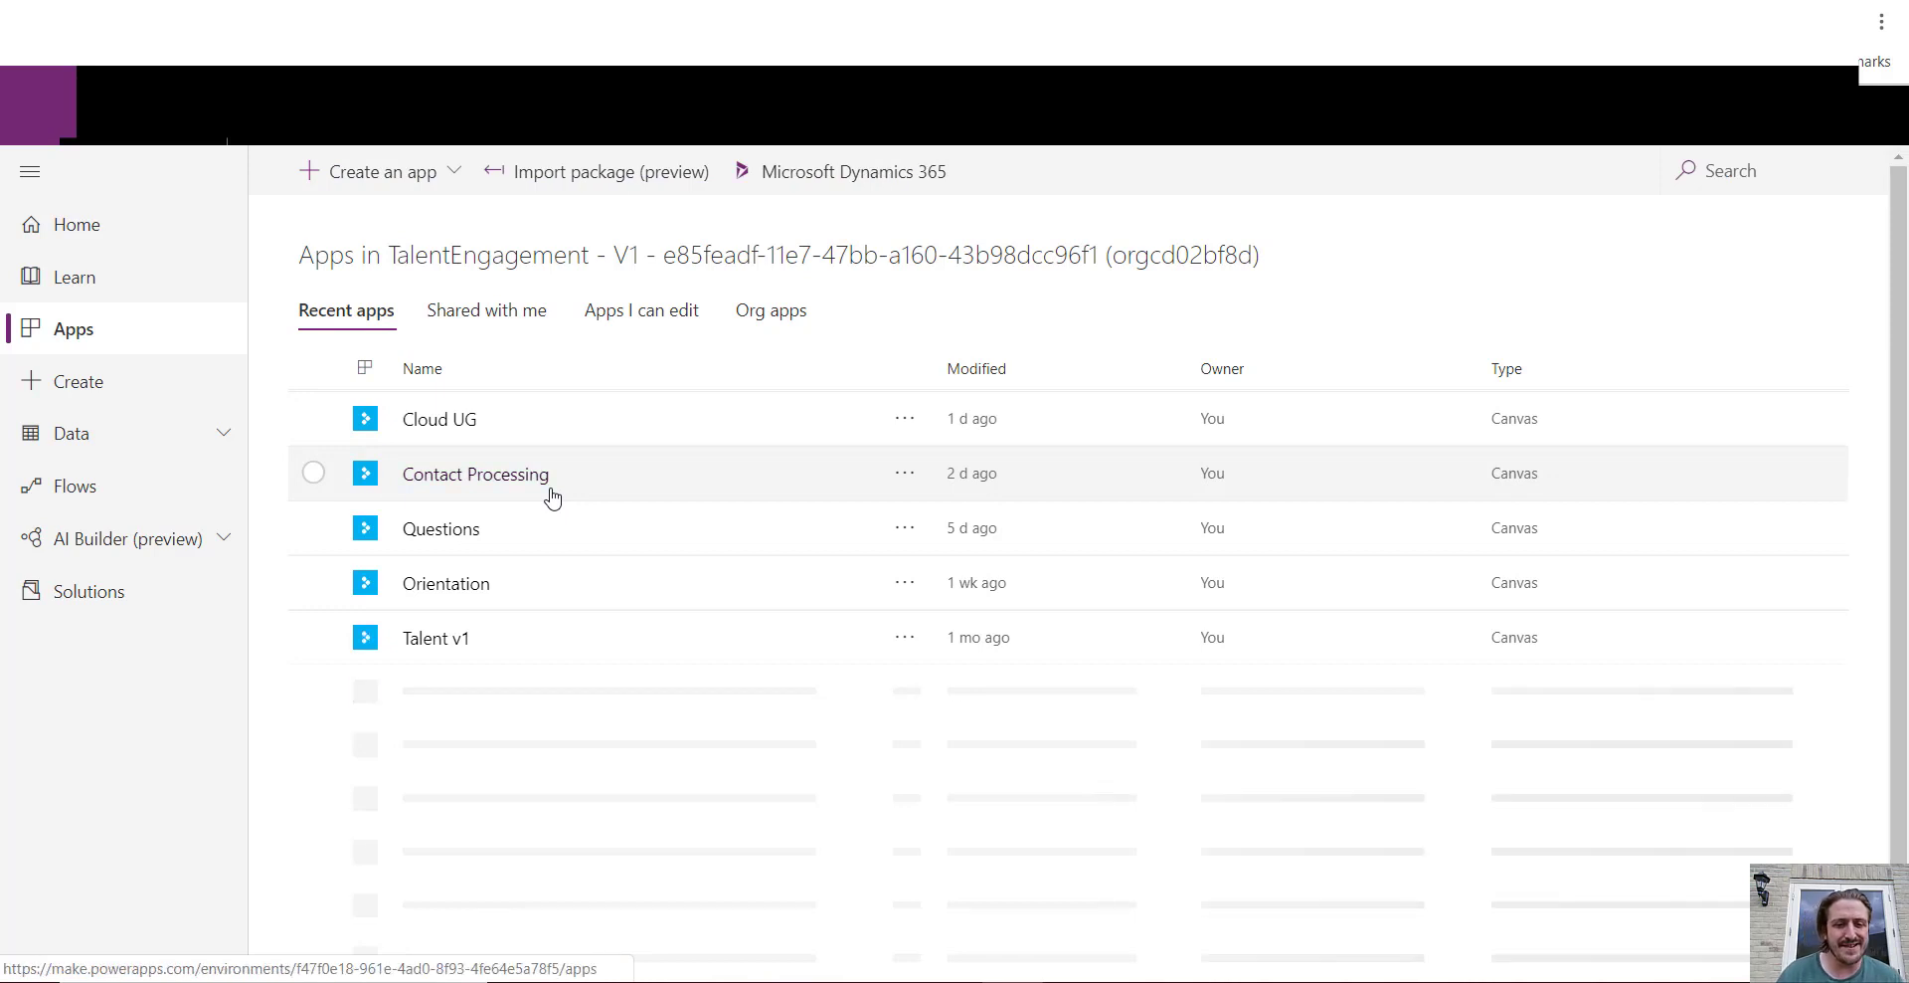
{"action": "left_click", "coordinate": [413, 179]}
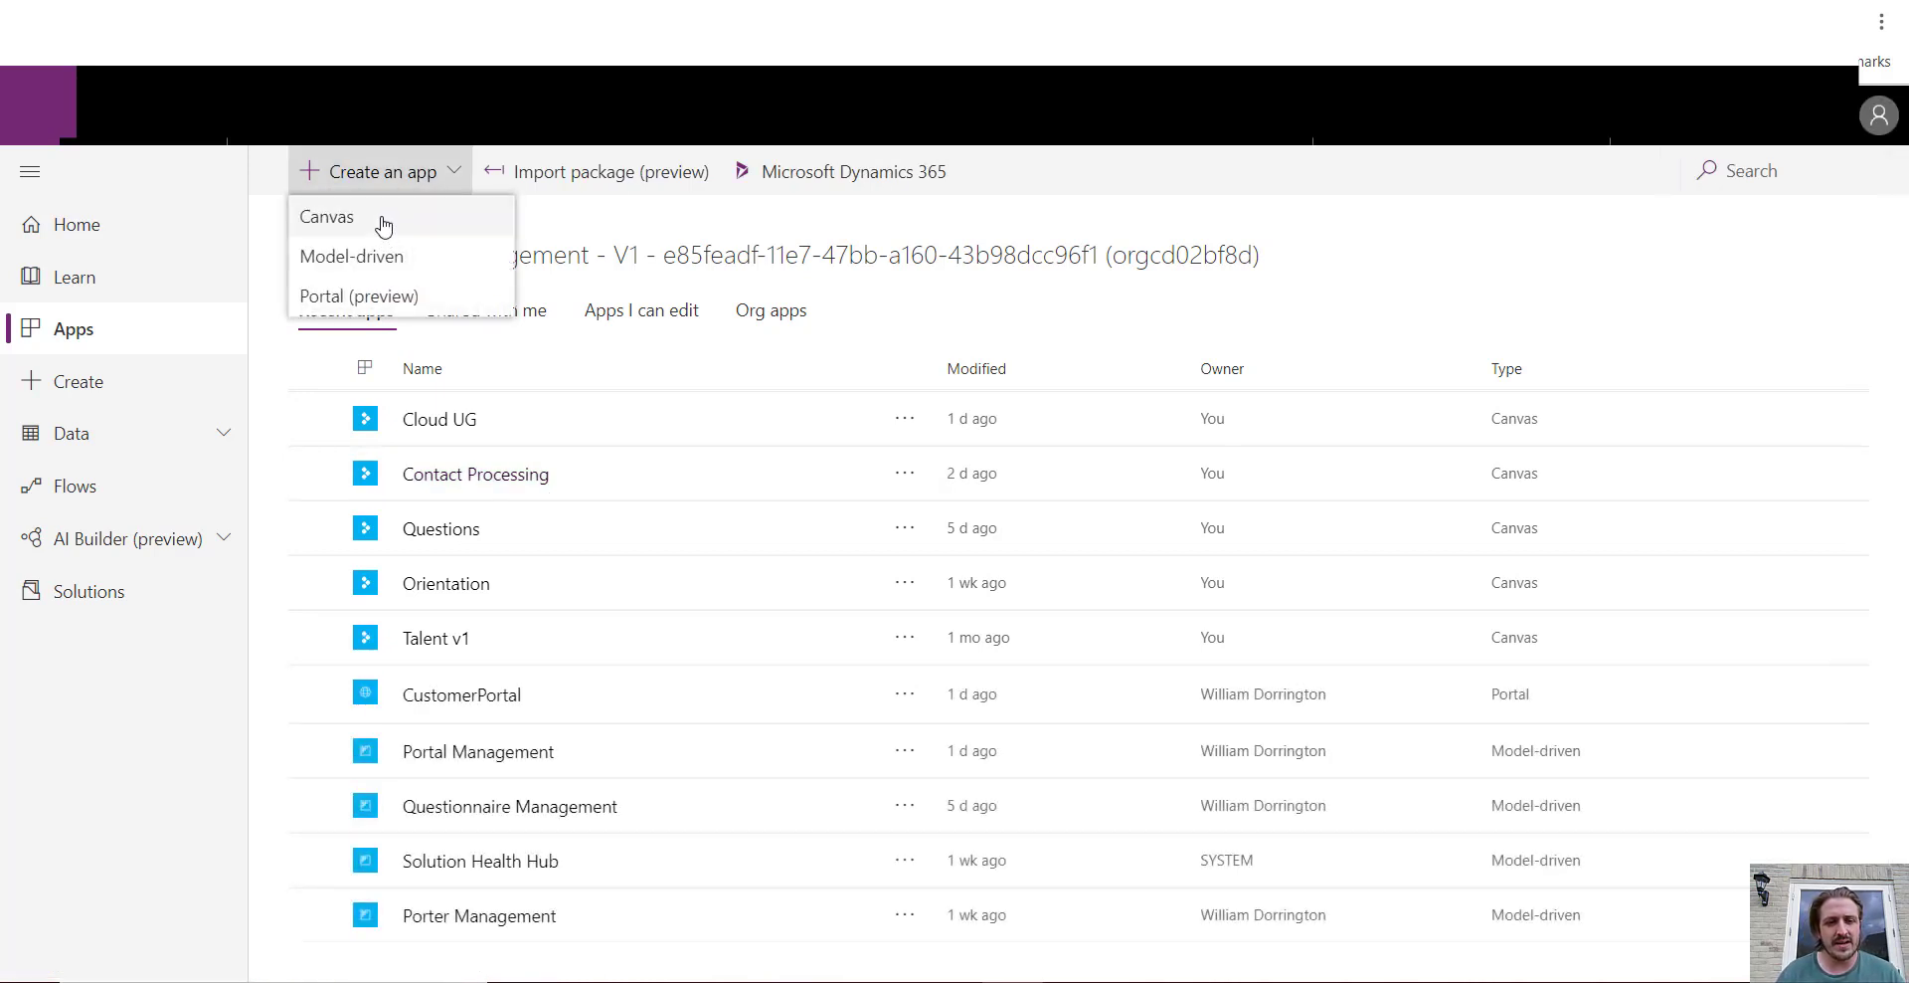
{"action": "left_click", "coordinate": [383, 225]}
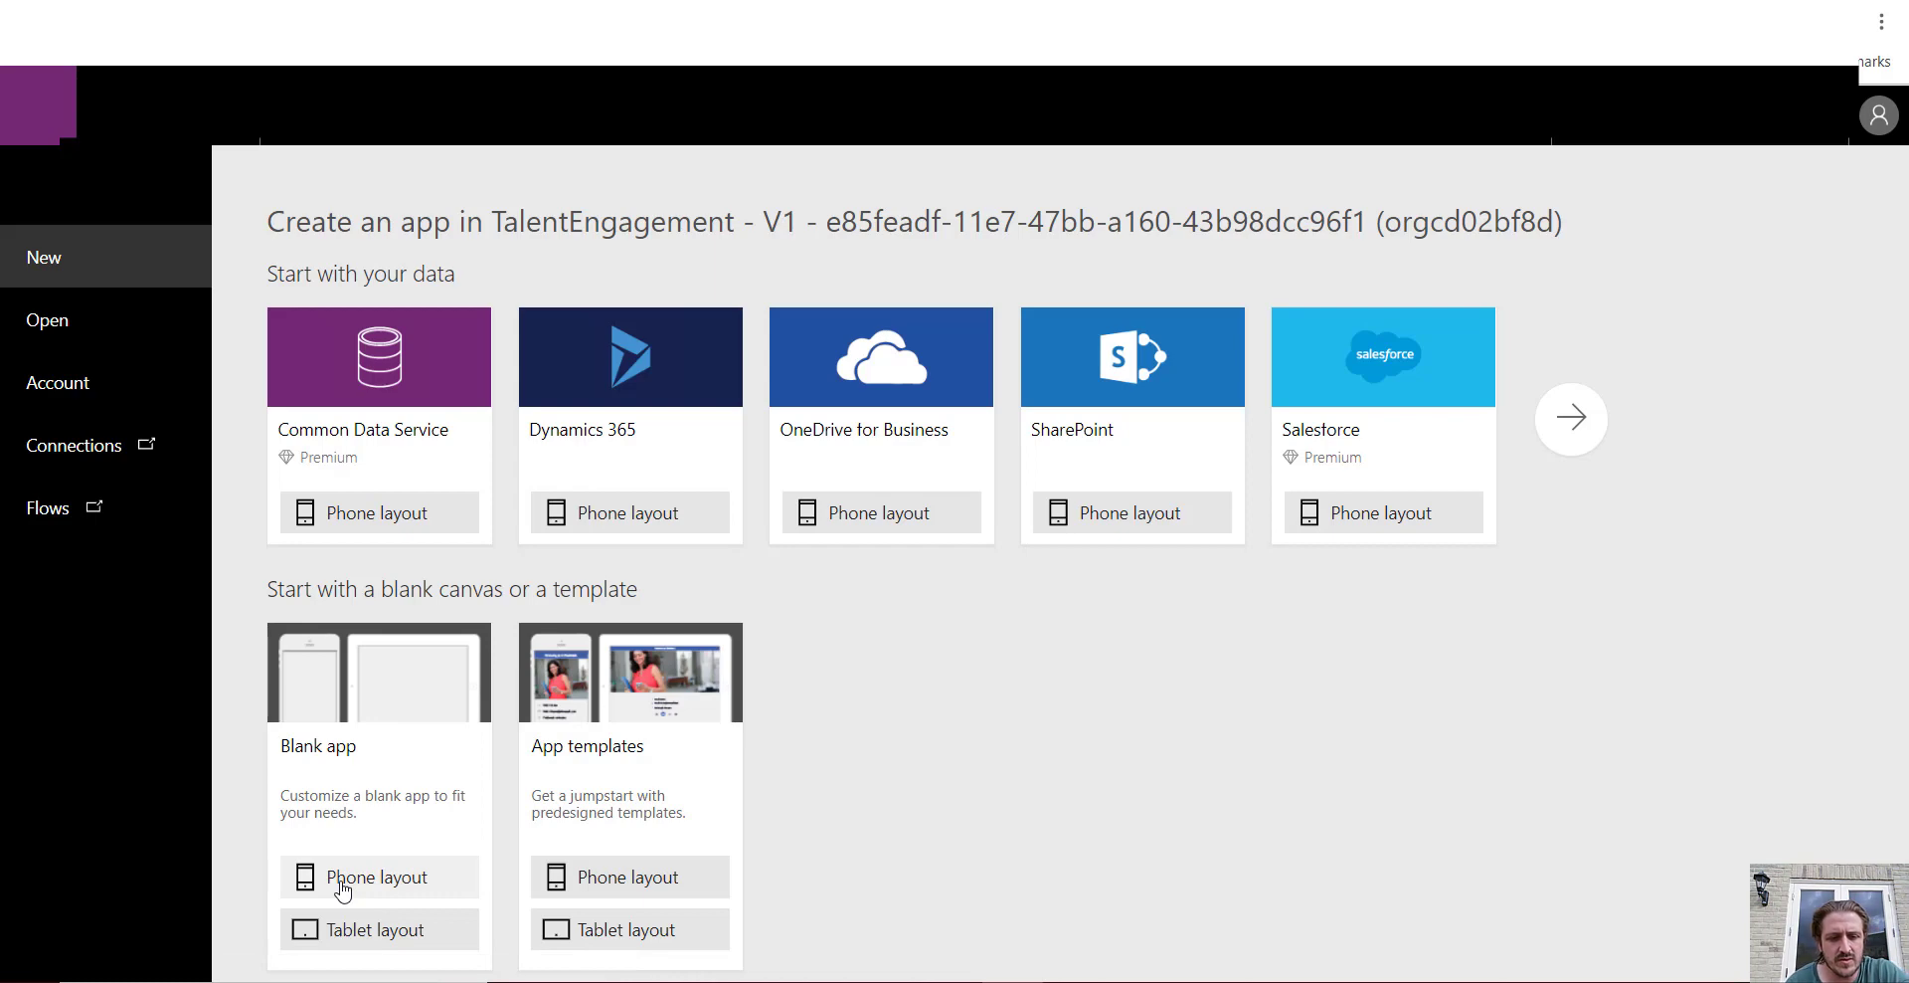
{"action": "left_click", "coordinate": [366, 943]}
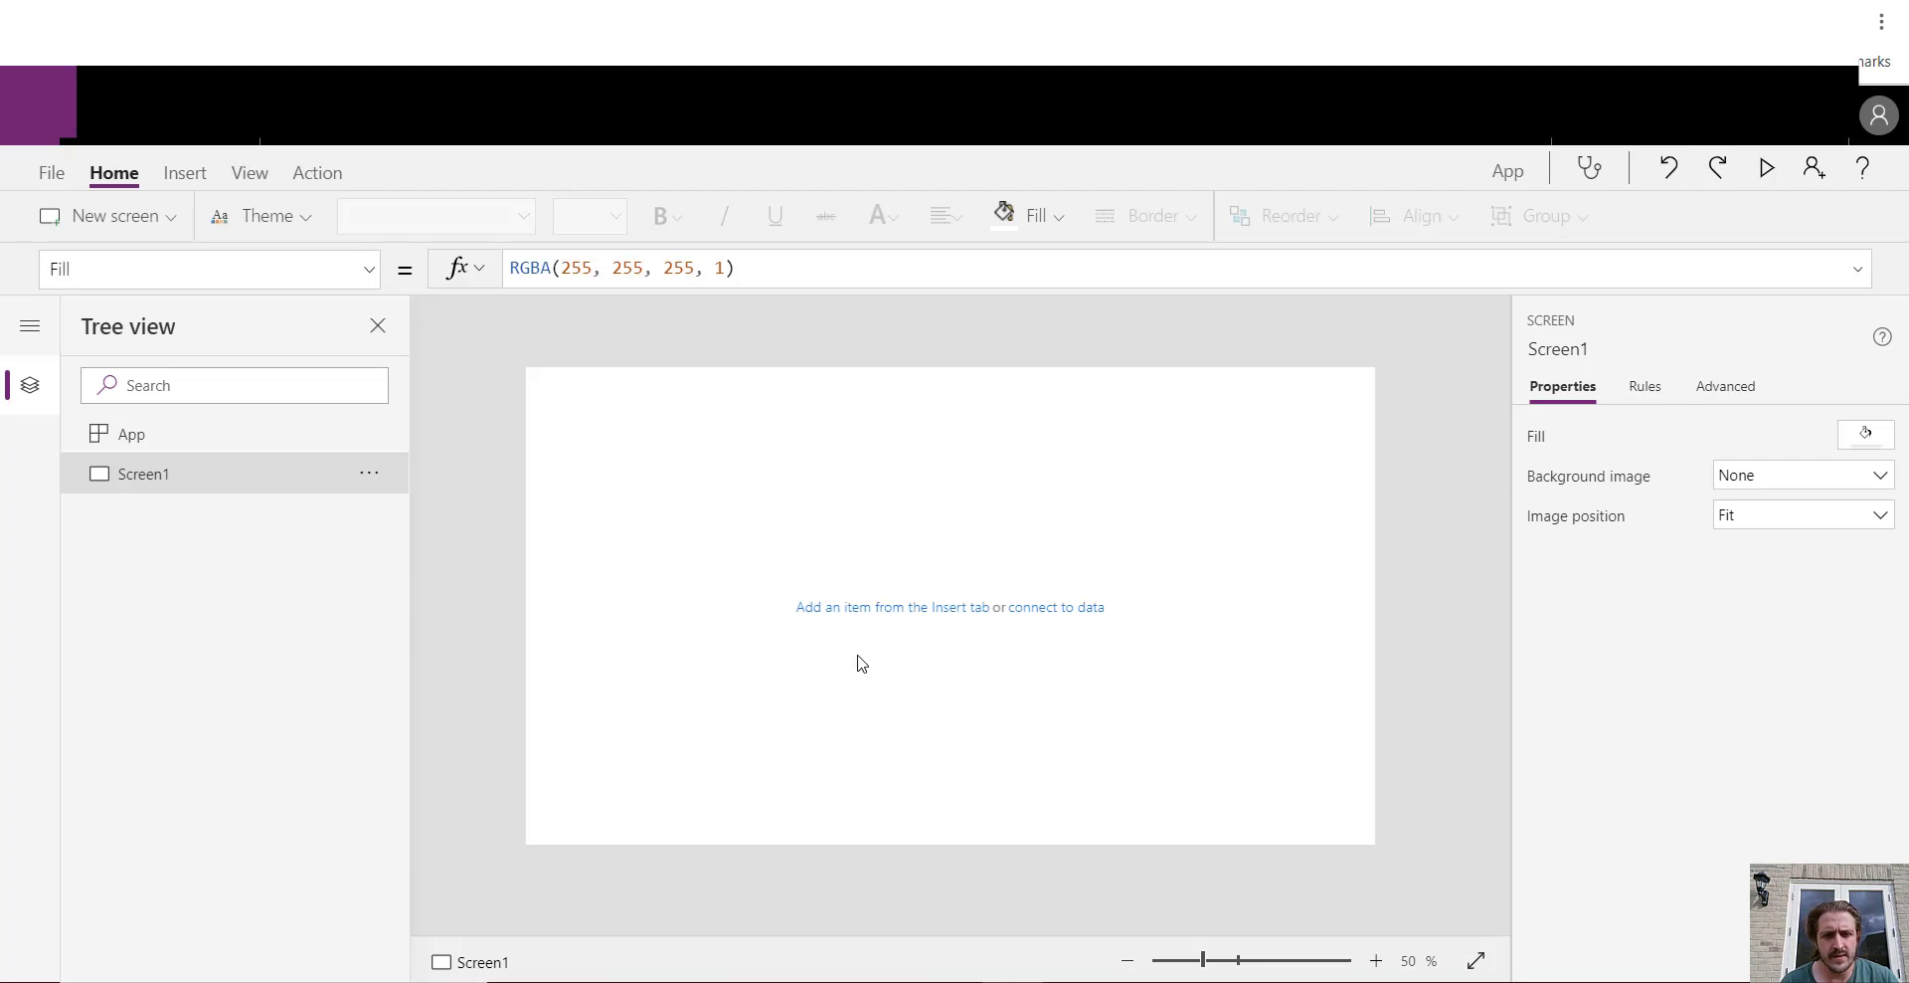
Insert an AI Builder object detector on the screen and close the AI model selection without choosing a model
{"action": "left_click", "coordinate": [192, 181]}
{"action": "left_click", "coordinate": [1602, 221]}
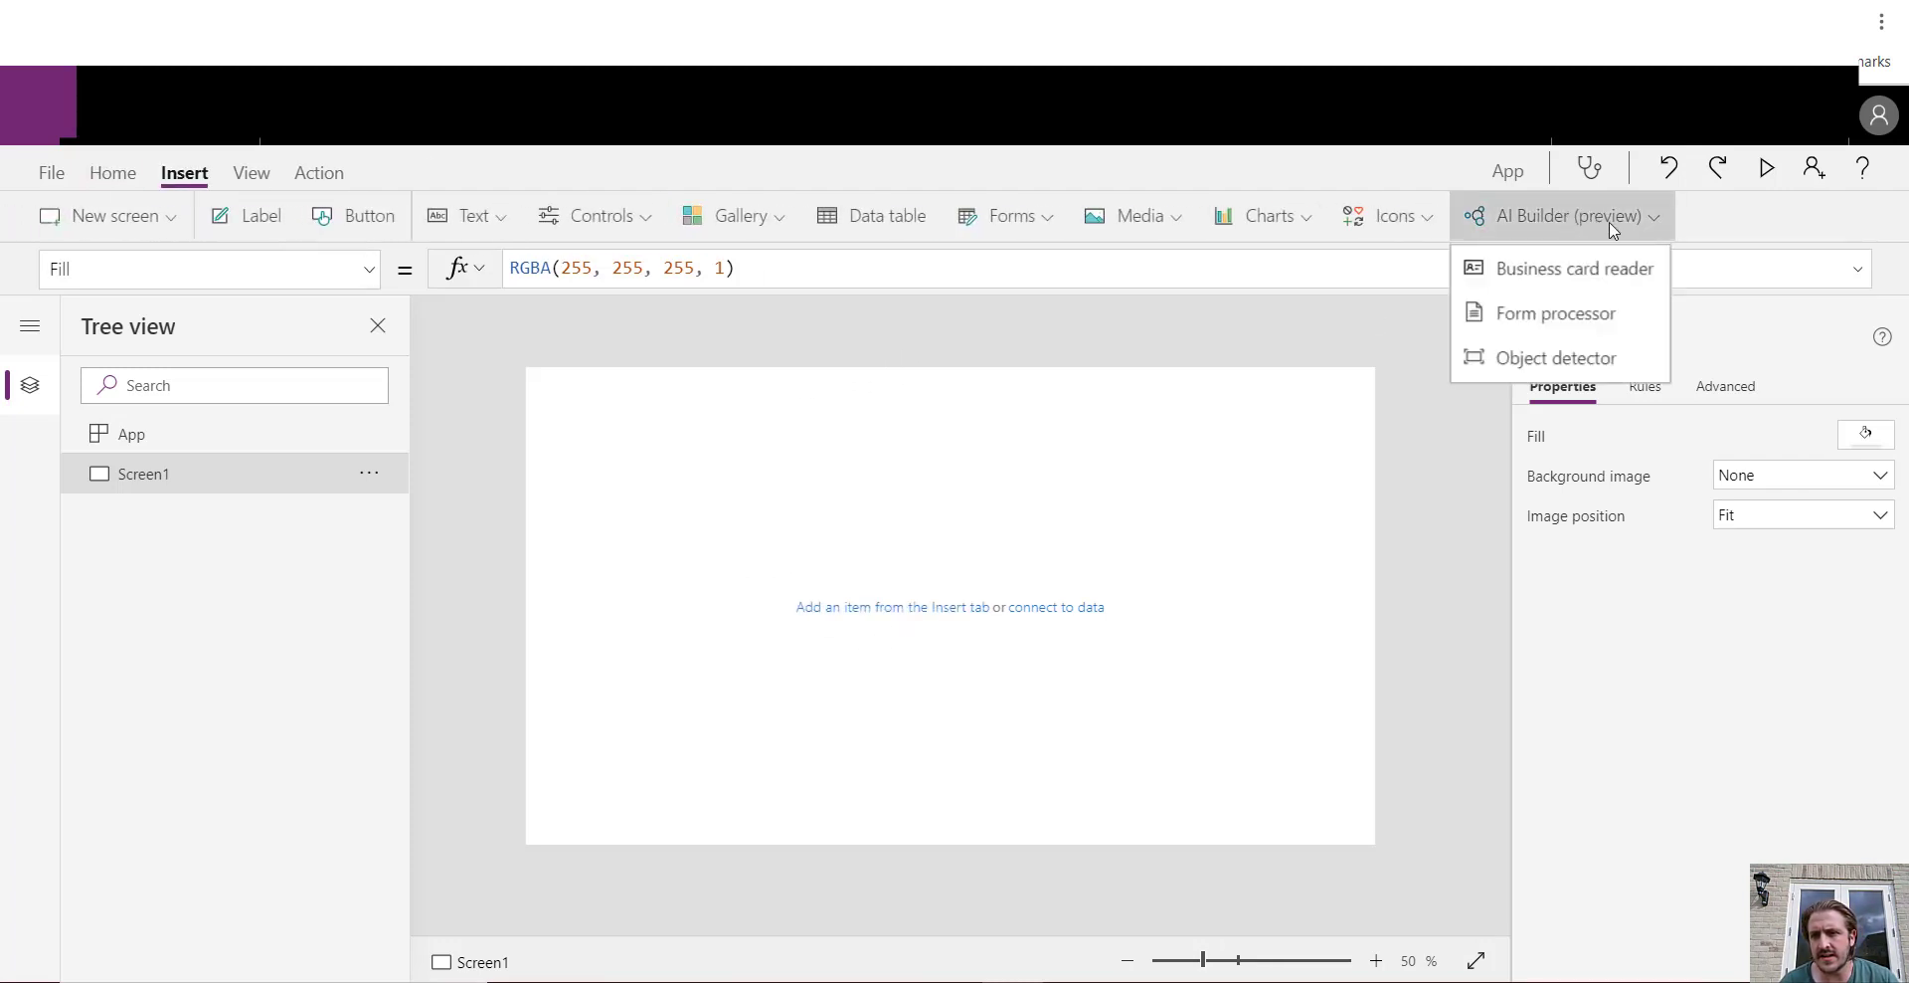
{"action": "left_click", "coordinate": [1553, 360]}
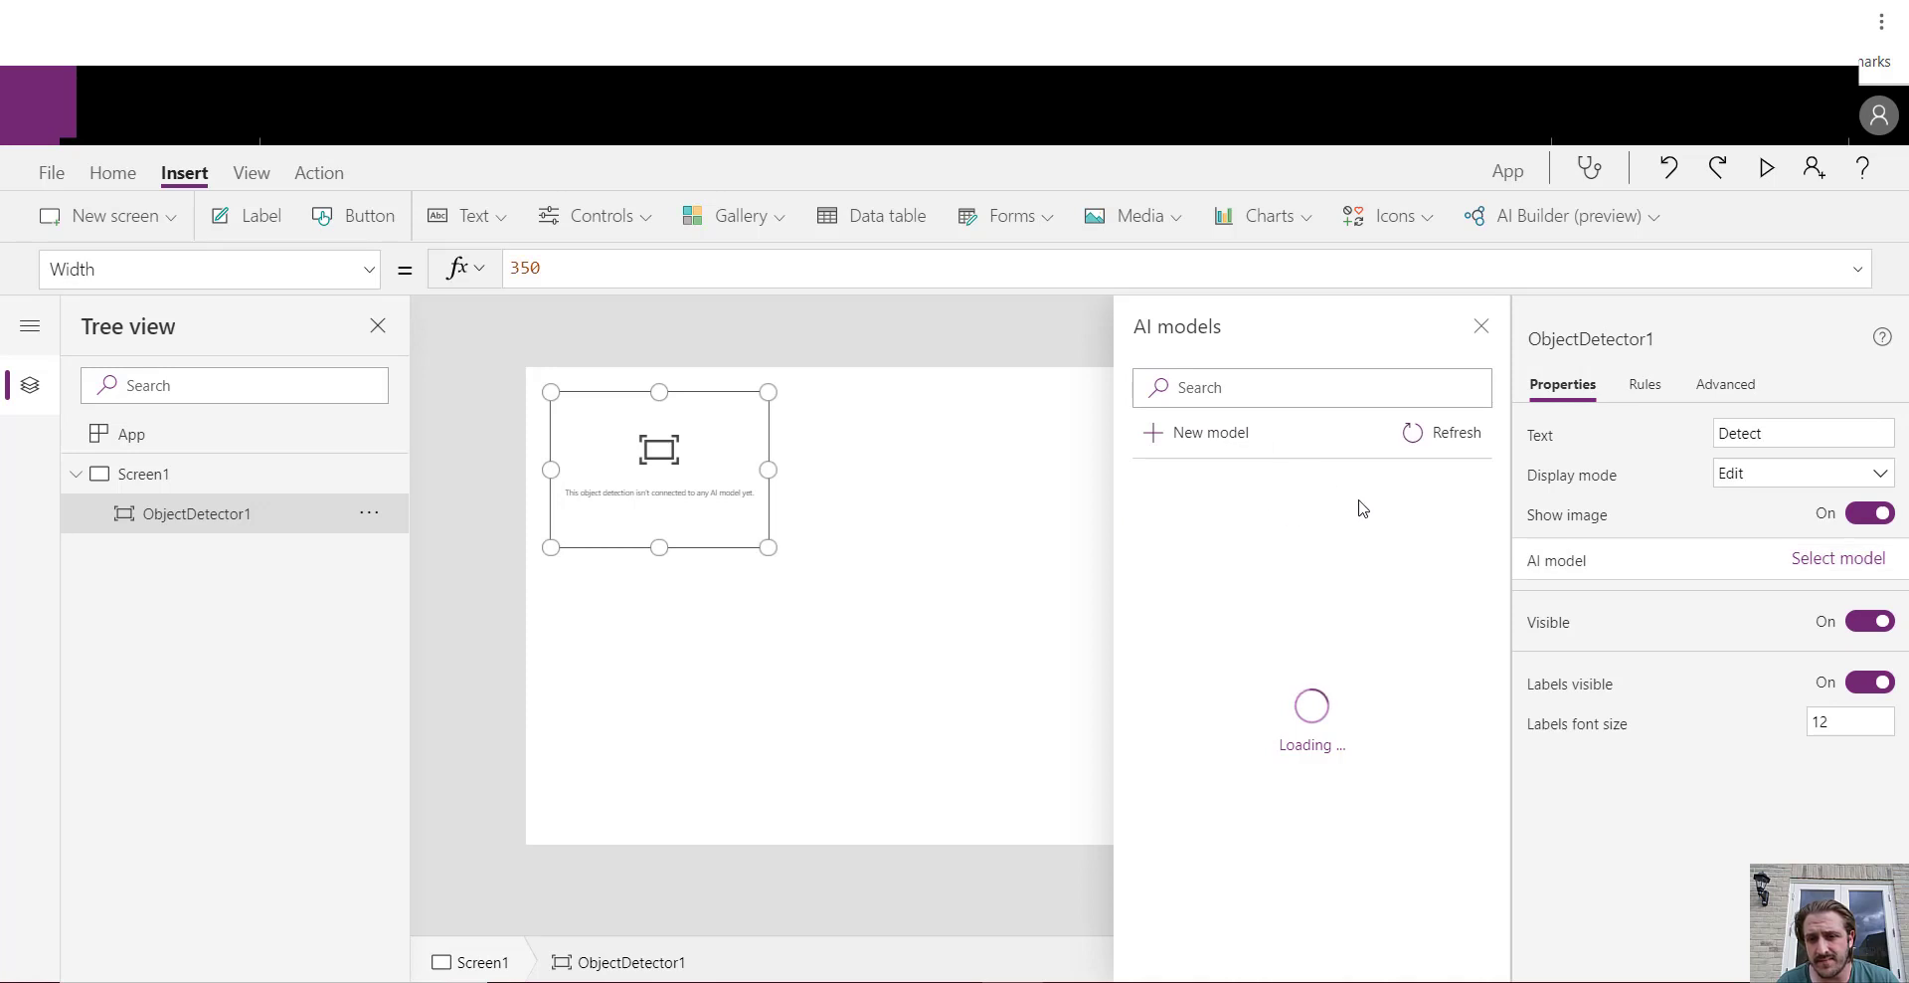
{"action": "left_click", "coordinate": [1481, 326]}
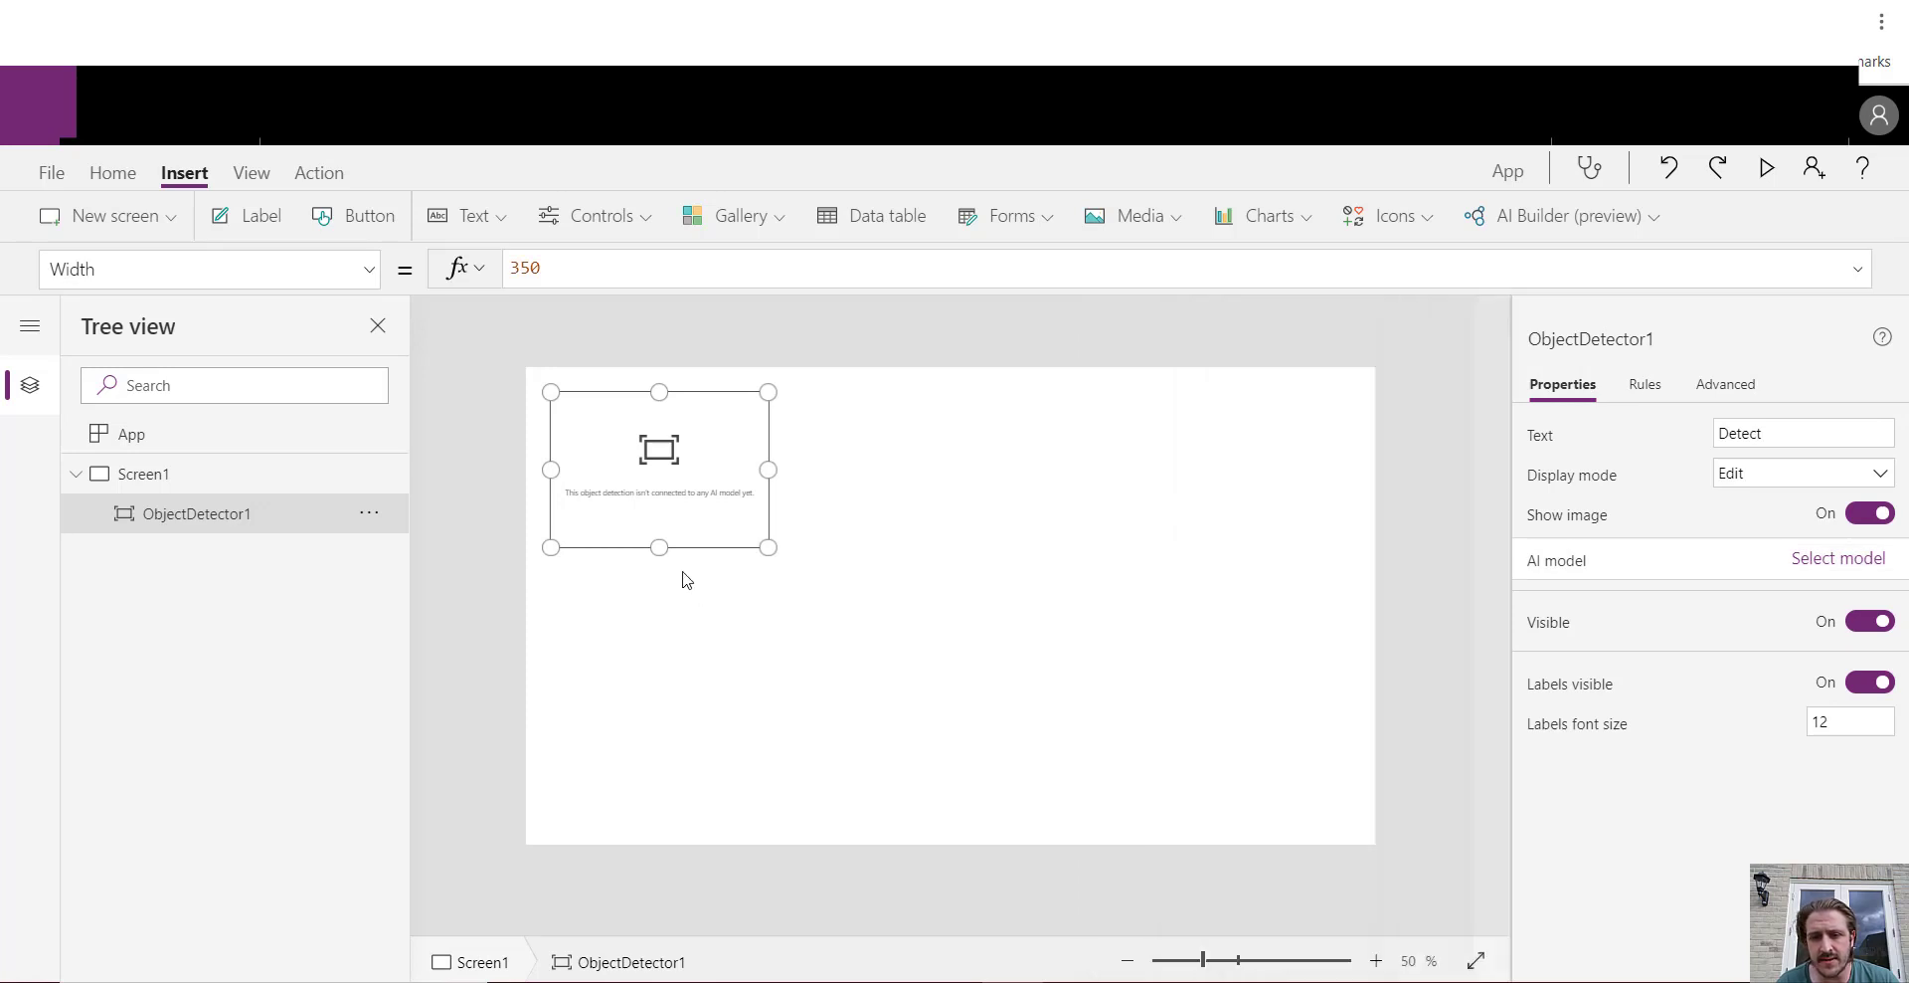
Enlarge the object detector to a width of about 430 and place it near the screen's upper left corner
{"action": "left_click_drag", "start_coordinate": [666, 513], "coordinate": [704, 497]}
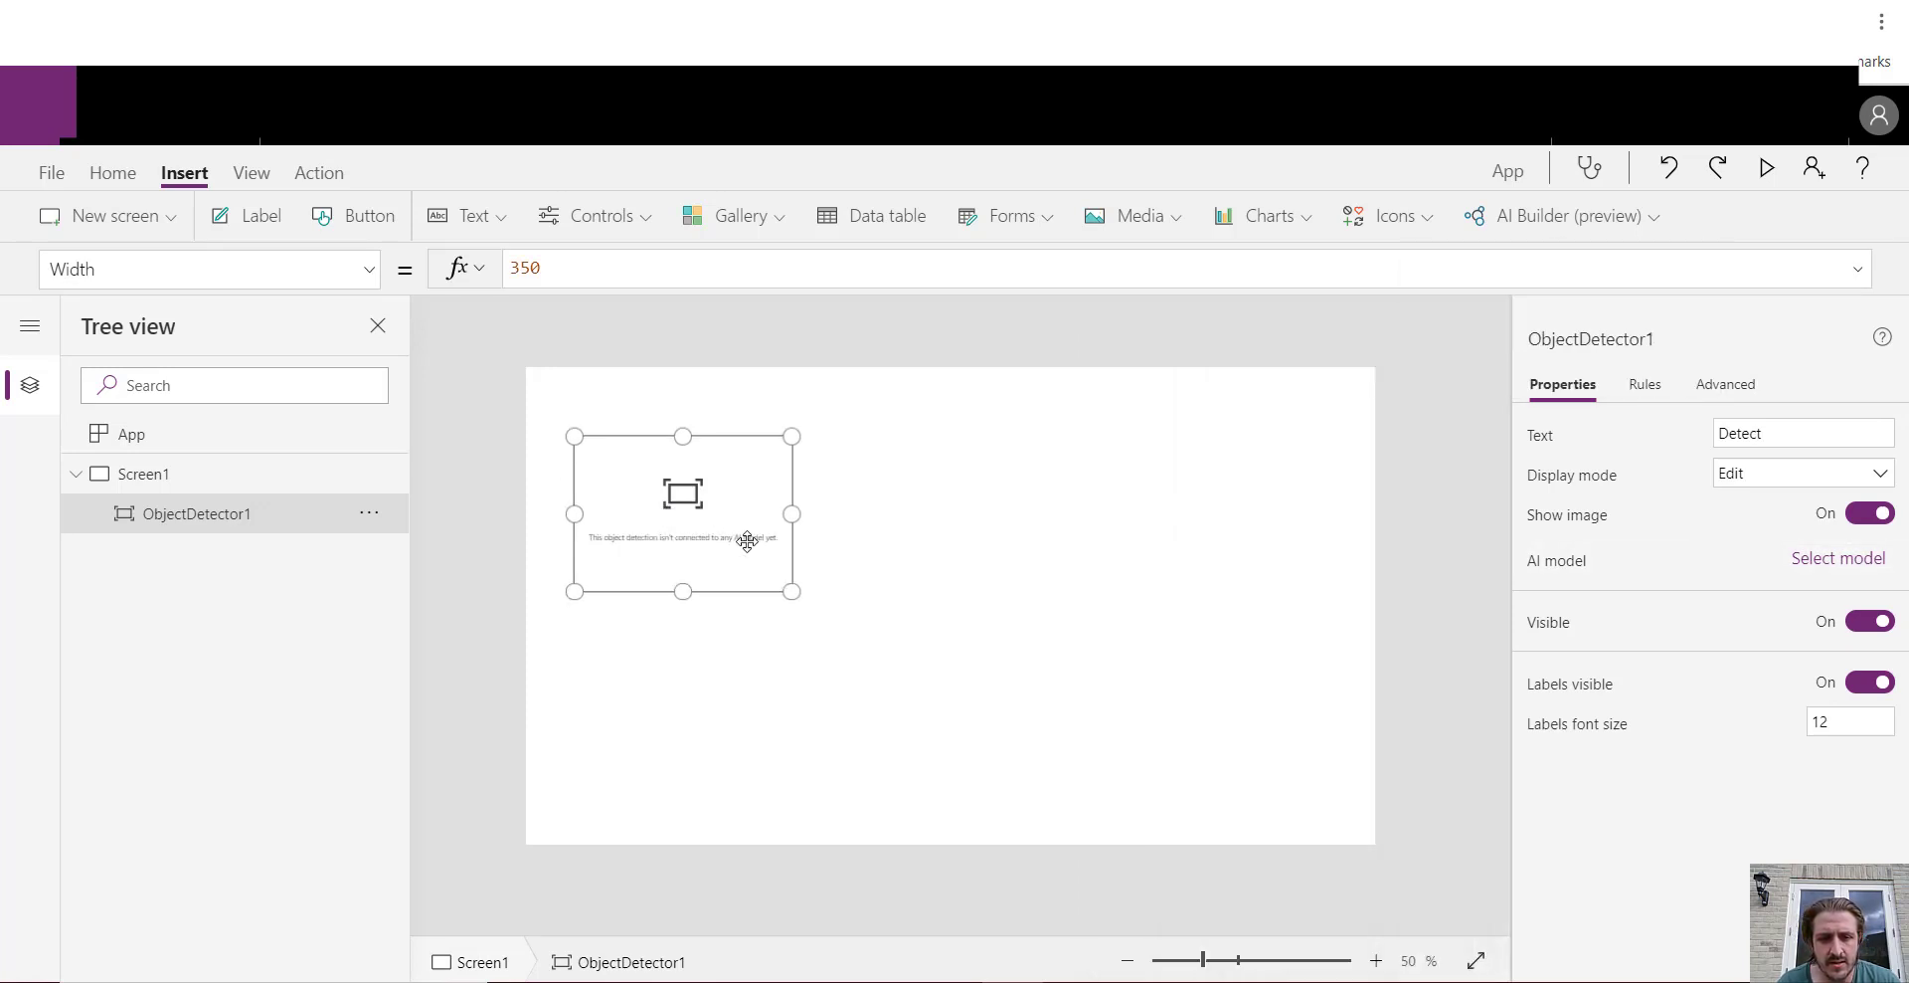
{"action": "left_click_drag", "start_coordinate": [793, 591], "coordinate": [842, 606]}
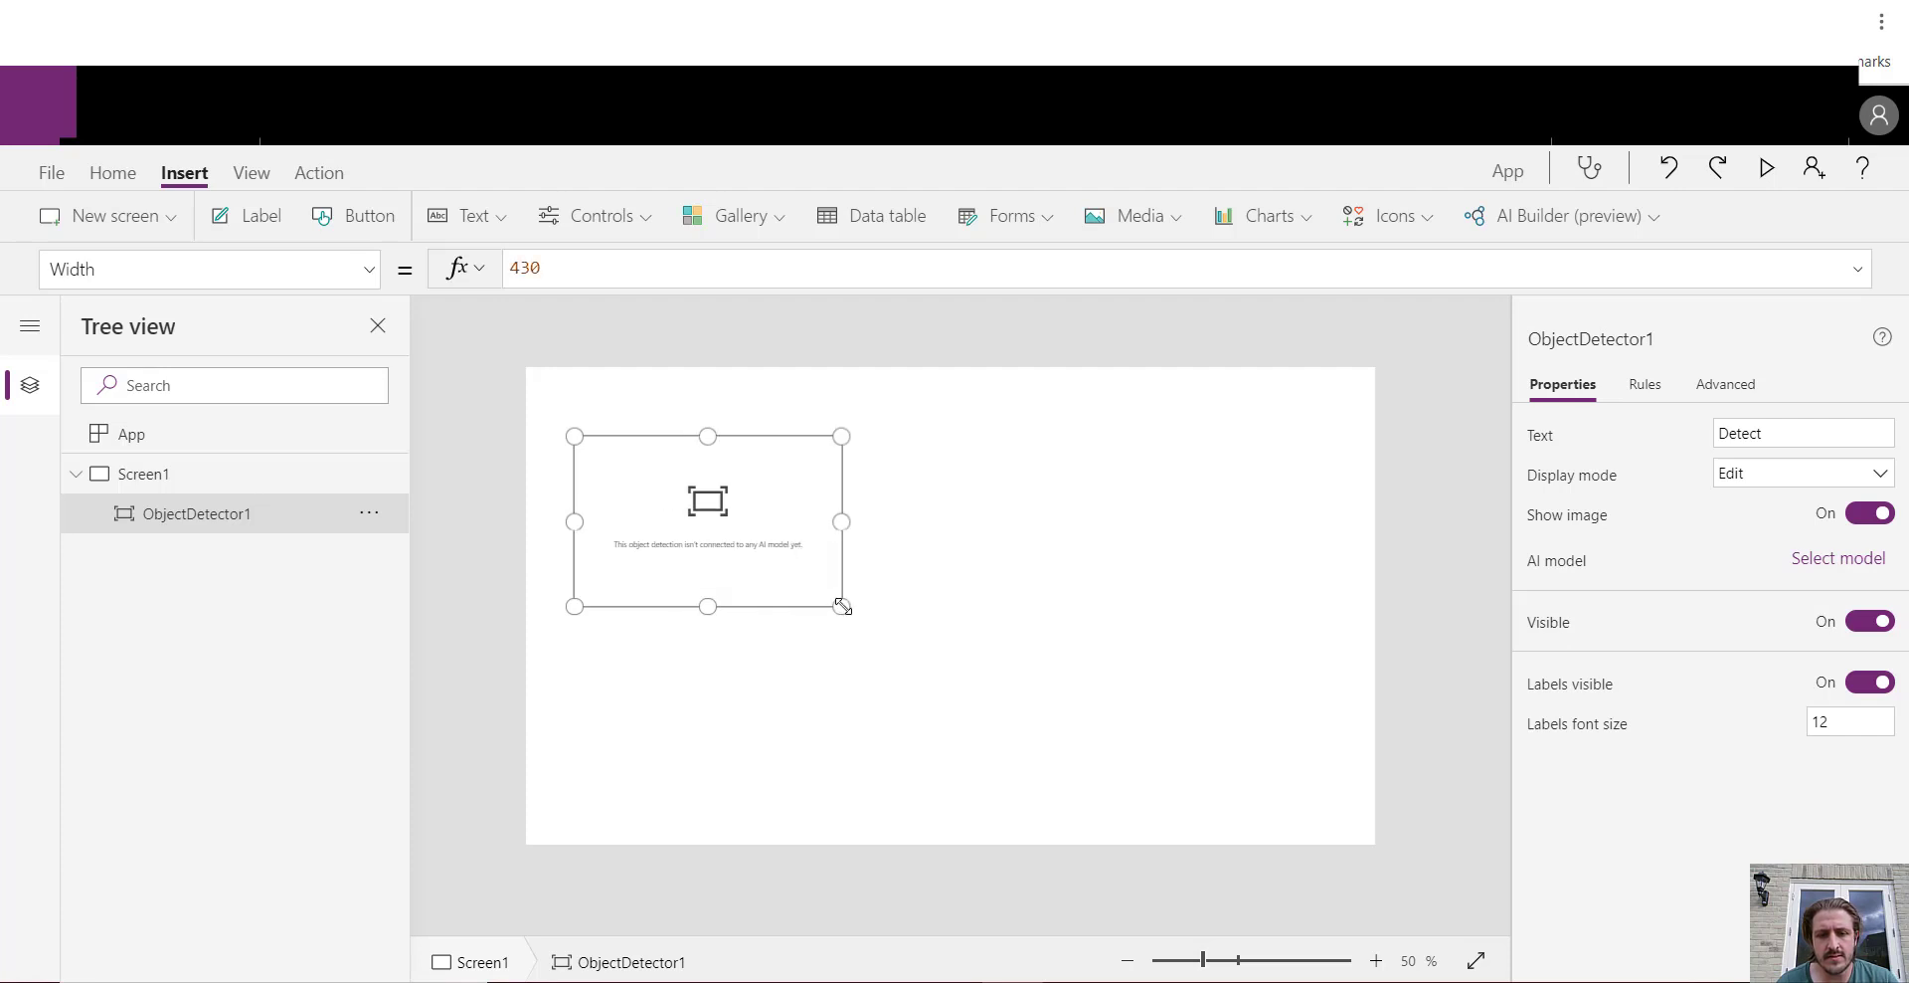
{"action": "left_click_drag", "start_coordinate": [757, 508], "coordinate": [757, 503]}
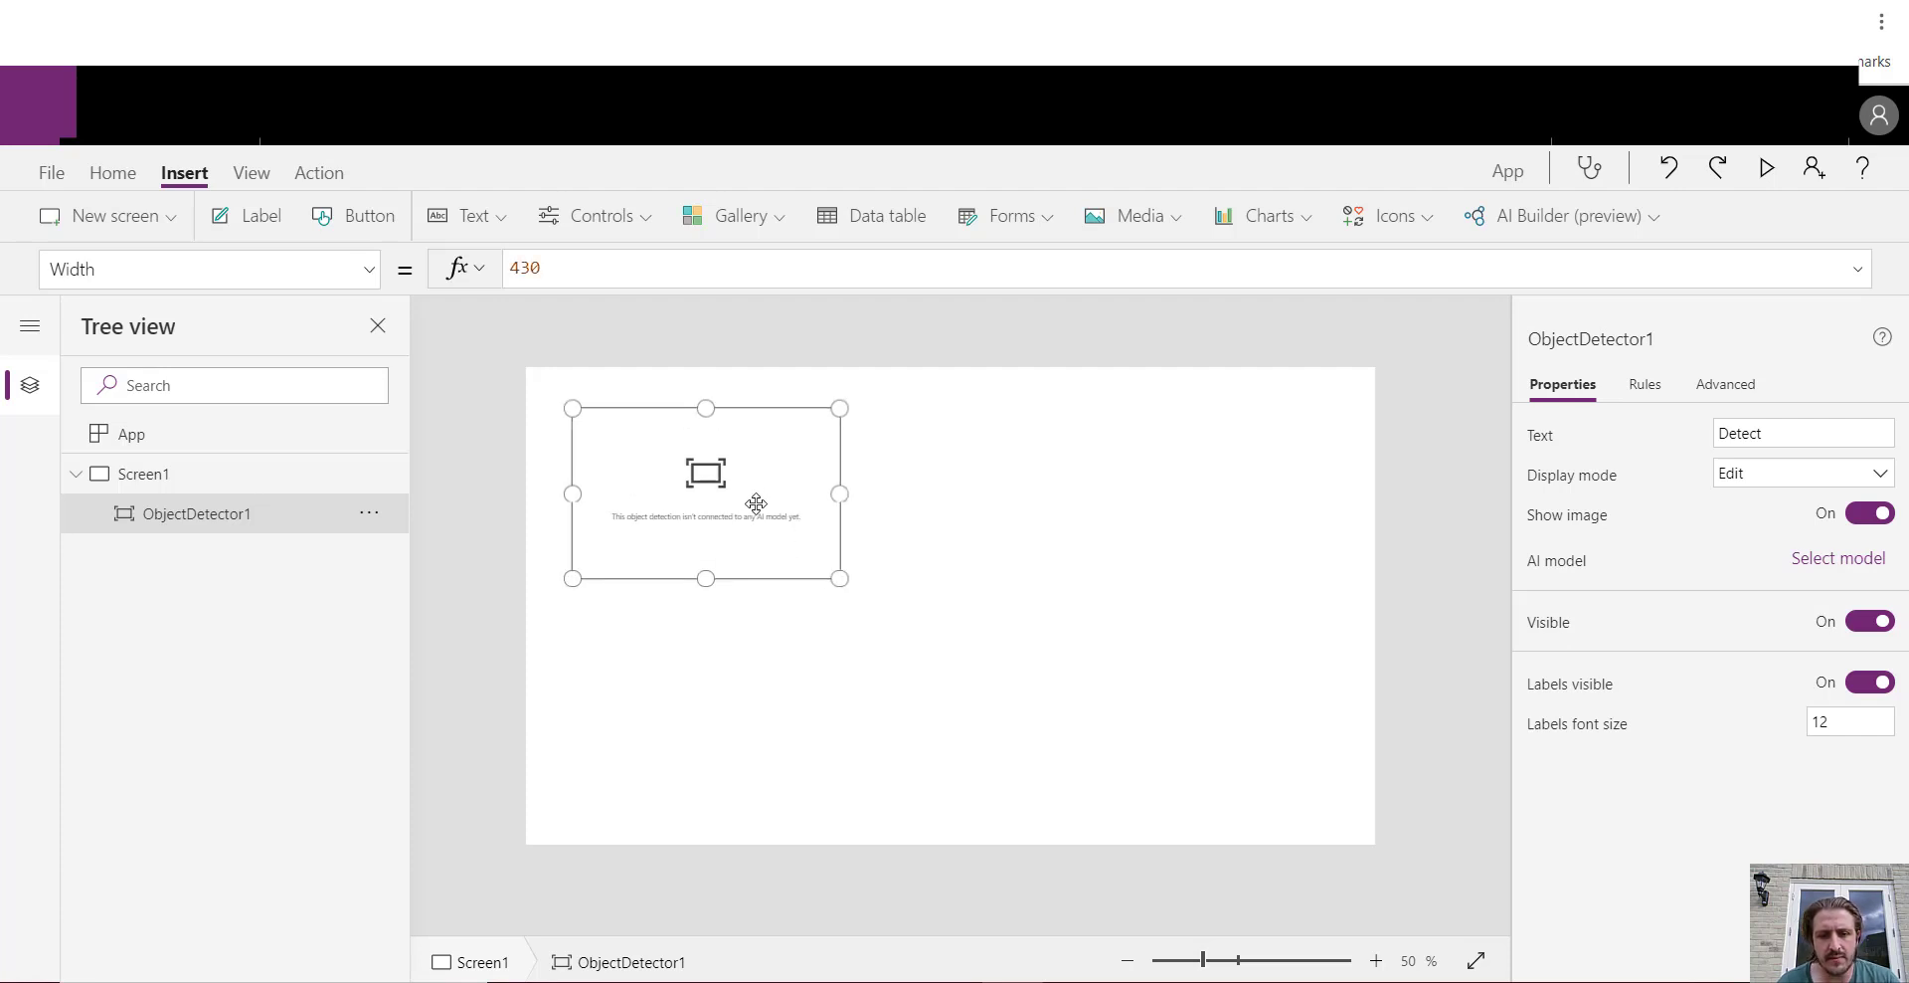
{"action": "left_click", "coordinate": [954, 602]}
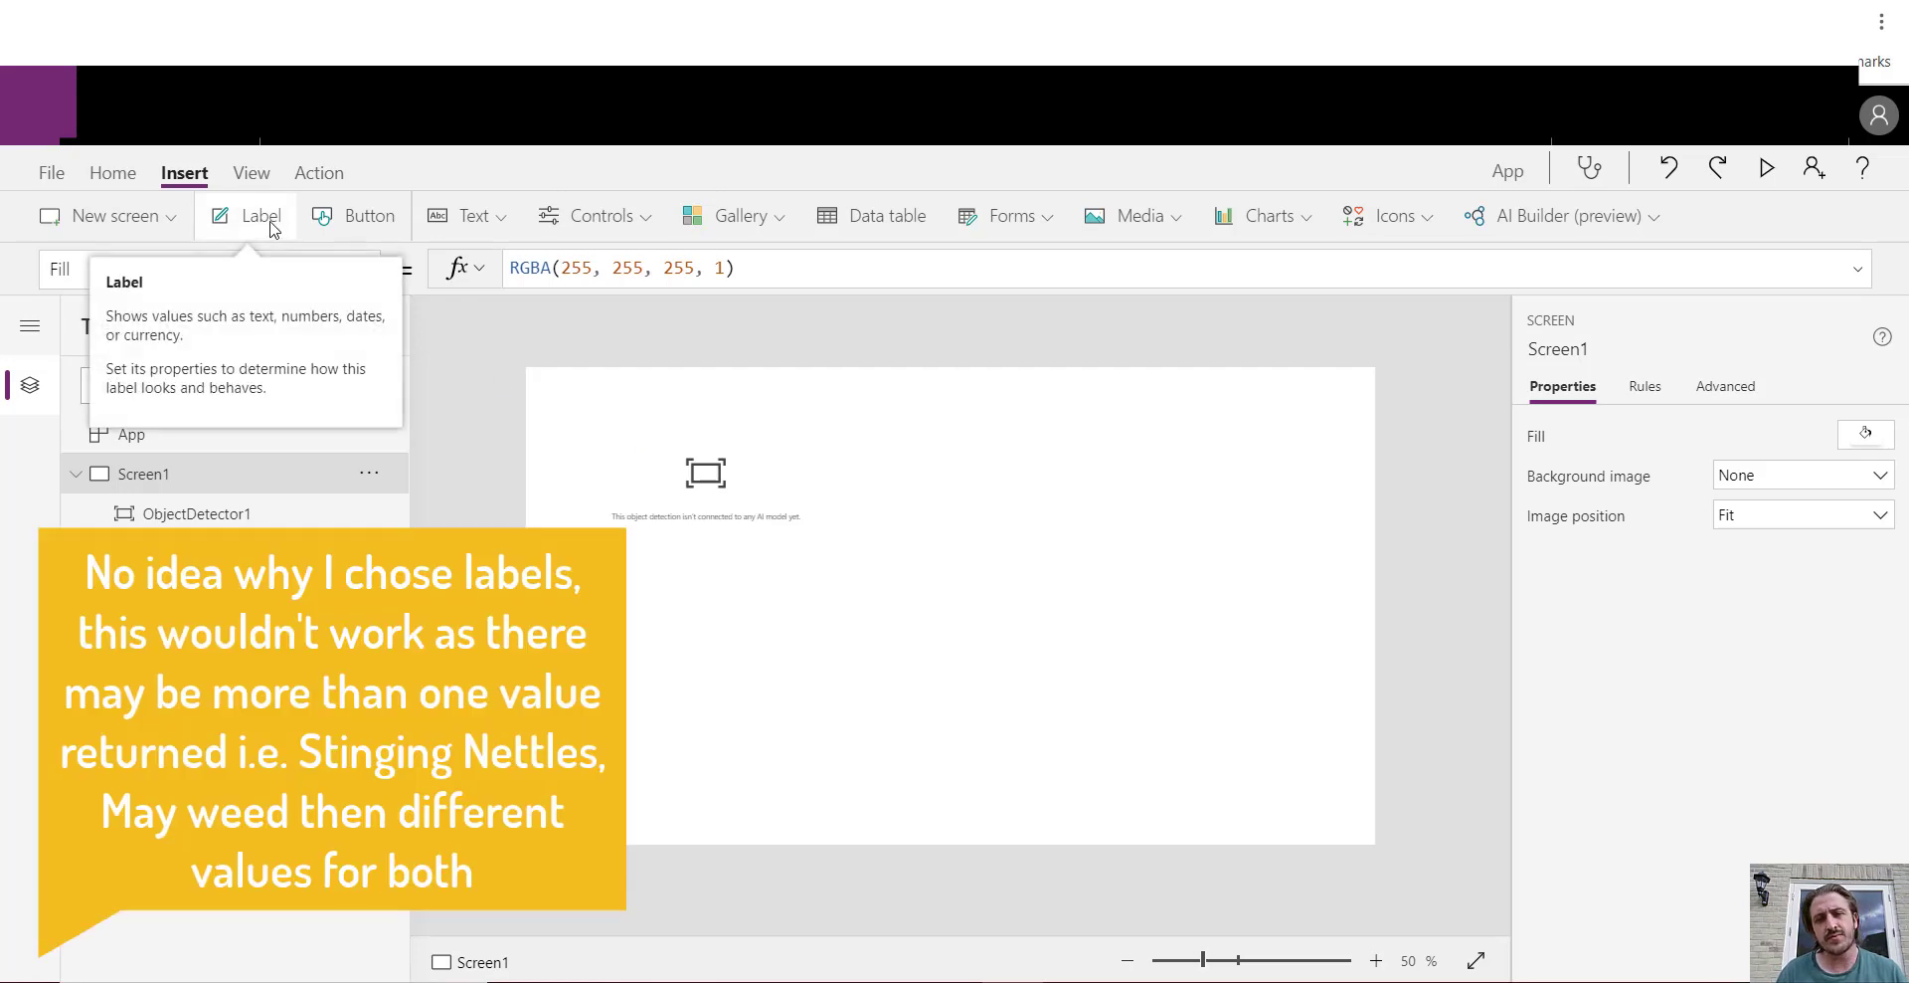
Add a text label to the right of the object detector and widen it to about 316
{"action": "left_click", "coordinate": [260, 215]}
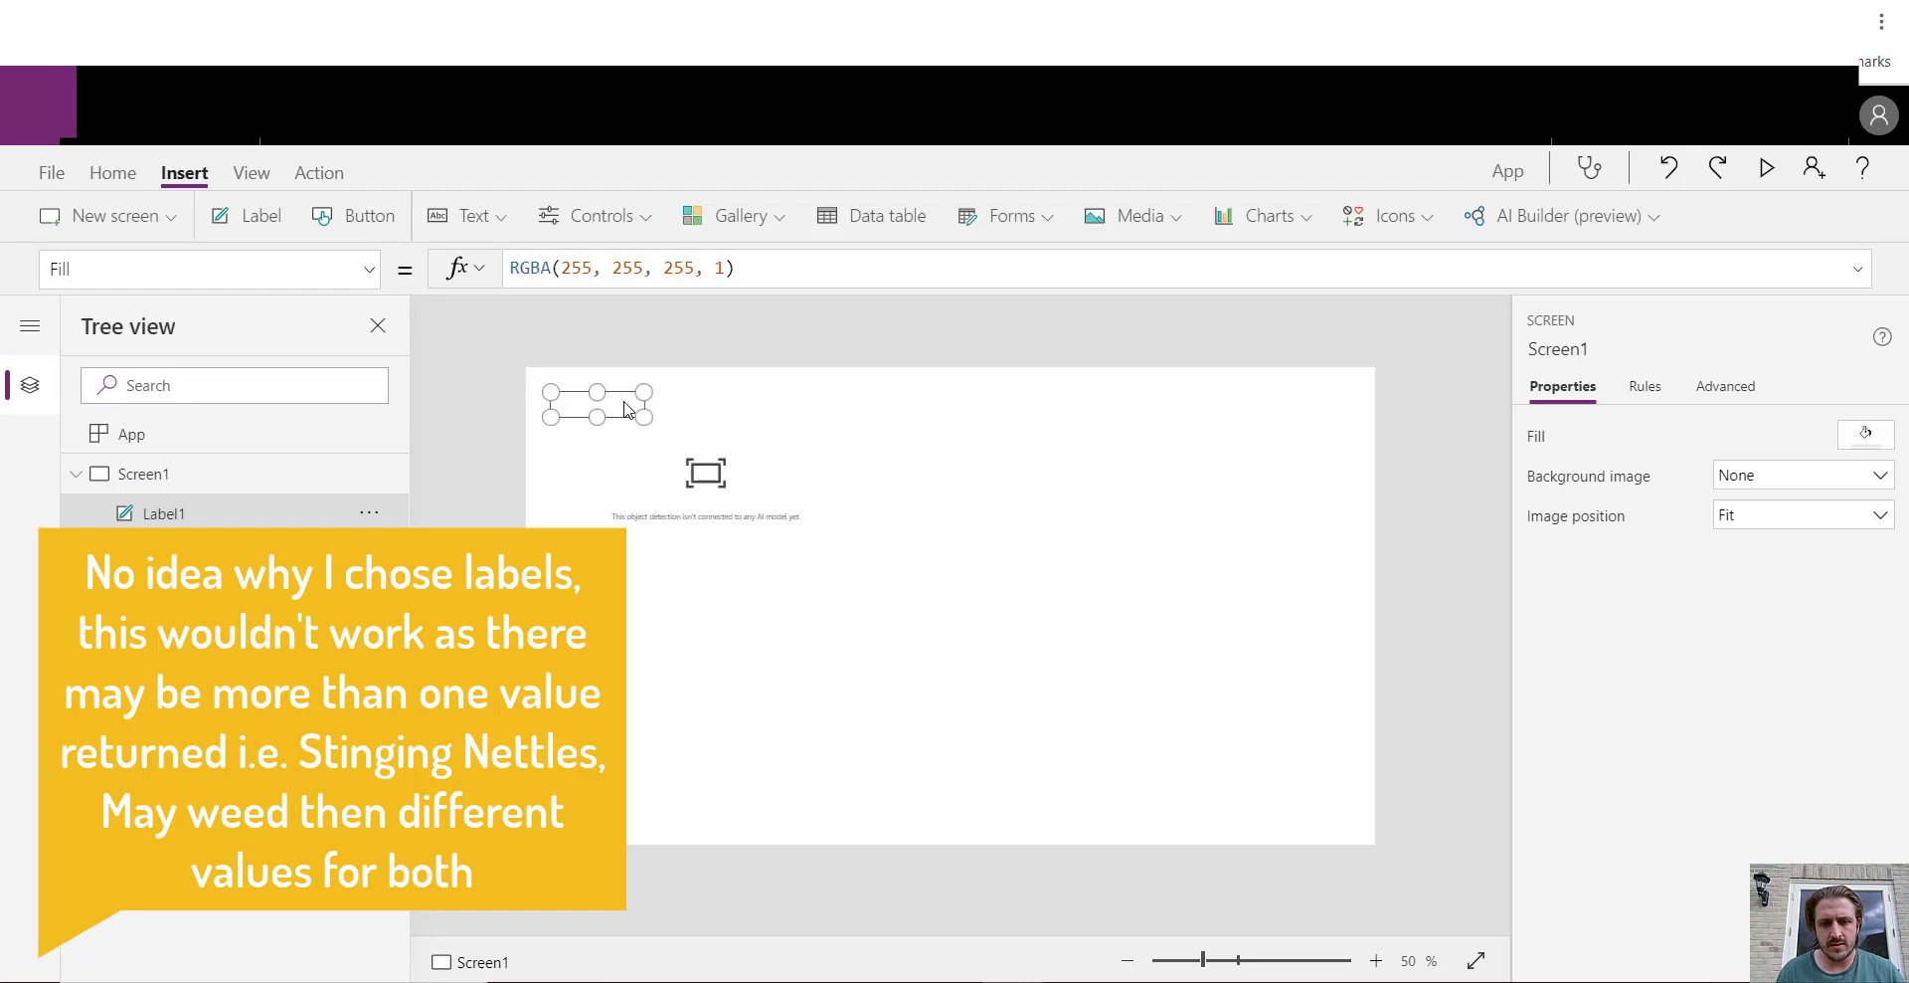
{"action": "left_click_drag", "start_coordinate": [626, 408], "coordinate": [1158, 445]}
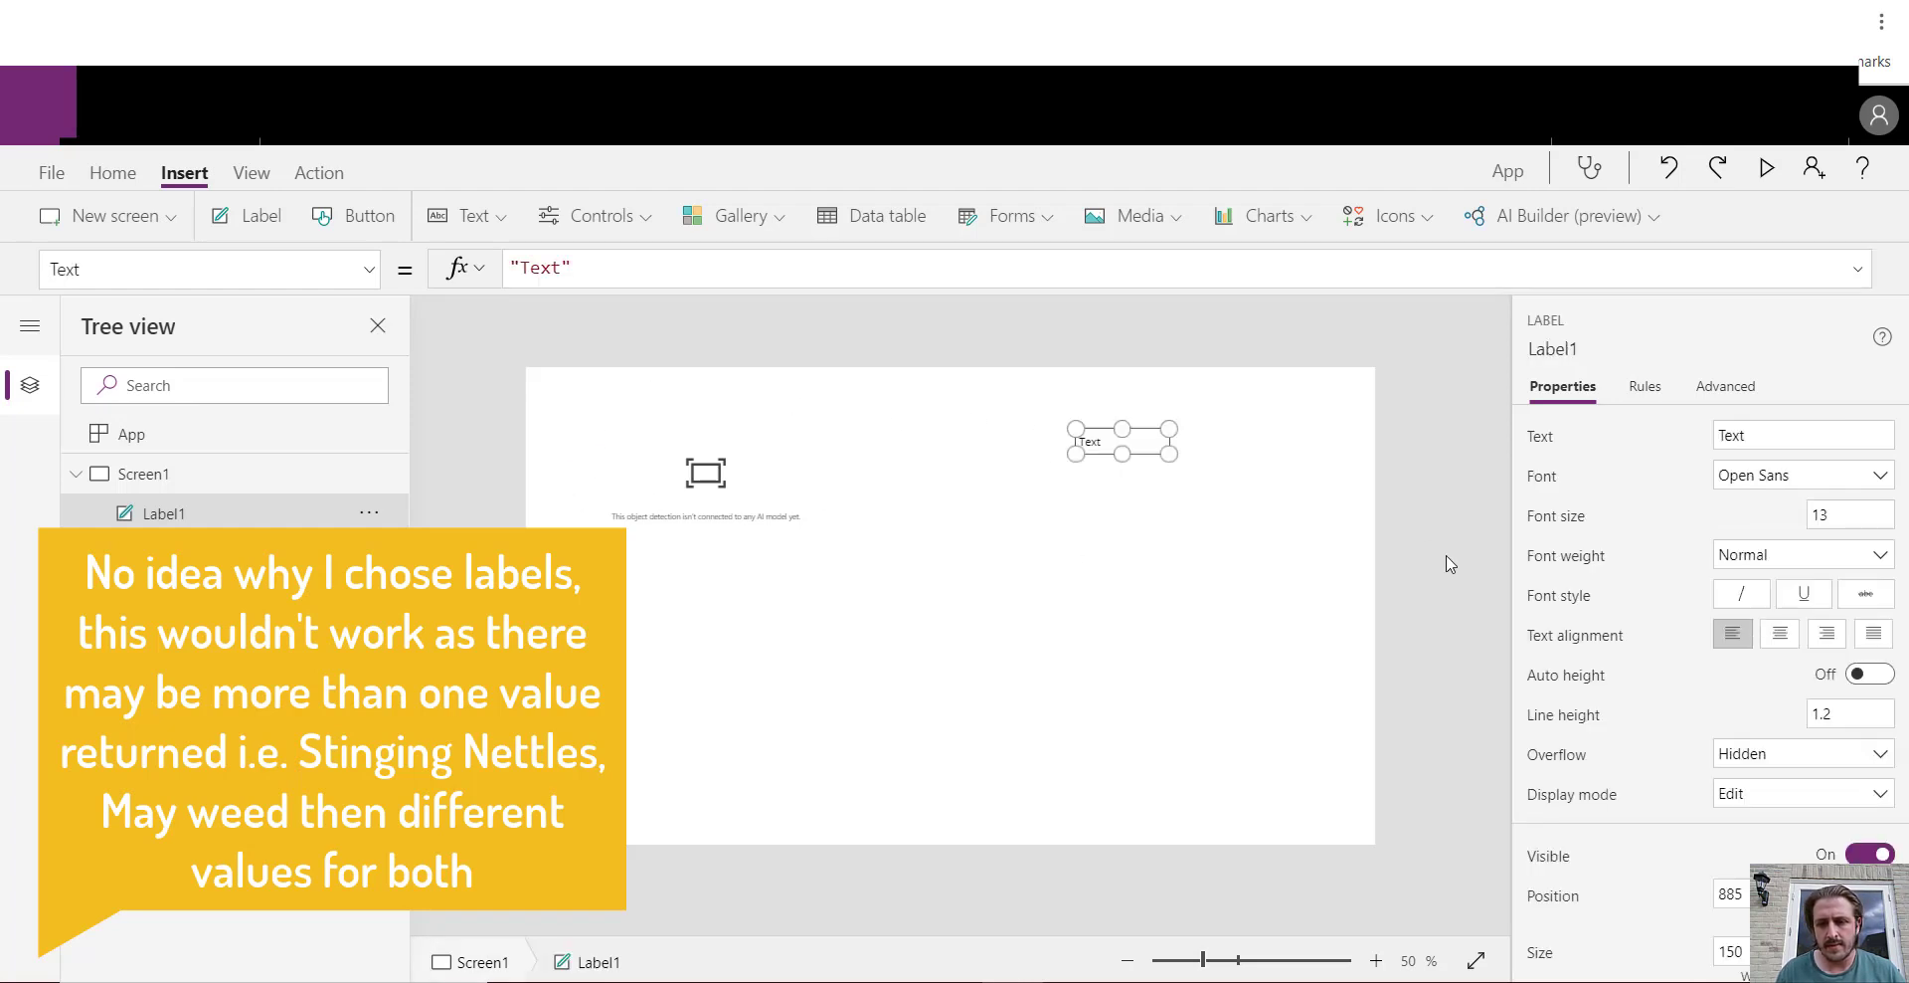
{"action": "scroll", "coordinate": [1776, 756], "scroll_direction": "down", "scroll_amount": 3}
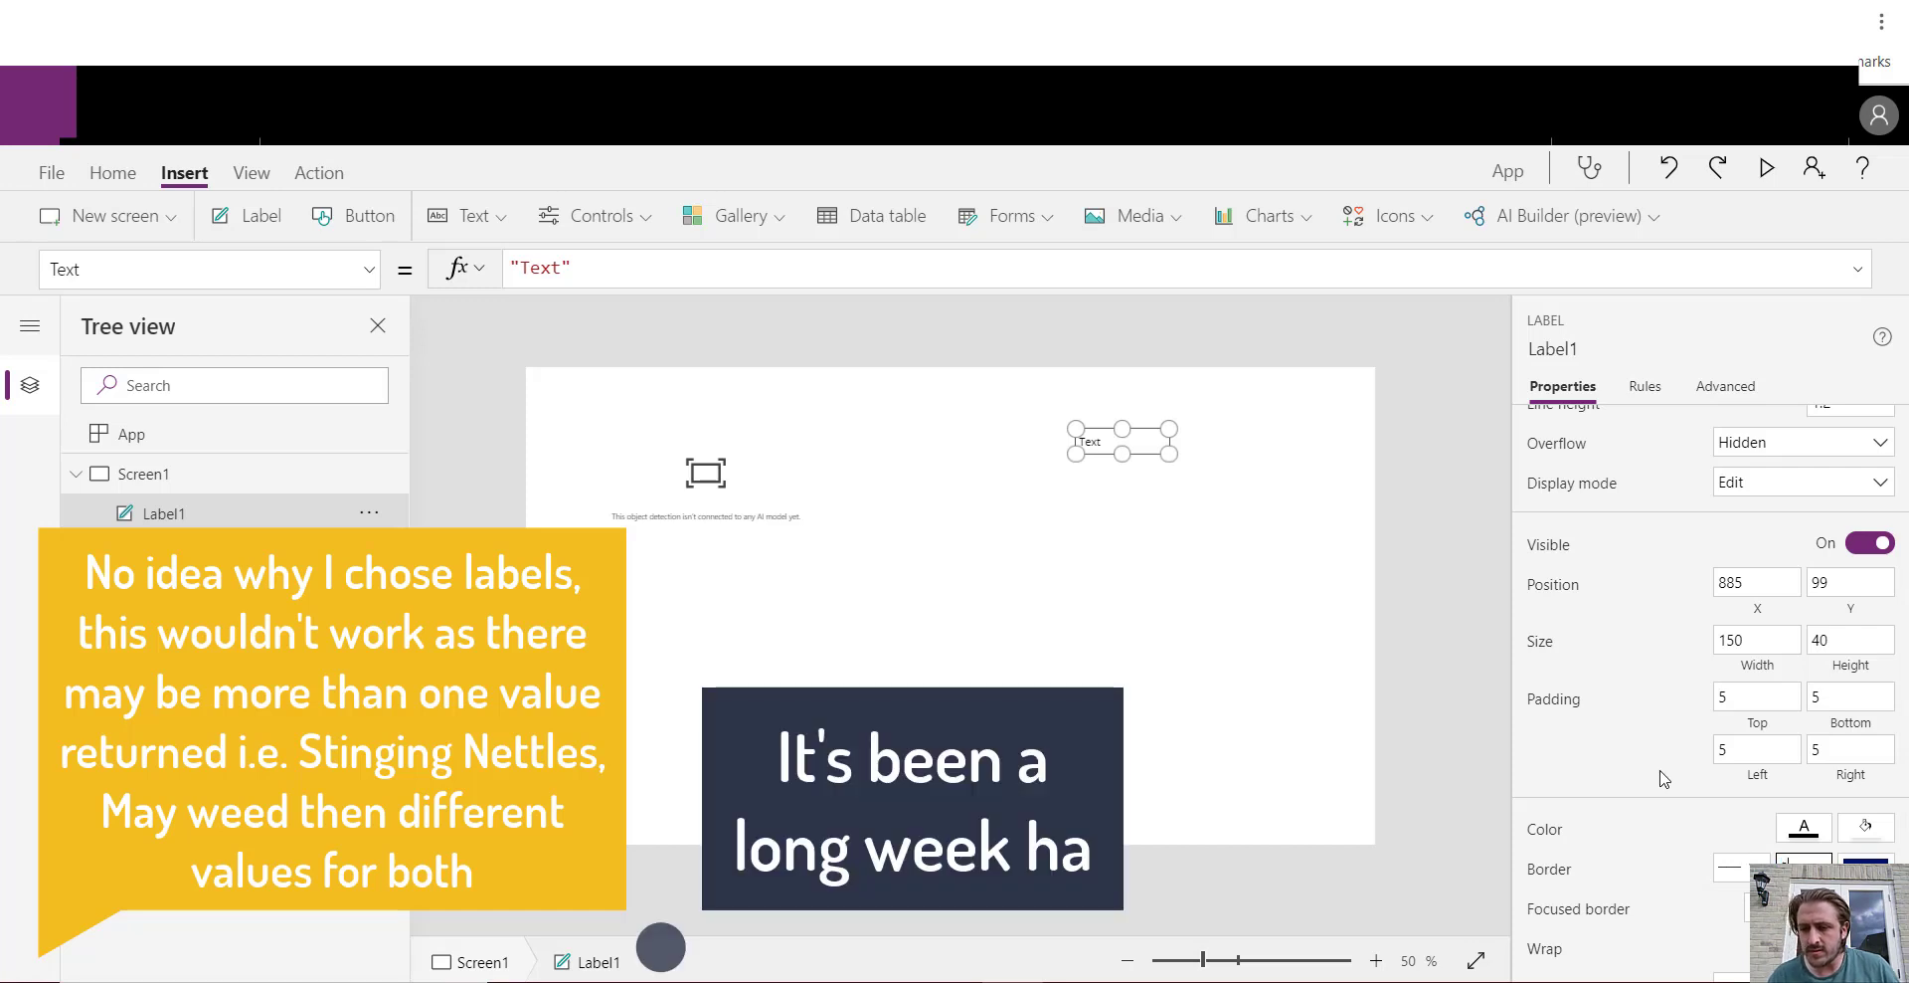
{"action": "left_click", "coordinate": [1114, 537]}
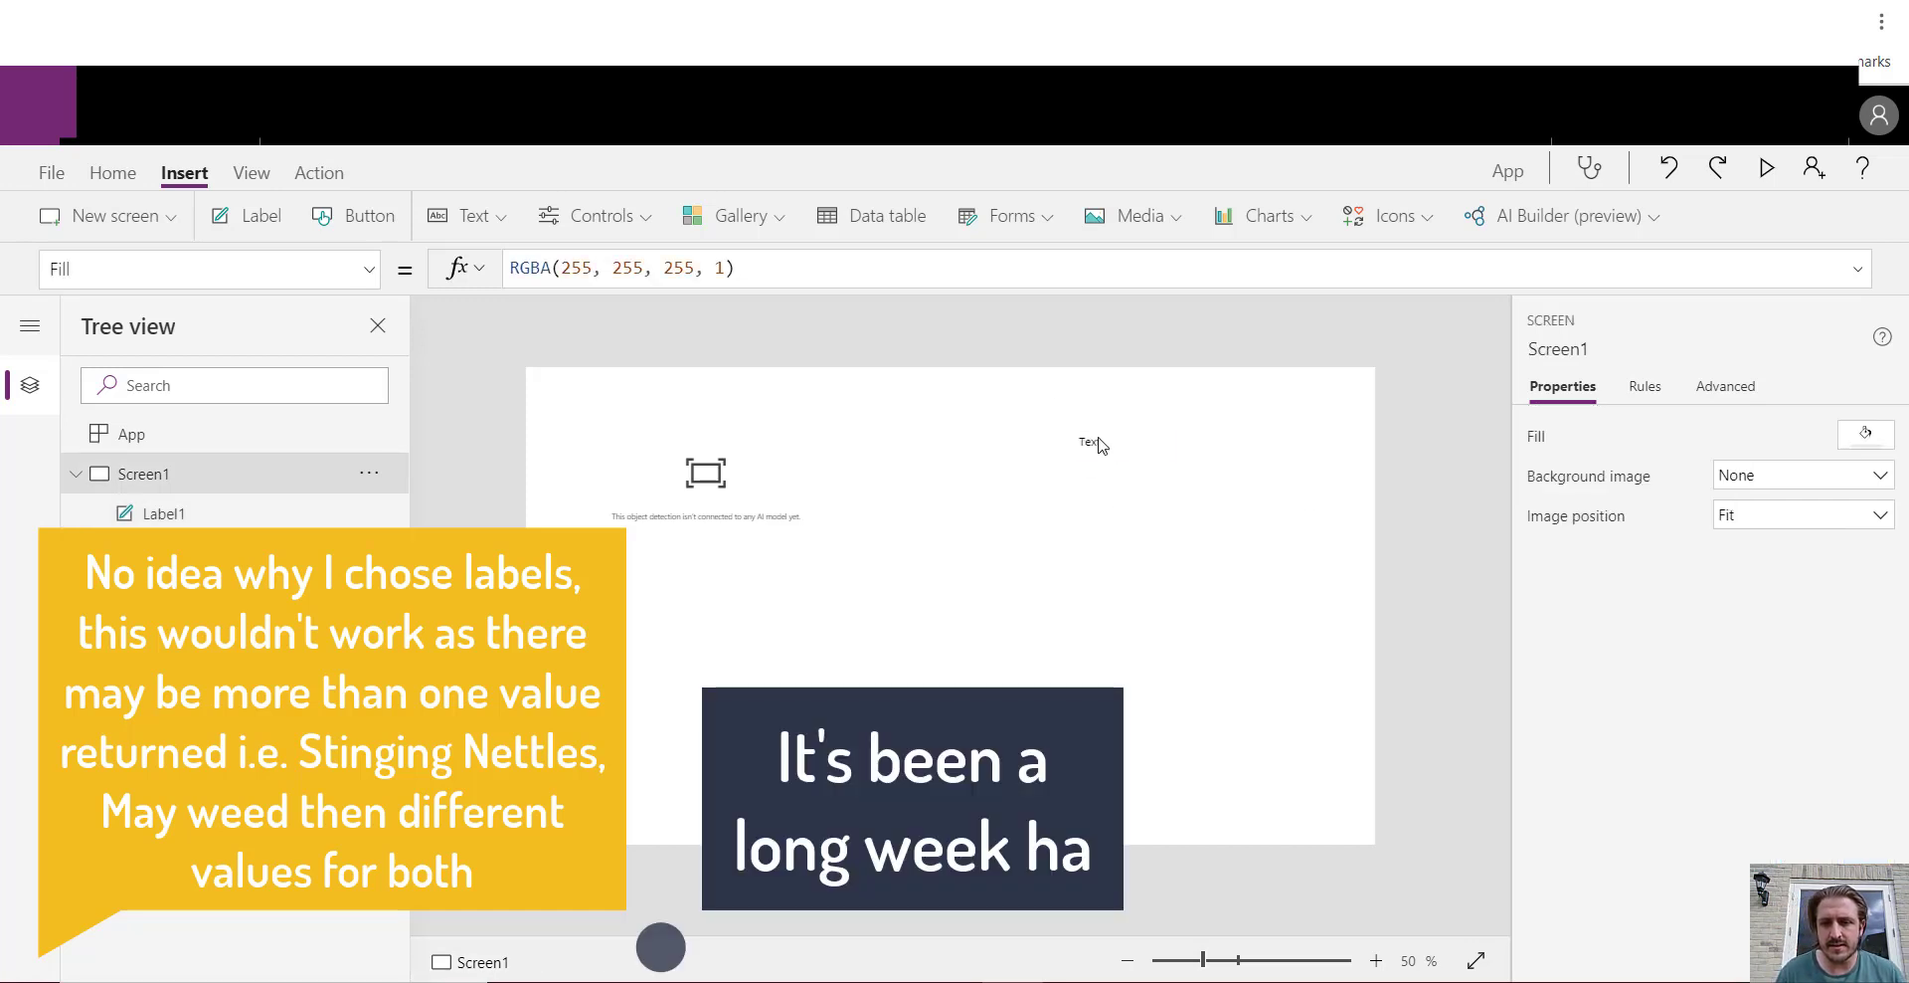
{"action": "left_click_drag", "start_coordinate": [1080, 452], "coordinate": [976, 460]}
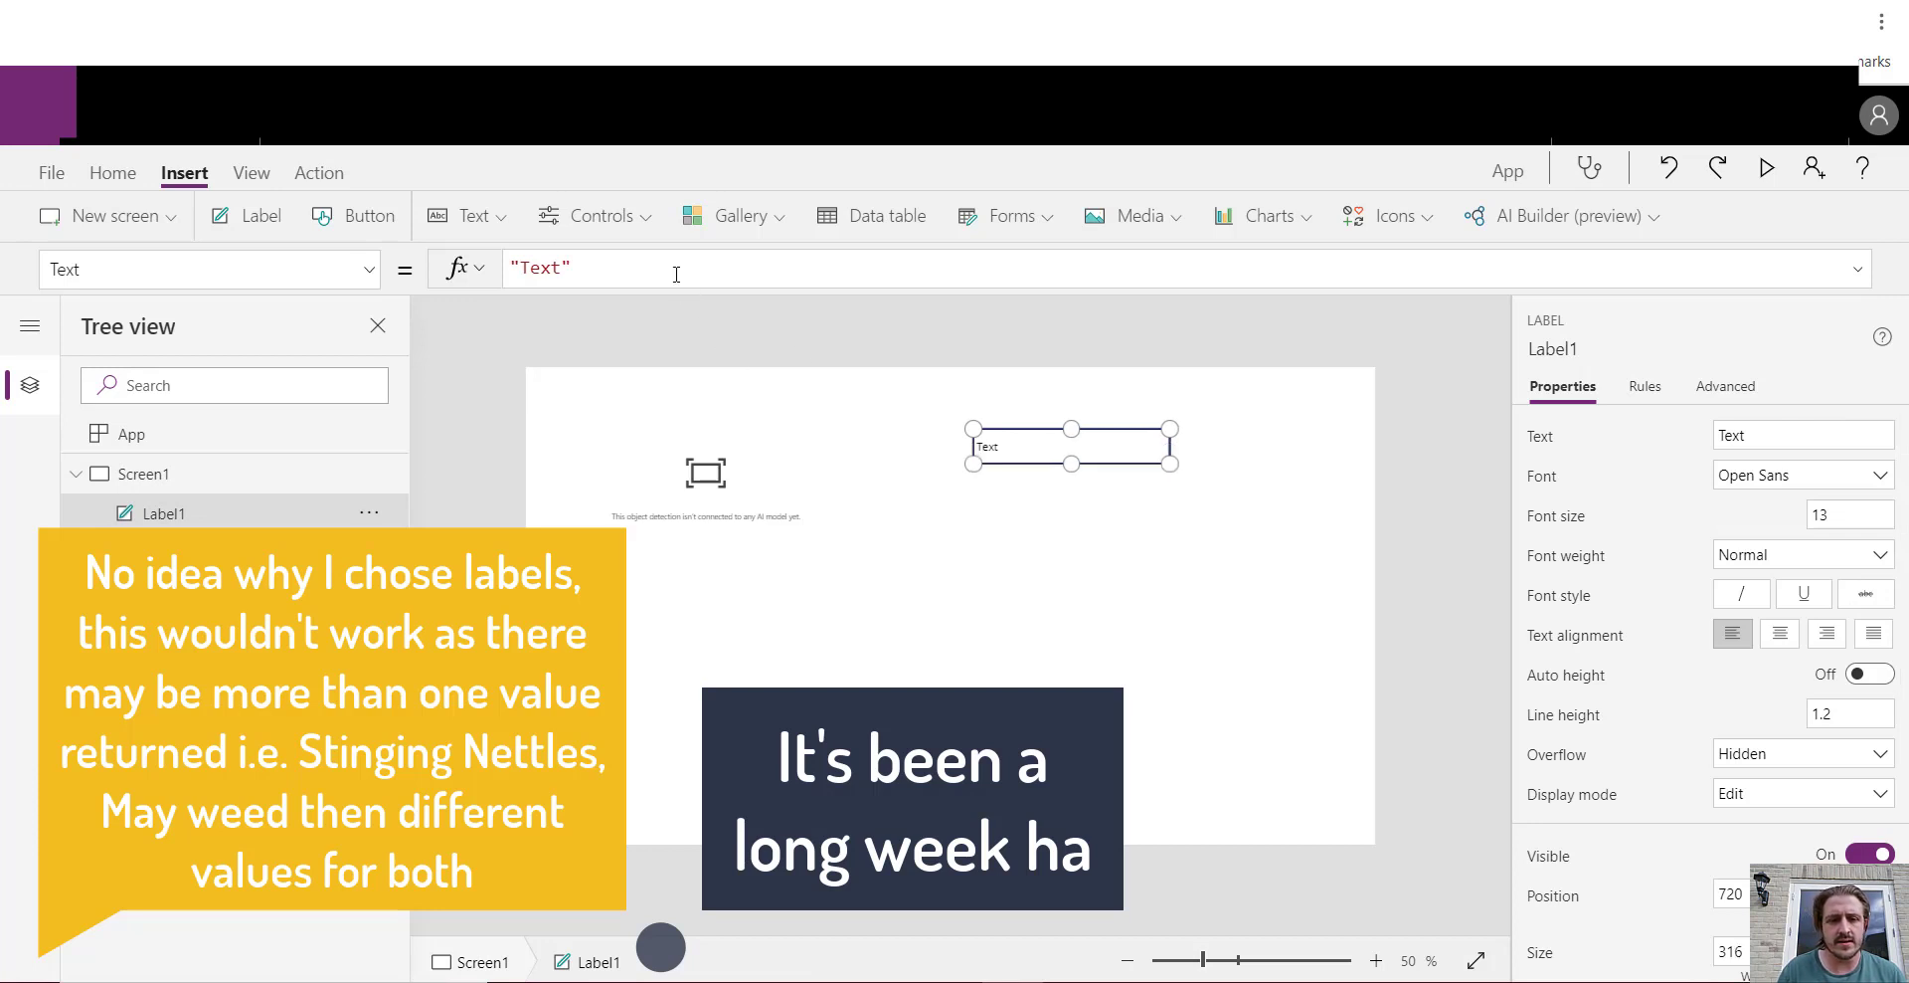
Set the label's text formula to ObjectDetector1.Text
{"action": "triple_click", "coordinate": [676, 272]}
{"action": "type", "text": "Obje"}
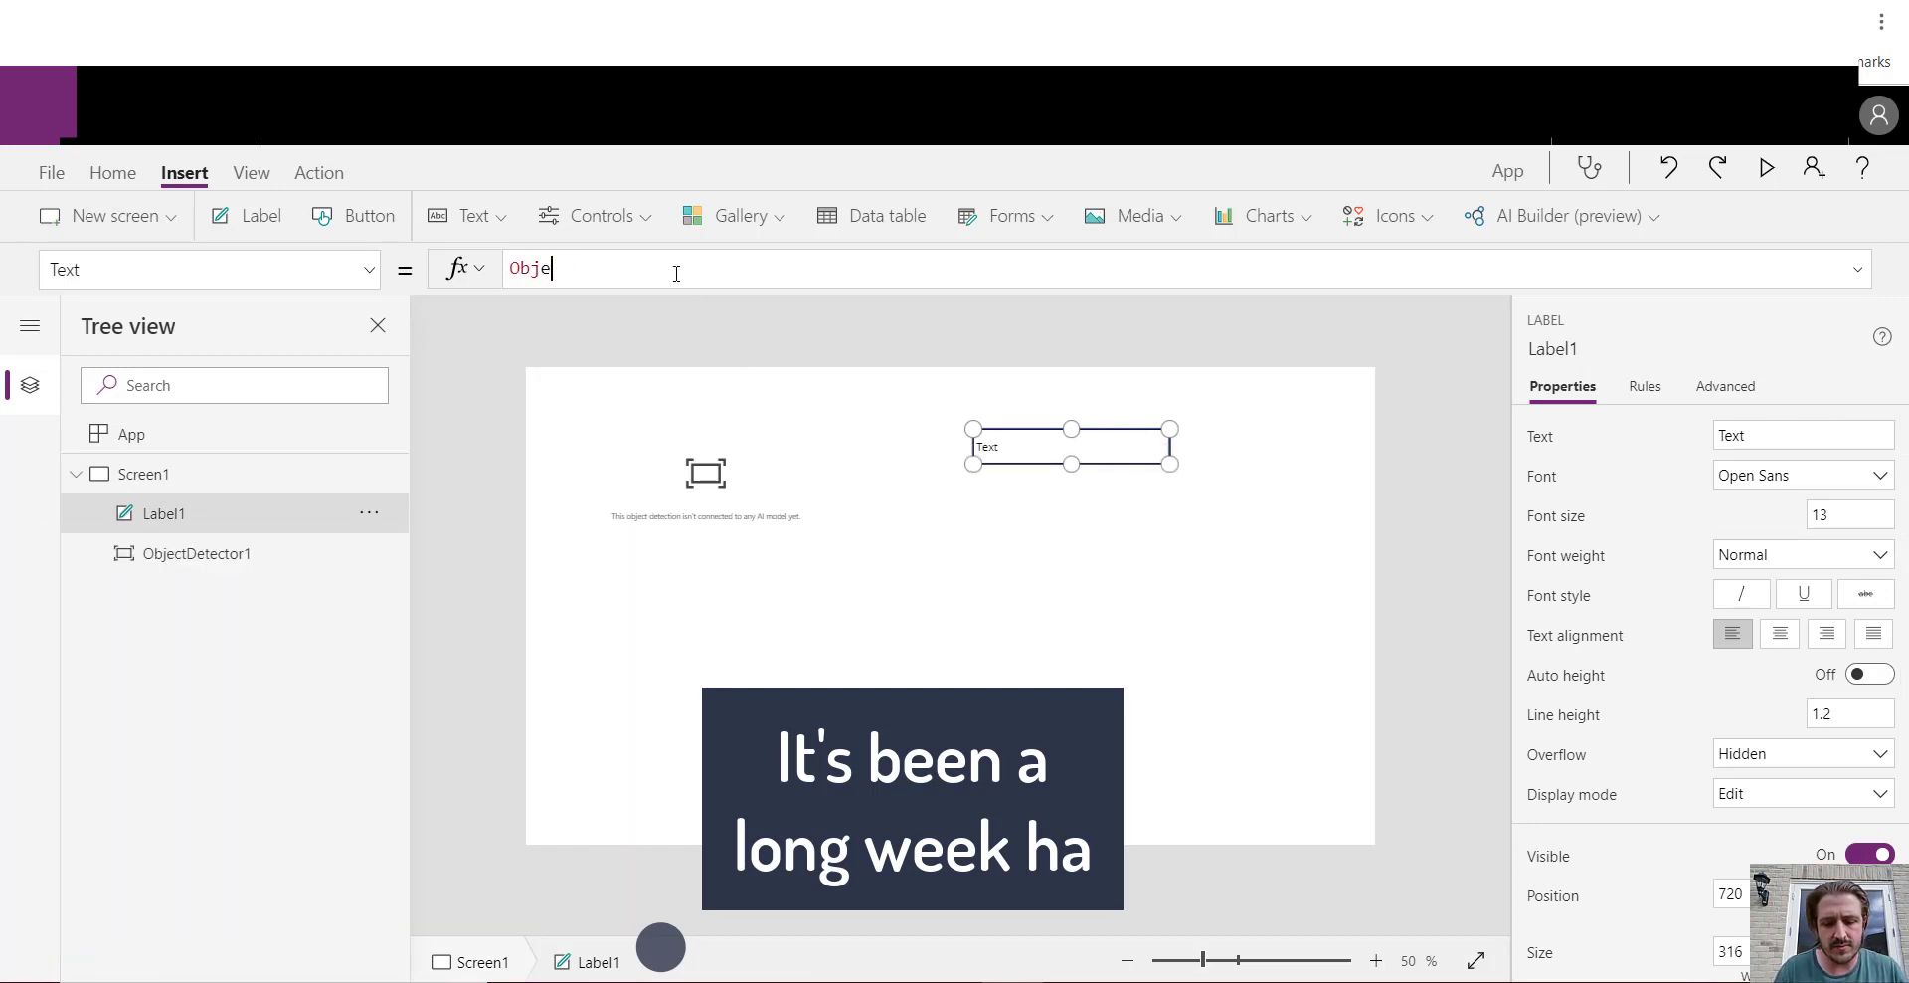
{"action": "type", "text": "ct"}
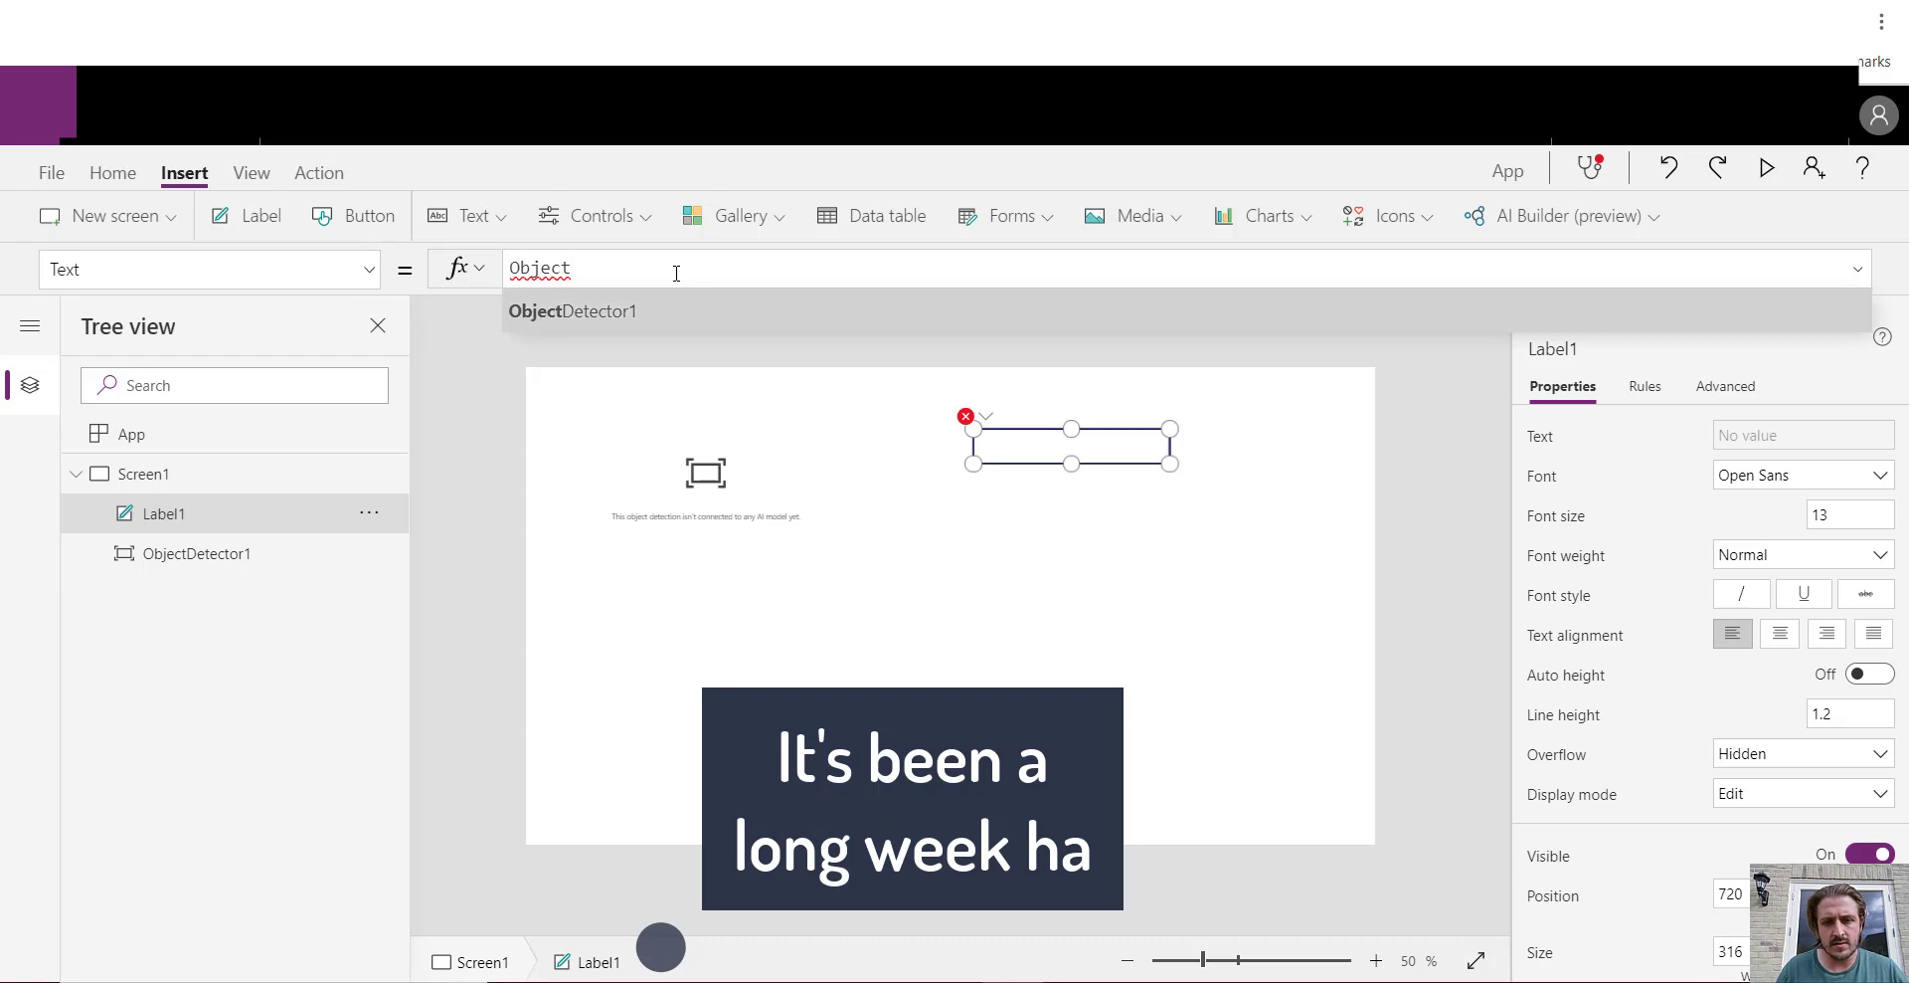
{"action": "key", "text": "Tab"}
{"action": "type", "text": "."}
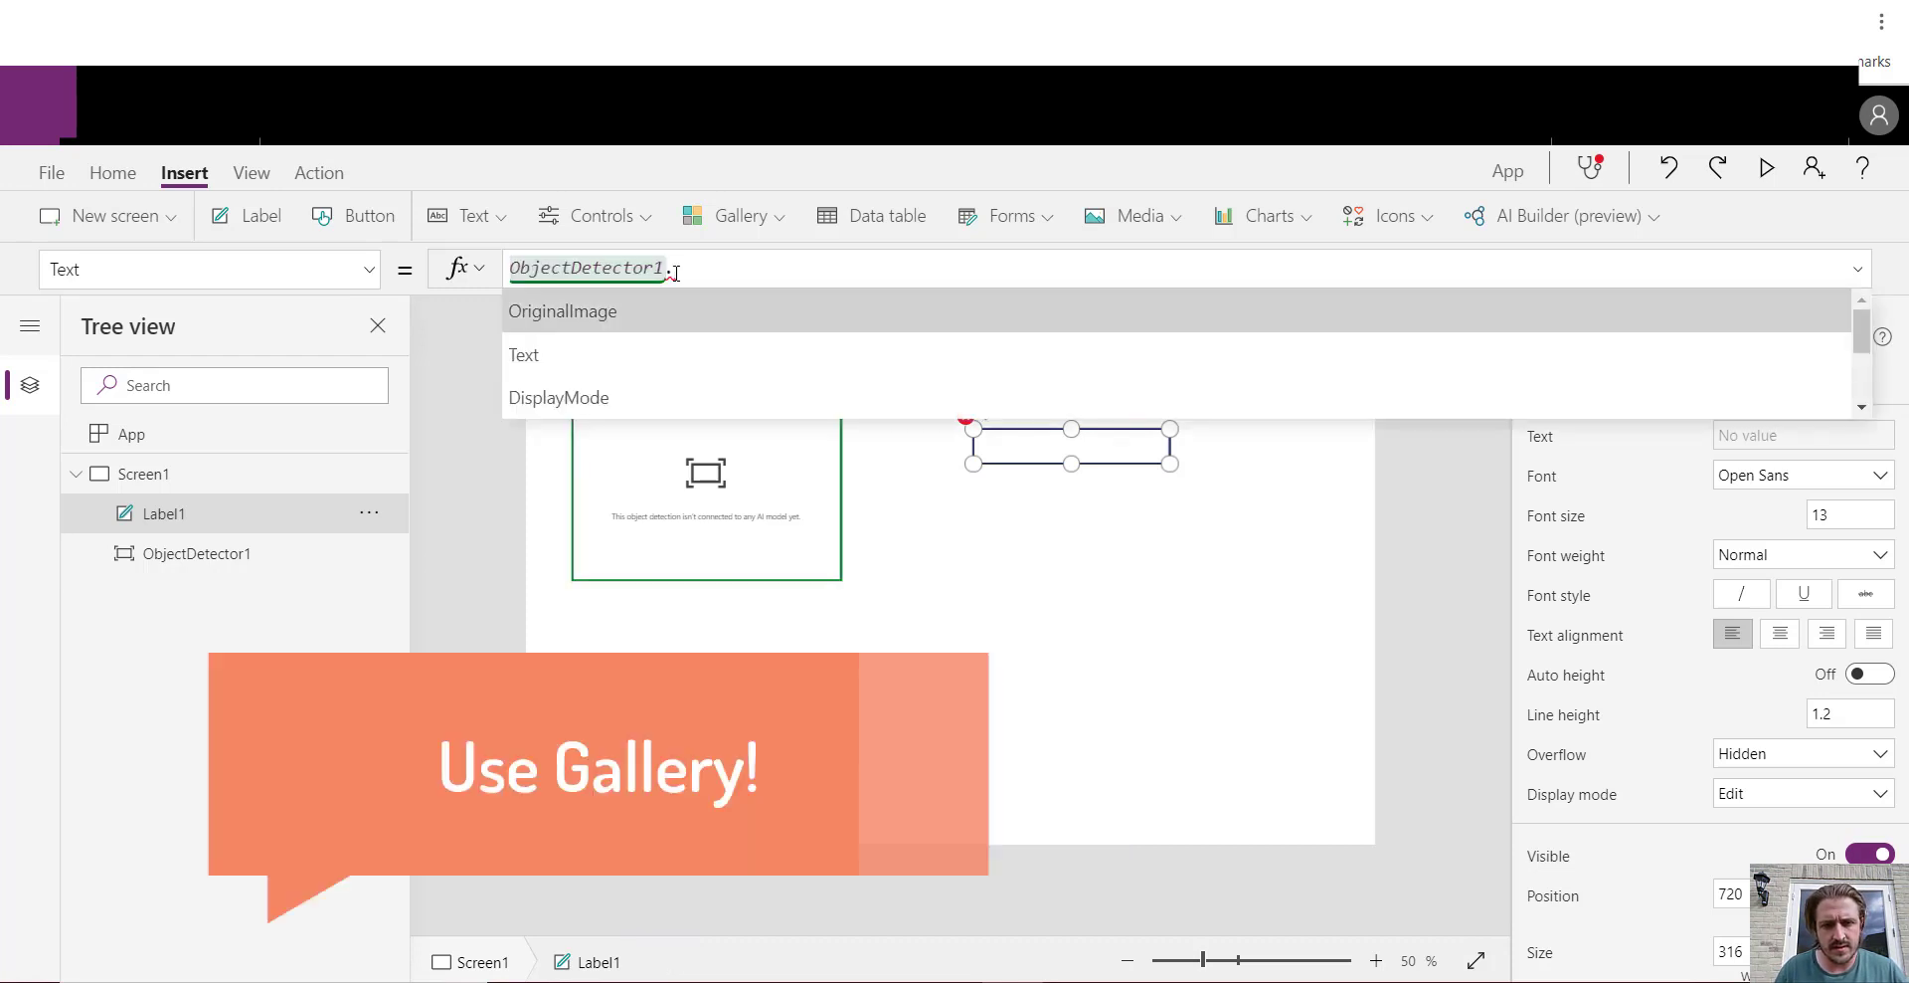
{"action": "key", "text": "Down"}
{"action": "key", "text": "Down"}
{"action": "key", "text": "Down"}
{"action": "key", "text": "Down"}
{"action": "key", "text": "Down"}
{"action": "key", "text": "Down"}
{"action": "key", "text": "Down"}
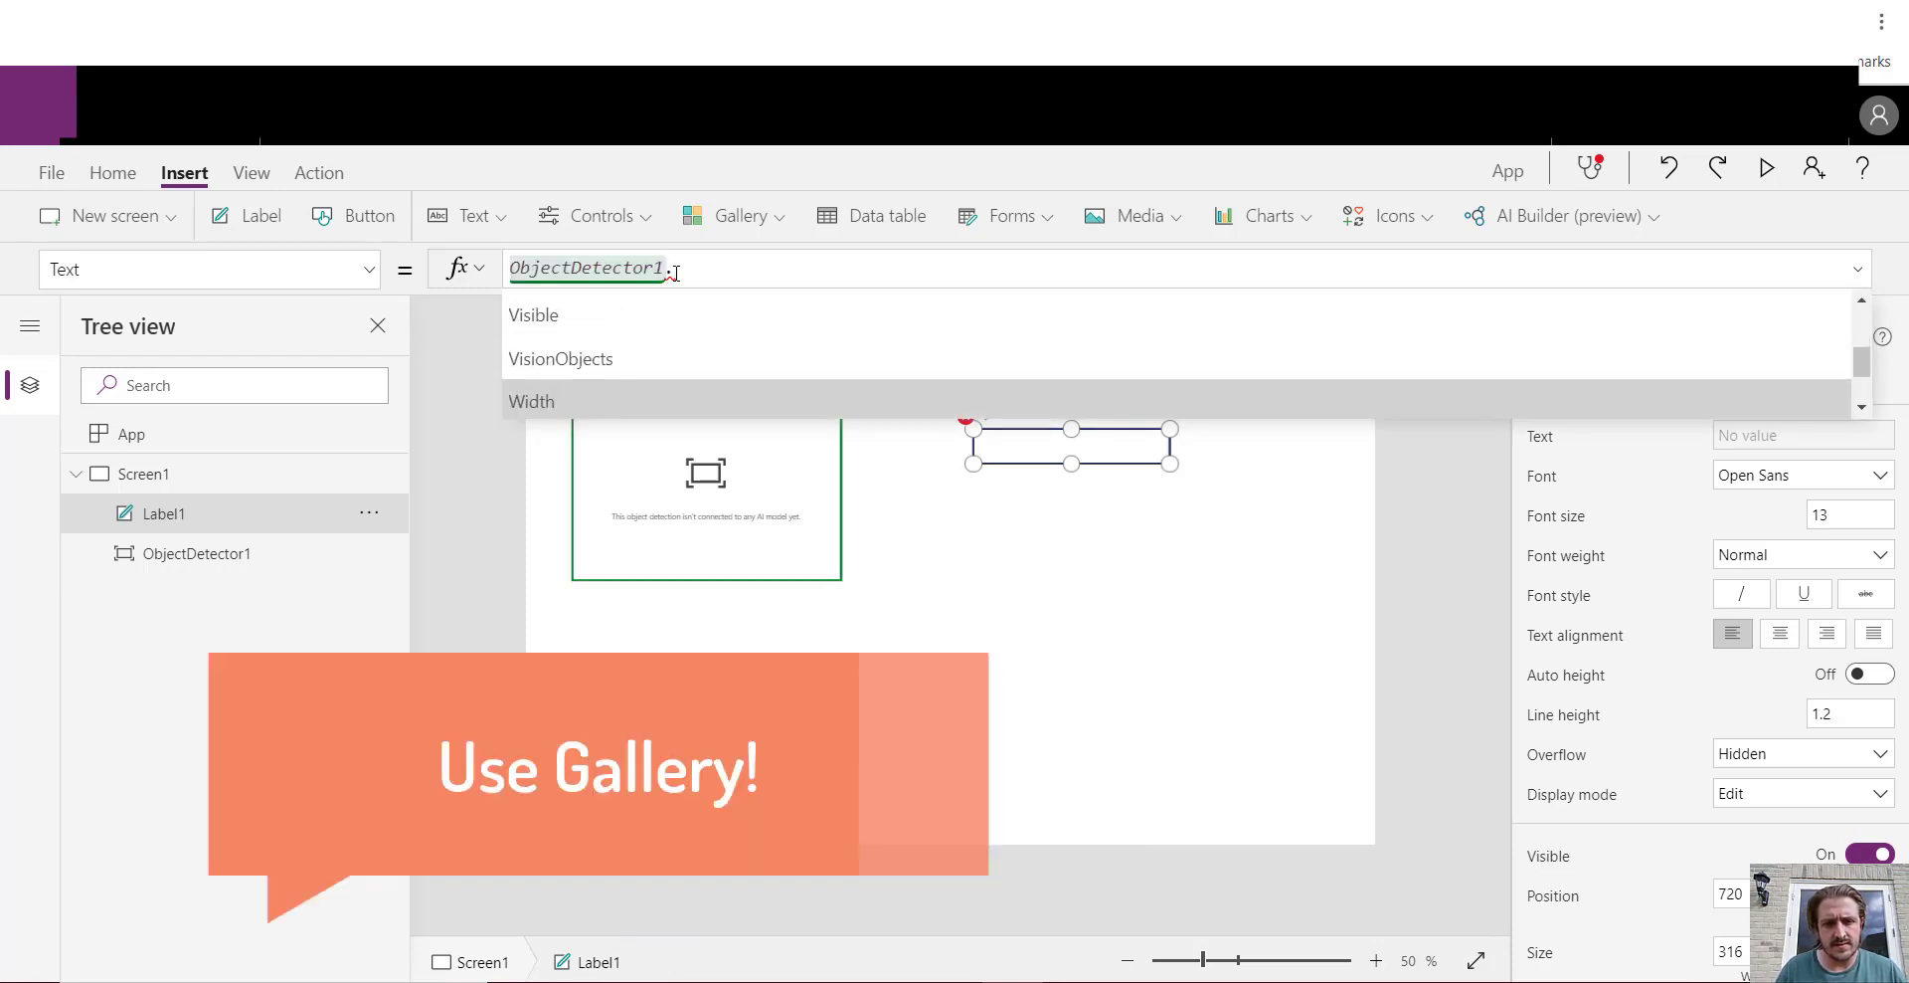
{"action": "key", "text": "Up"}
{"action": "key", "text": "Up"}
{"action": "key", "text": "Up"}
{"action": "key", "text": "Up"}
{"action": "key", "text": "Up"}
{"action": "key", "text": "Up"}
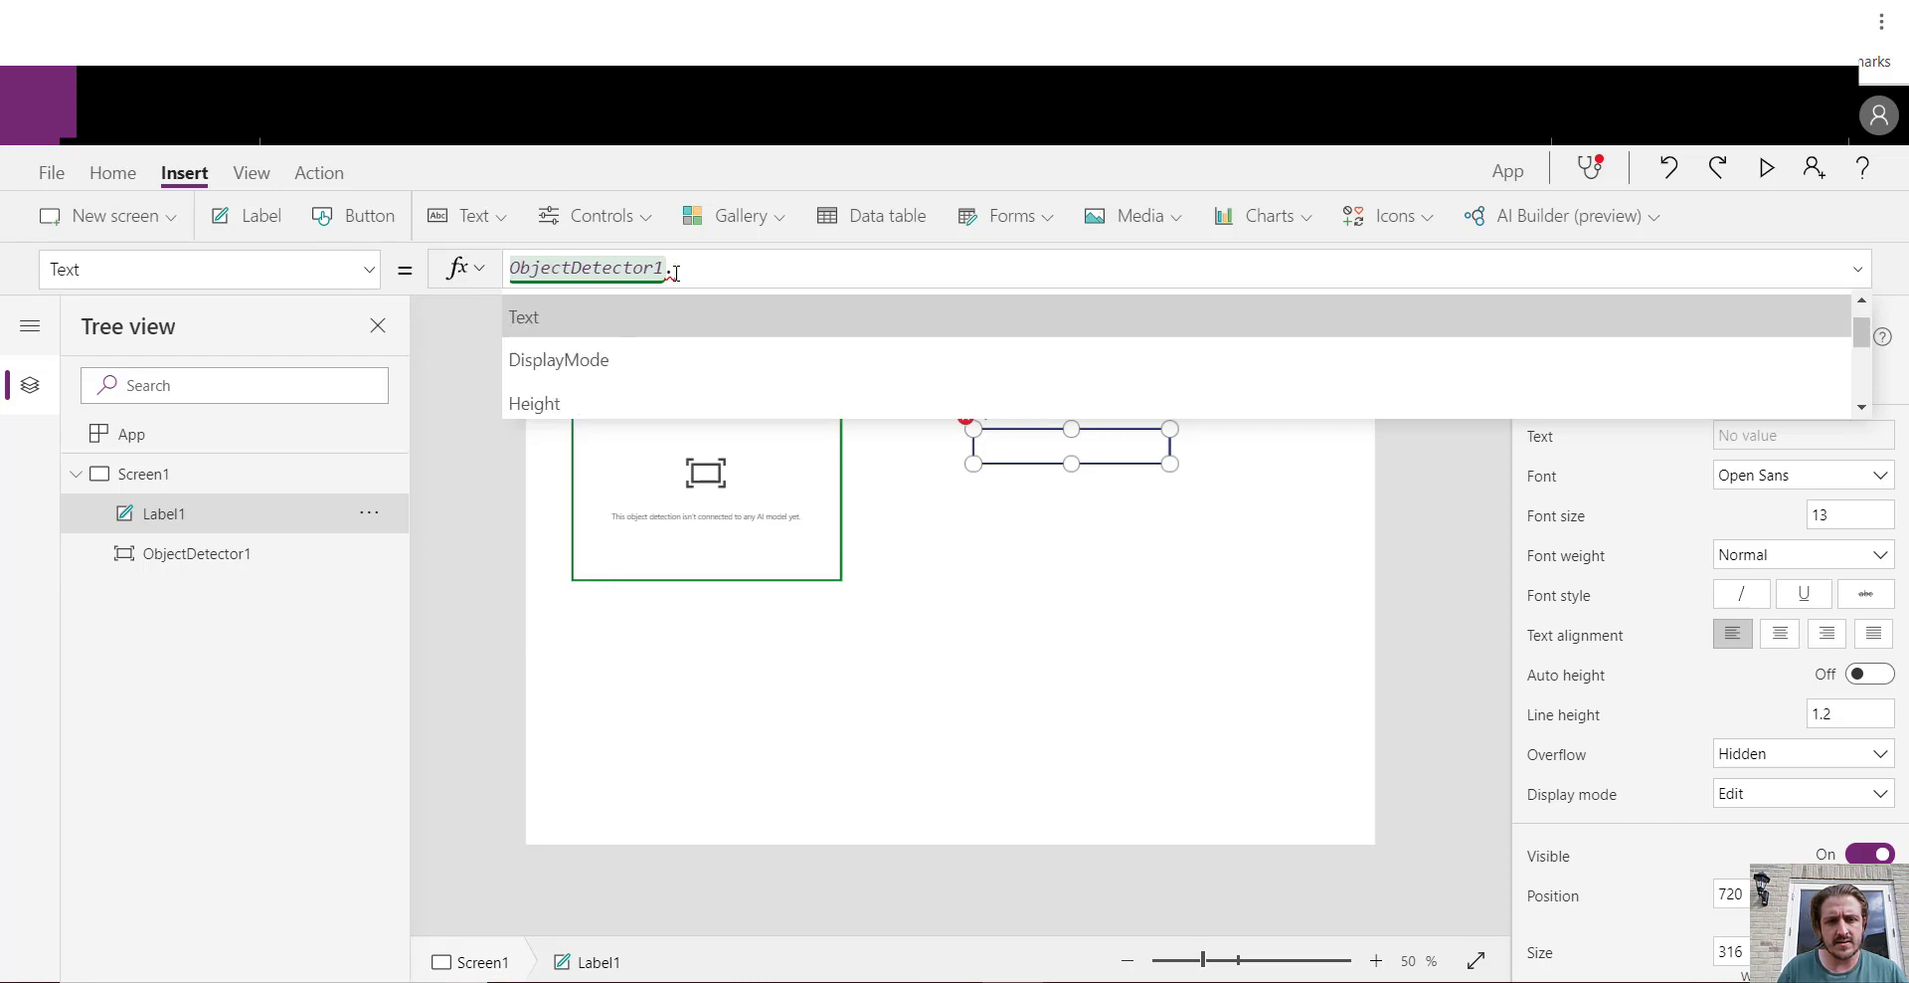
{"action": "key", "text": "Tab"}
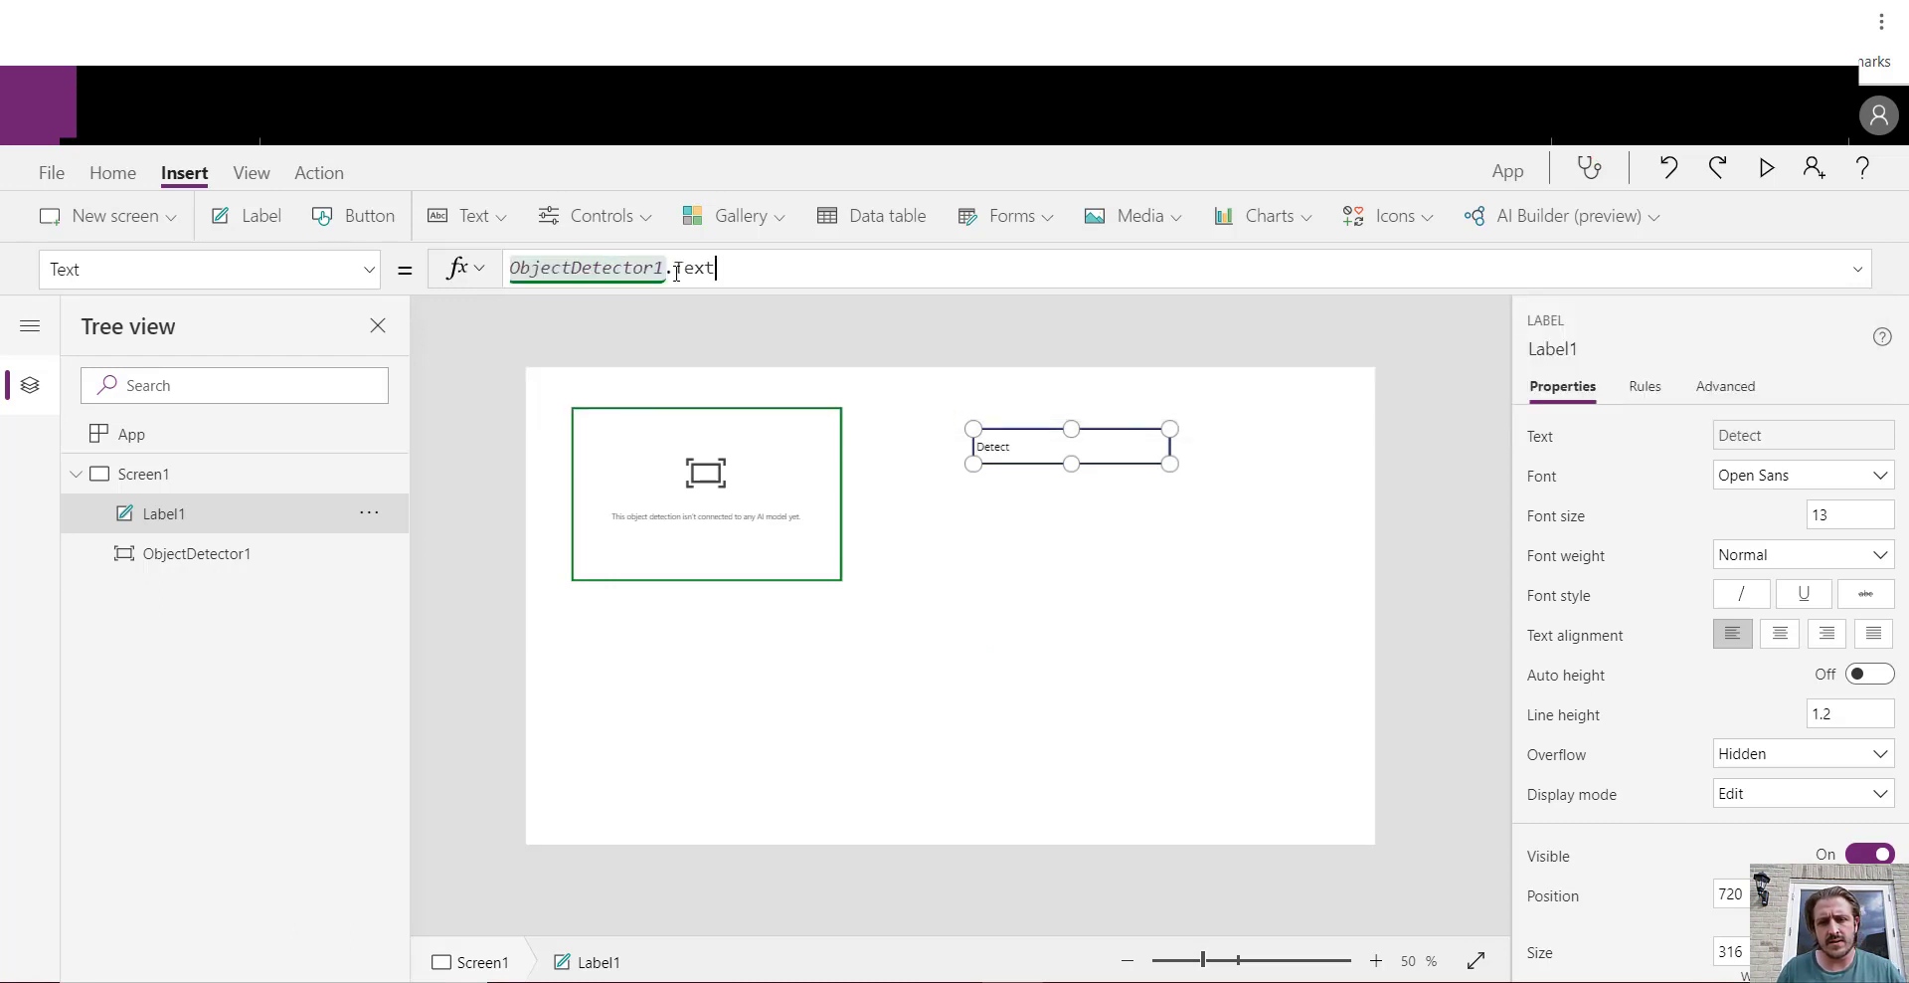
Duplicate the label and place the copy directly below the original
{"action": "left_click", "coordinate": [1099, 453]}
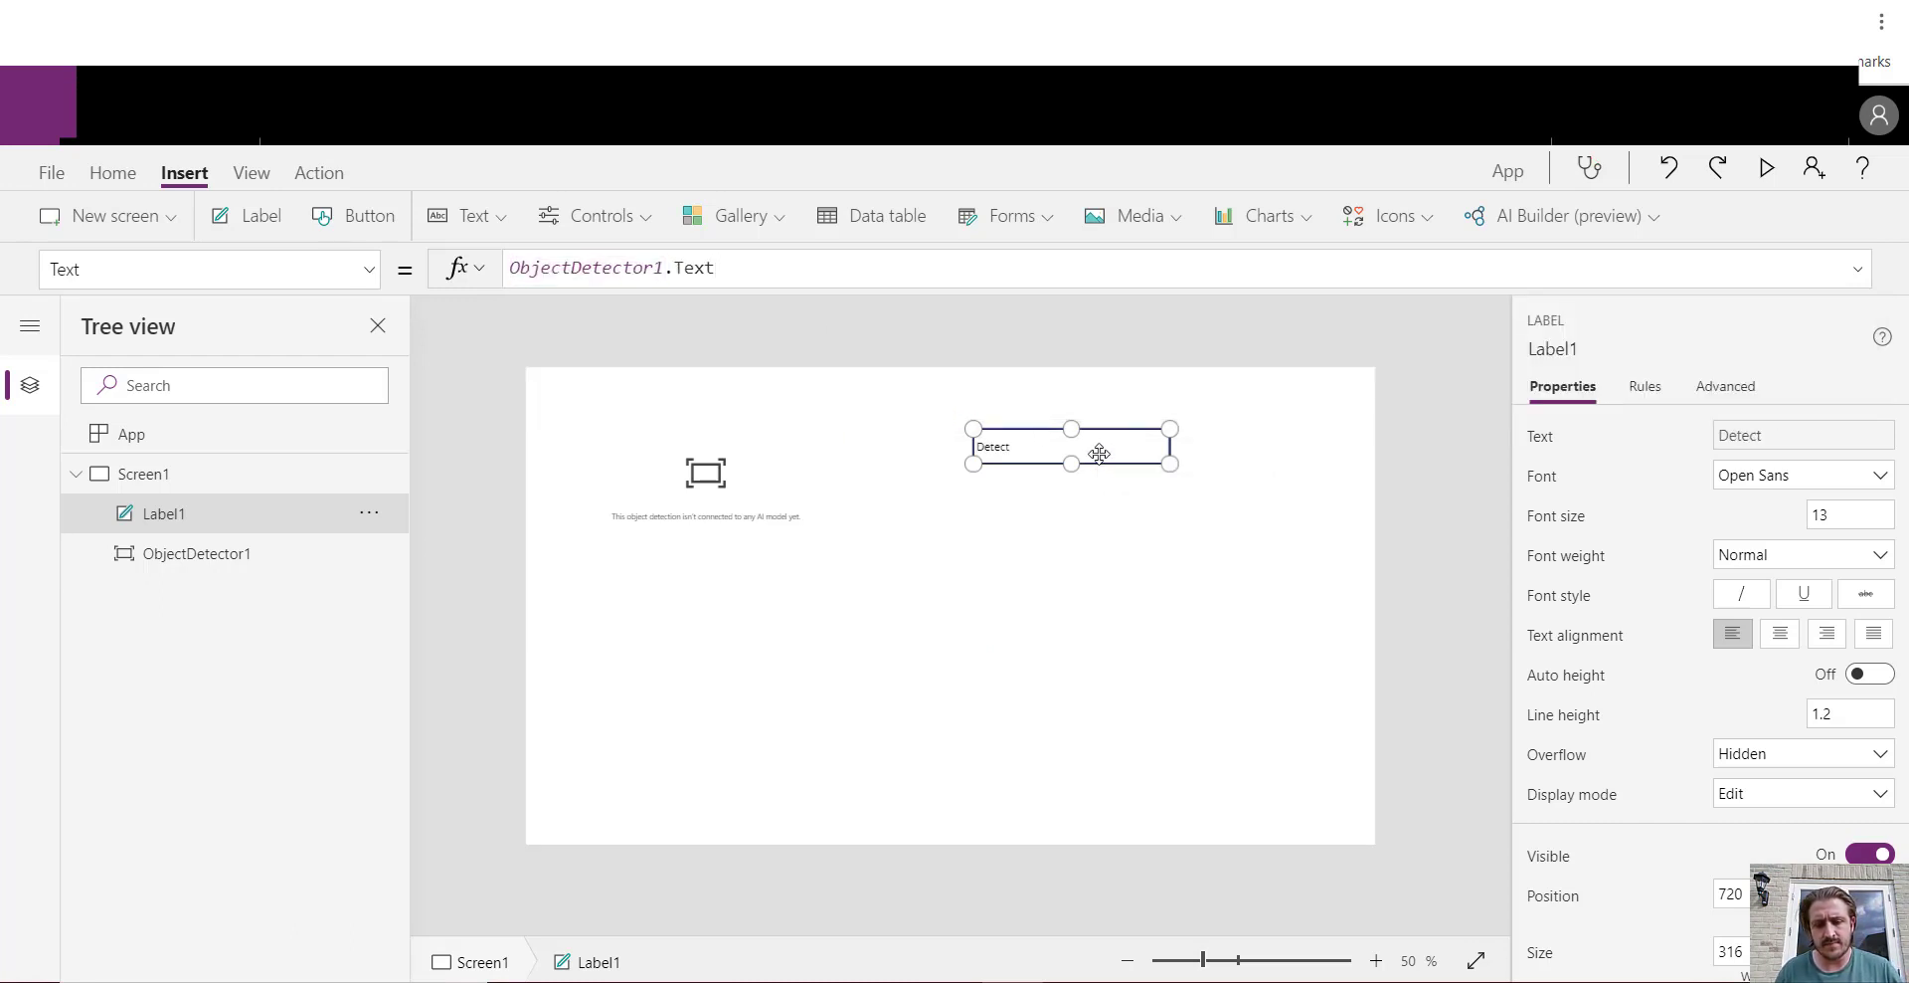
{"action": "key", "text": "ctrl+c"}
{"action": "key", "text": "ctrl+v"}
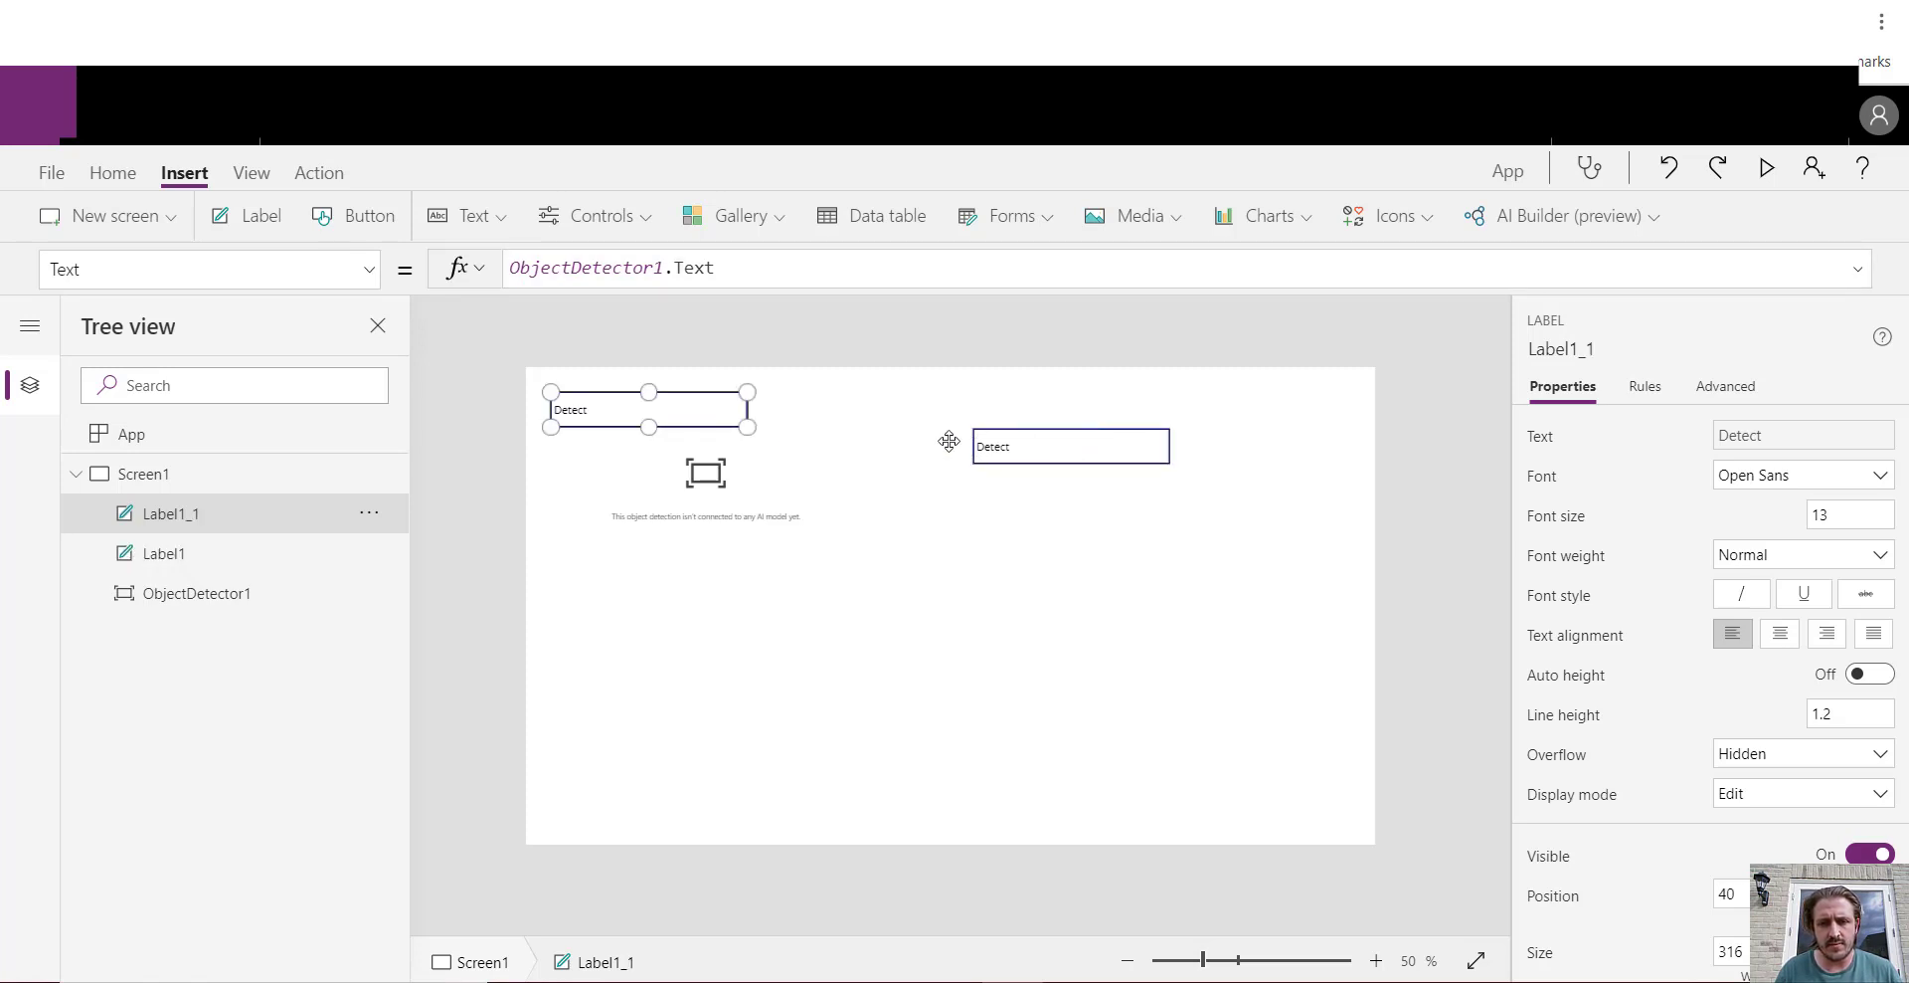
{"action": "left_click_drag", "start_coordinate": [1160, 514], "coordinate": [1072, 491]}
Try to set the copied label's text formula to ObjectDetector1.VisionObjects.count
{"action": "double_click", "coordinate": [696, 269]}
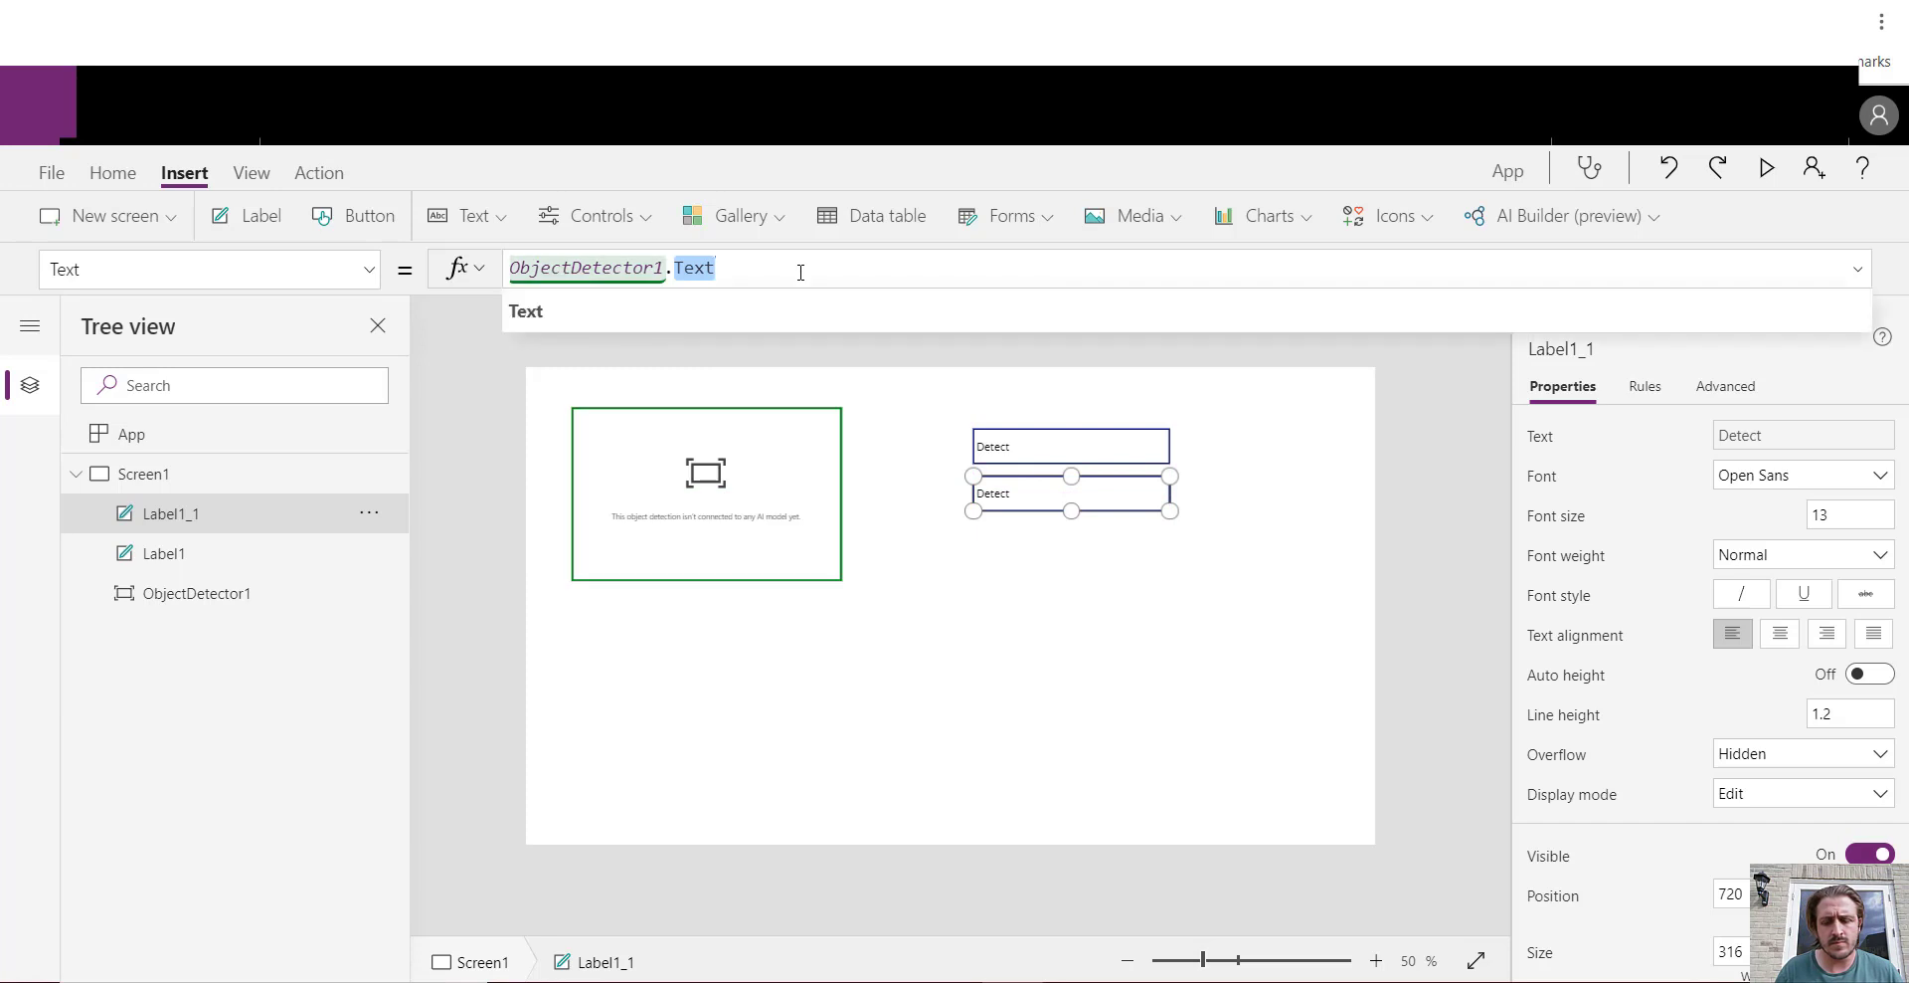
{"action": "key", "text": "BackSpace"}
{"action": "key", "text": "Down"}
{"action": "key", "text": "Down"}
{"action": "key", "text": "Down"}
{"action": "key", "text": "Down"}
{"action": "key", "text": "Down"}
{"action": "key", "text": "Down"}
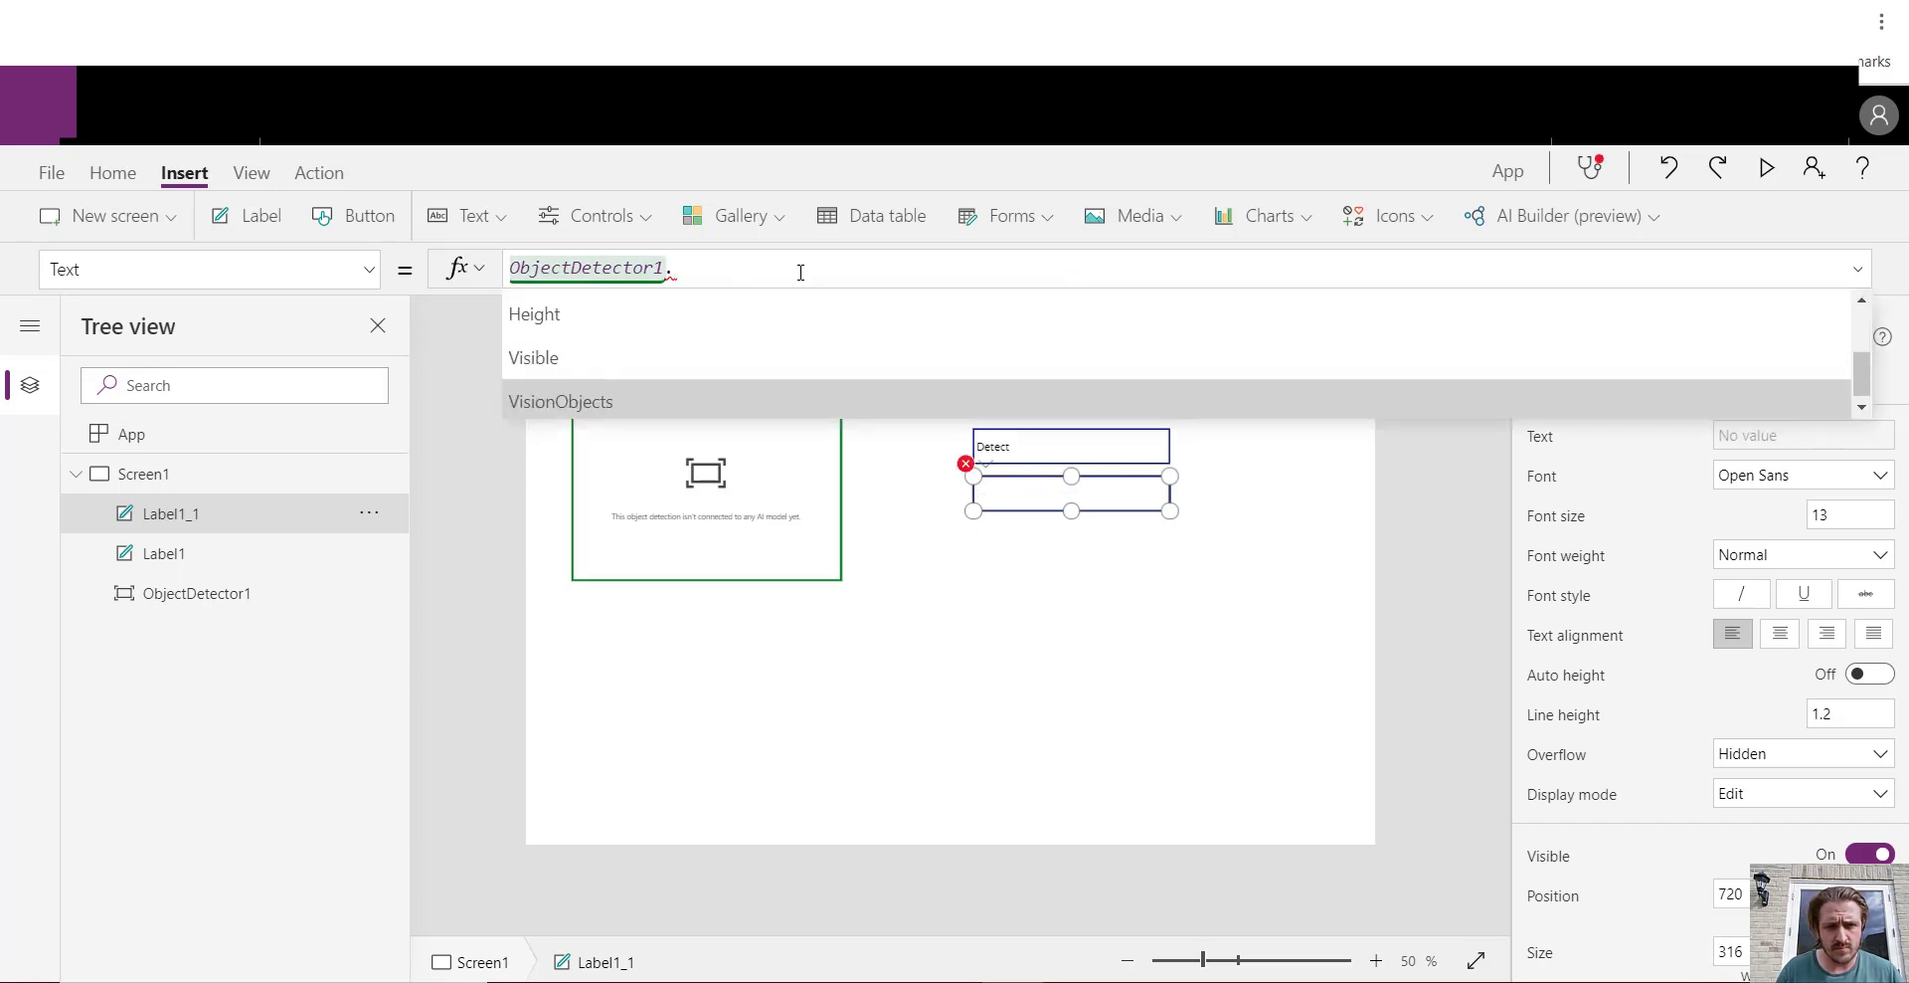
{"action": "key", "text": "Up"}
{"action": "key", "text": "Up"}
{"action": "key", "text": "Tab"}
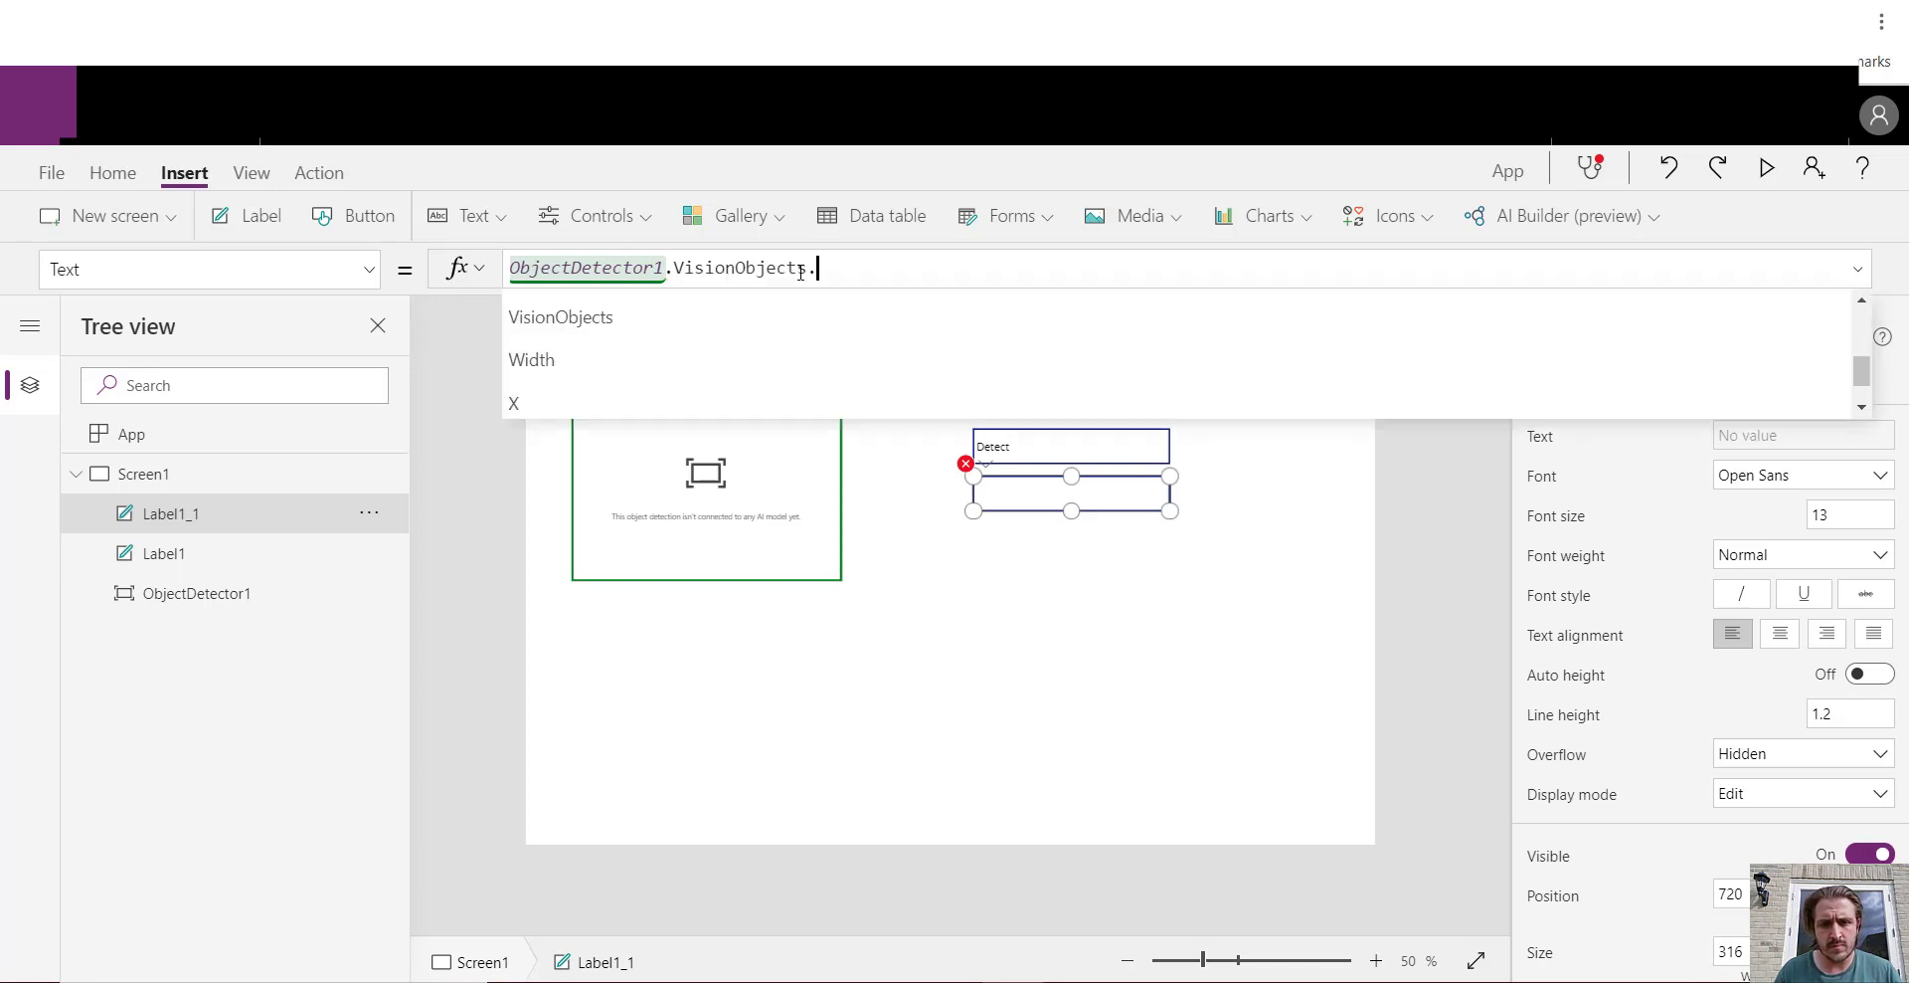
{"action": "type", "text": "."}
{"action": "key", "text": "Tab"}
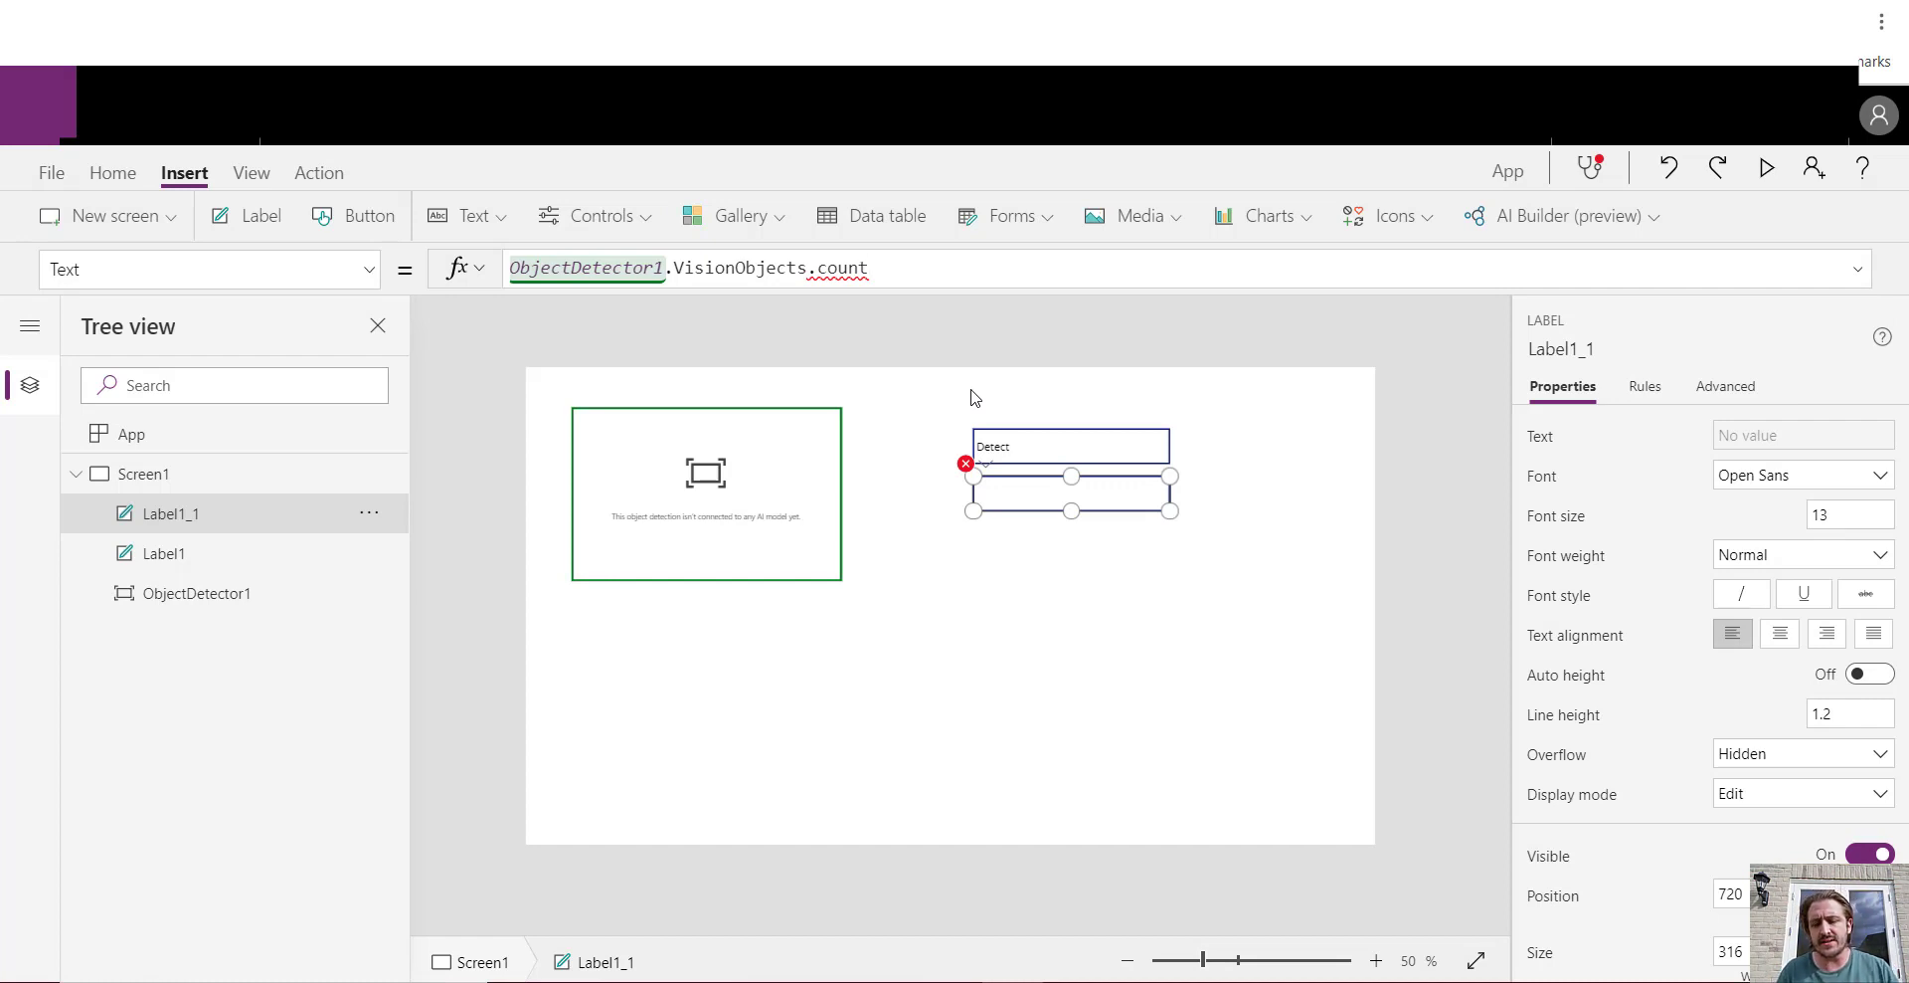
Delete both text labels from the screen
{"action": "key", "text": "Delete"}
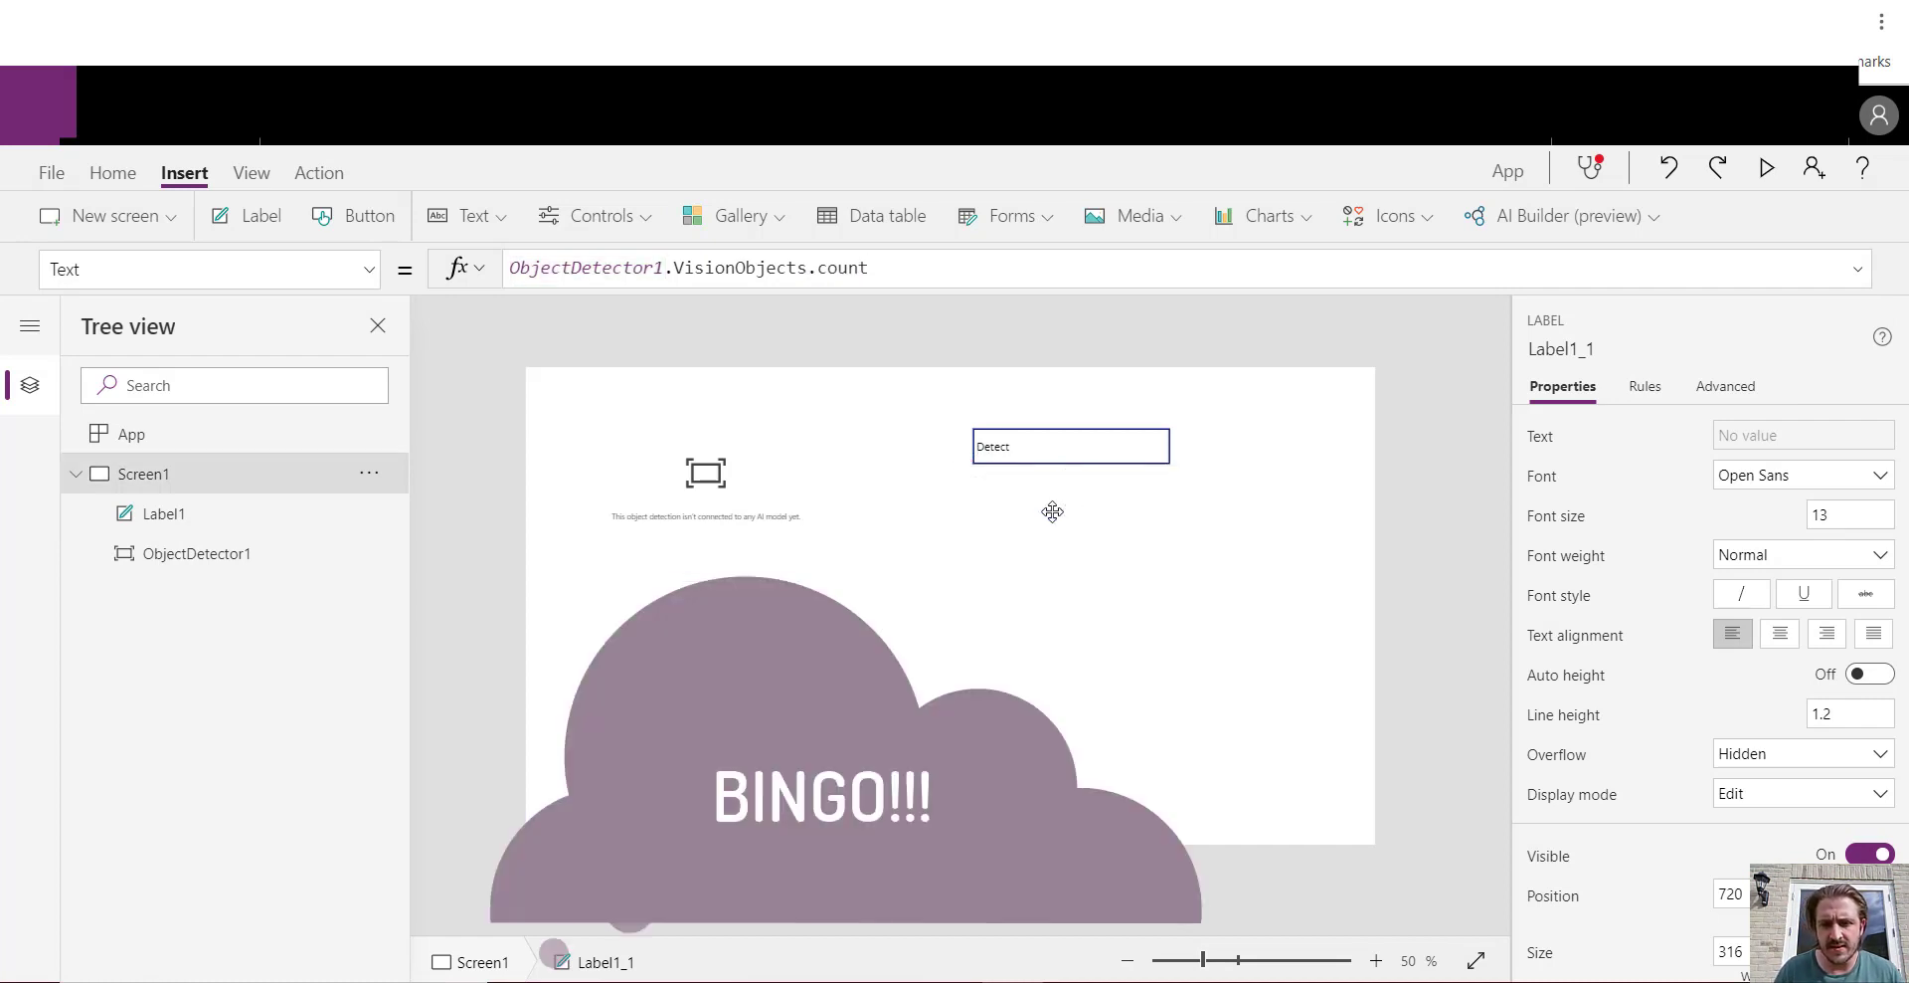
{"action": "left_click", "coordinate": [1062, 459]}
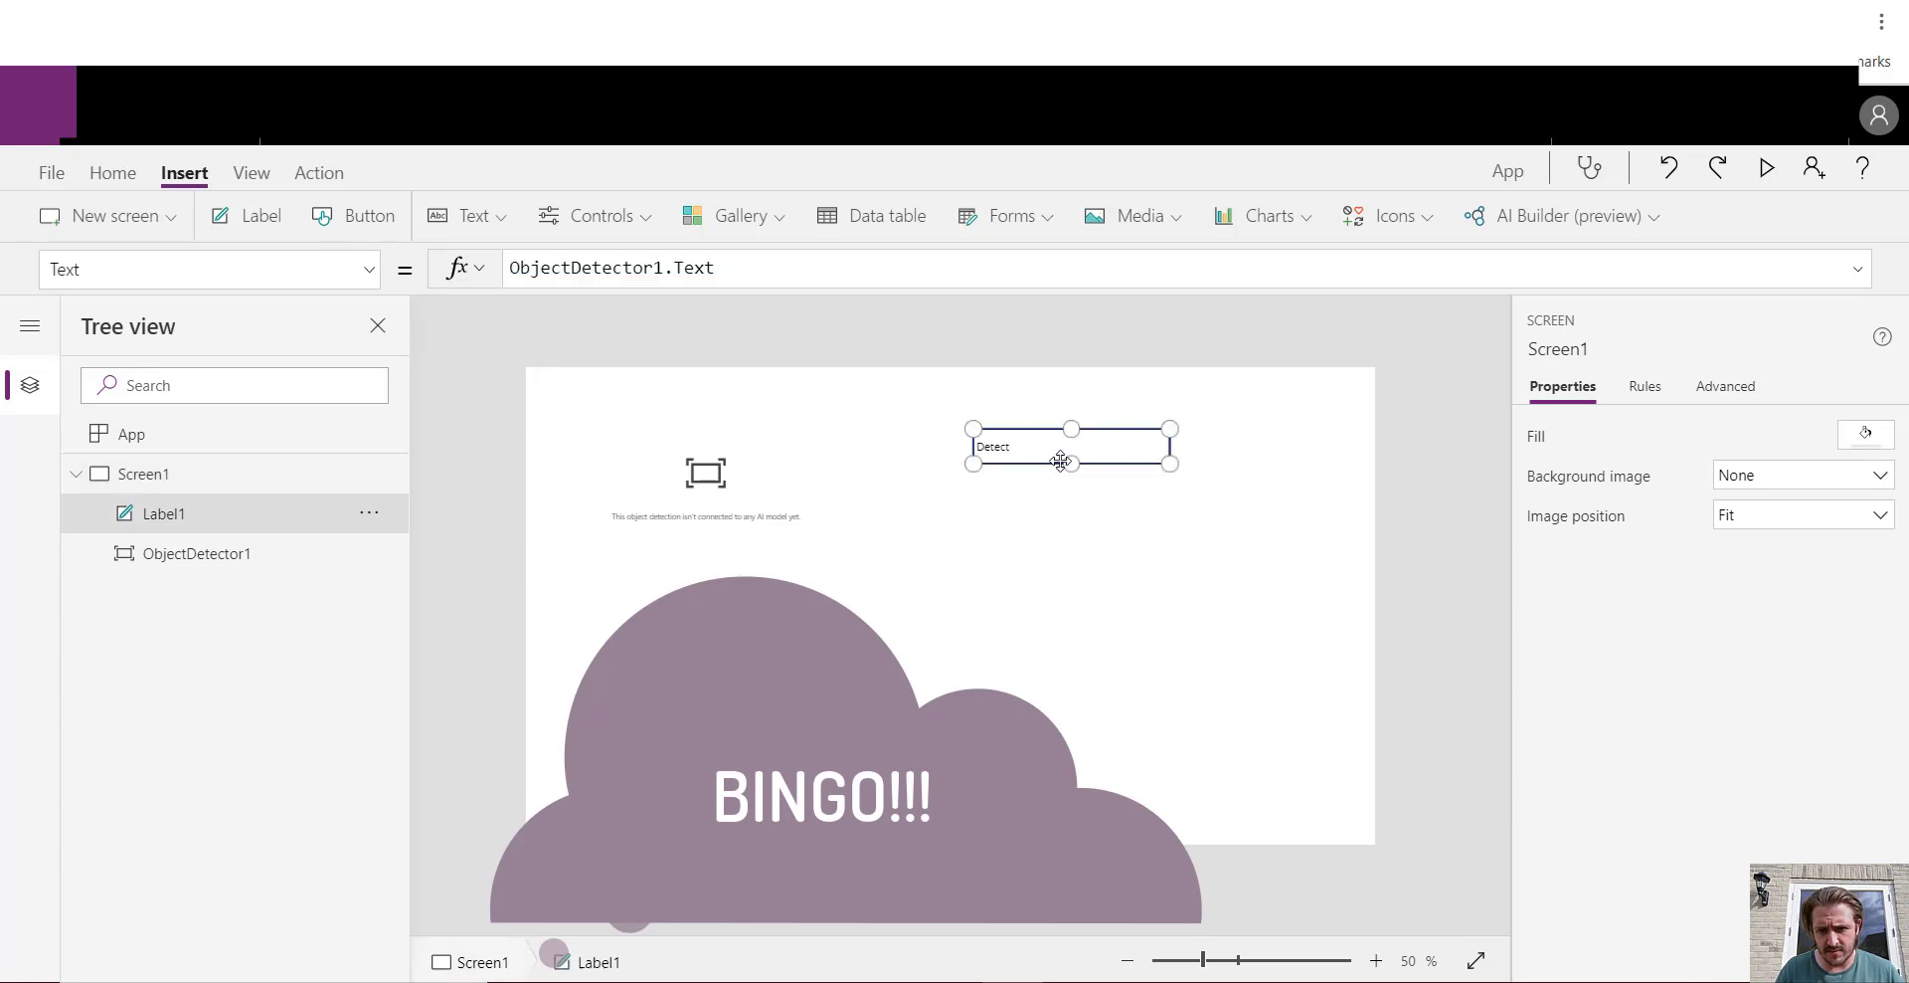
{"action": "key", "text": "Delete"}
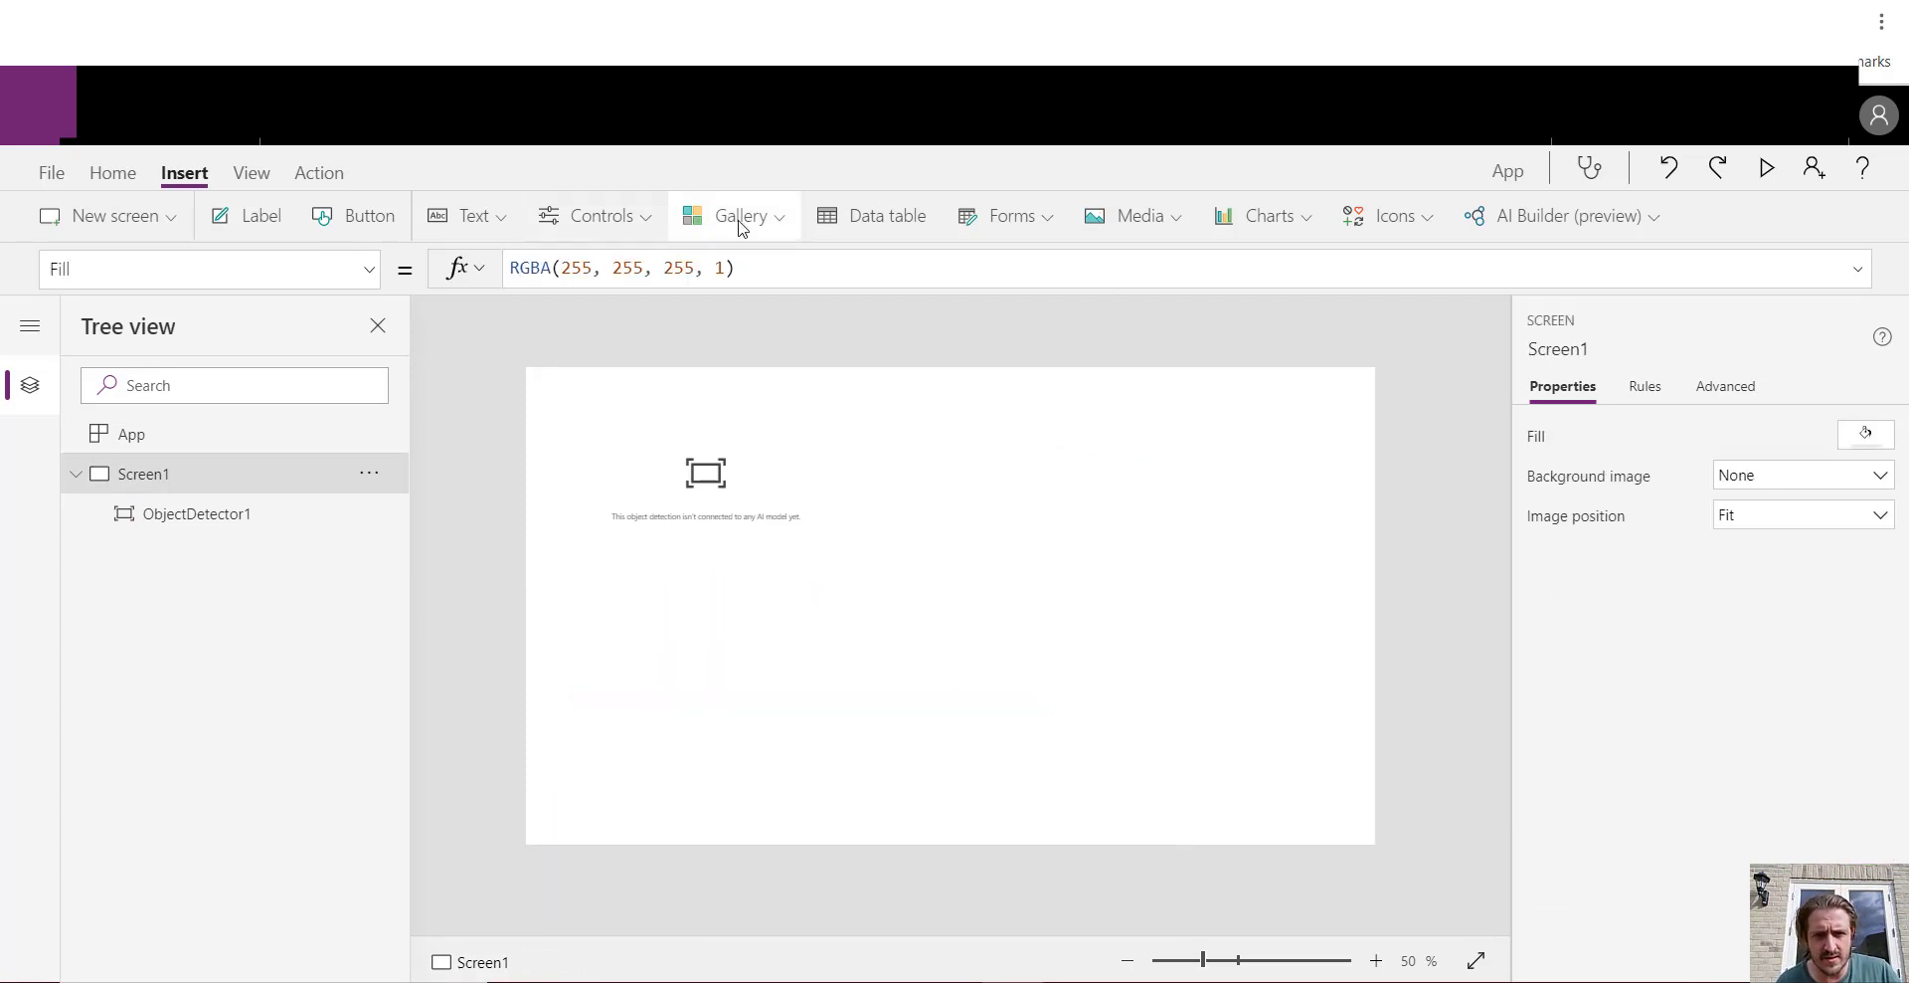
Insert a vertical gallery with sample items and place it beside the object detector at about X 684, Y 102
{"action": "left_click", "coordinate": [740, 227]}
{"action": "left_click", "coordinate": [800, 329]}
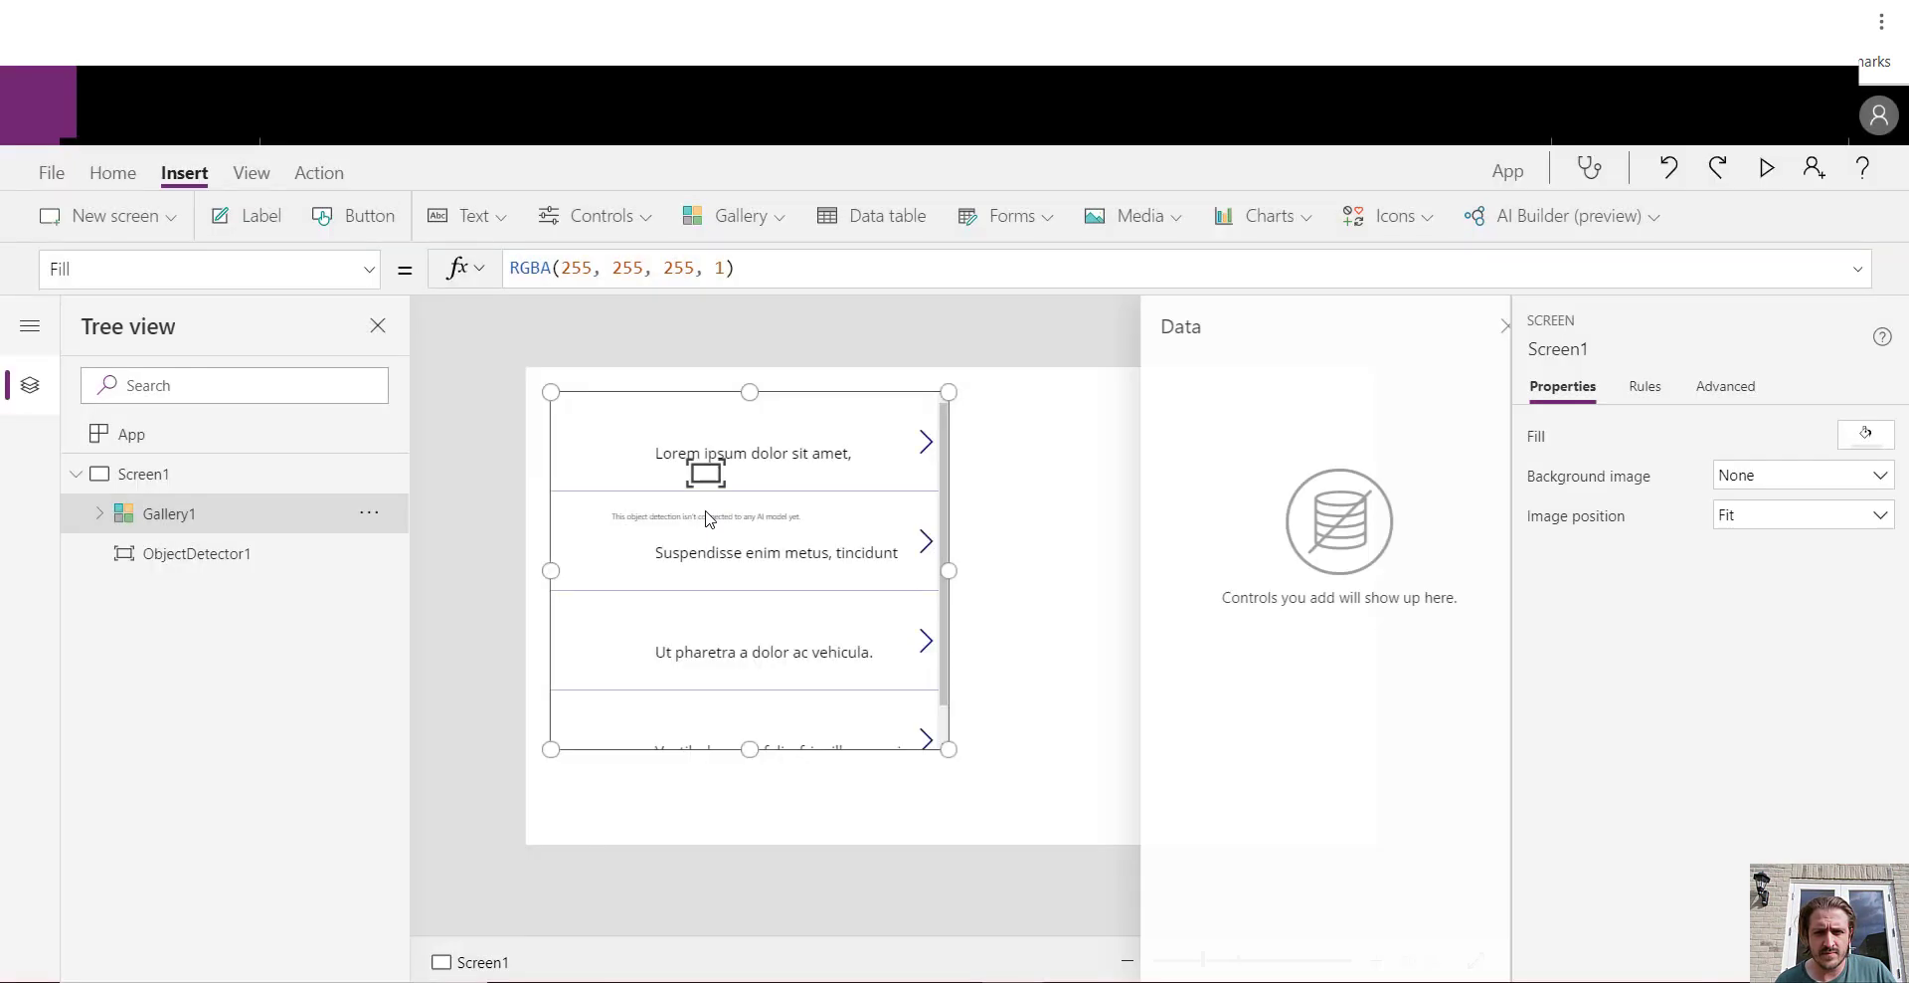
{"action": "left_click_drag", "start_coordinate": [958, 554], "coordinate": [1112, 547]}
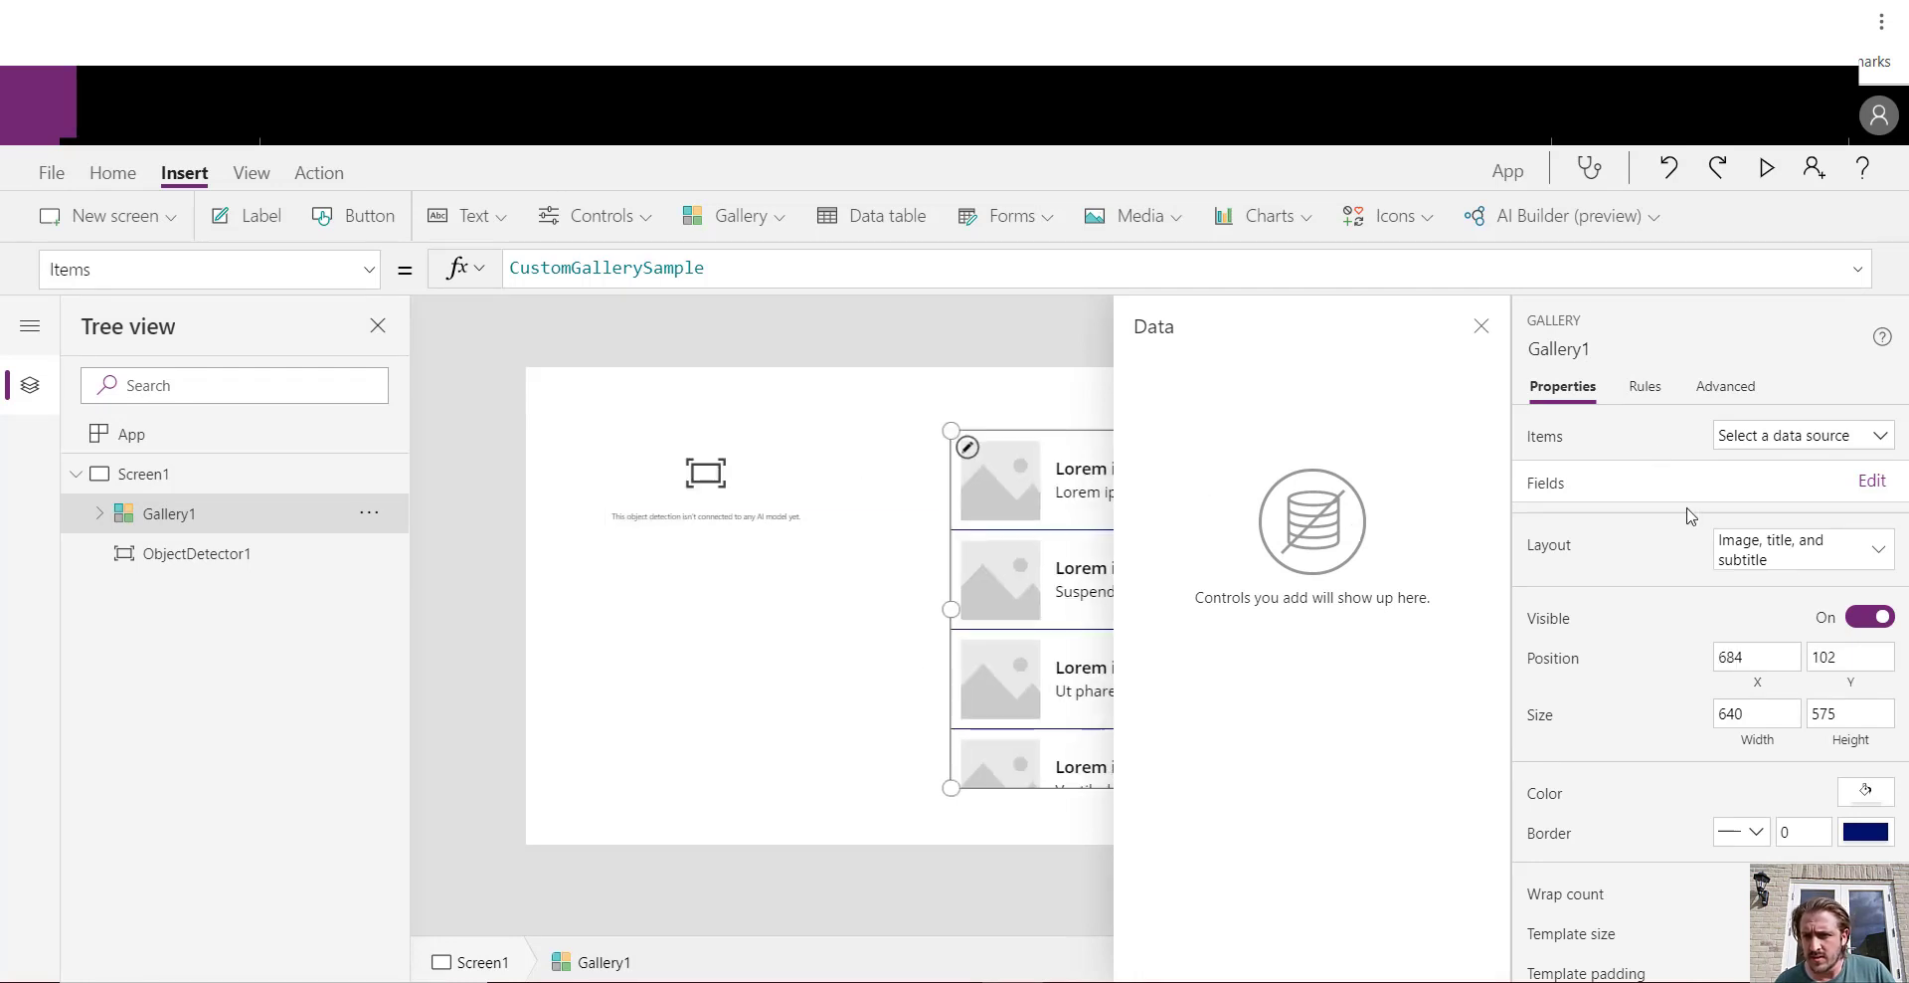
{"action": "left_click", "coordinate": [1768, 439]}
{"action": "left_click", "coordinate": [1482, 328]}
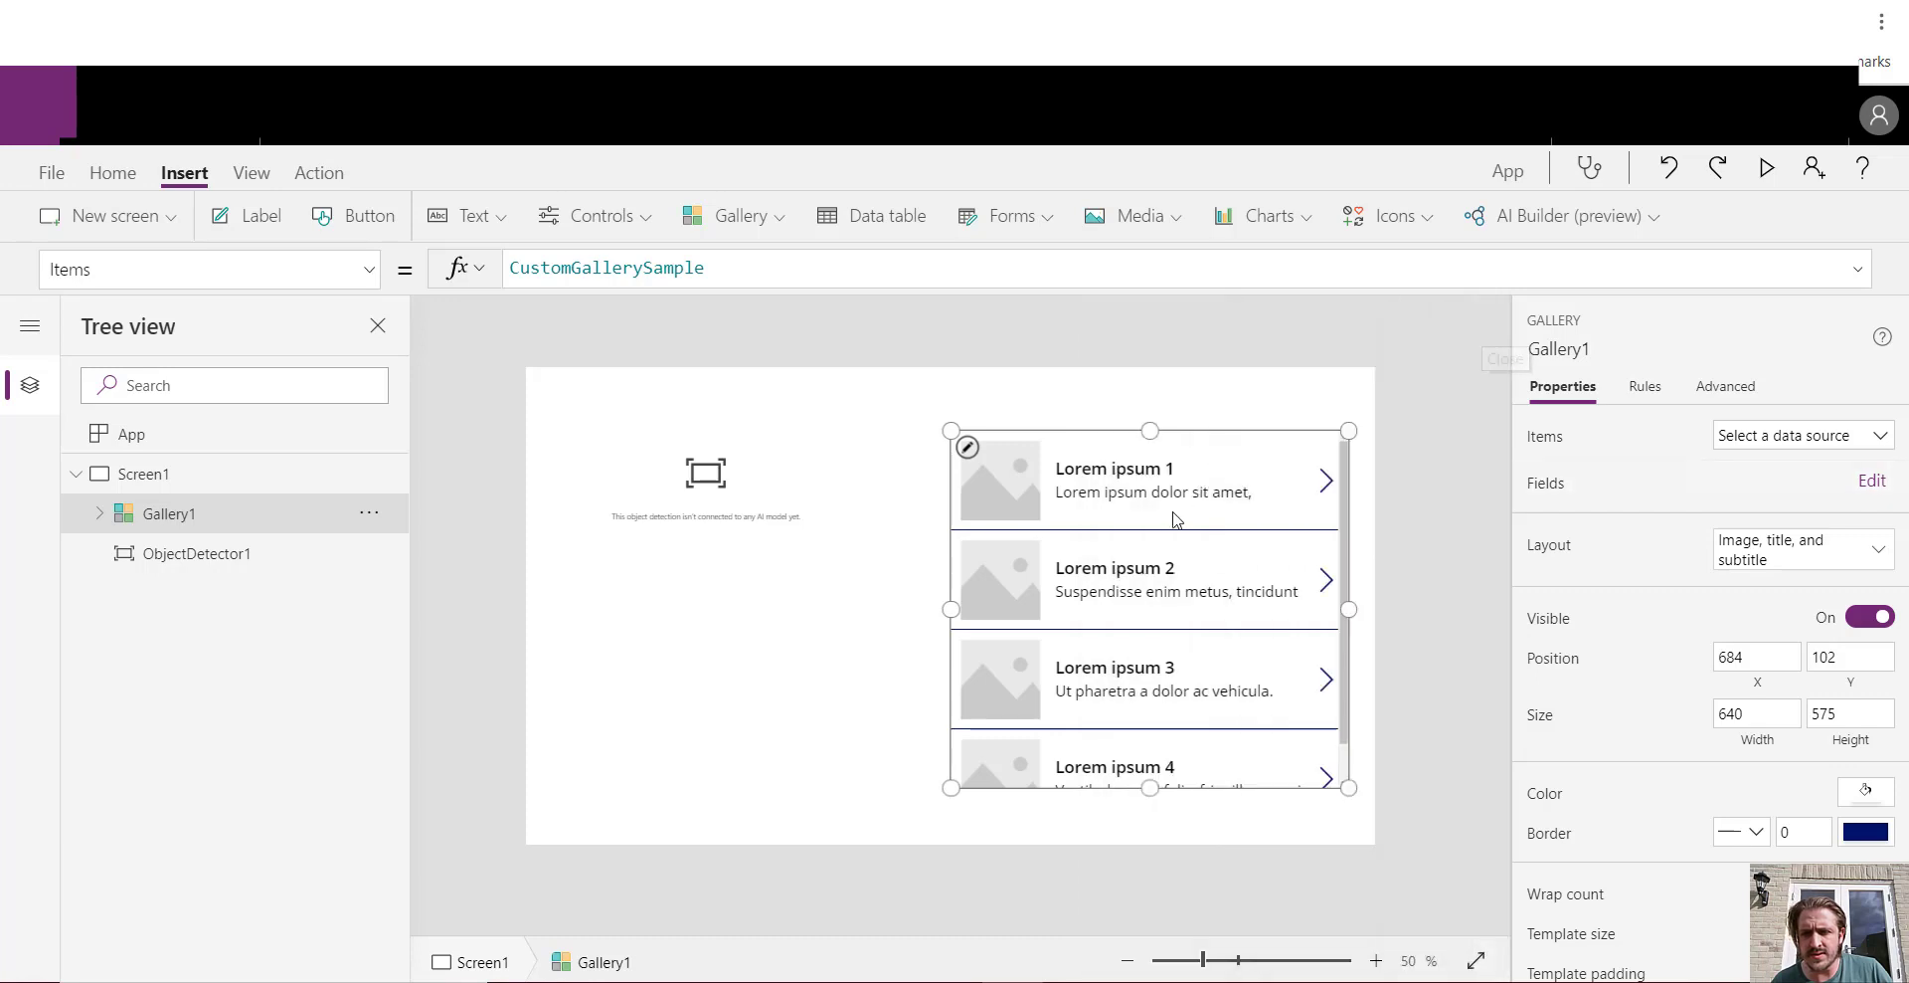
Open the AI model selection for the object detector and refresh the list of models
{"action": "left_click", "coordinate": [671, 502]}
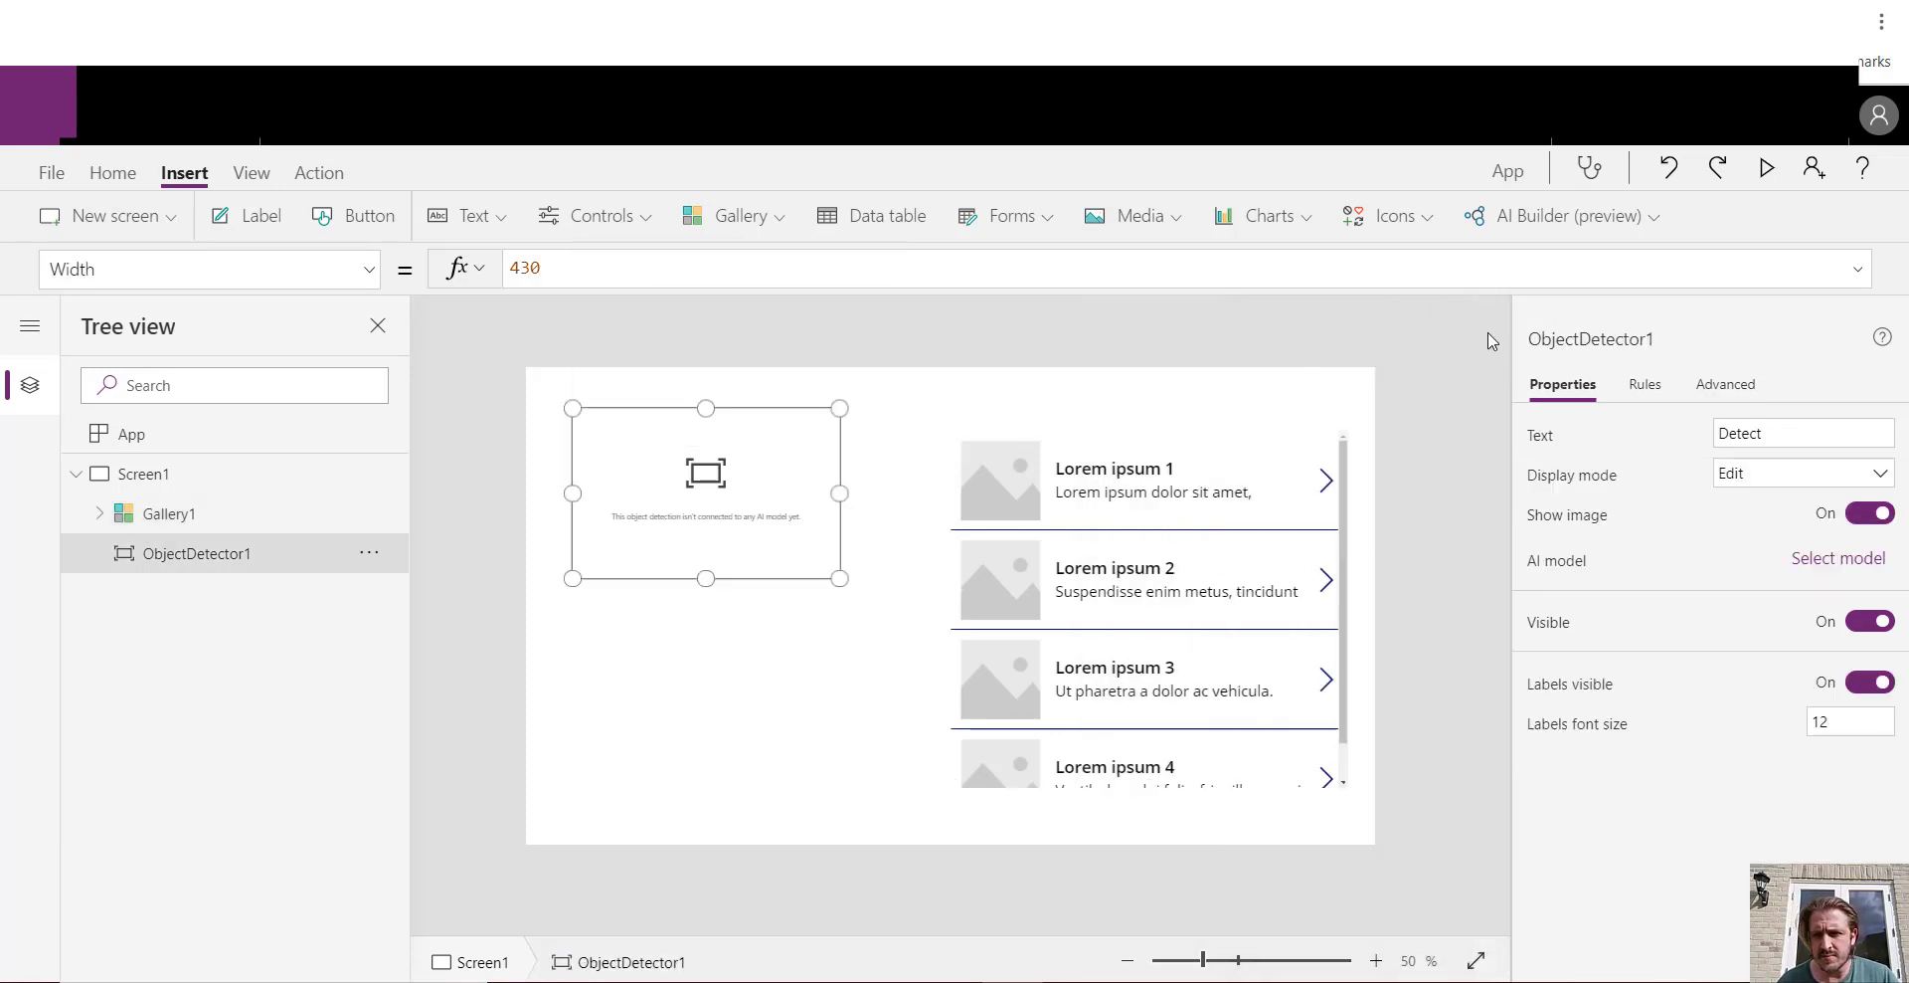
{"action": "left_click", "coordinate": [1730, 386]}
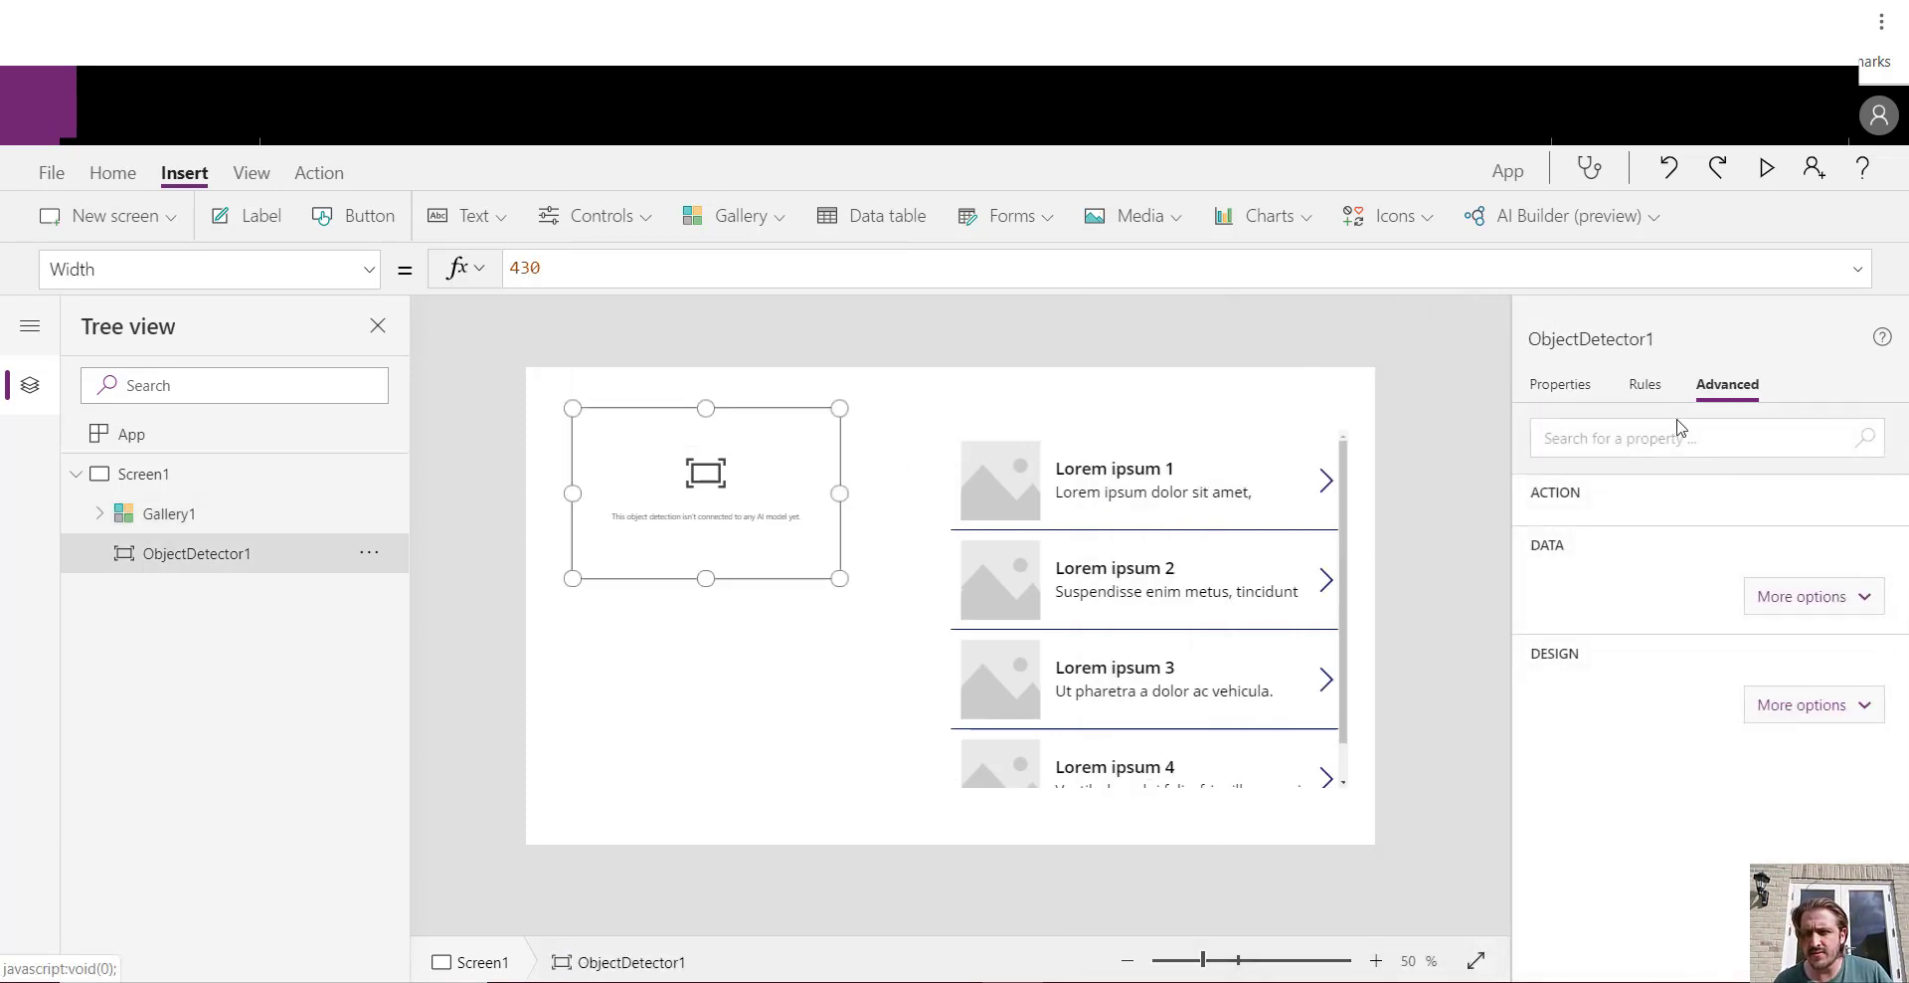
{"action": "left_click", "coordinate": [1580, 389]}
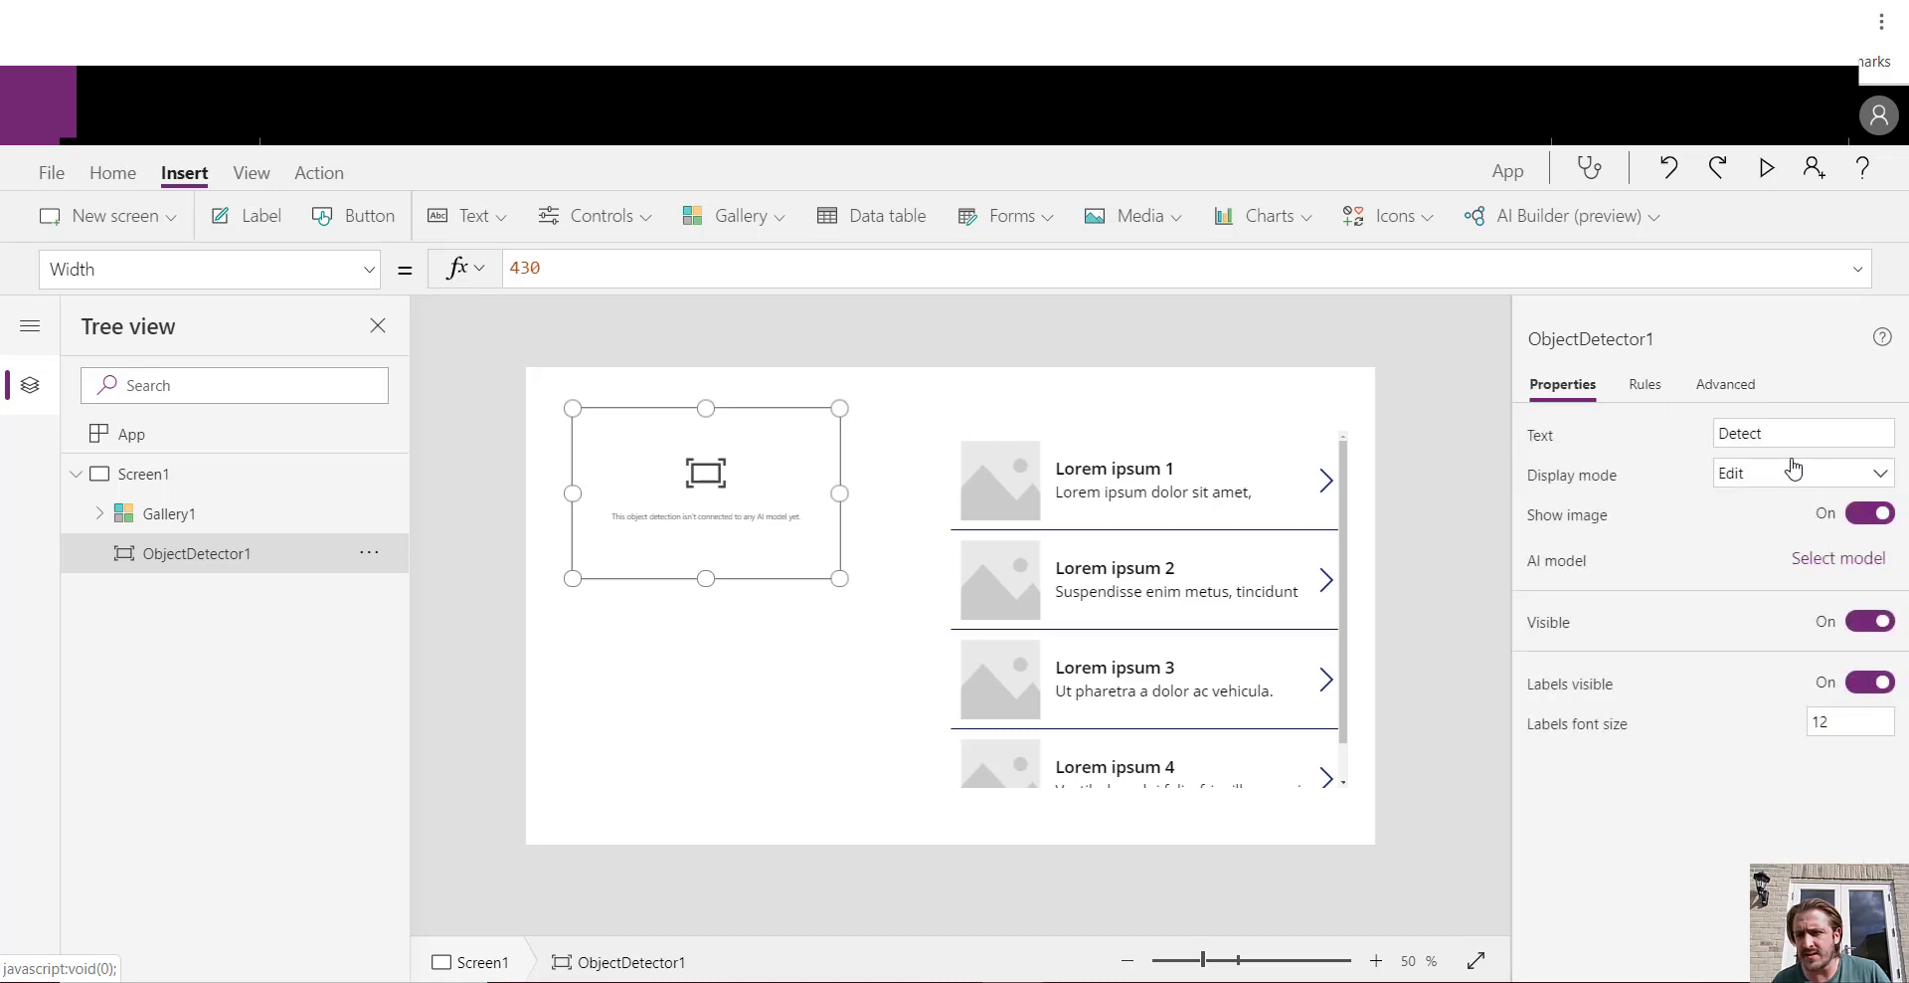
{"action": "left_click", "coordinate": [1820, 558]}
{"action": "left_click", "coordinate": [1478, 438]}
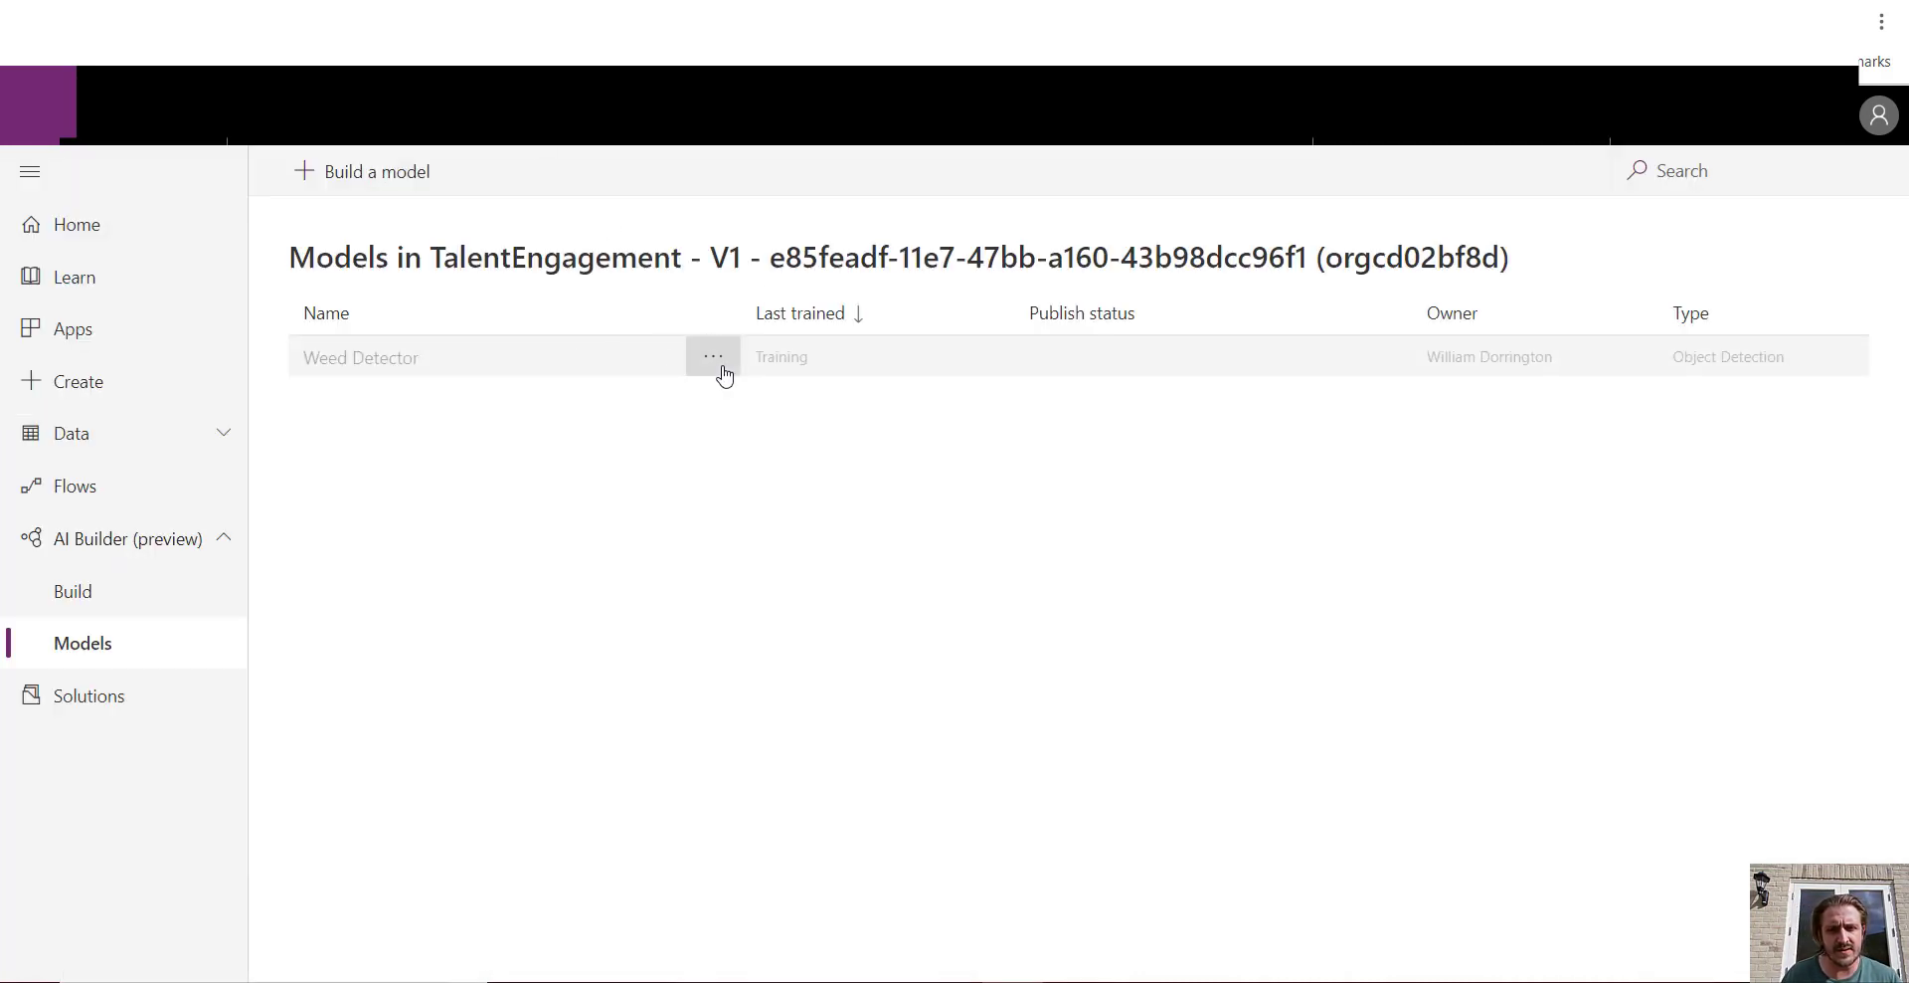
Open the details of the Weed Detector model in the AI Builder models list and publish its last trained version
{"action": "left_click", "coordinate": [713, 356]}
{"action": "left_click", "coordinate": [425, 614]}
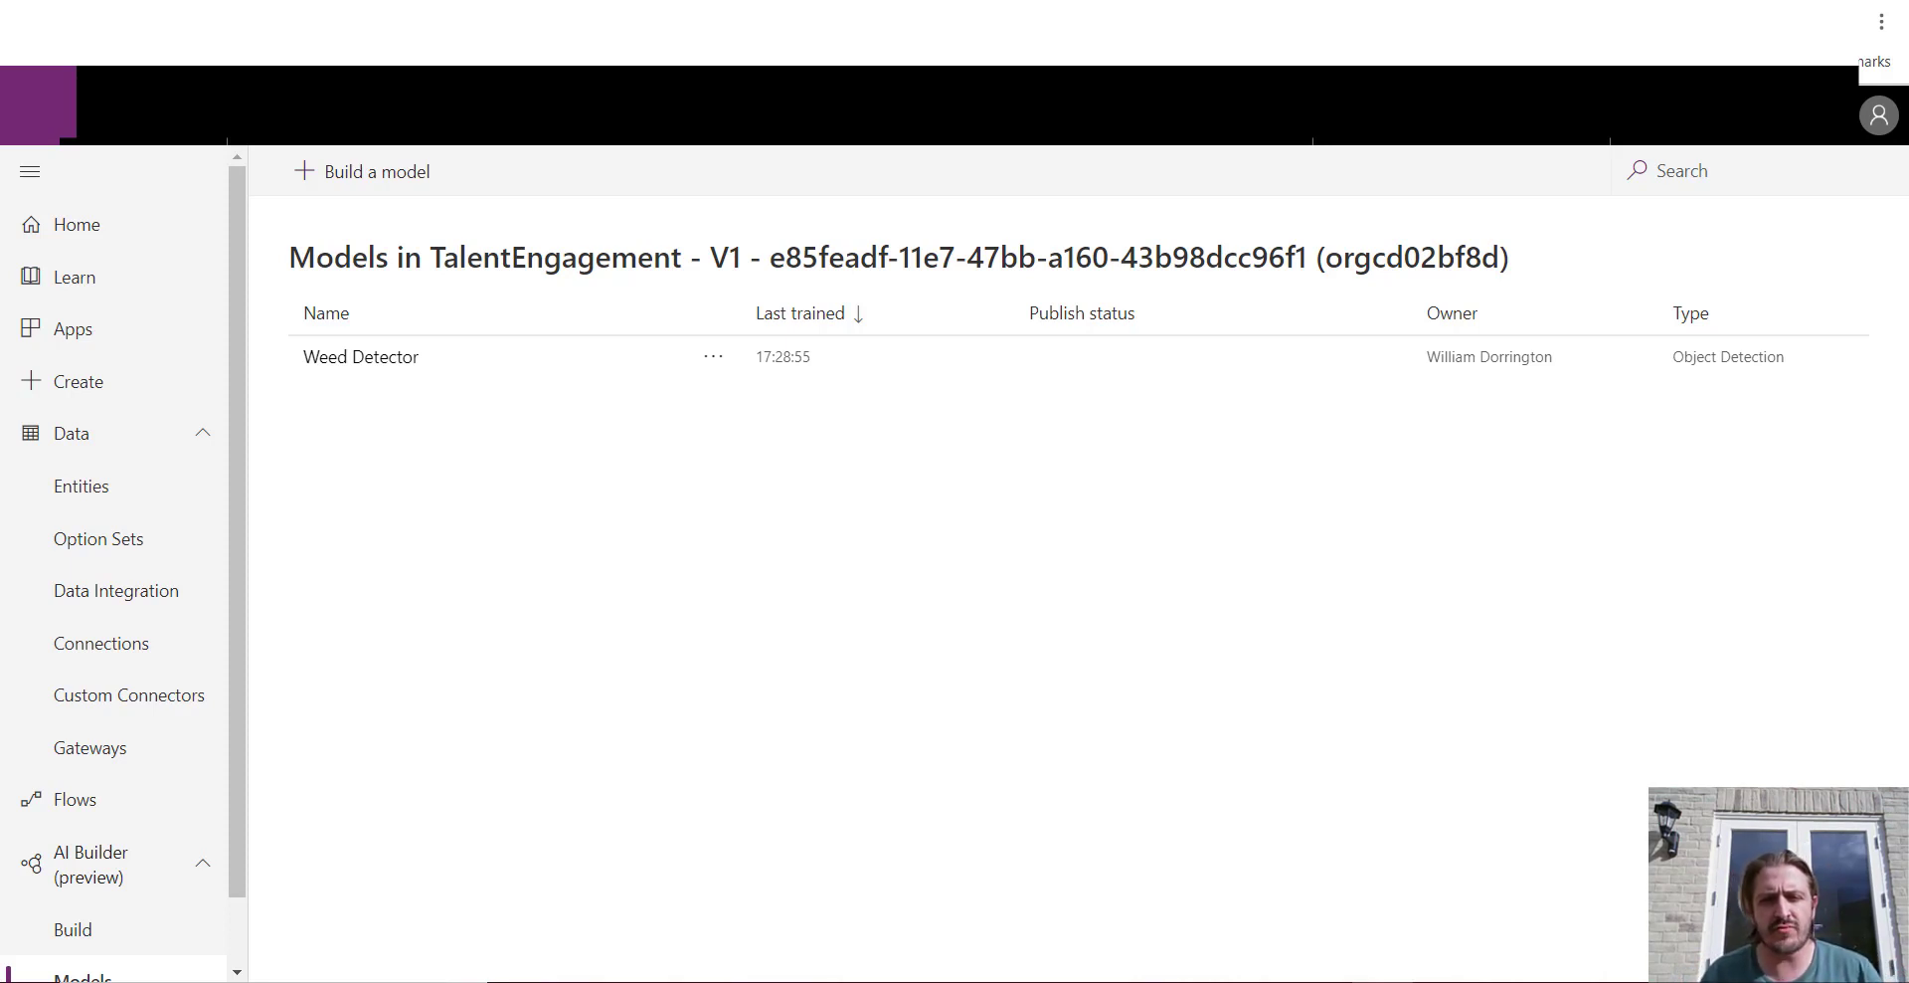
{"action": "left_click", "coordinate": [711, 358]}
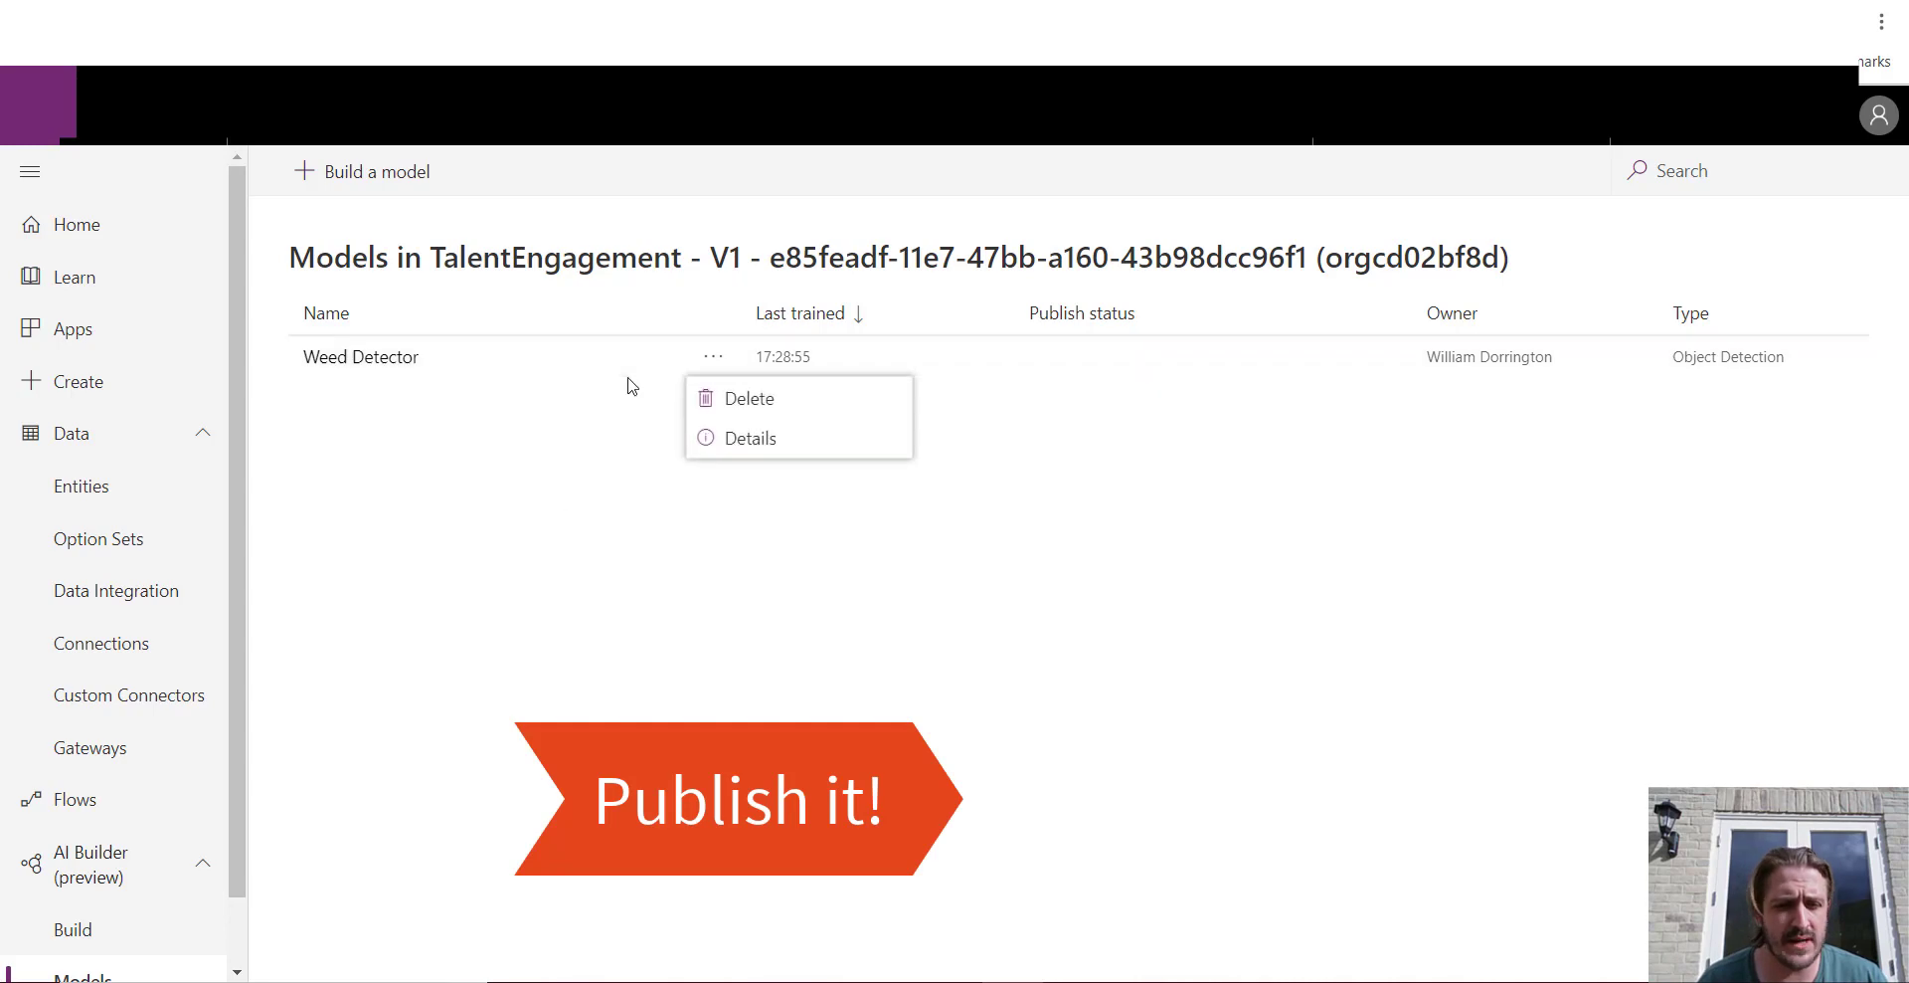
{"action": "left_click", "coordinate": [777, 450]}
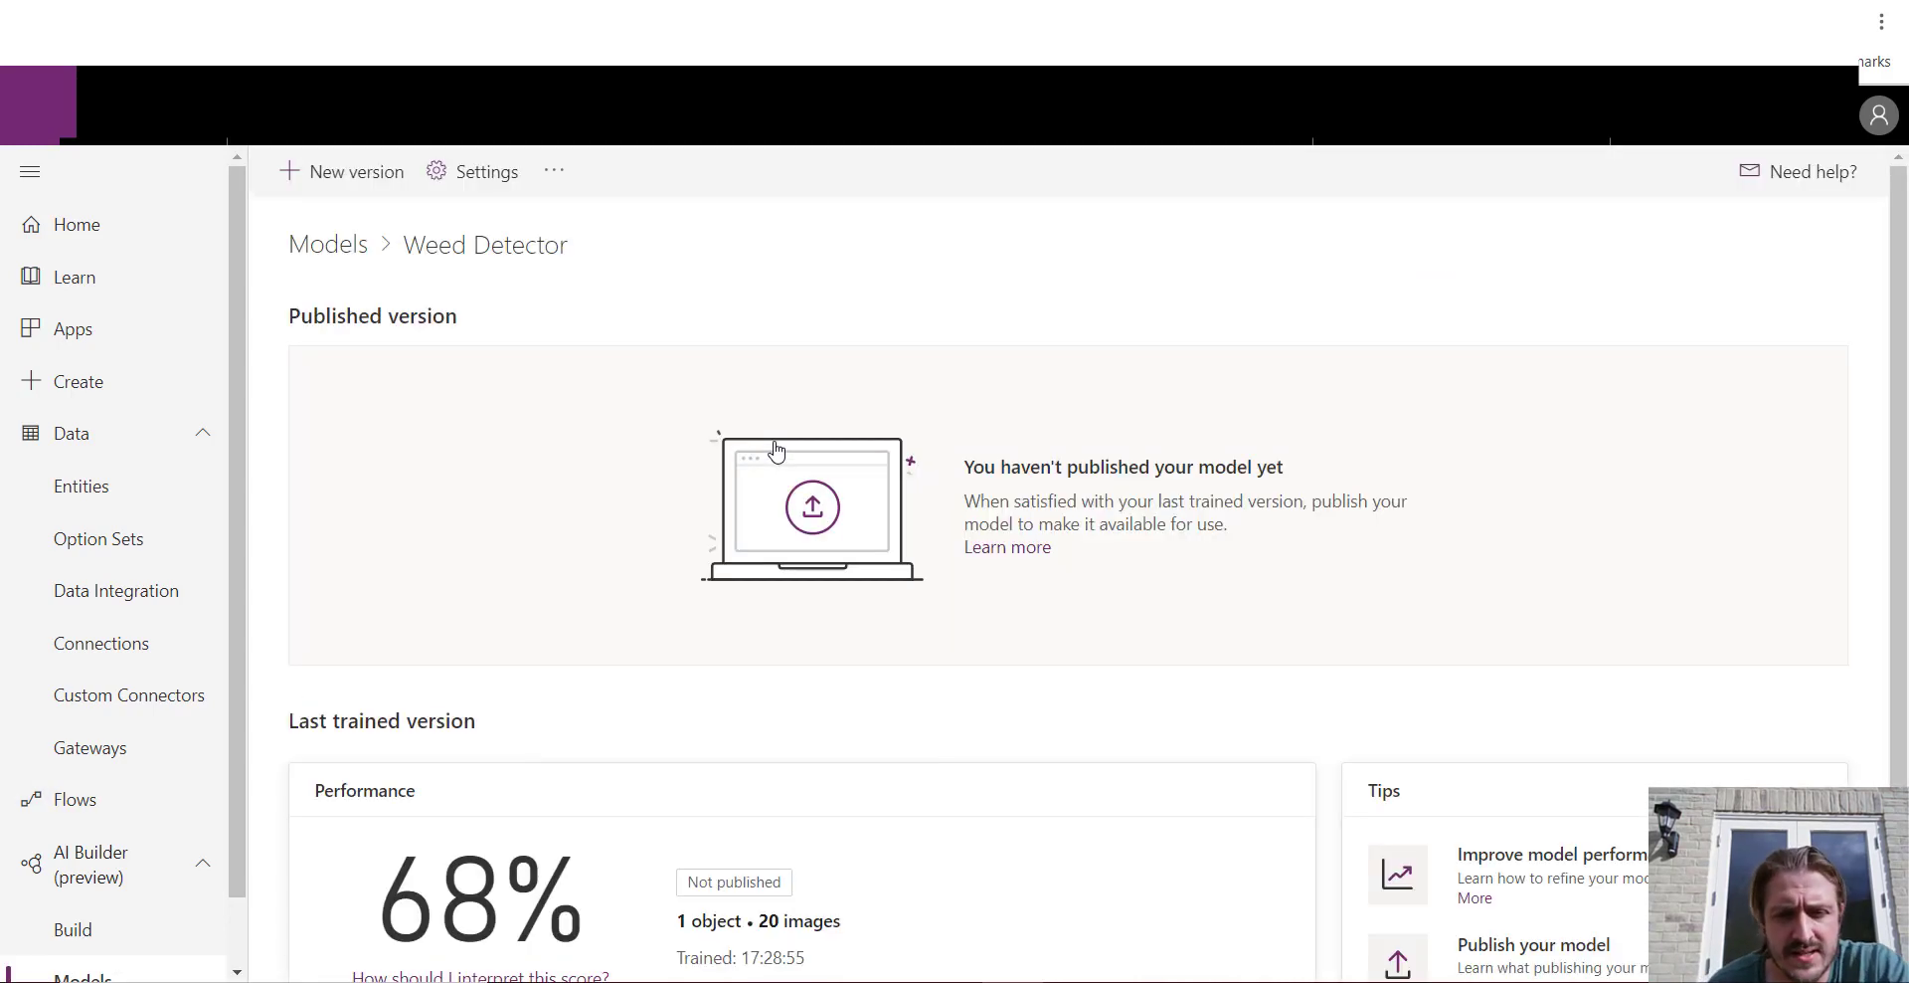
{"action": "scroll", "coordinate": [610, 719], "scroll_direction": "down", "scroll_amount": 3}
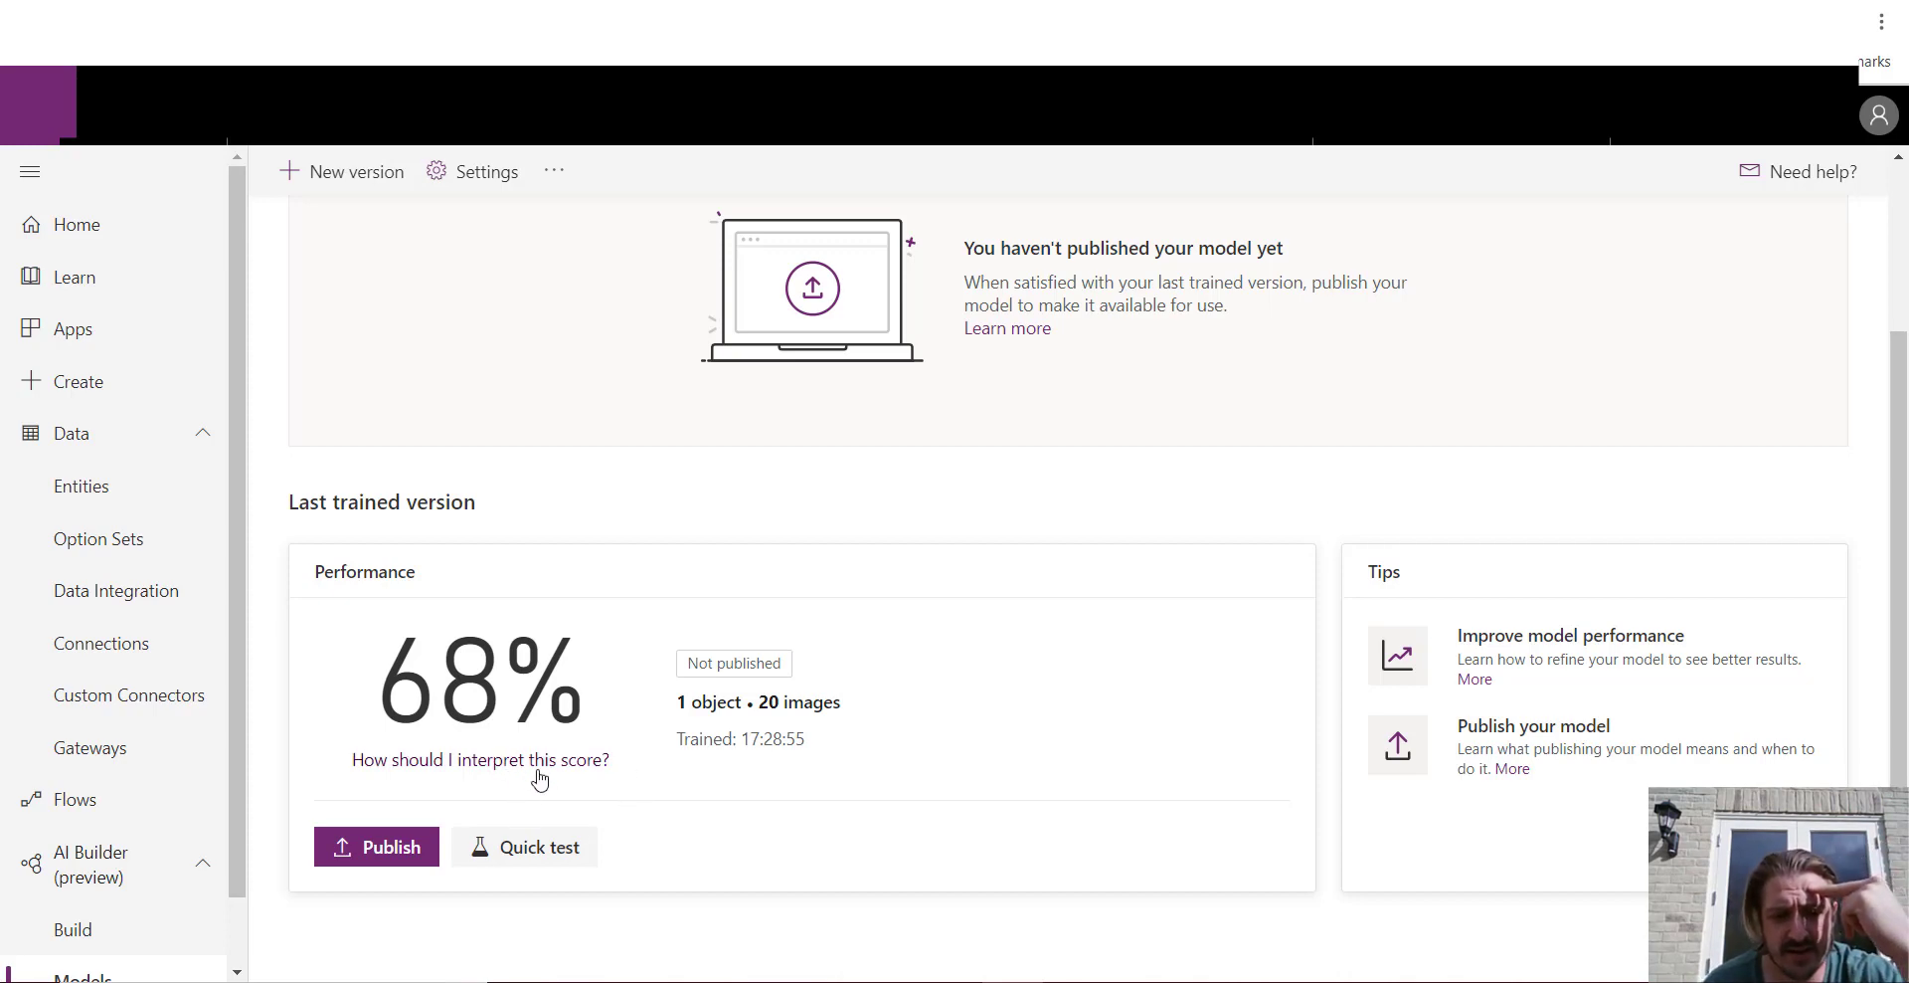
{"action": "left_click", "coordinate": [402, 861]}
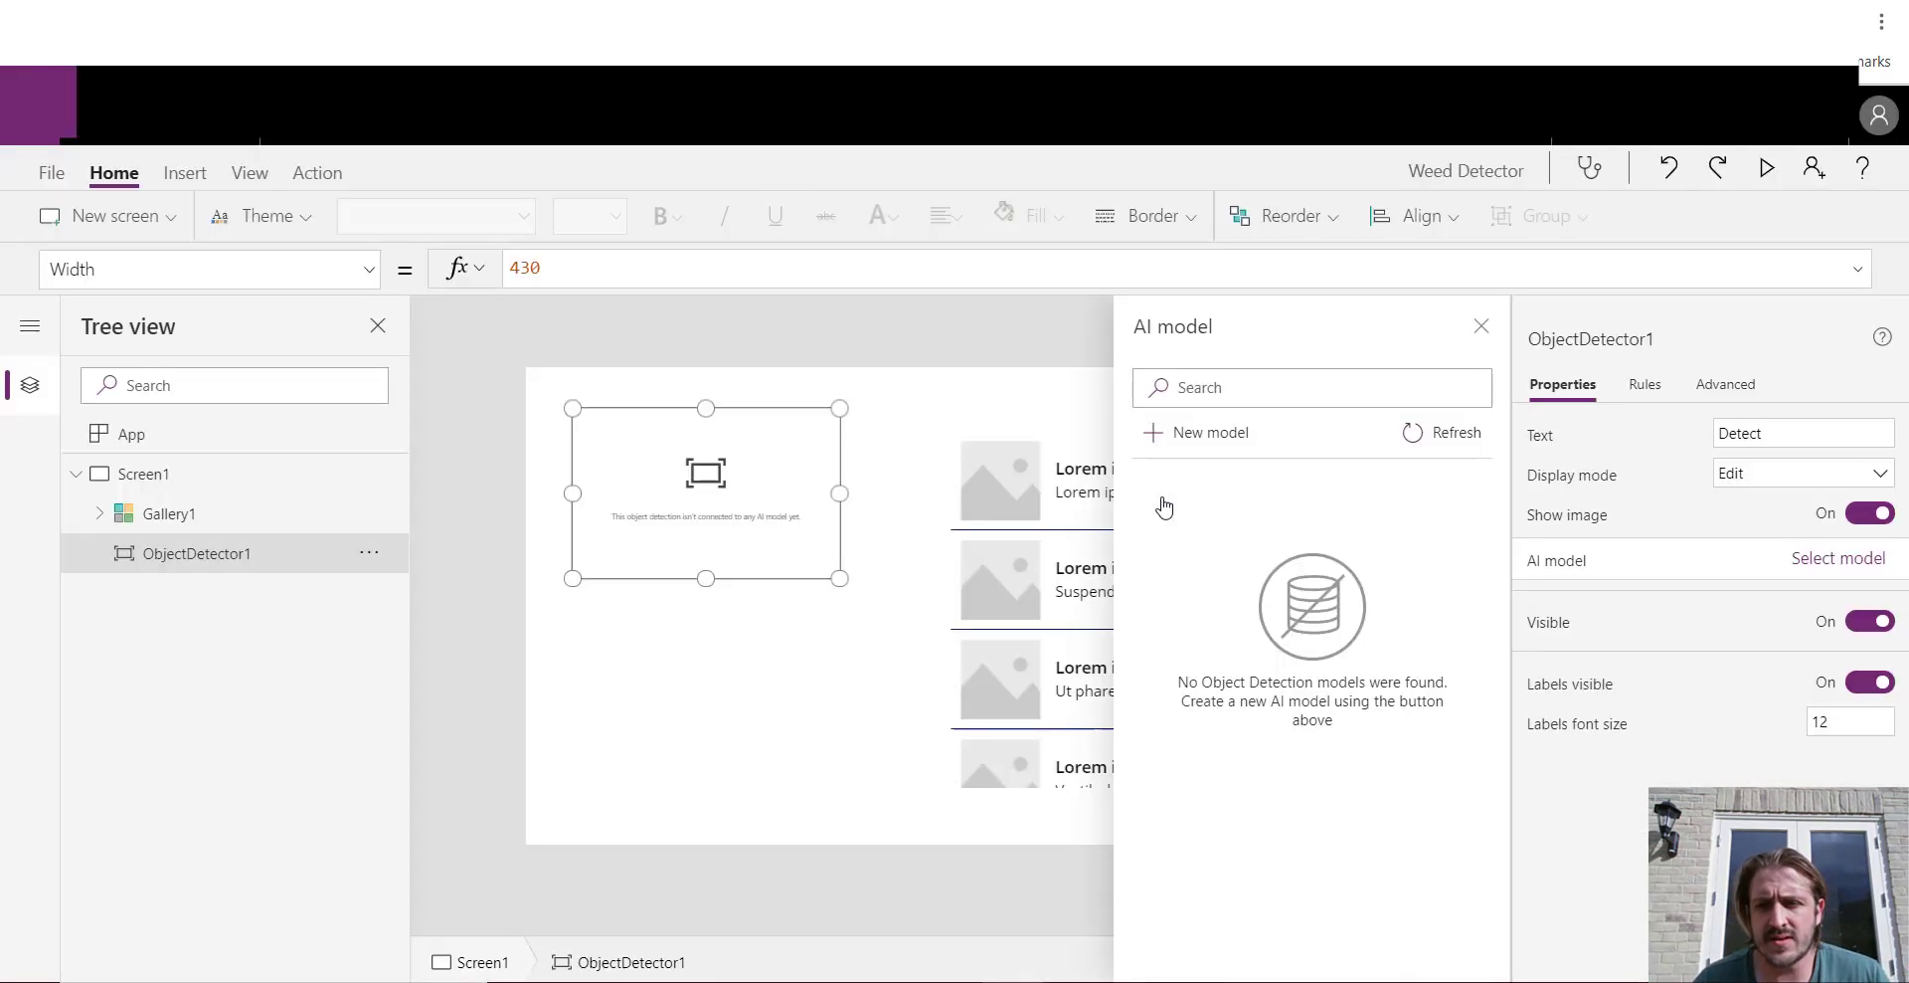
Refresh the AI model list and connect the object detector to the Weed Detector model
{"action": "left_click", "coordinate": [1454, 434]}
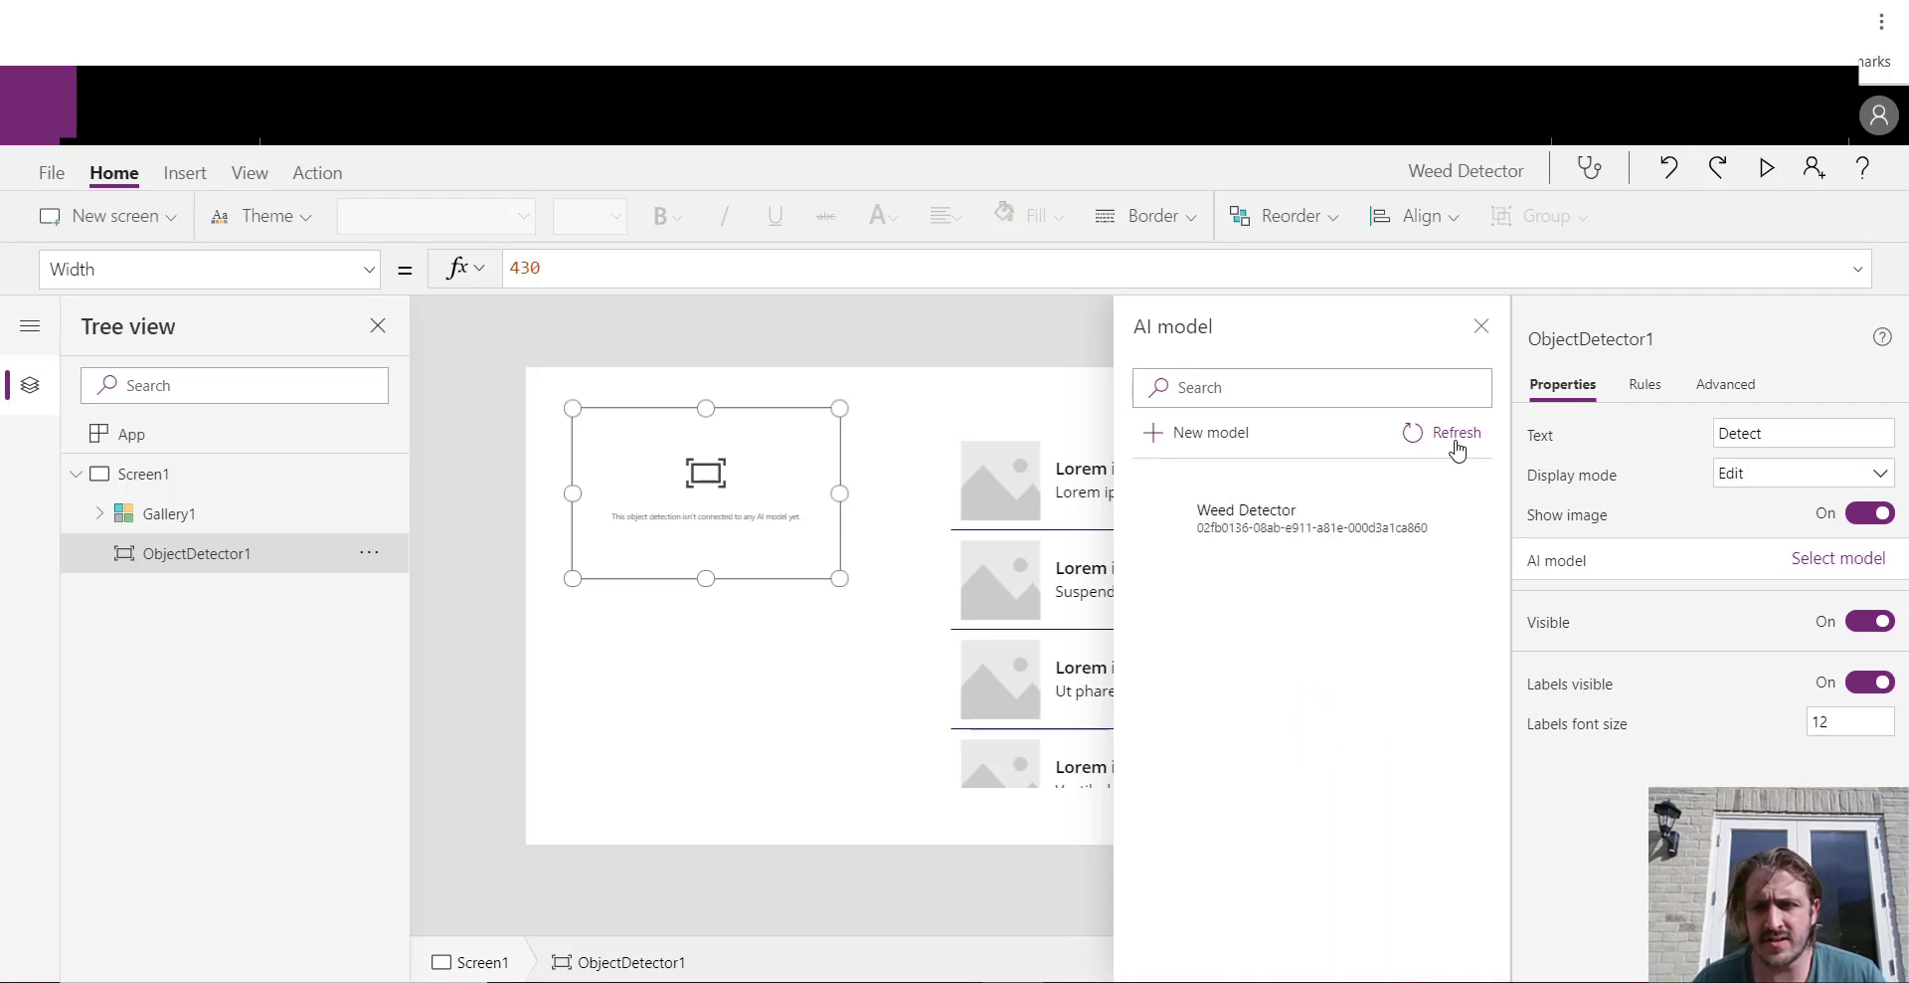
{"action": "left_click", "coordinate": [1218, 521]}
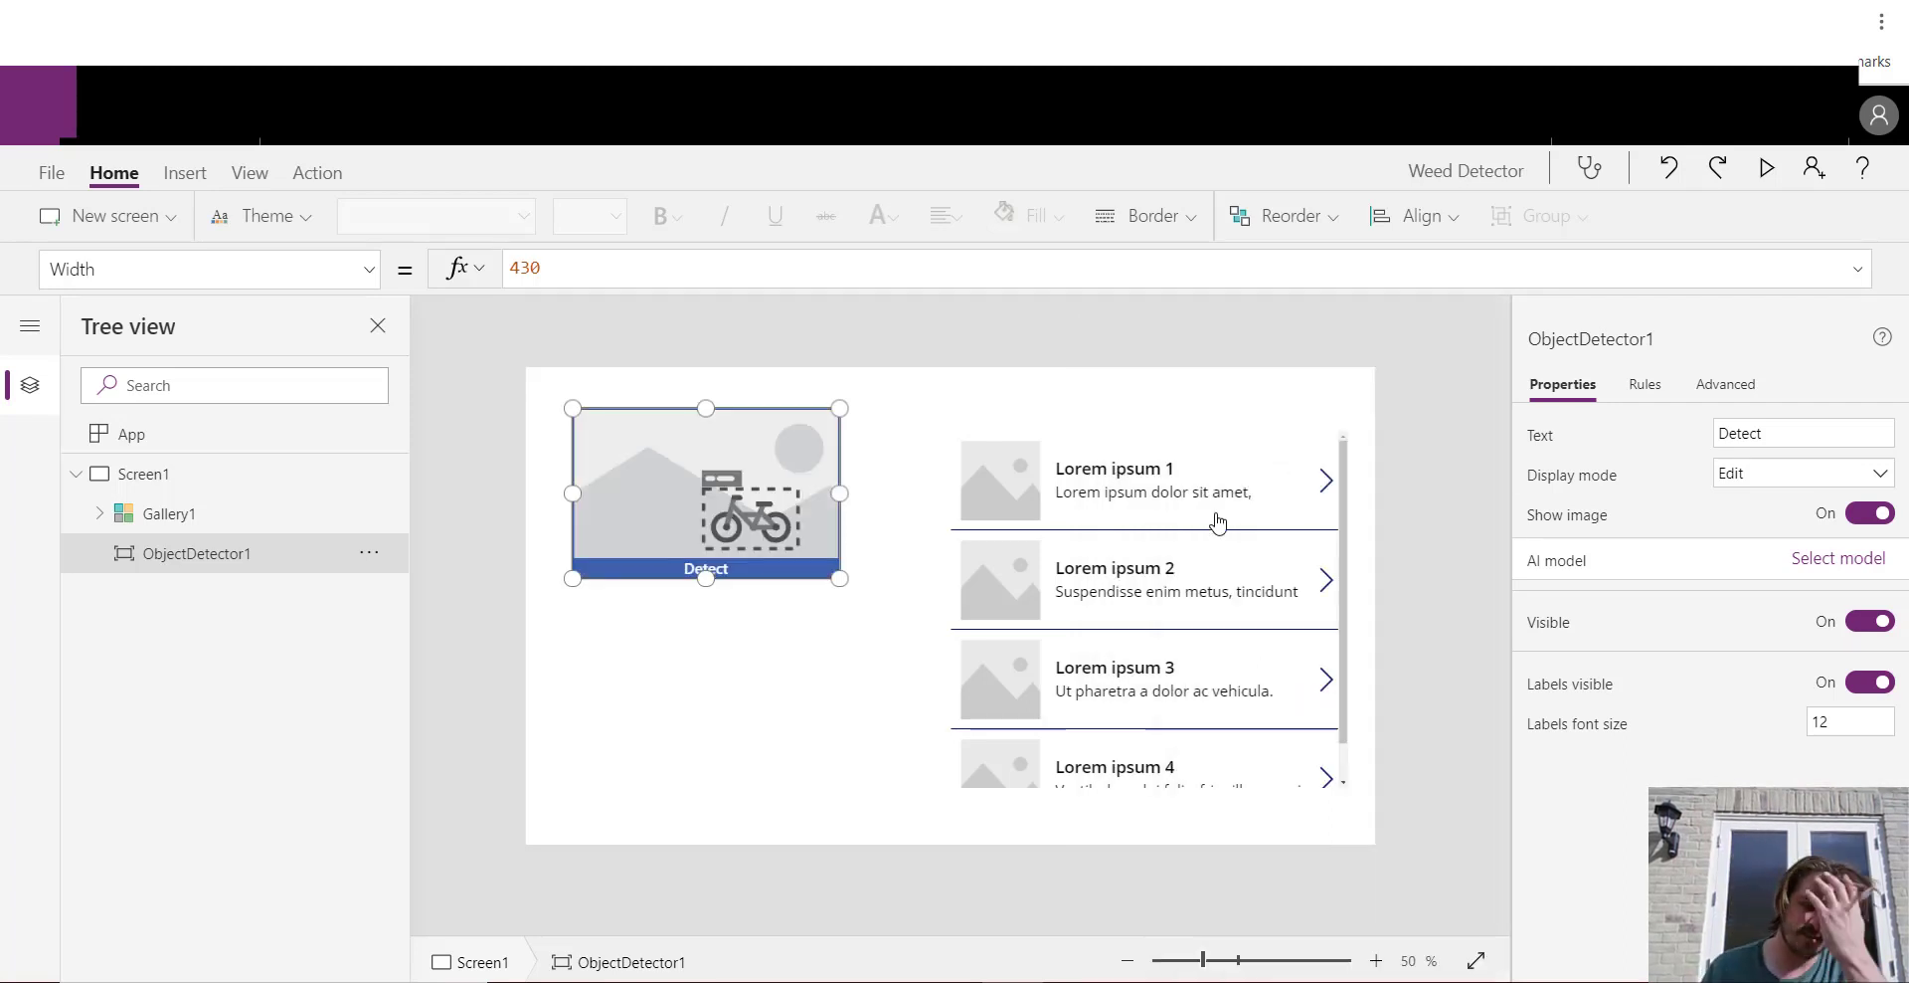
Set the gallery's Items property to ObjectDetector1.VisionObjects
{"action": "left_click", "coordinate": [1089, 647]}
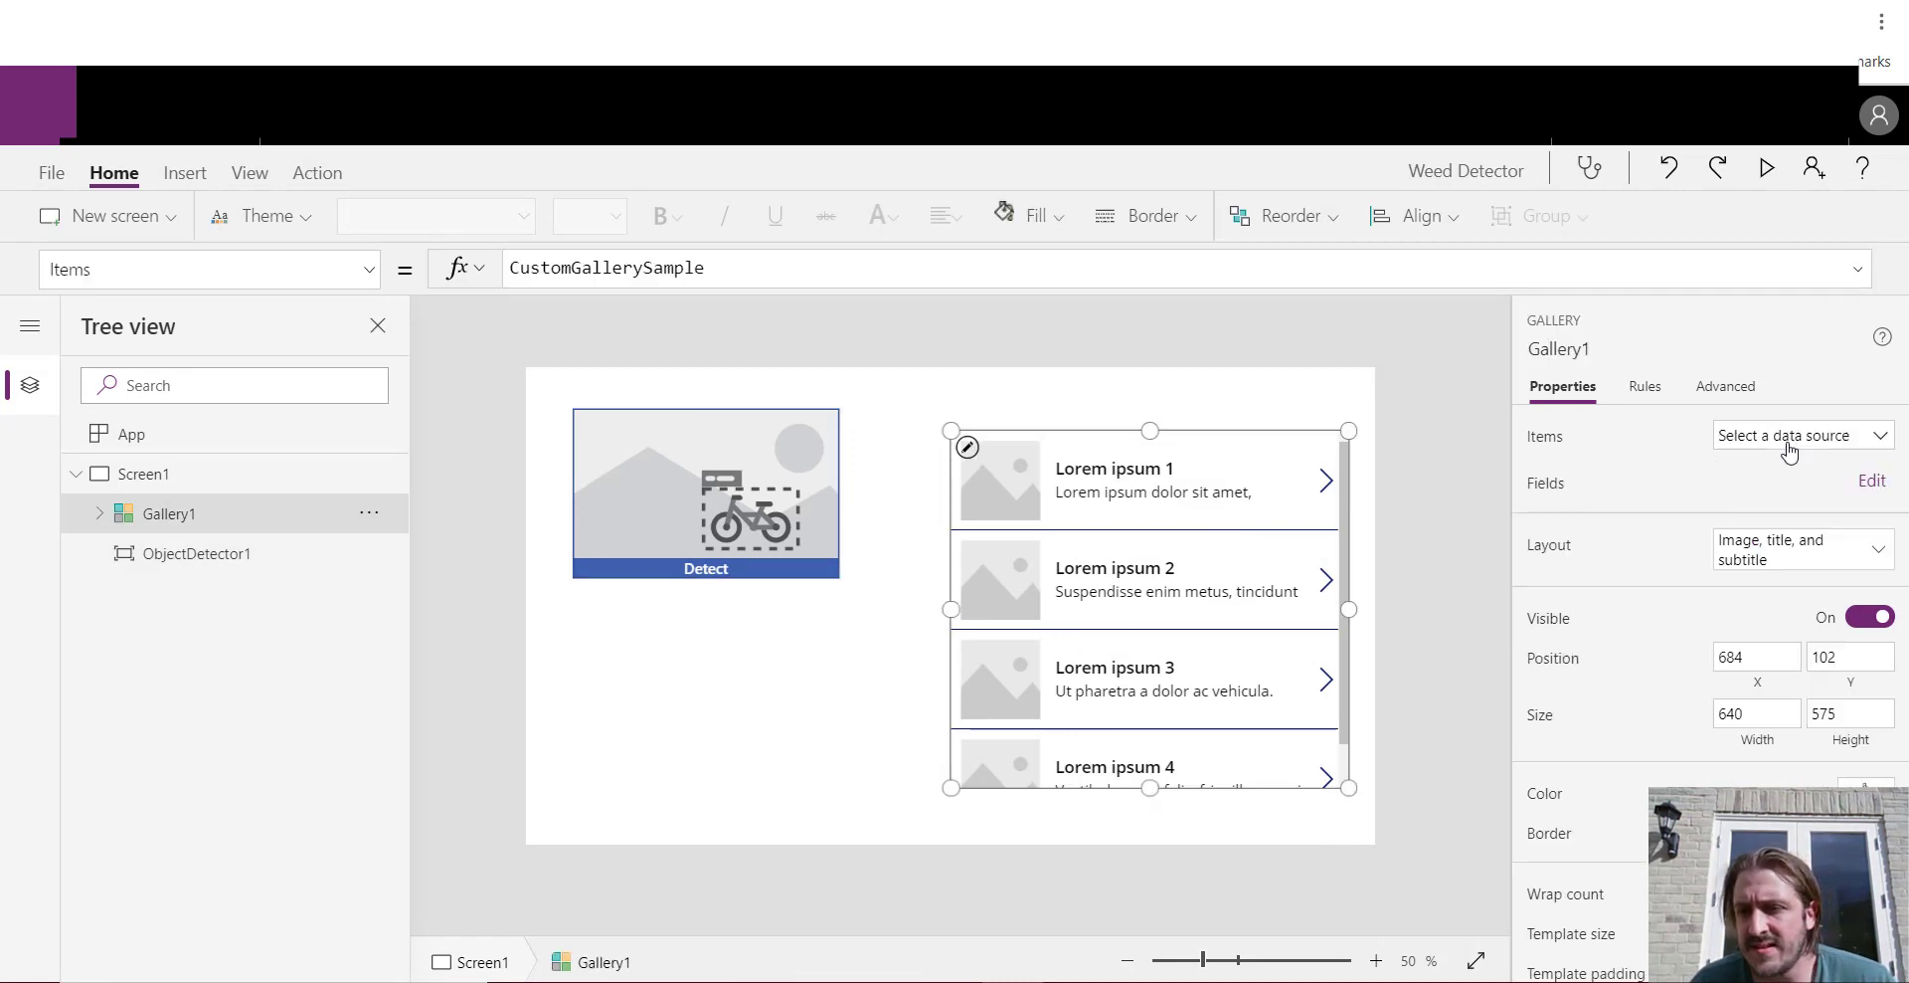
{"action": "left_click", "coordinate": [1790, 438]}
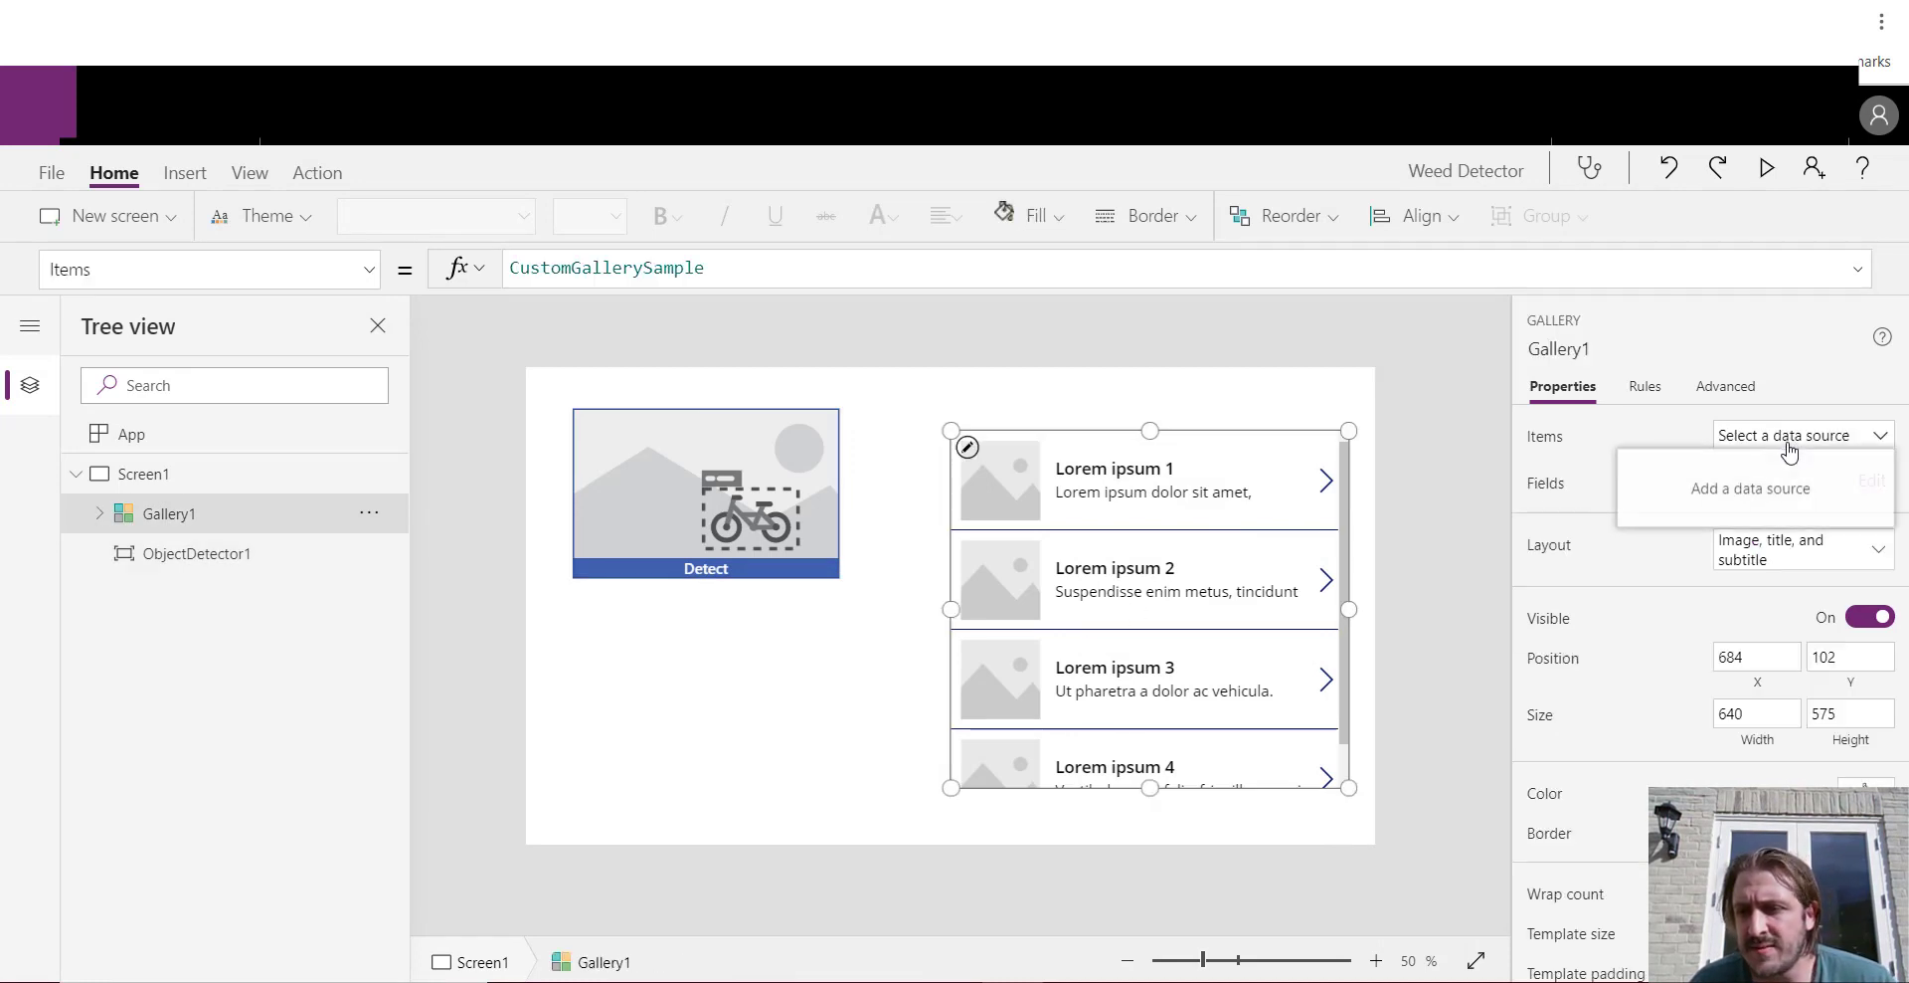
{"action": "left_click", "coordinate": [1721, 387]}
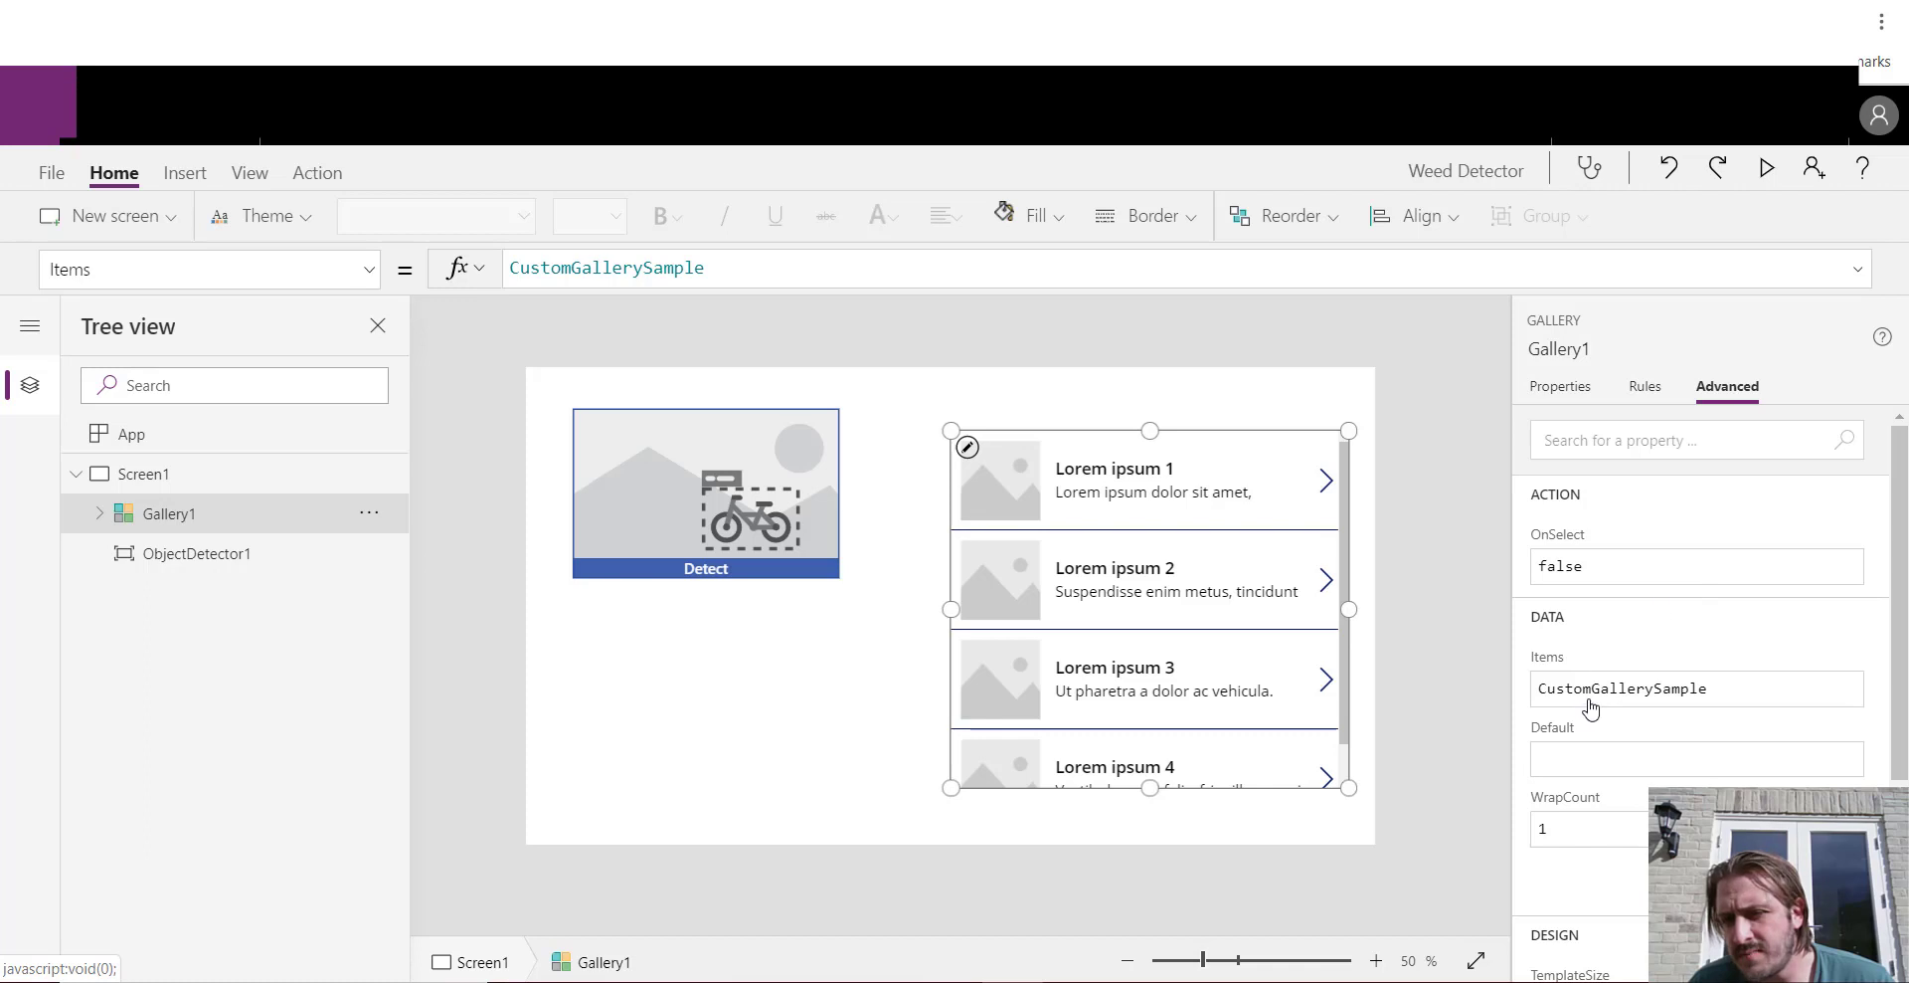
{"action": "left_click", "coordinate": [1592, 695]}
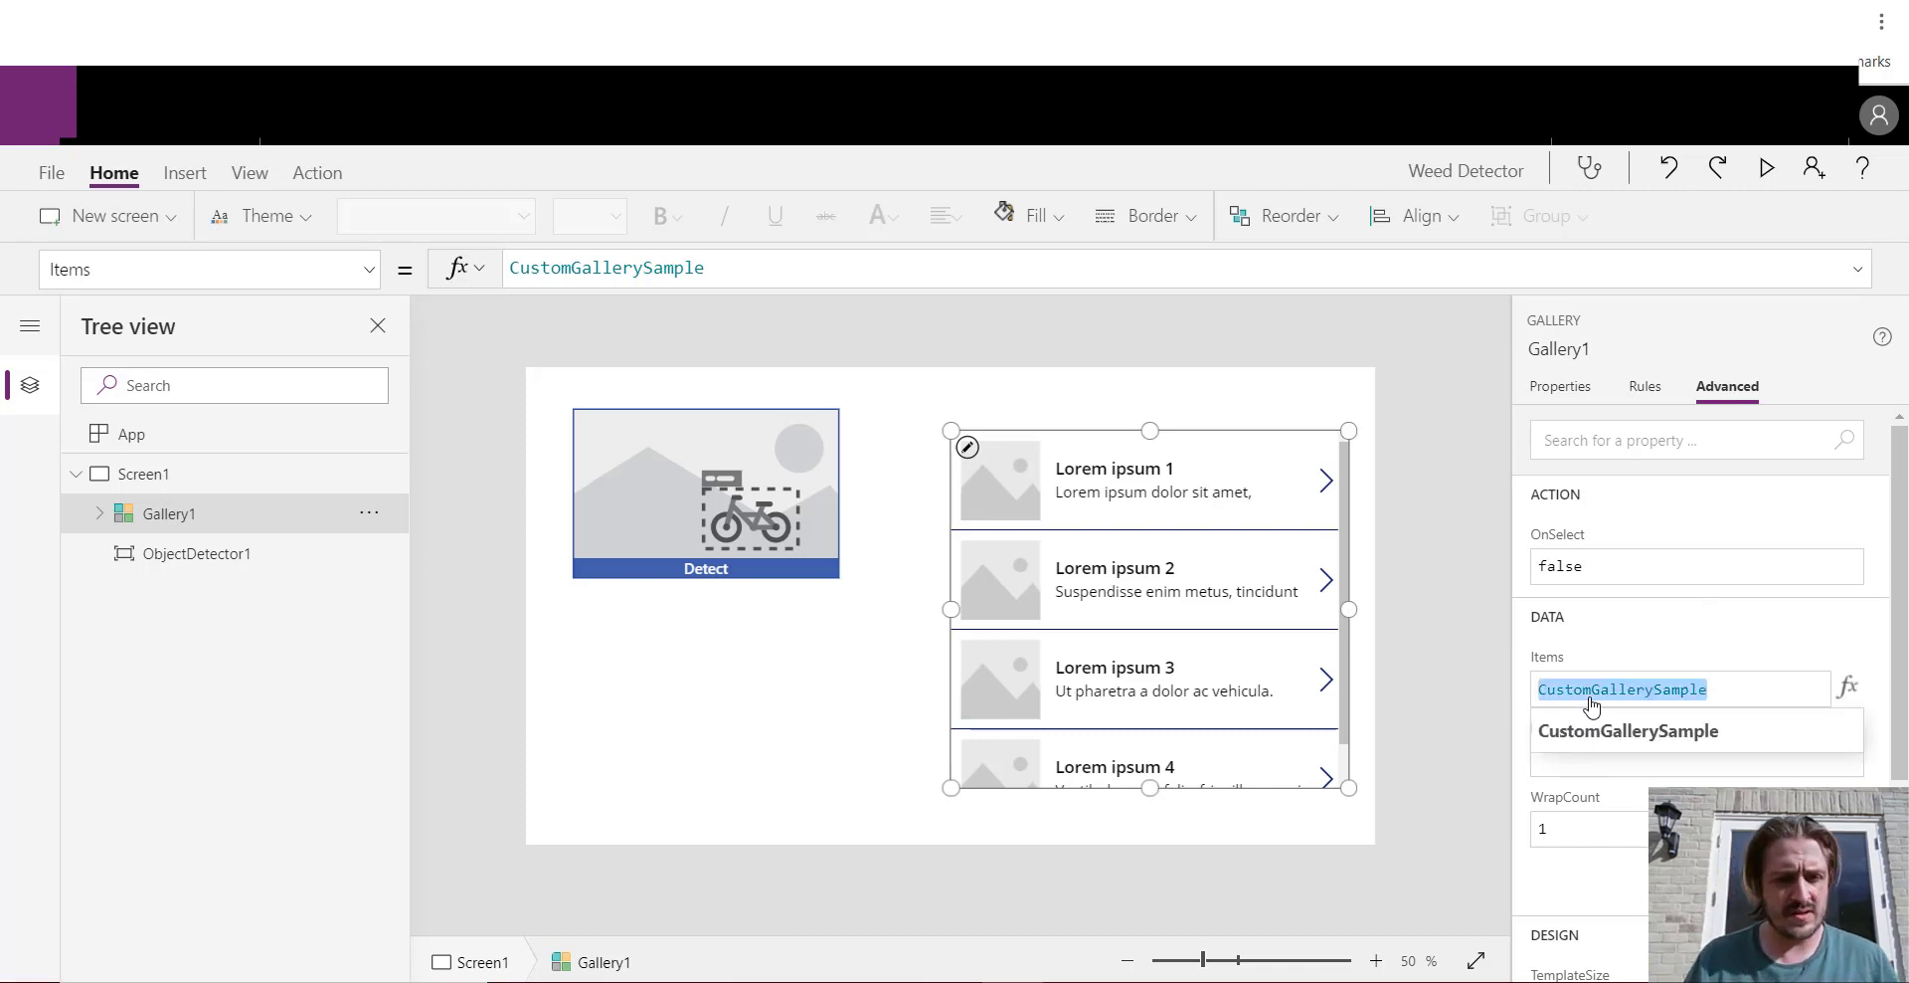
{"action": "type", "text": "Obje"}
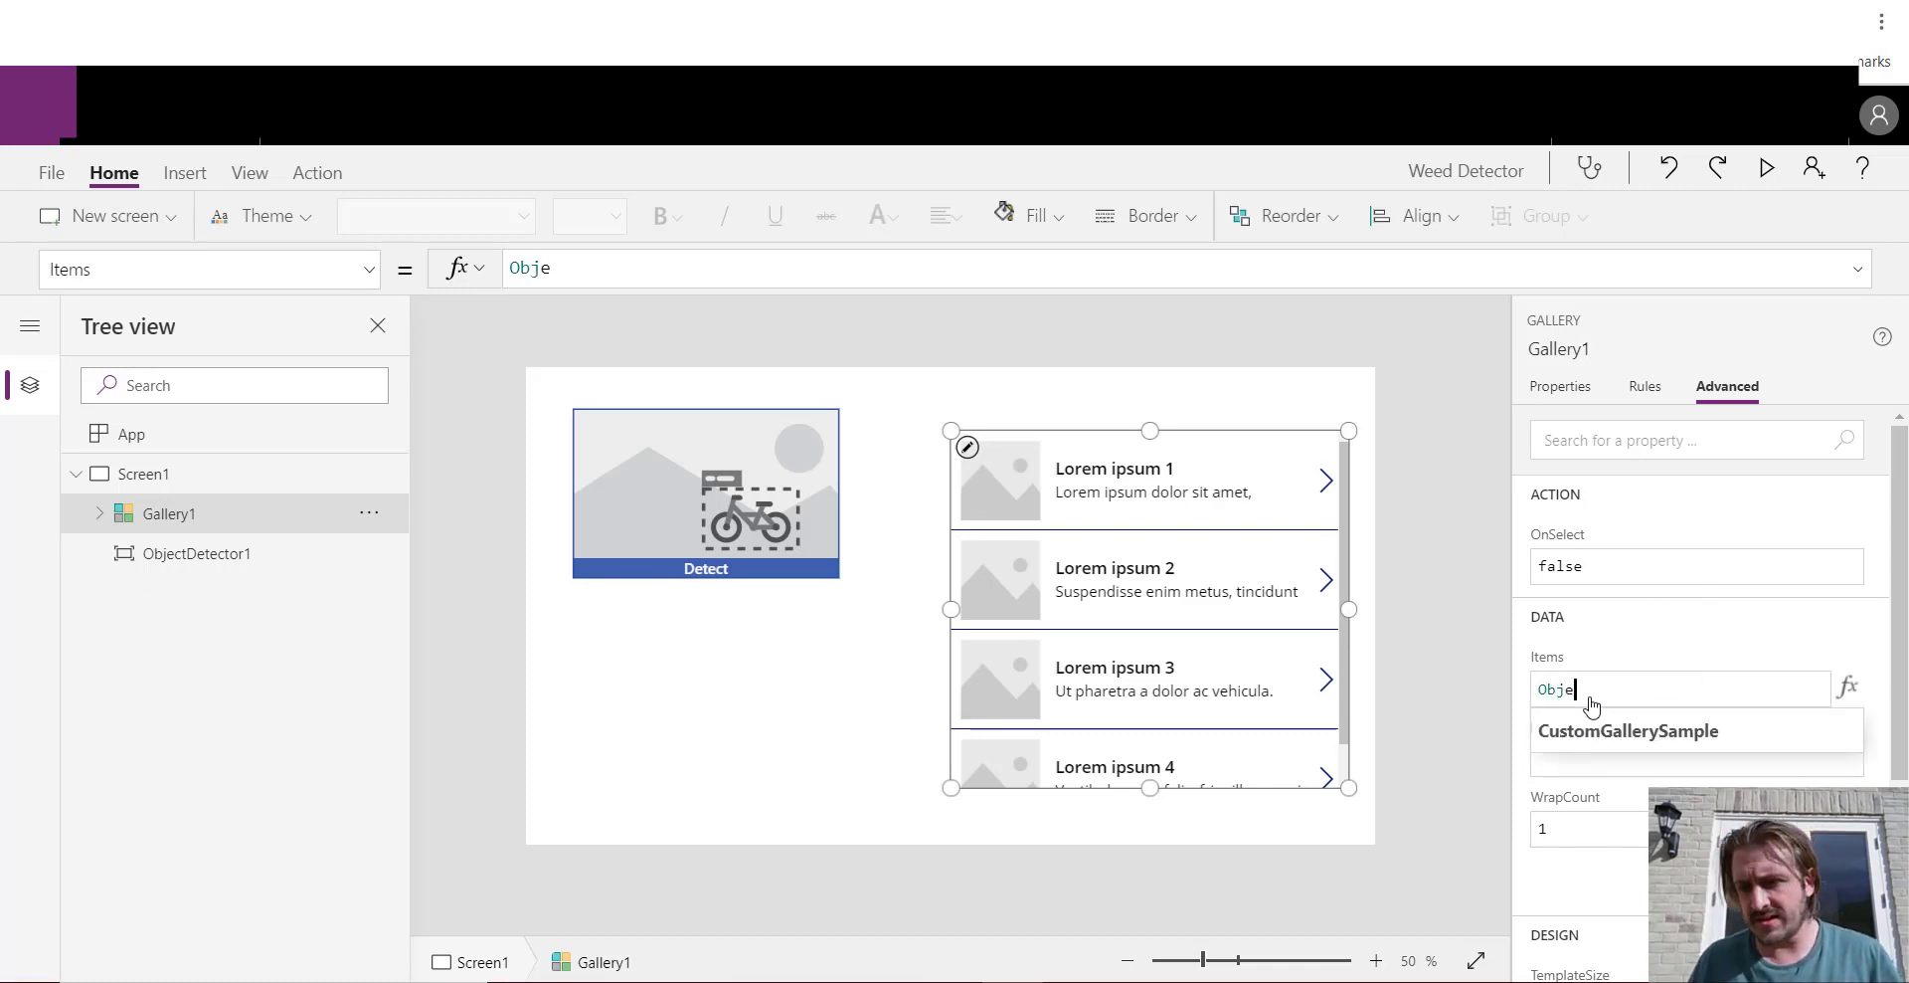
{"action": "key", "text": "Tab"}
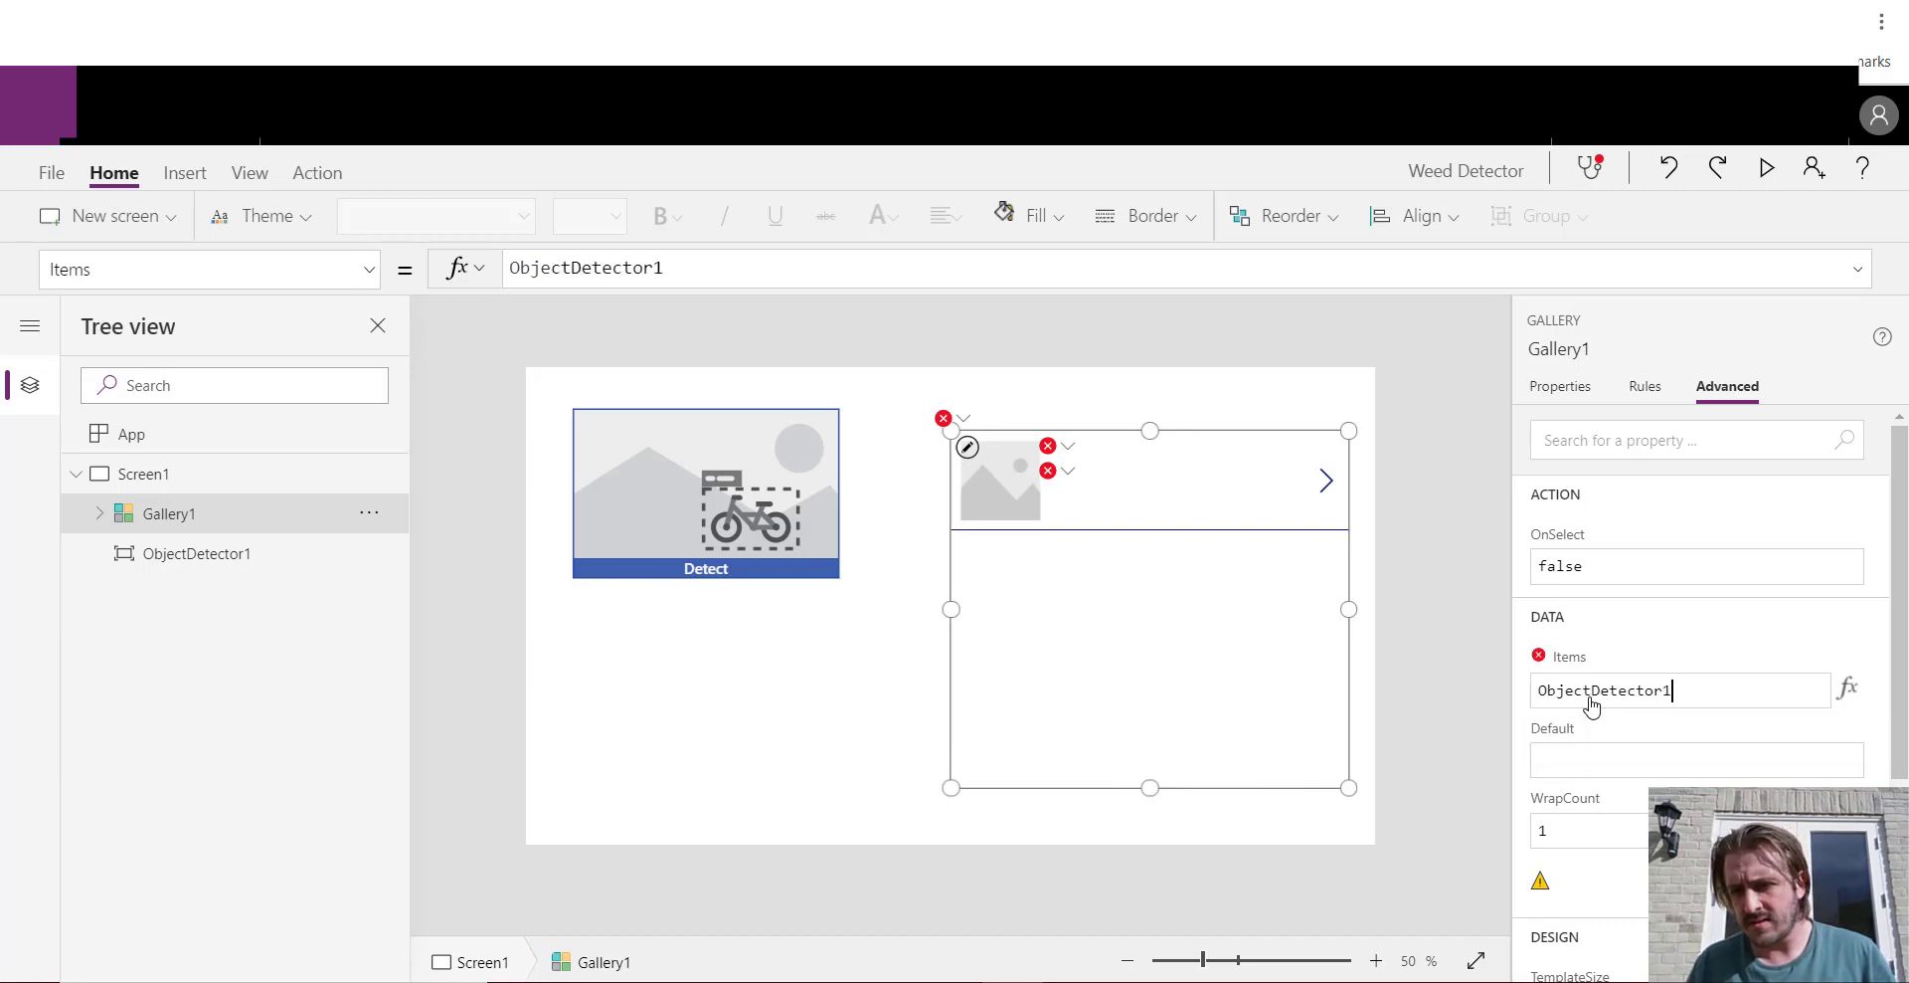
{"action": "type", "text": "."}
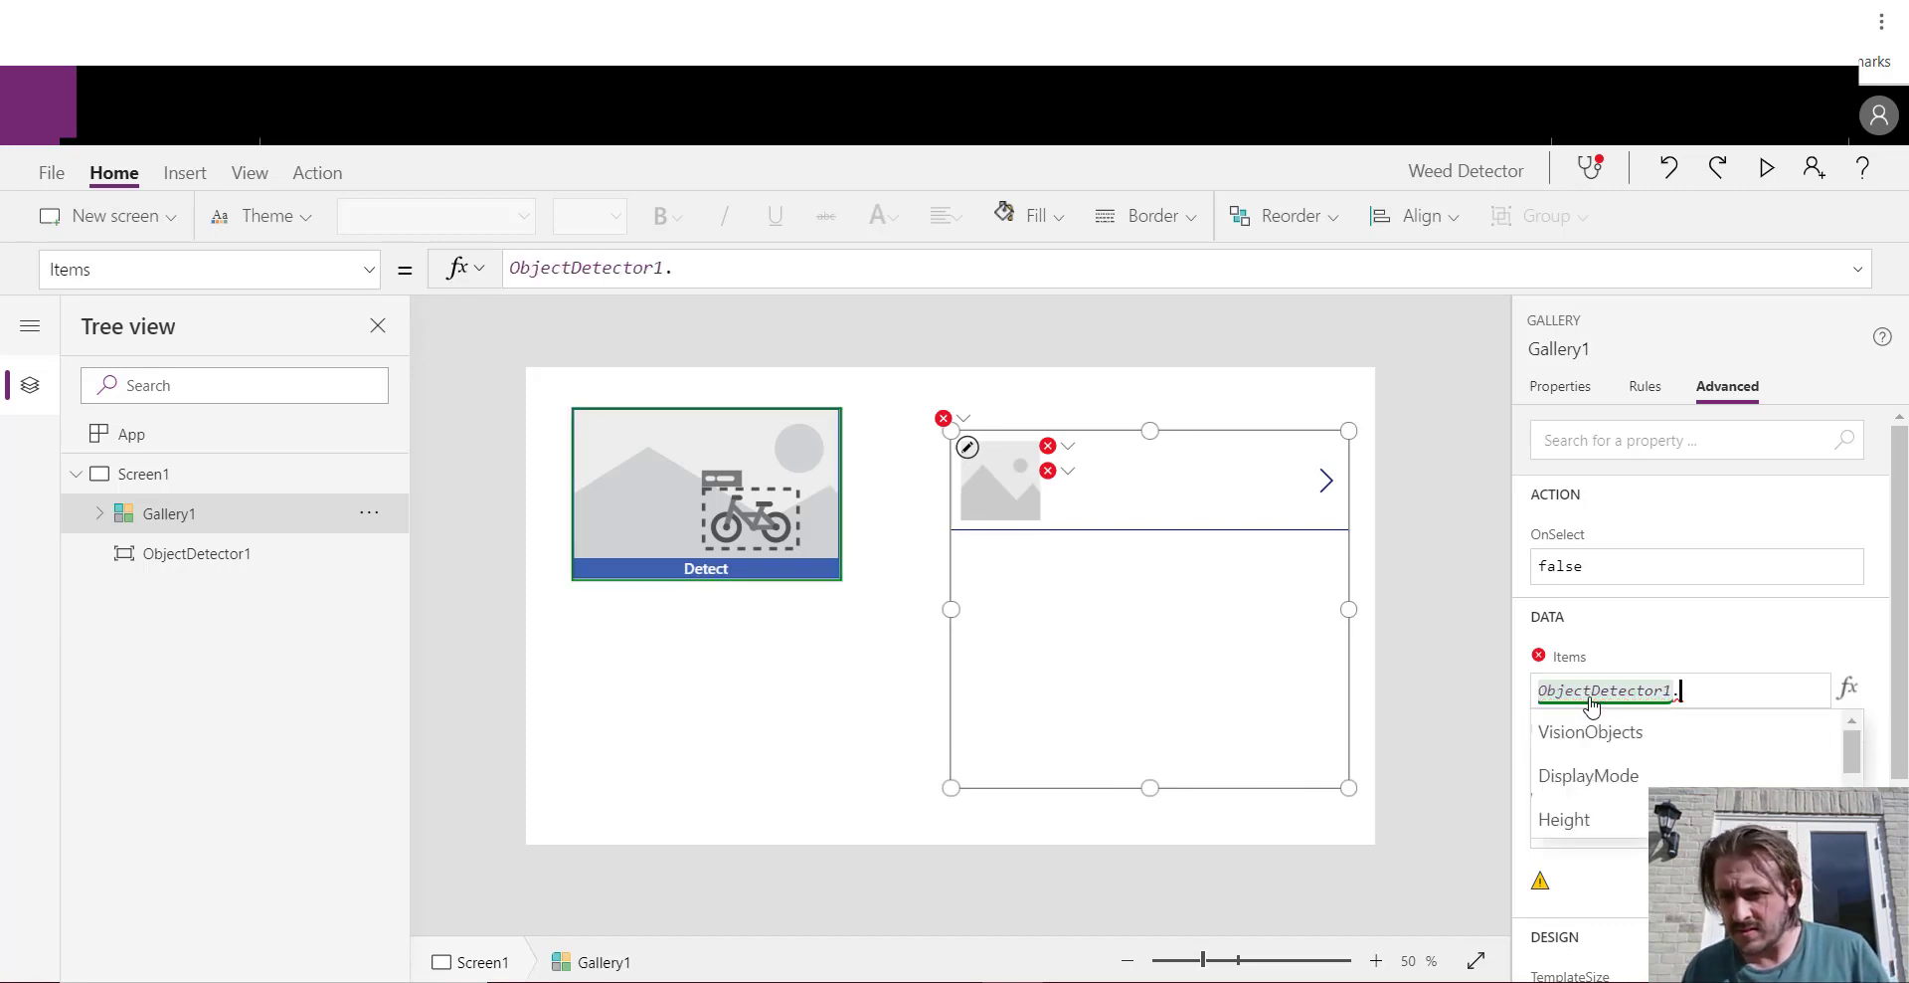
{"action": "key", "text": "Tab"}
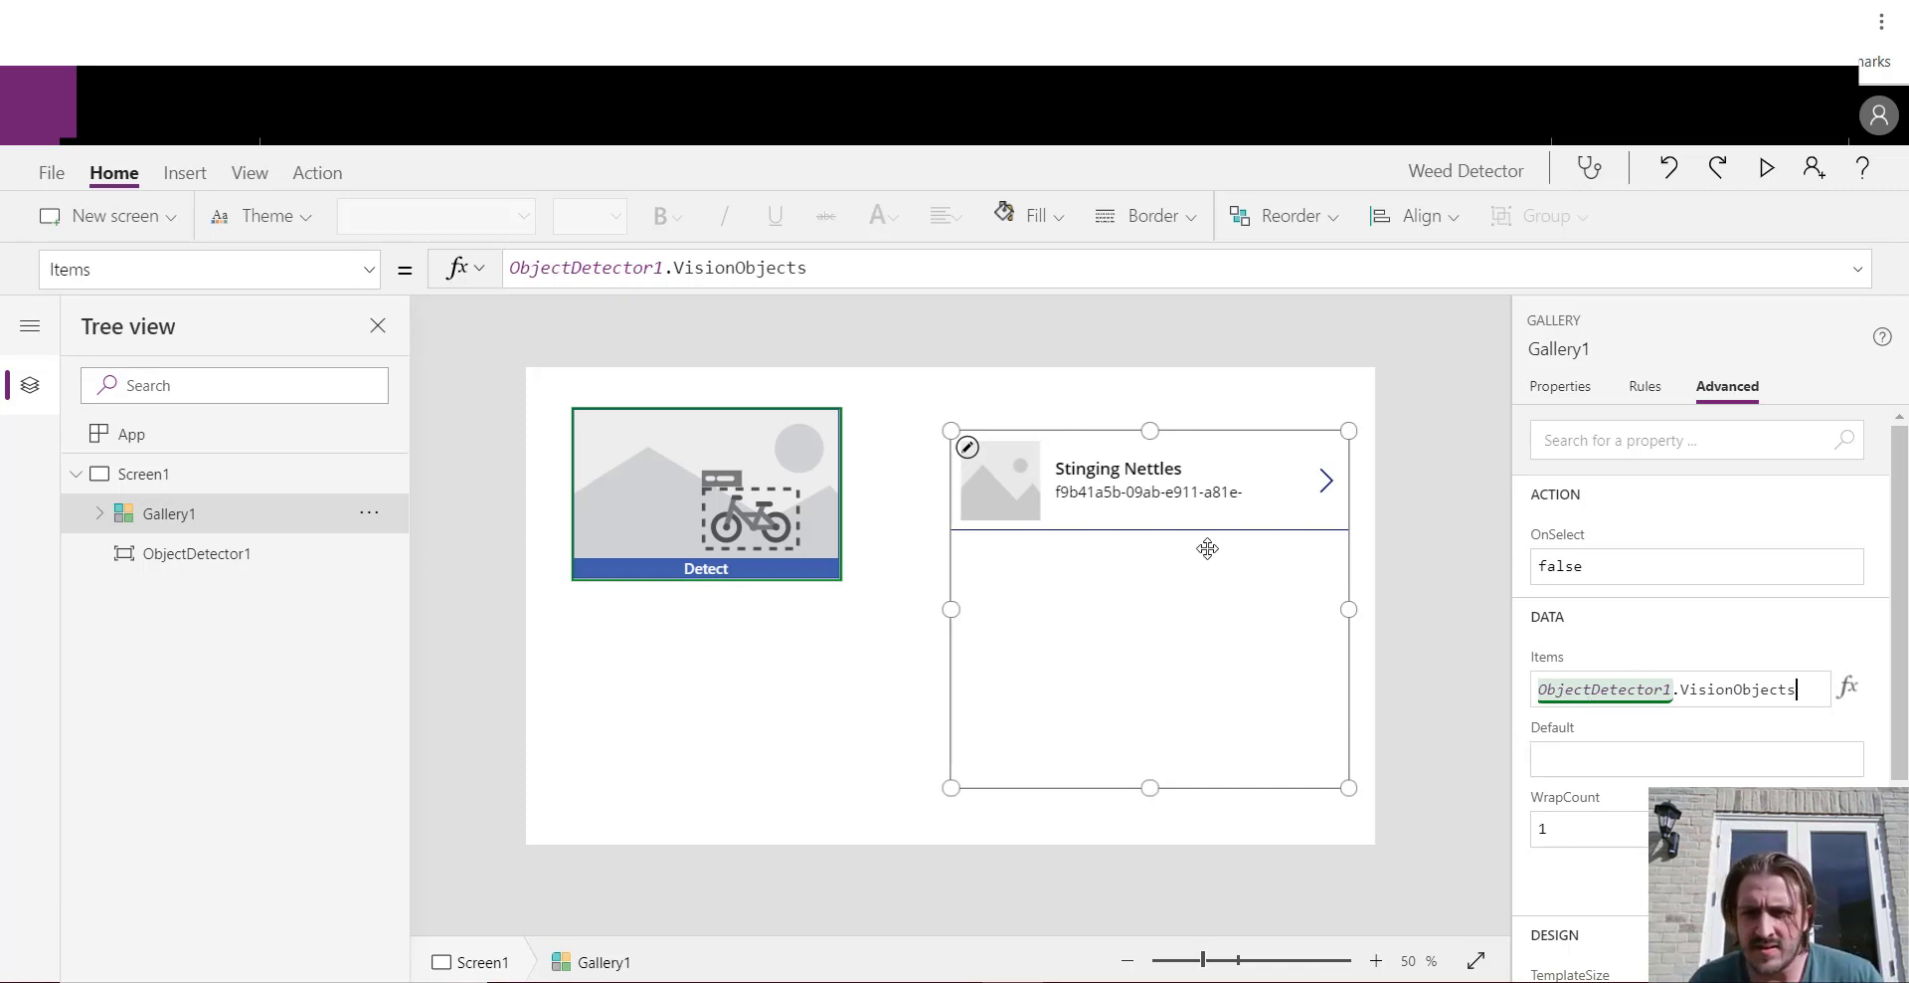
Edit the gallery's fields so the subtitle shows count, keeping displayName as the title
{"action": "left_click", "coordinate": [1227, 495]}
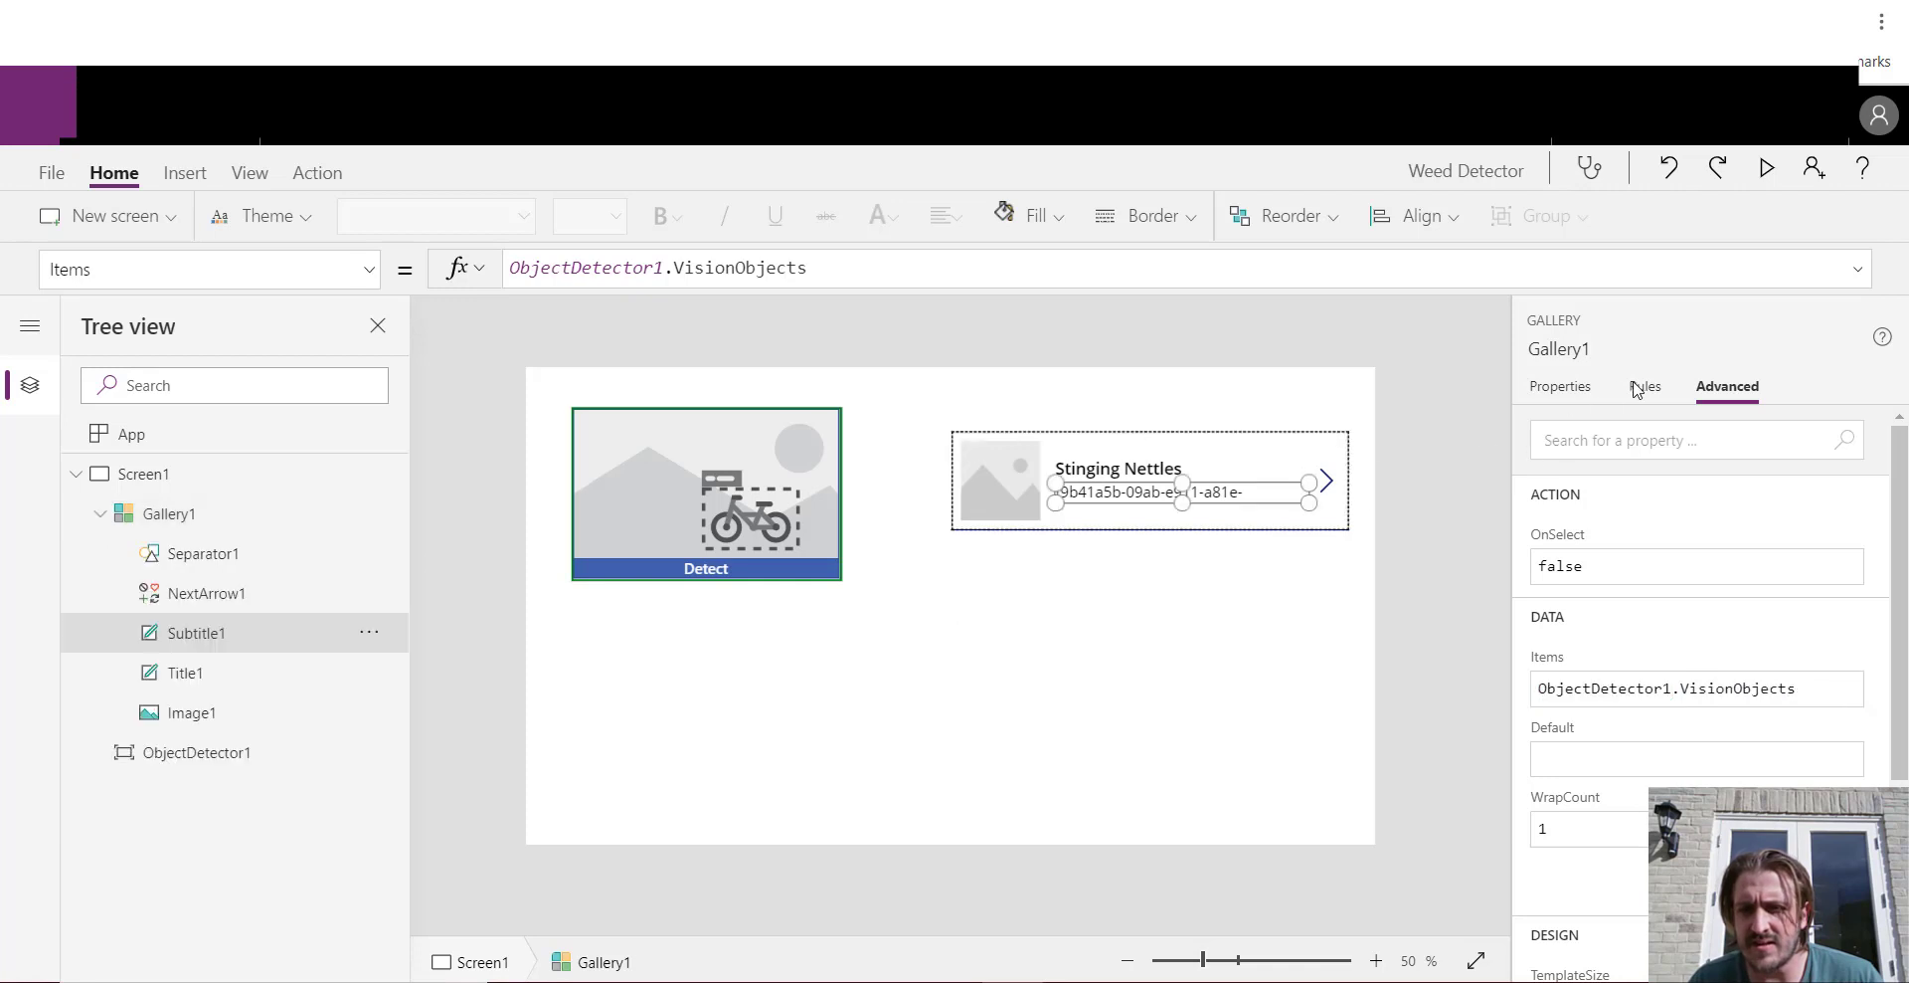
{"action": "left_click", "coordinate": [1253, 639]}
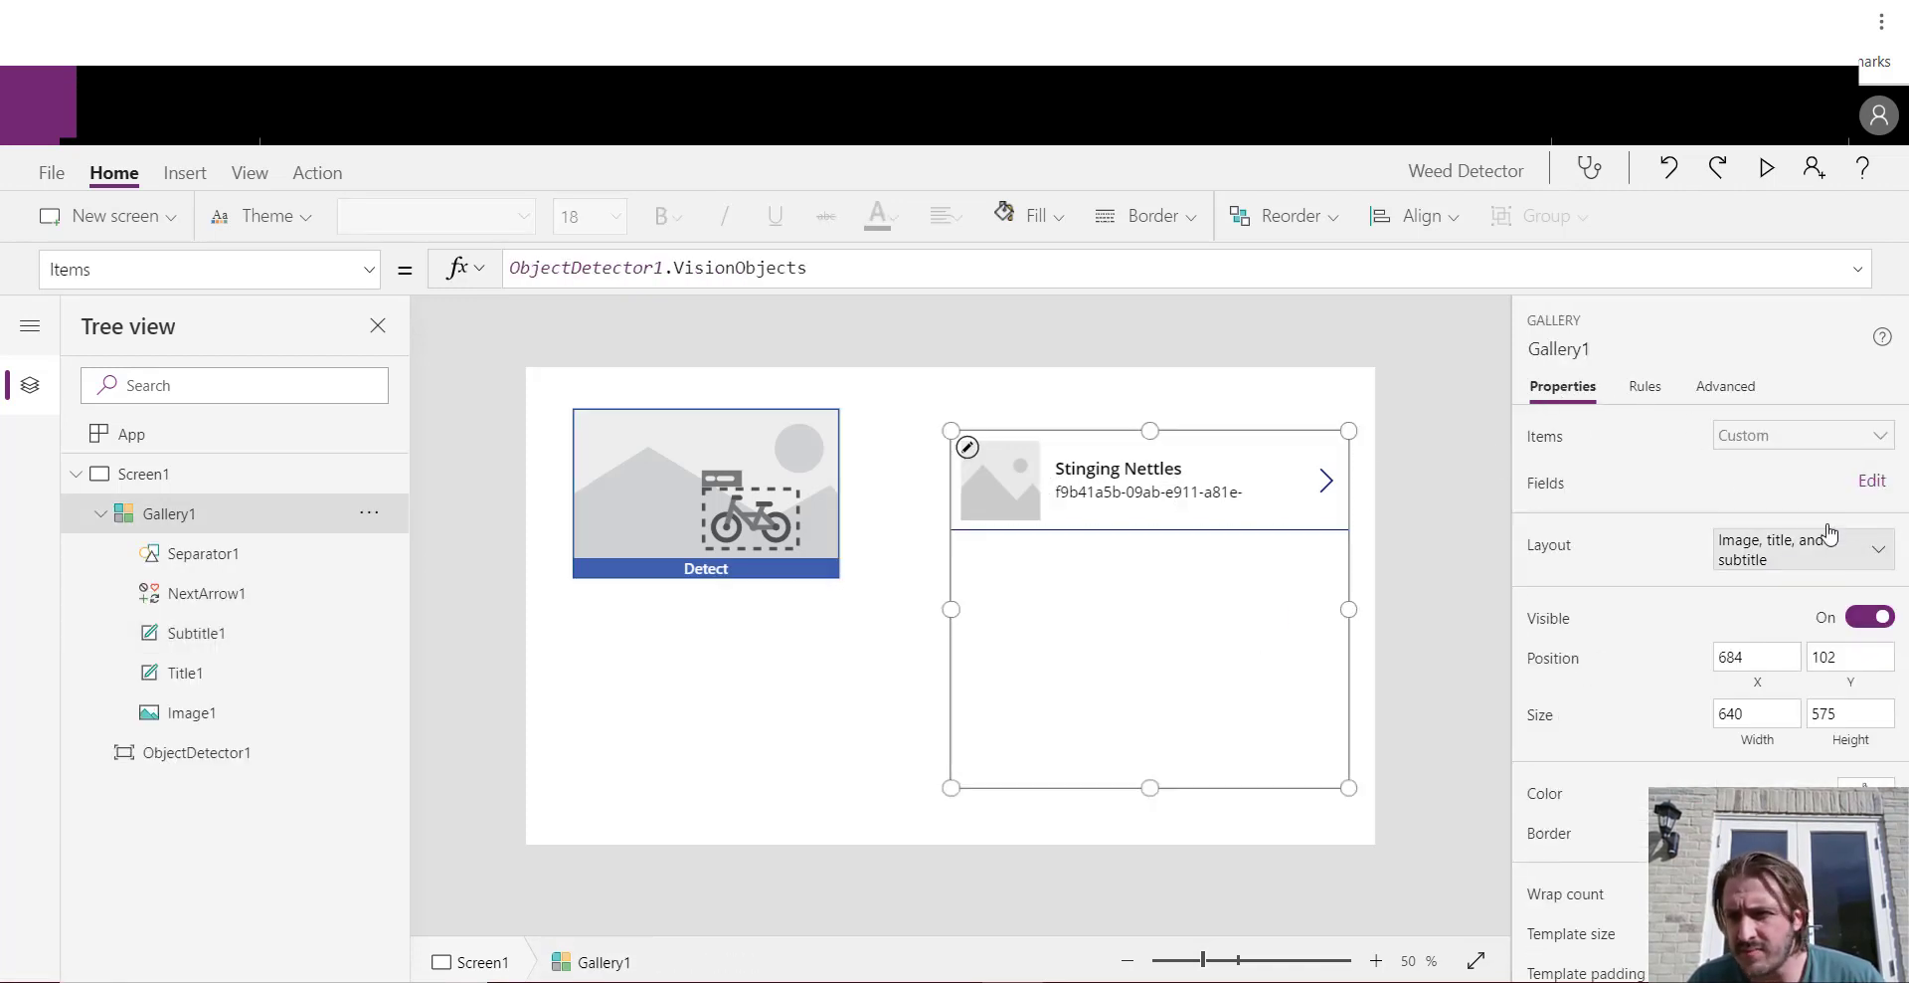
{"action": "left_click", "coordinate": [1874, 481]}
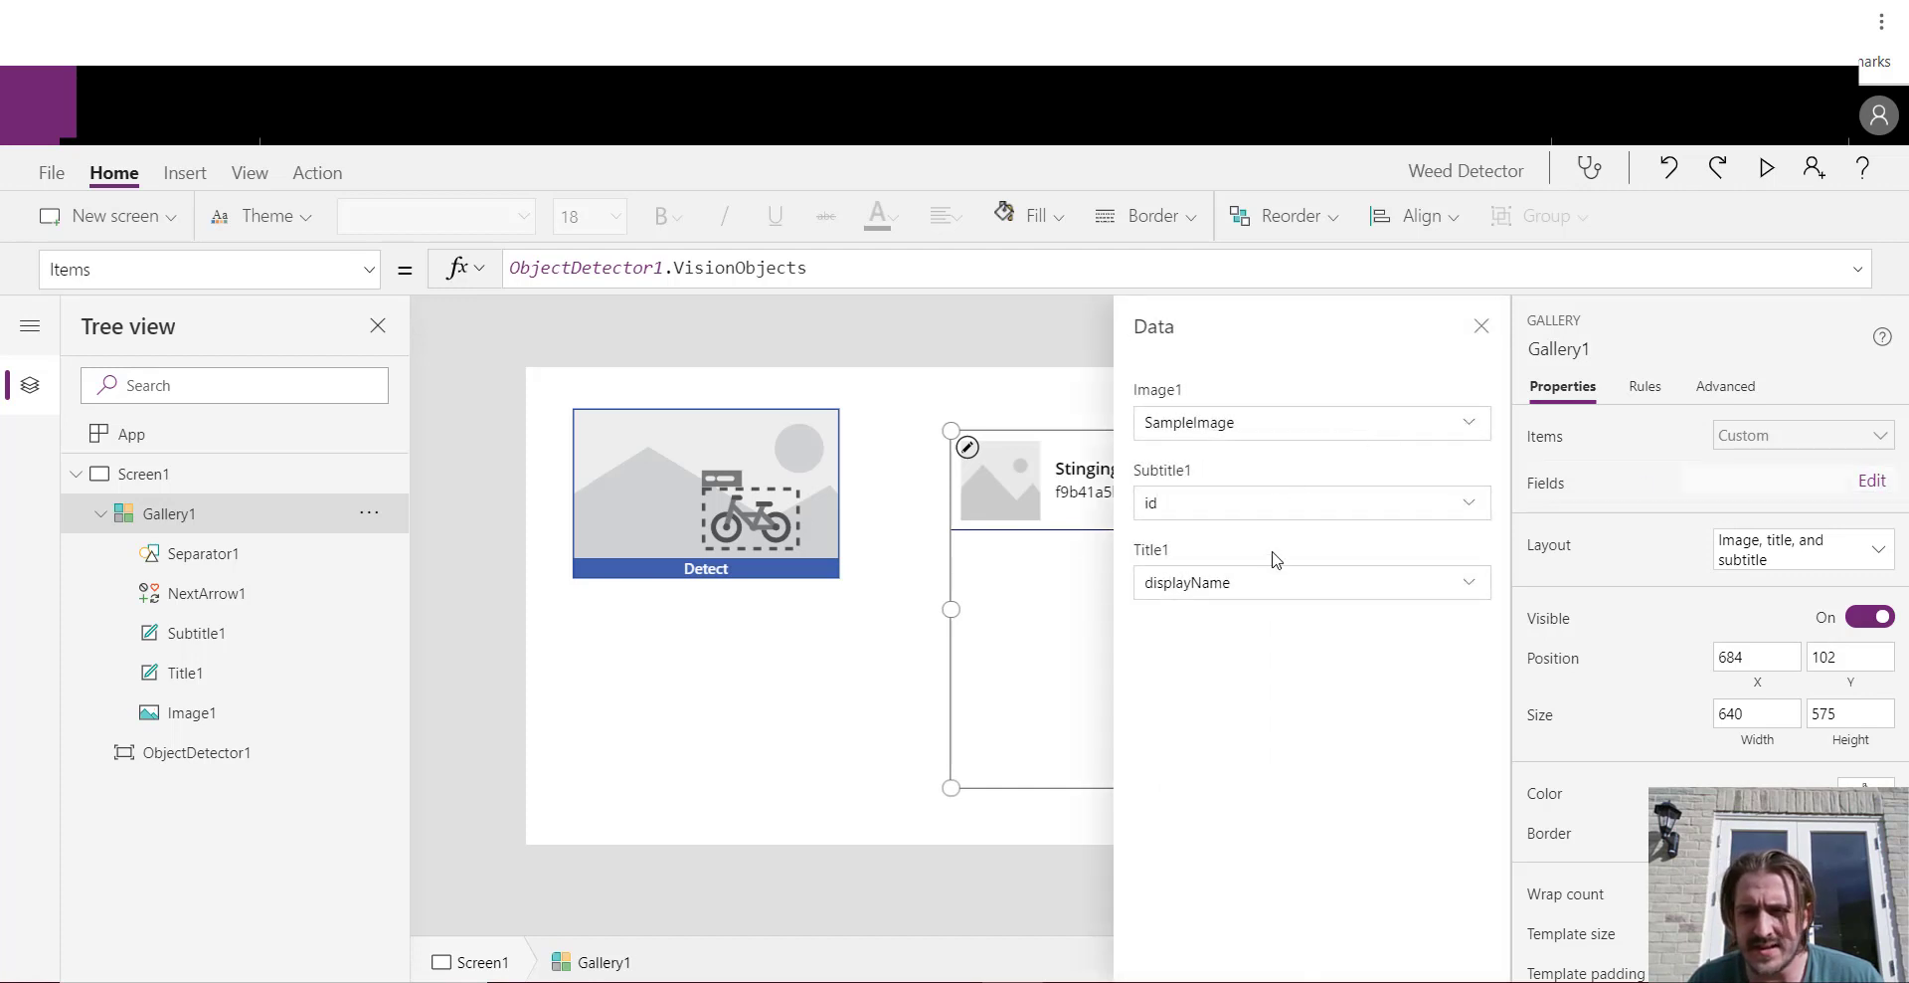
{"action": "left_click", "coordinate": [1276, 586]}
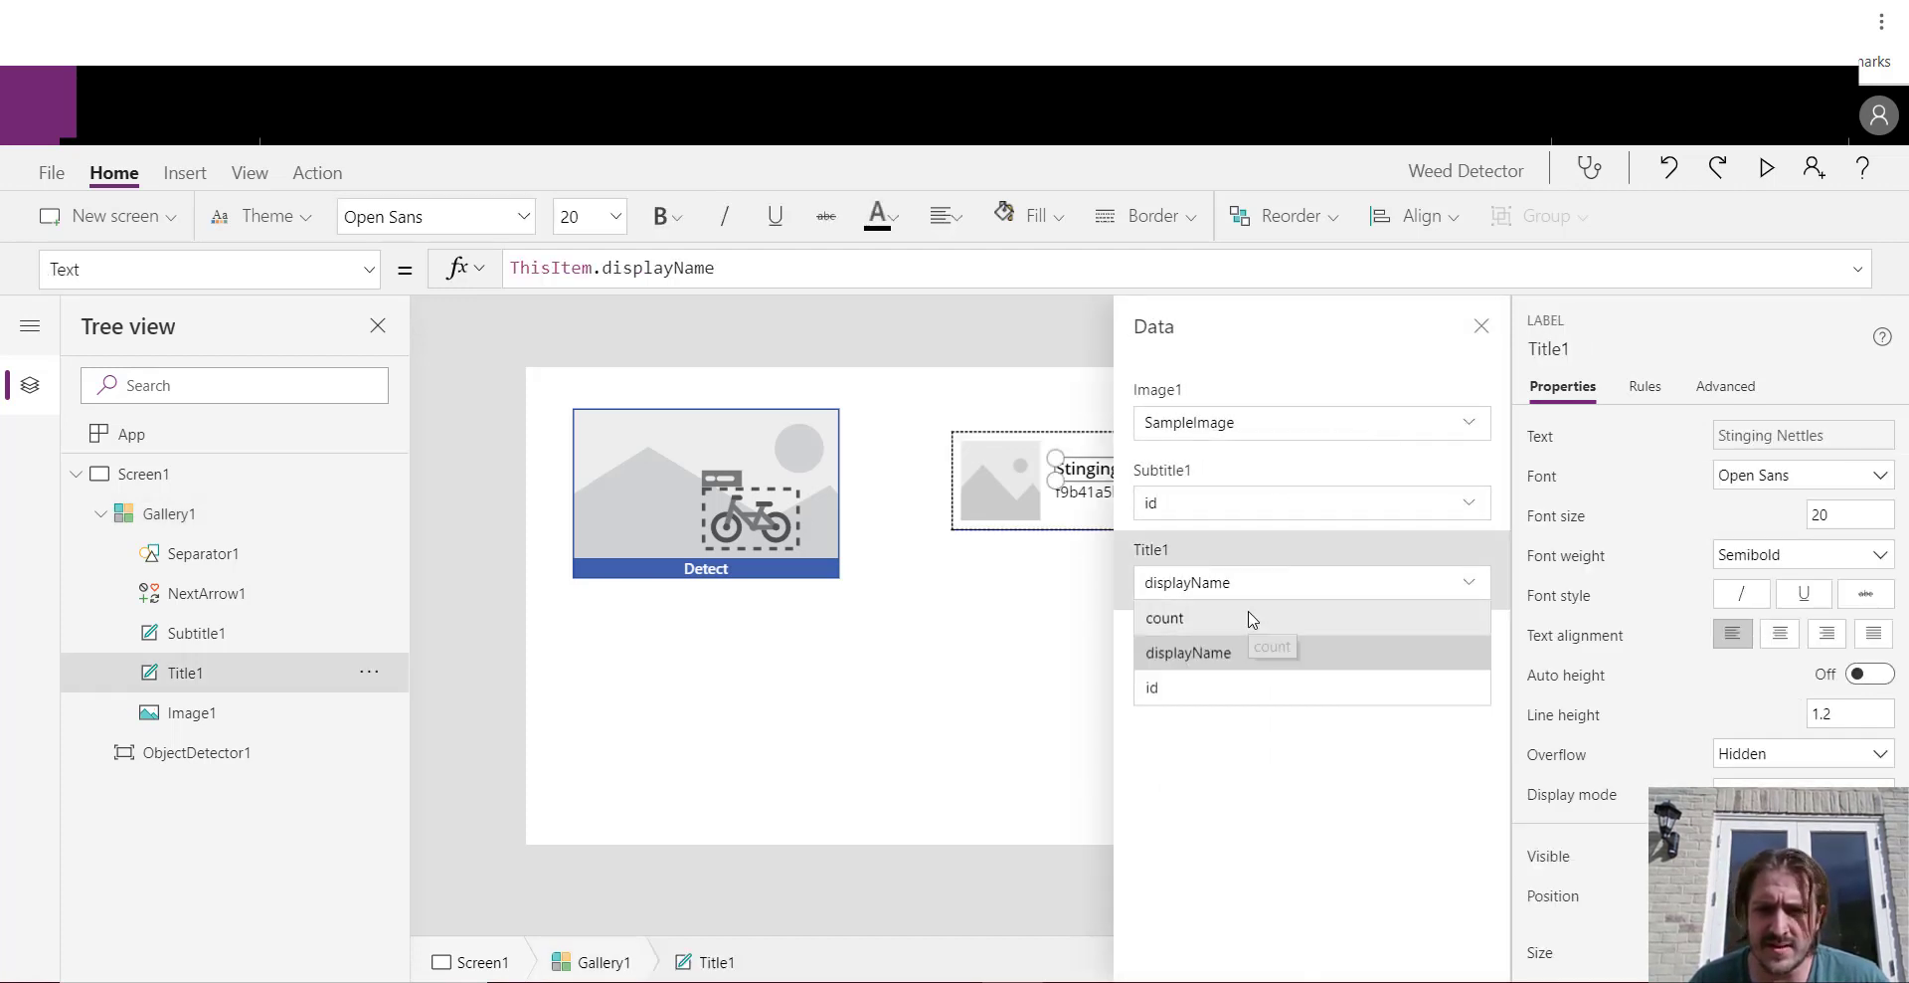
{"action": "left_click", "coordinate": [1261, 515]}
{"action": "left_click", "coordinate": [1252, 520]}
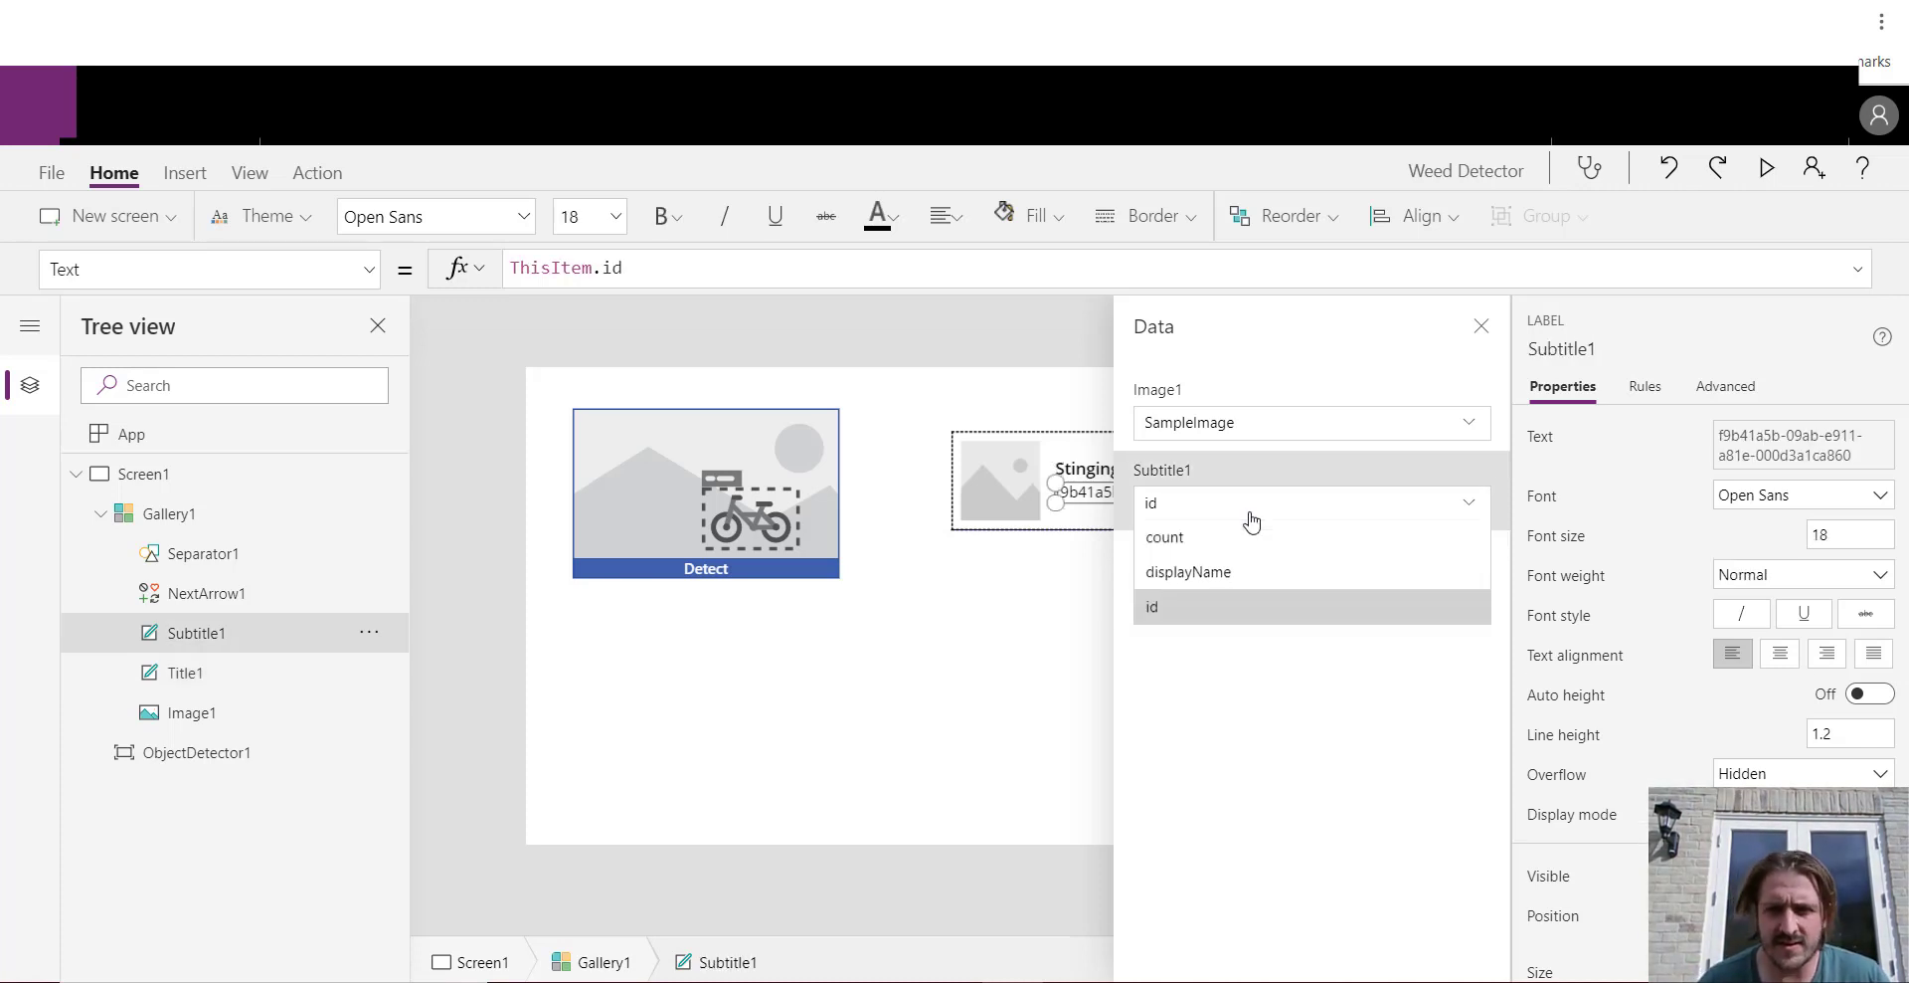
{"action": "left_click", "coordinate": [1255, 537]}
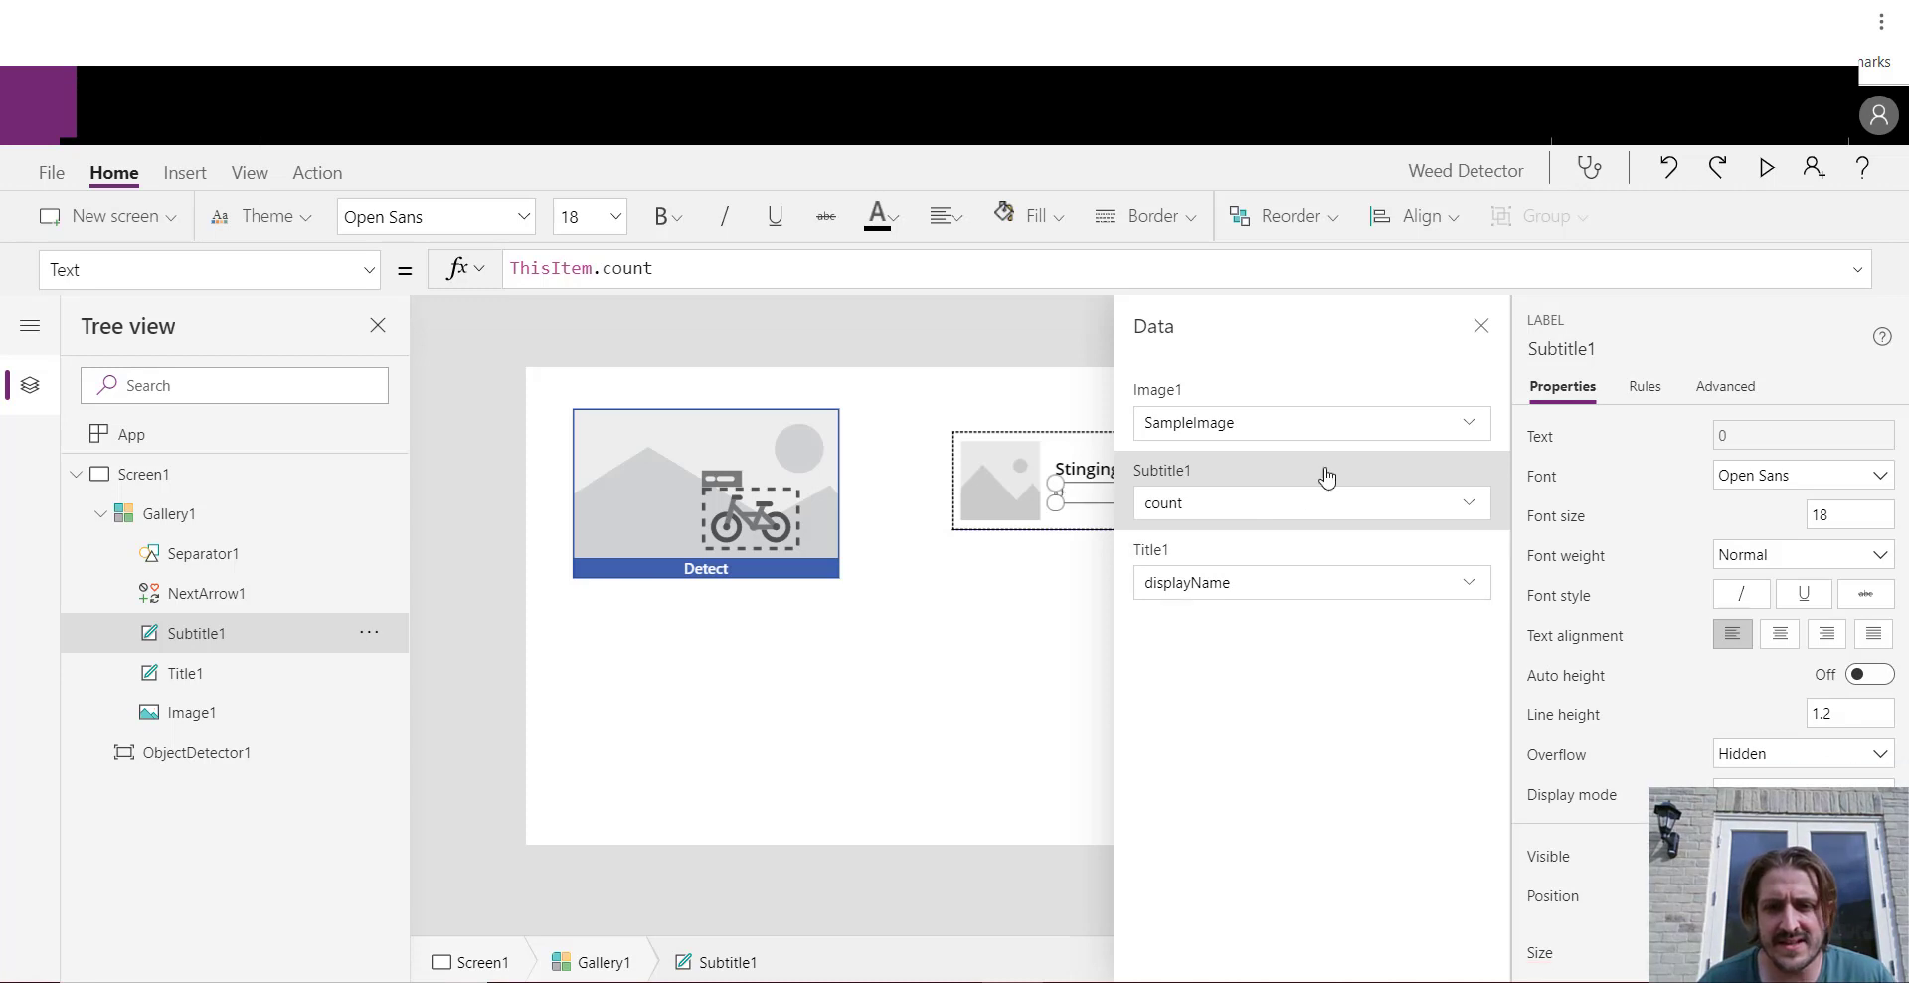
{"action": "left_click", "coordinate": [1480, 326]}
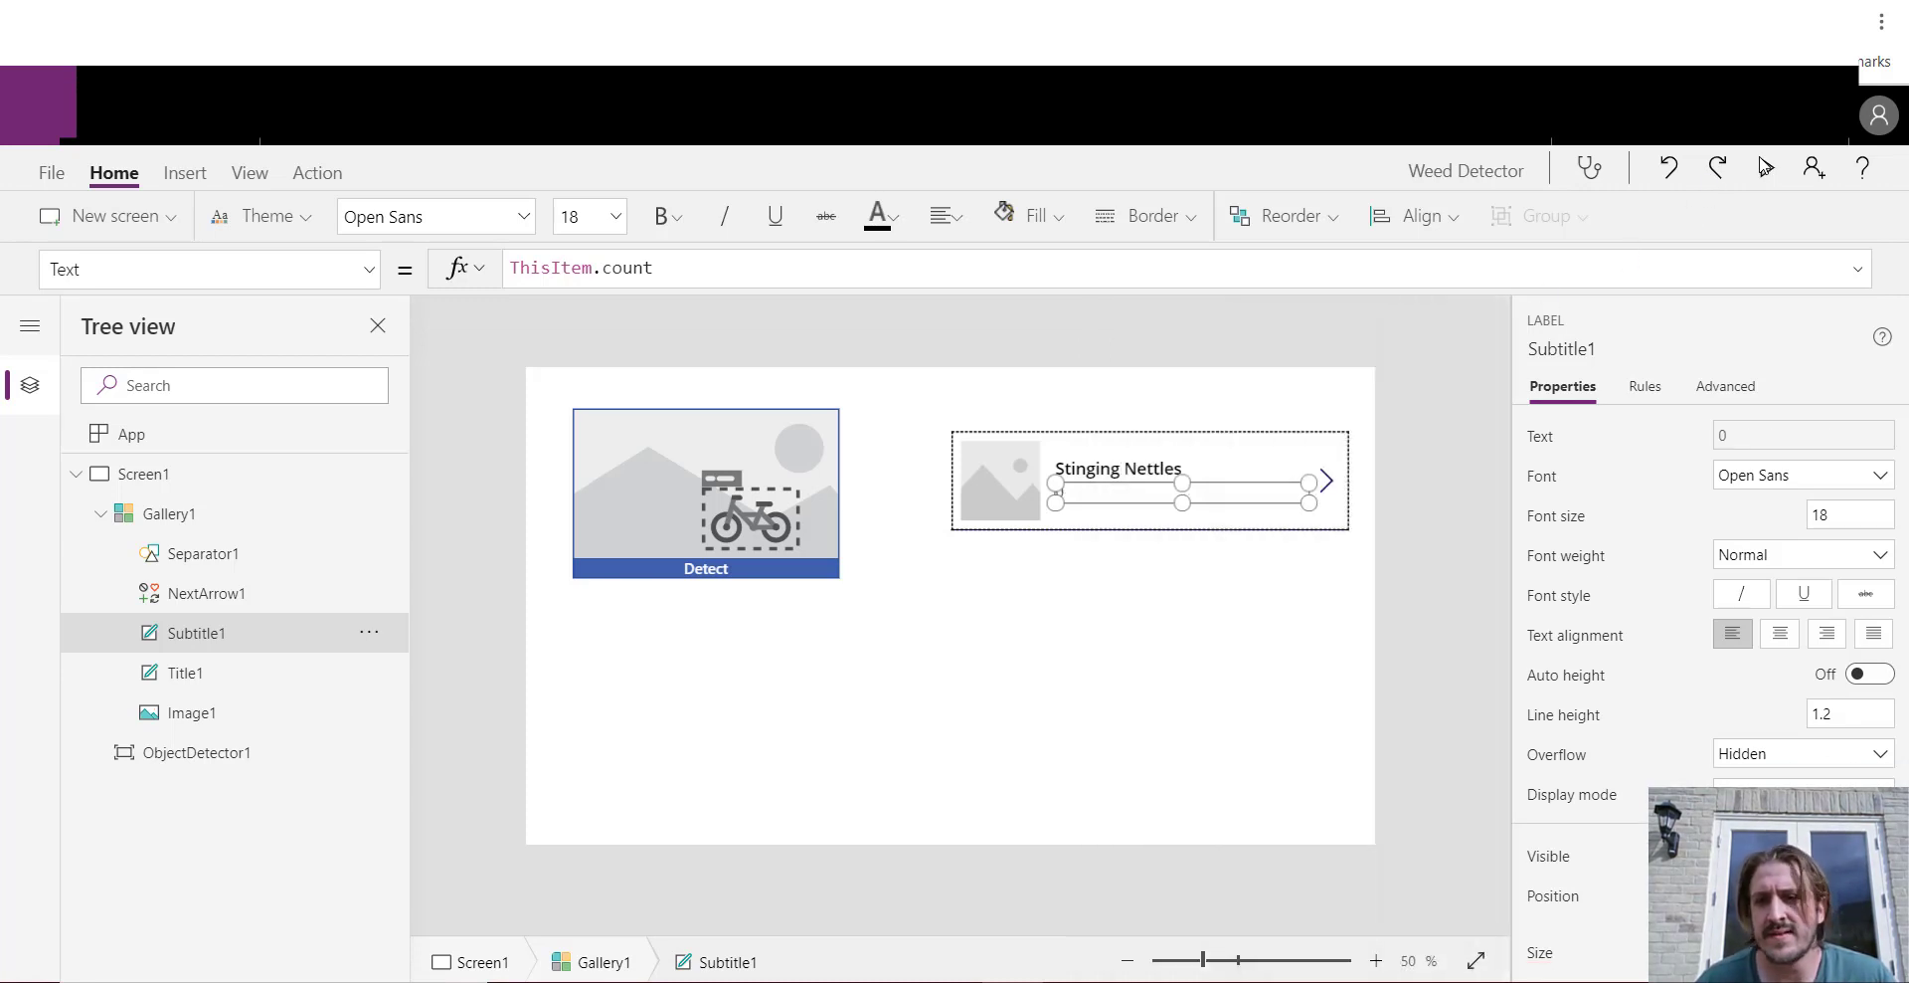
Preview the app and run the object detector on the nettle photo 15.jpg
{"action": "left_click", "coordinate": [1766, 167]}
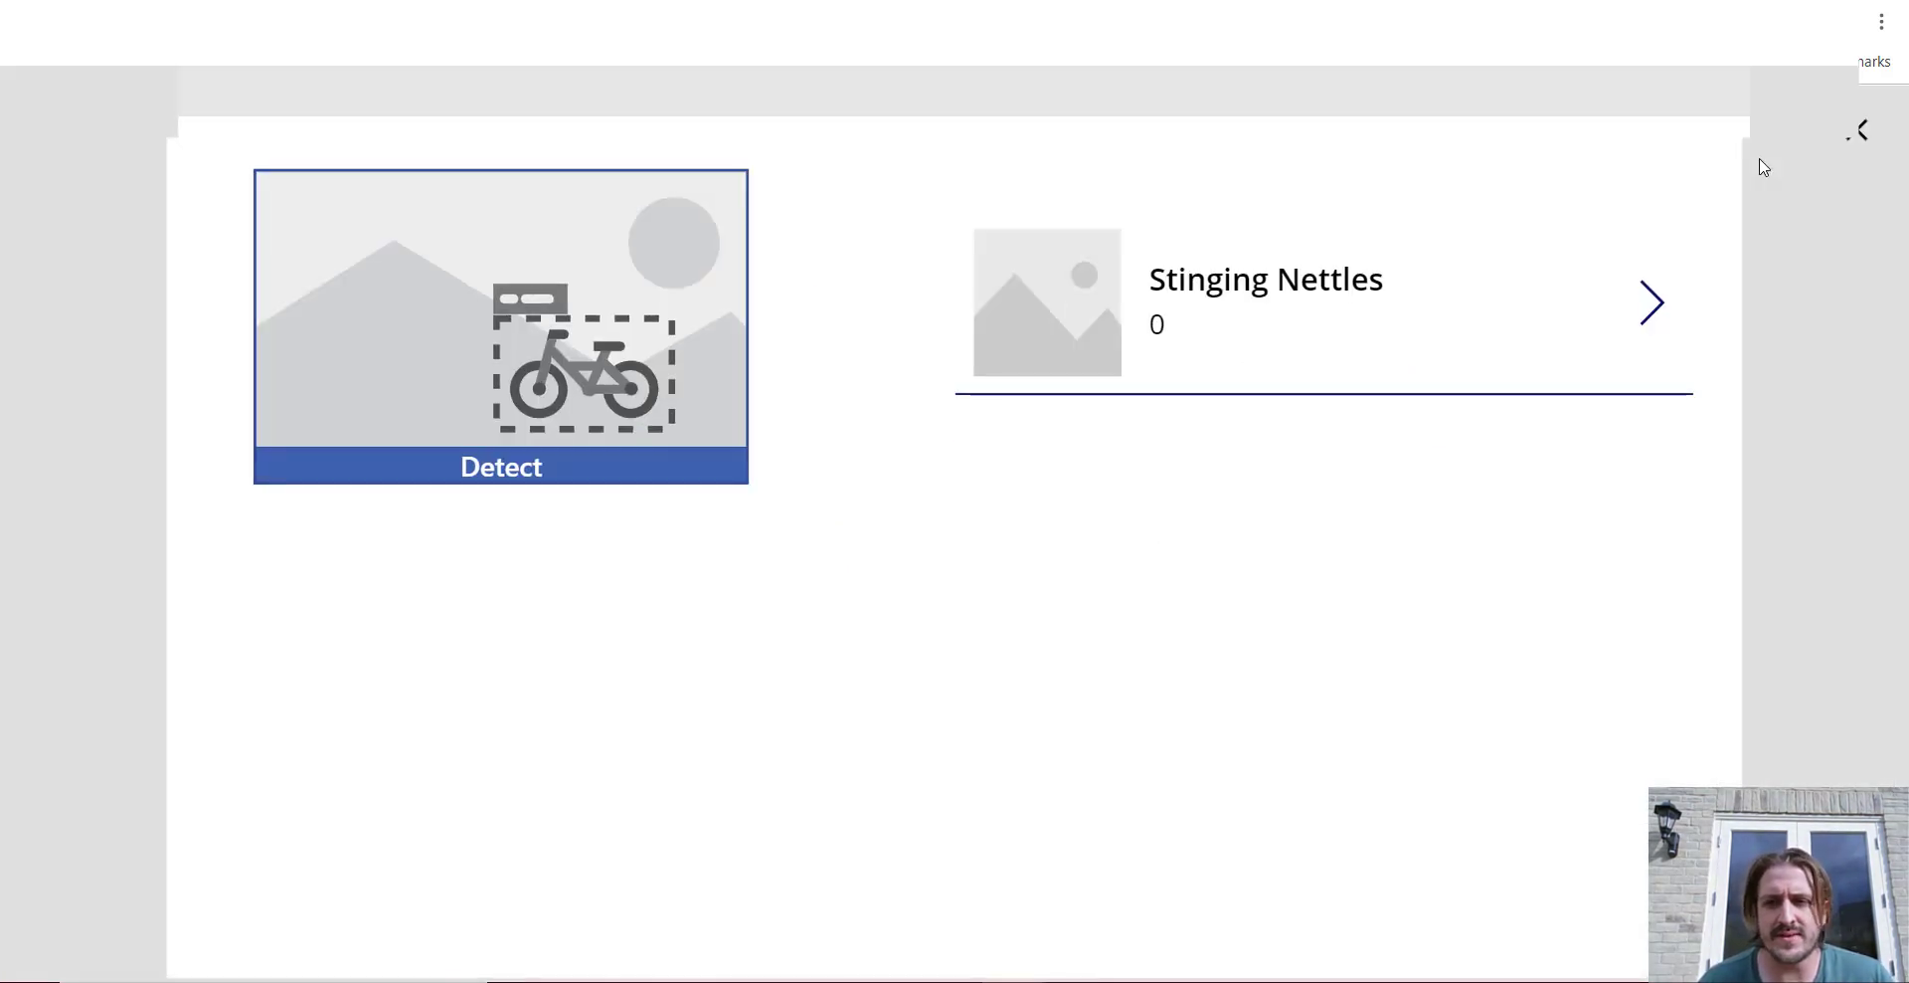
{"action": "left_click", "coordinate": [726, 384]}
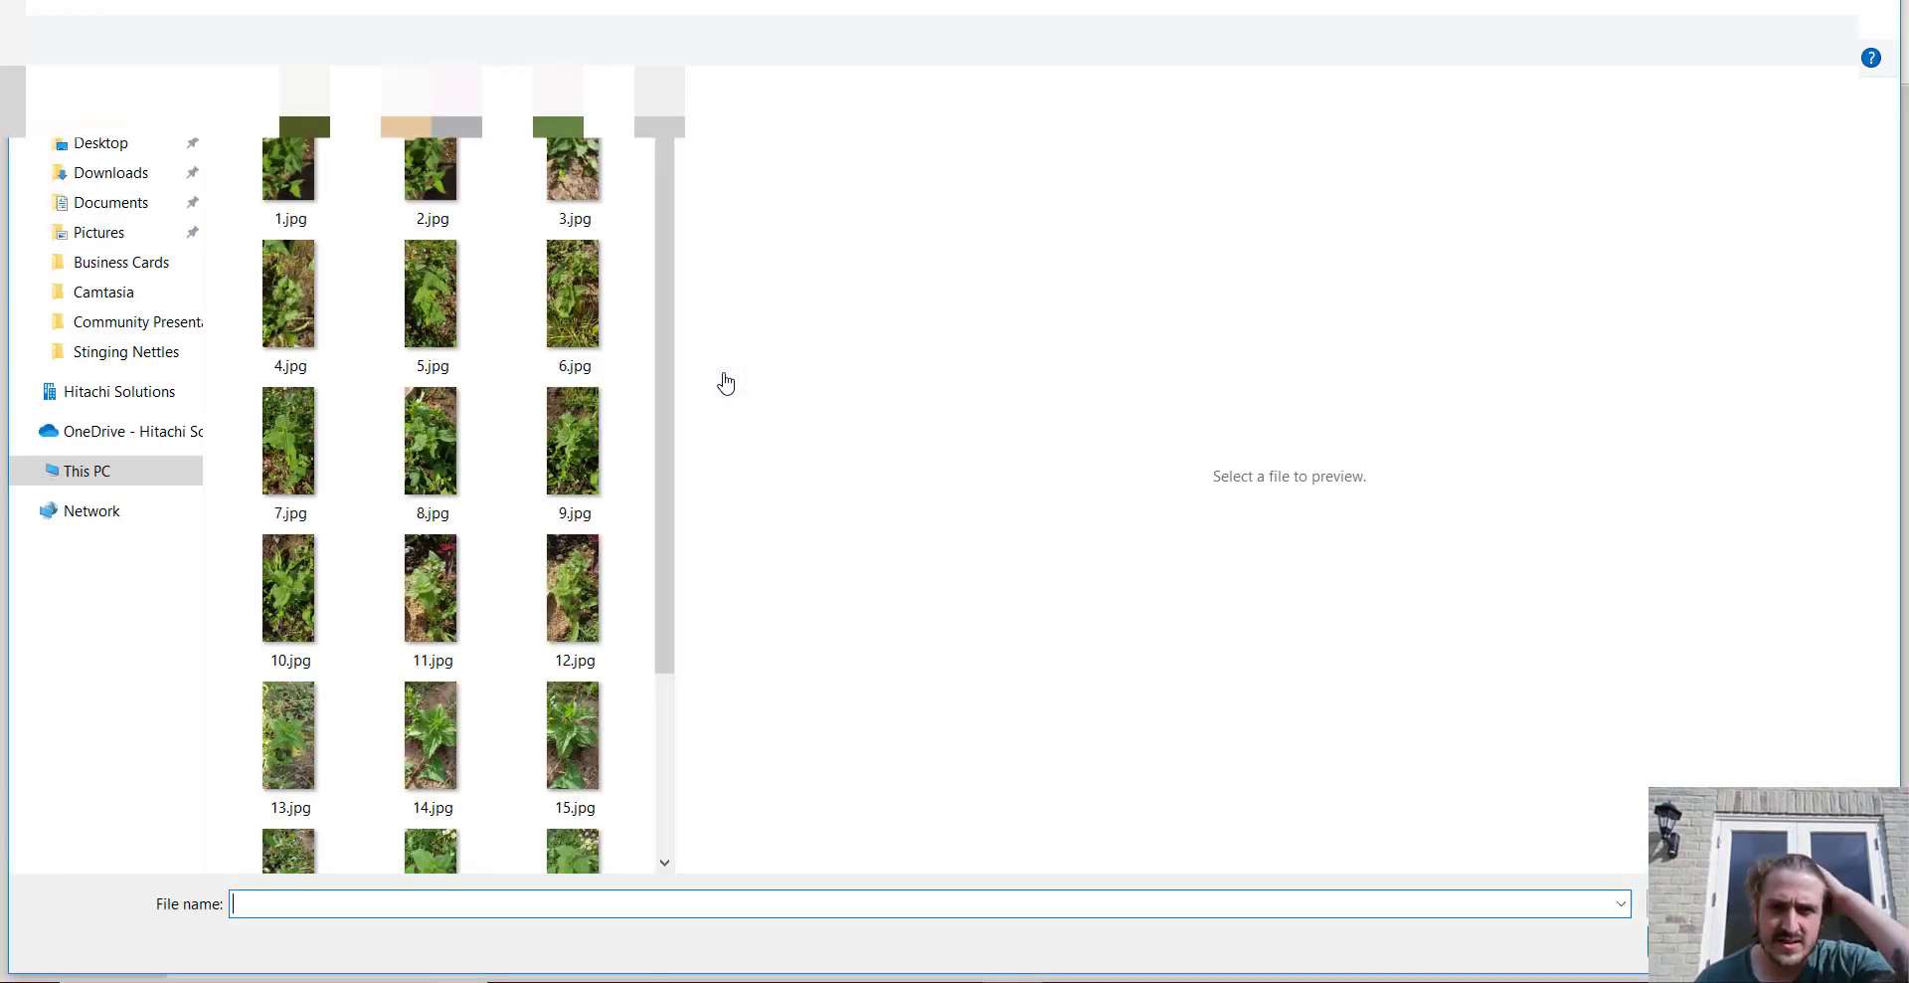
{"action": "scroll", "coordinate": [452, 595], "scroll_direction": "down", "scroll_amount": 2}
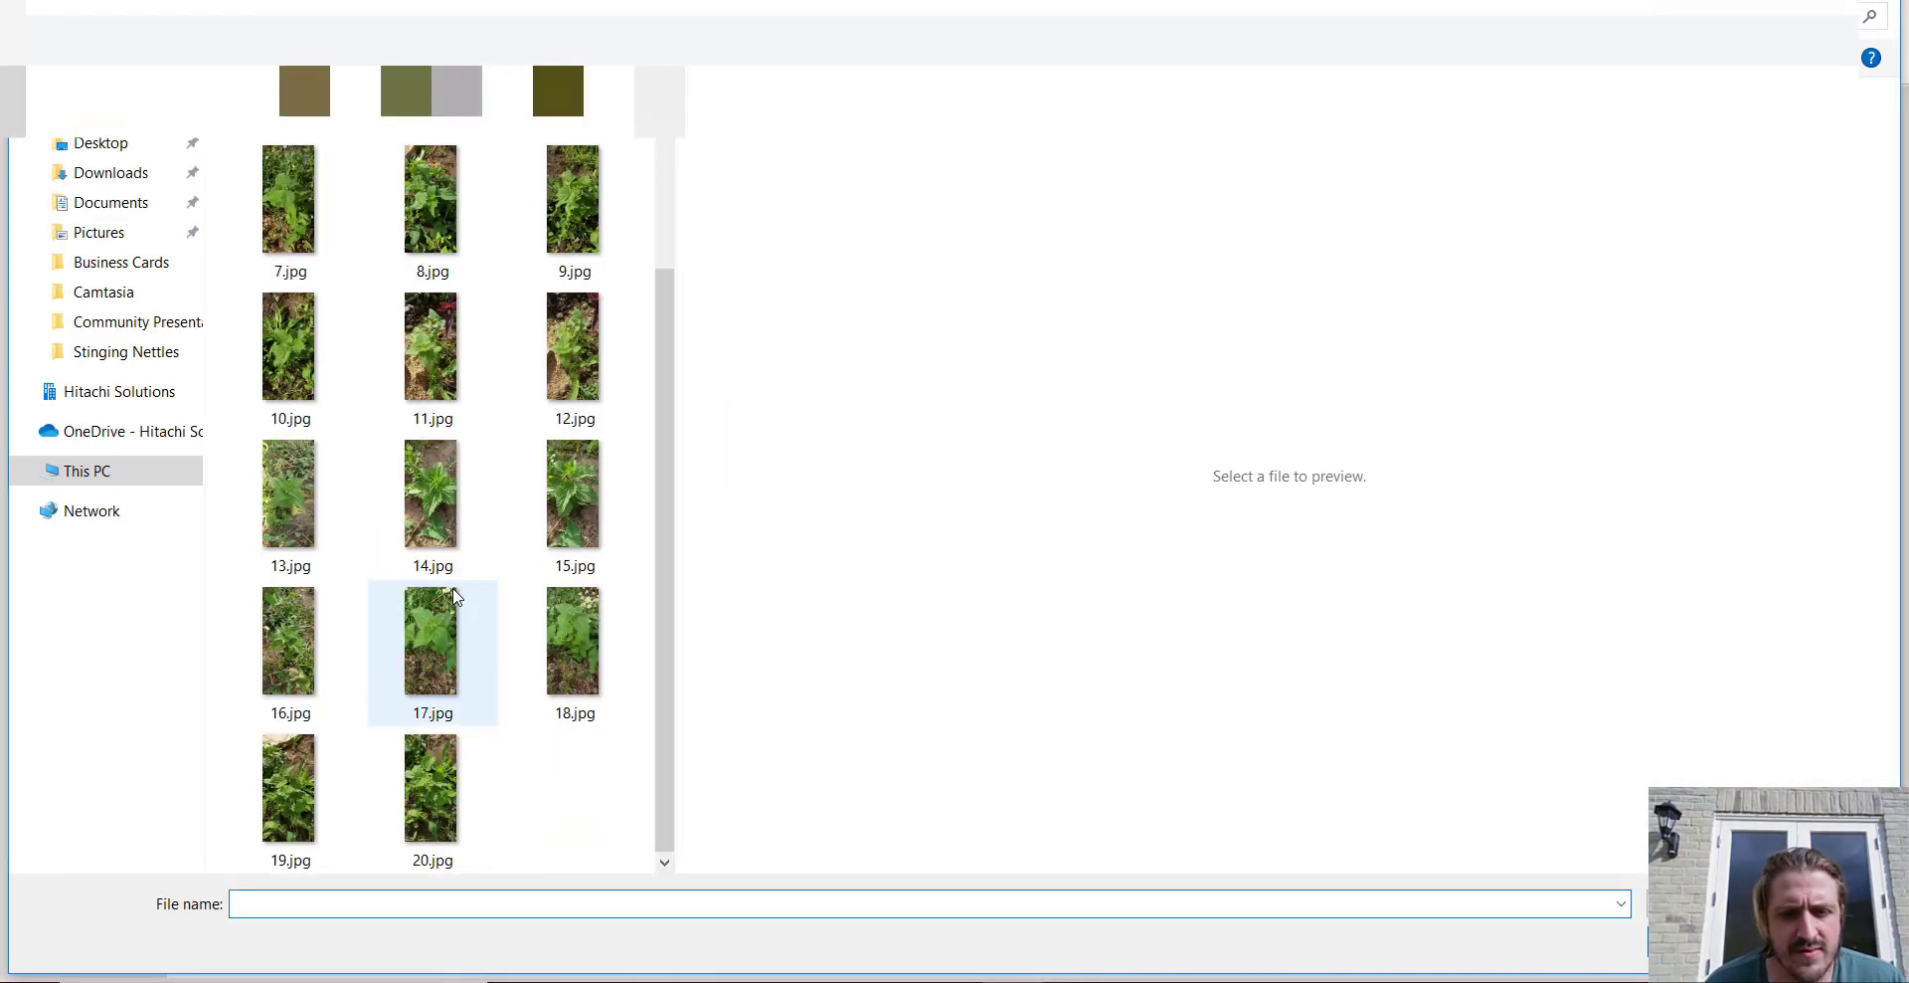
{"action": "double_click", "coordinate": [583, 523]}
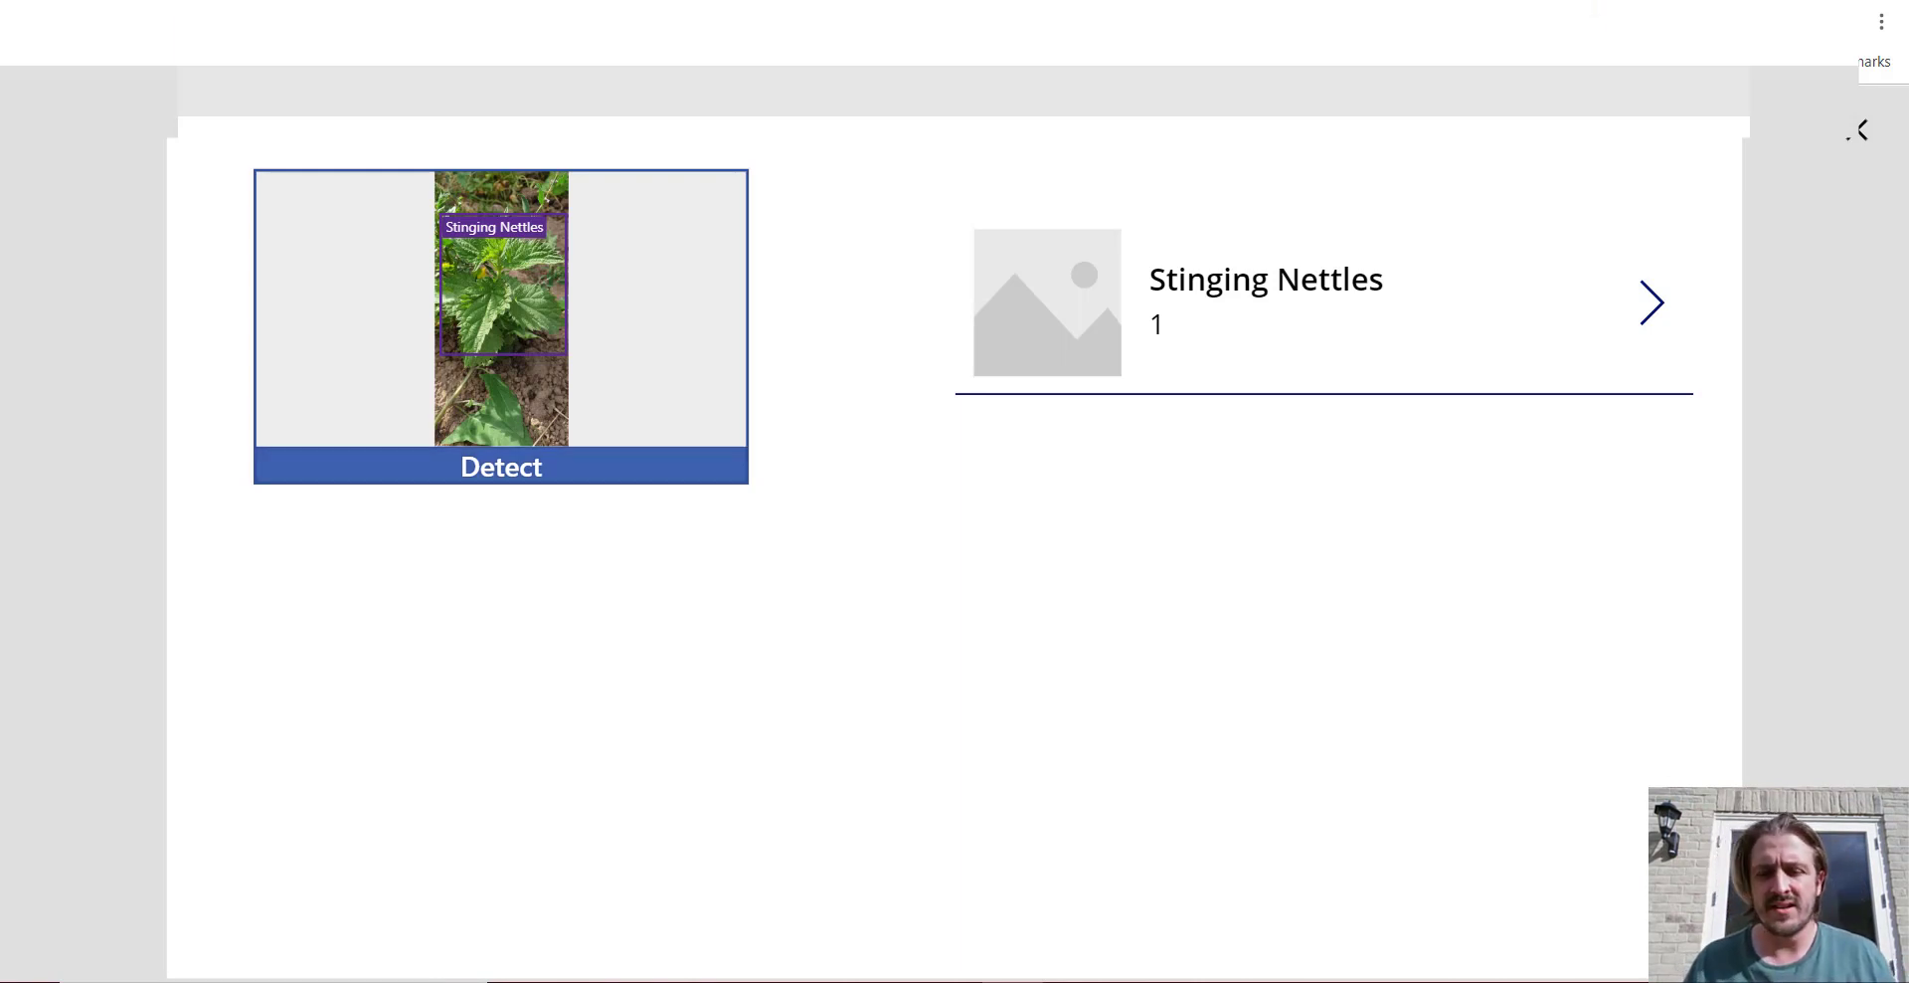
Search Google for "stinging nettle" and show the image results
{"action": "key", "text": "Return"}
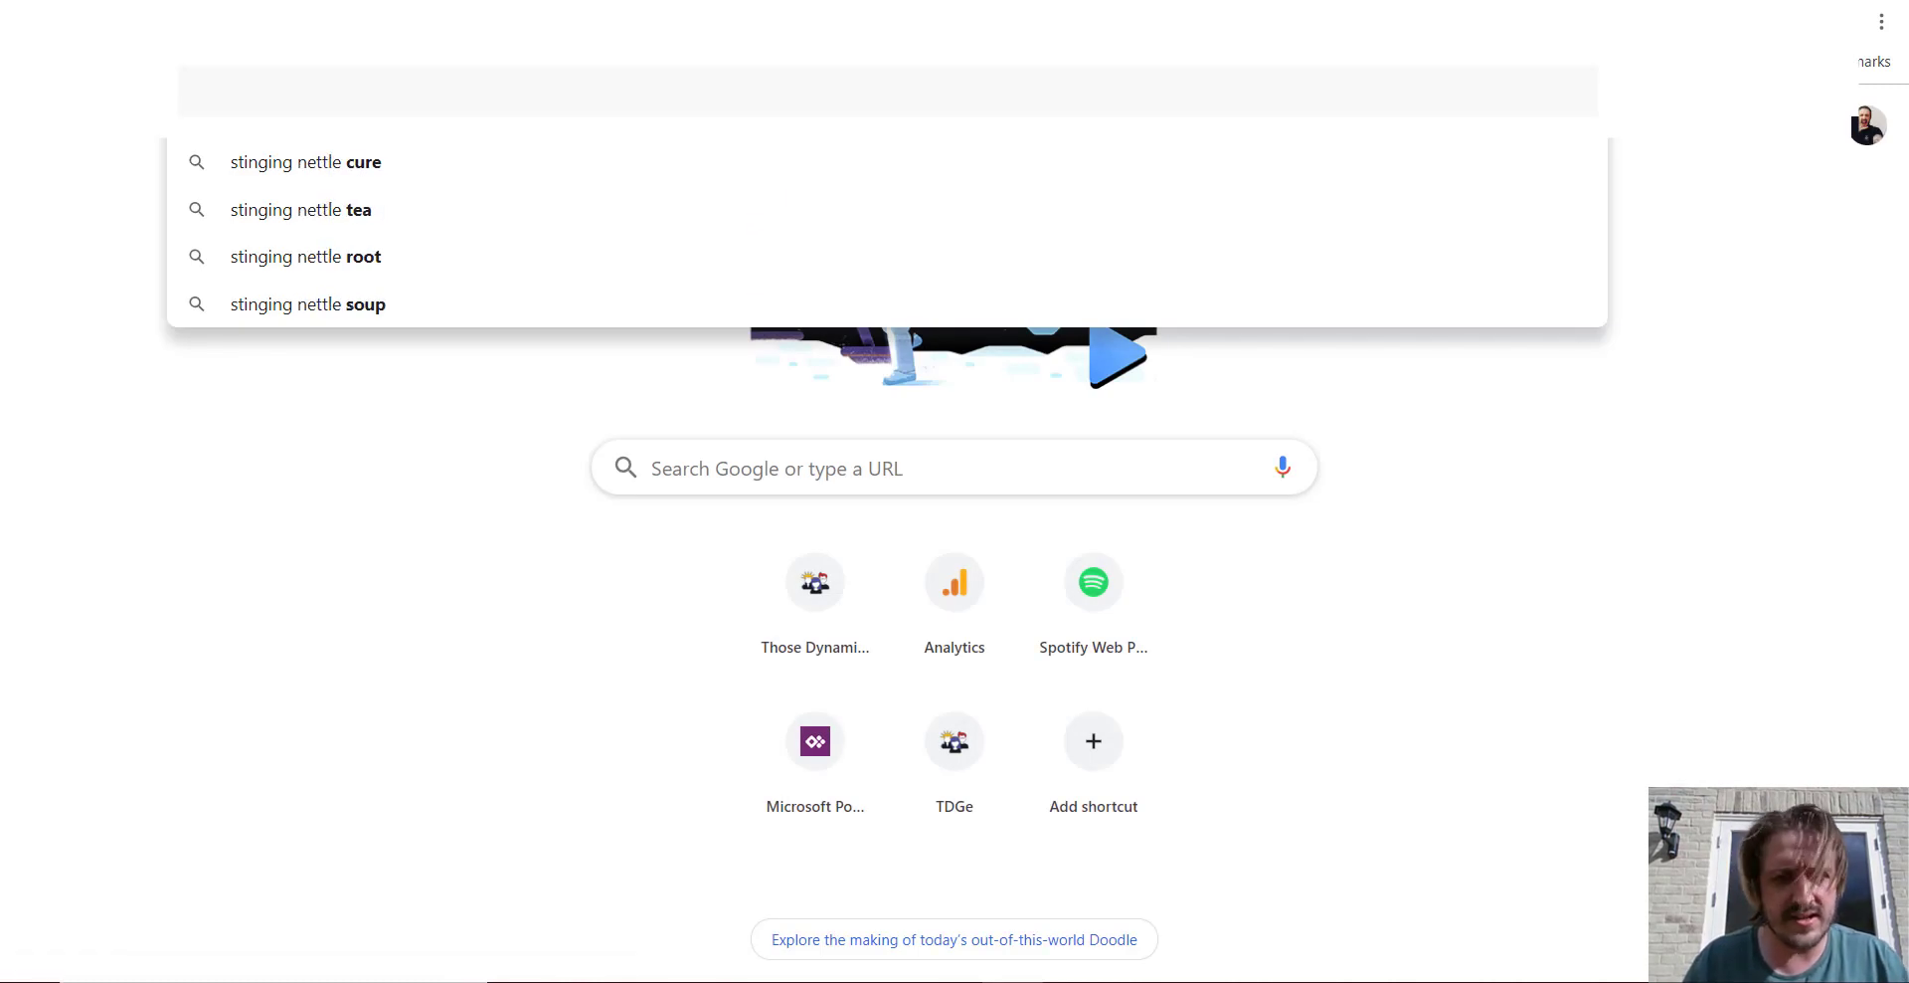
{"action": "key", "text": "Return"}
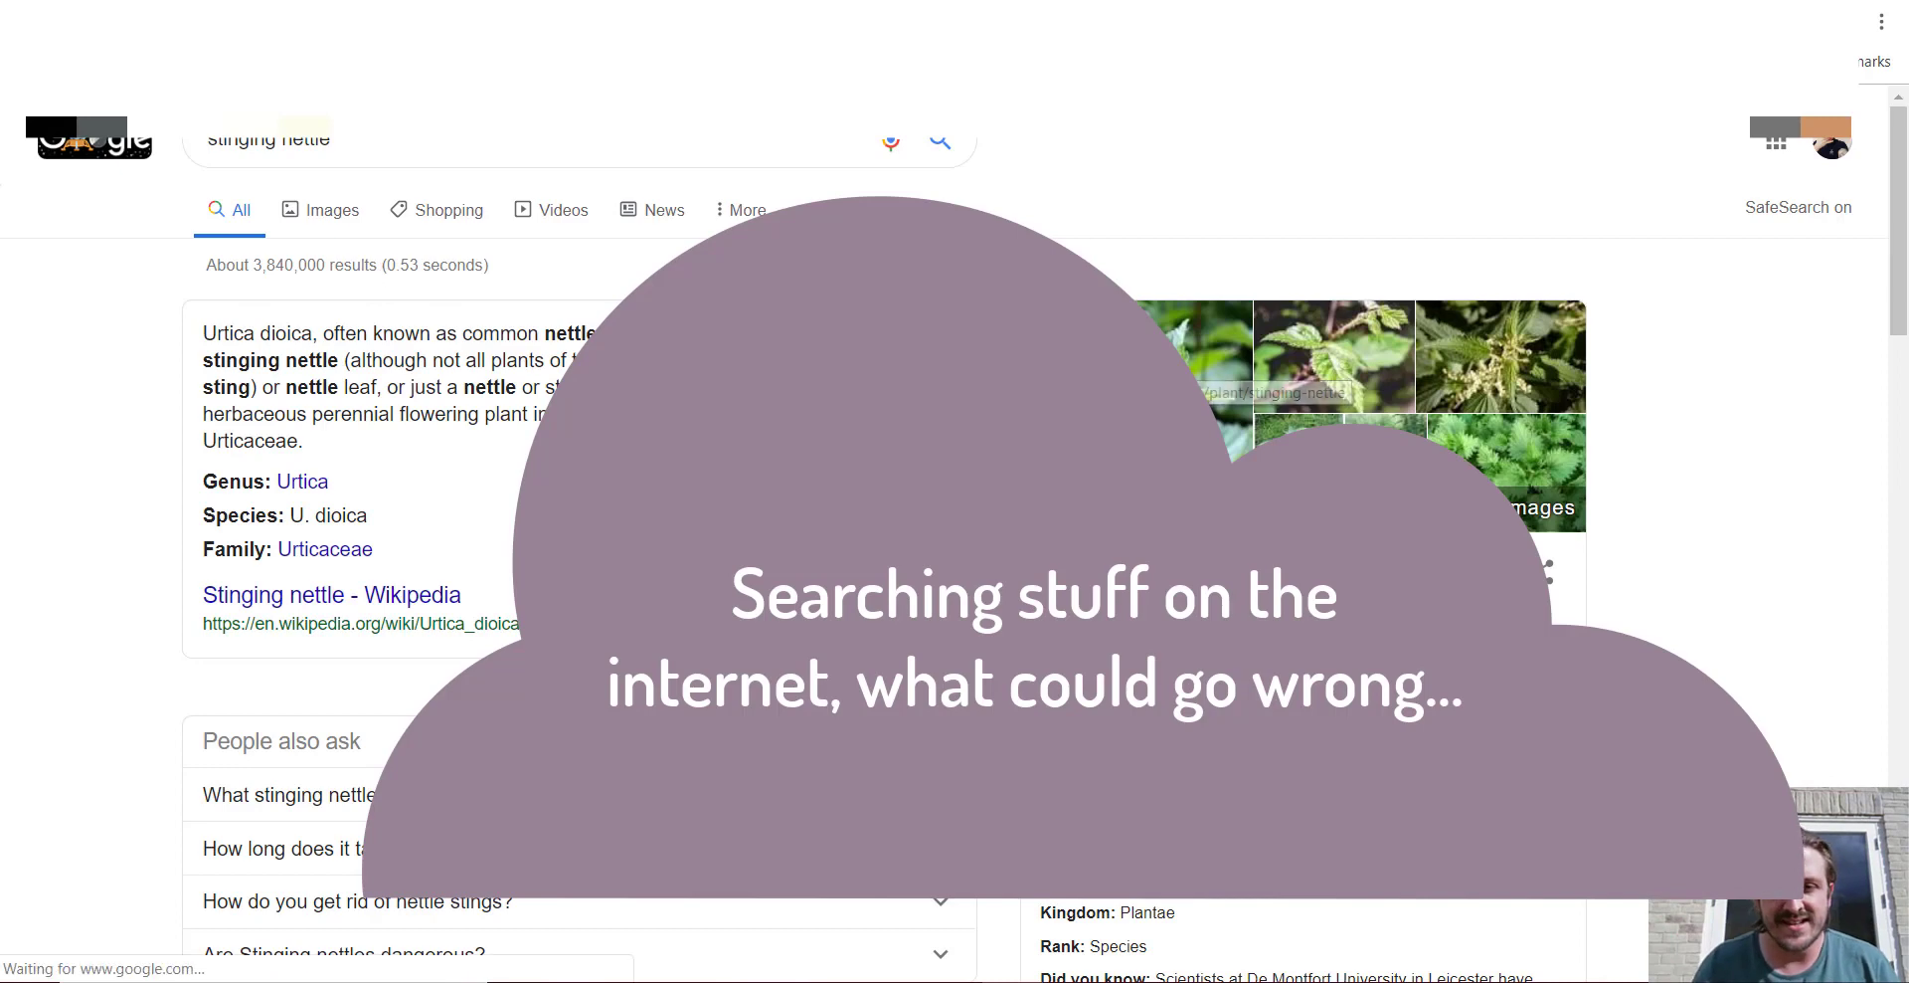
{"action": "left_click", "coordinate": [331, 220]}
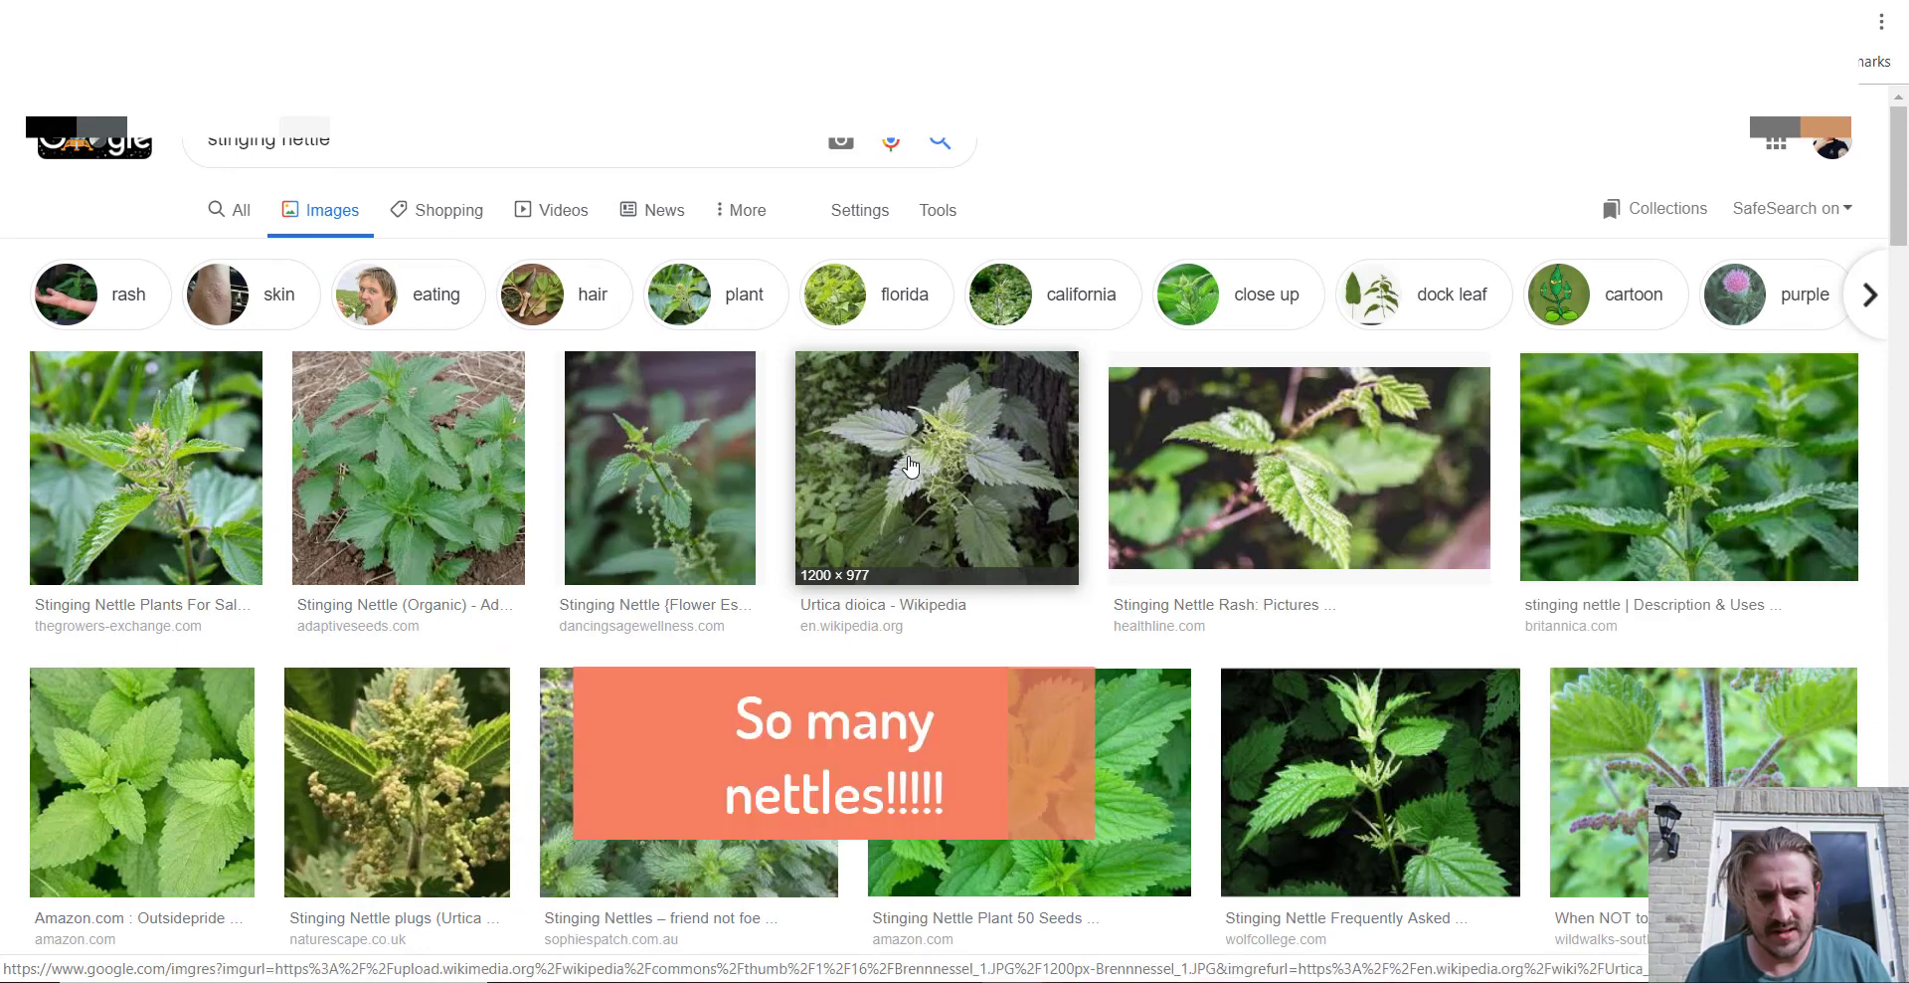
Open the Adaptive Seeds stinging nettle picture and save it as "Test Nettle one.jpg" in the folder of numbered nettle photos
{"action": "left_click", "coordinate": [347, 468]}
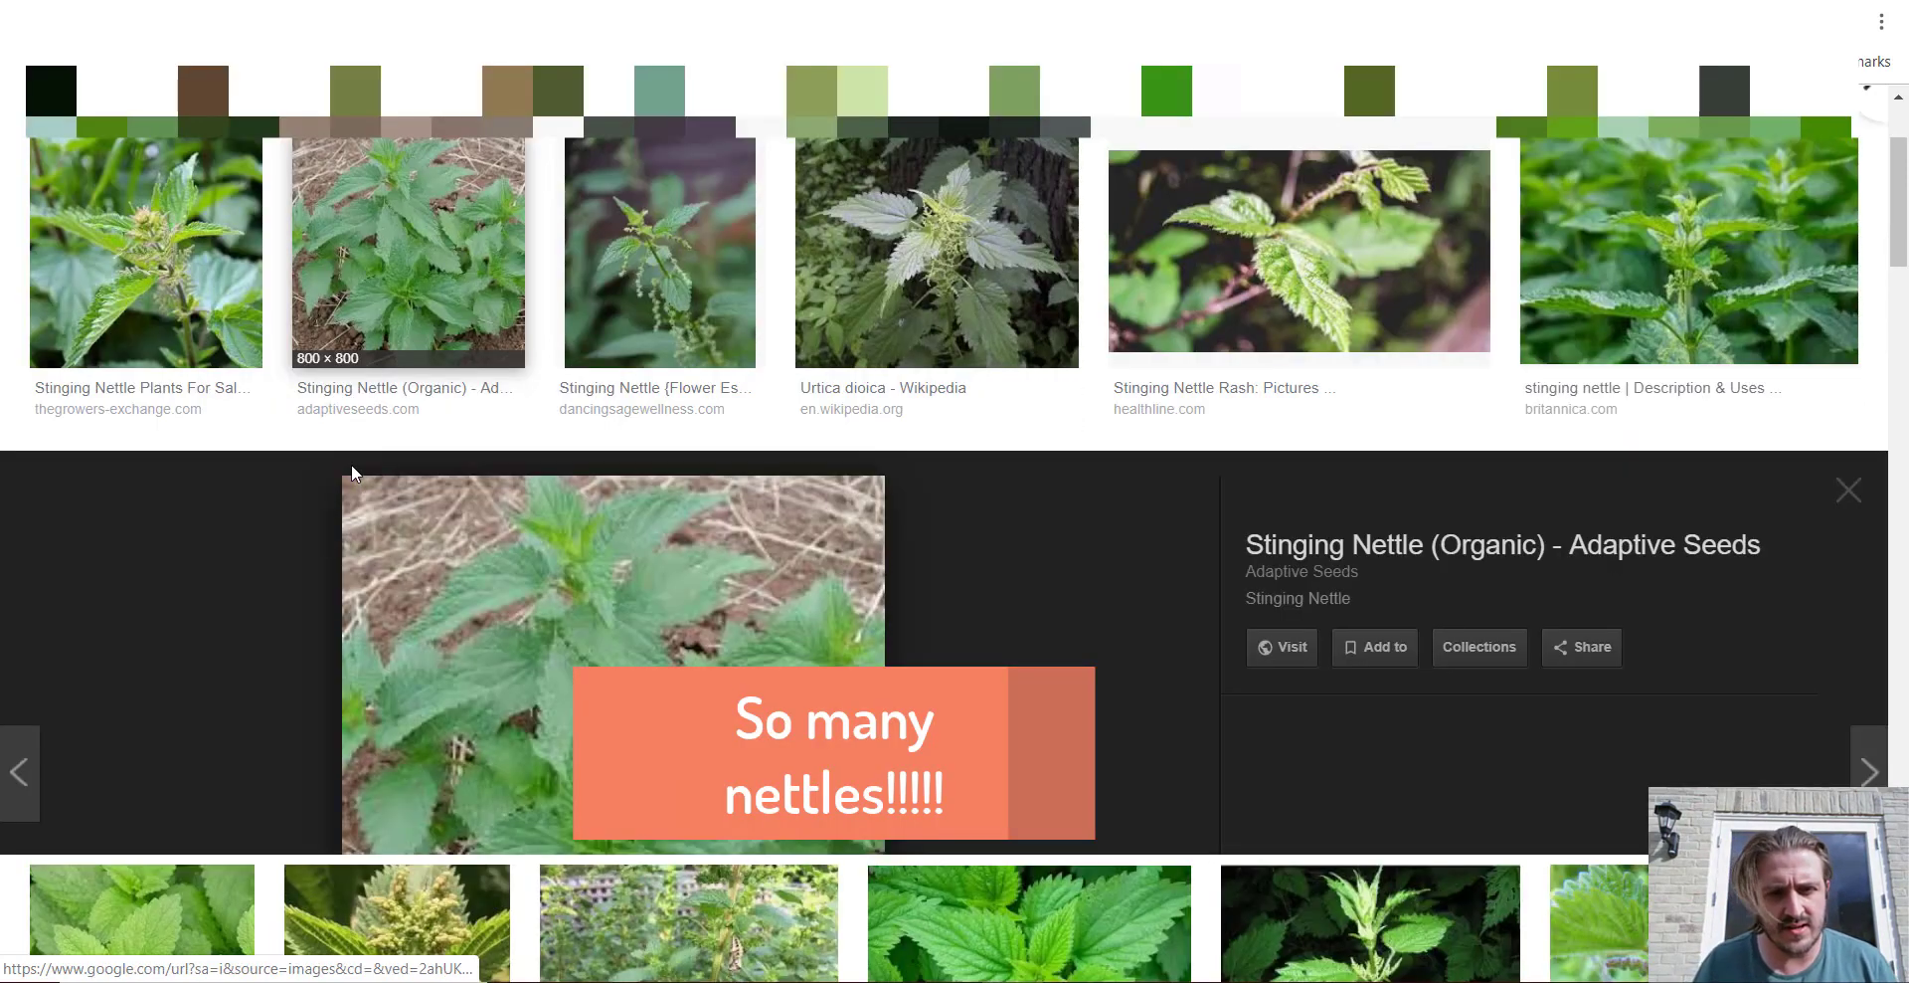
{"action": "right_click", "coordinate": [574, 622]}
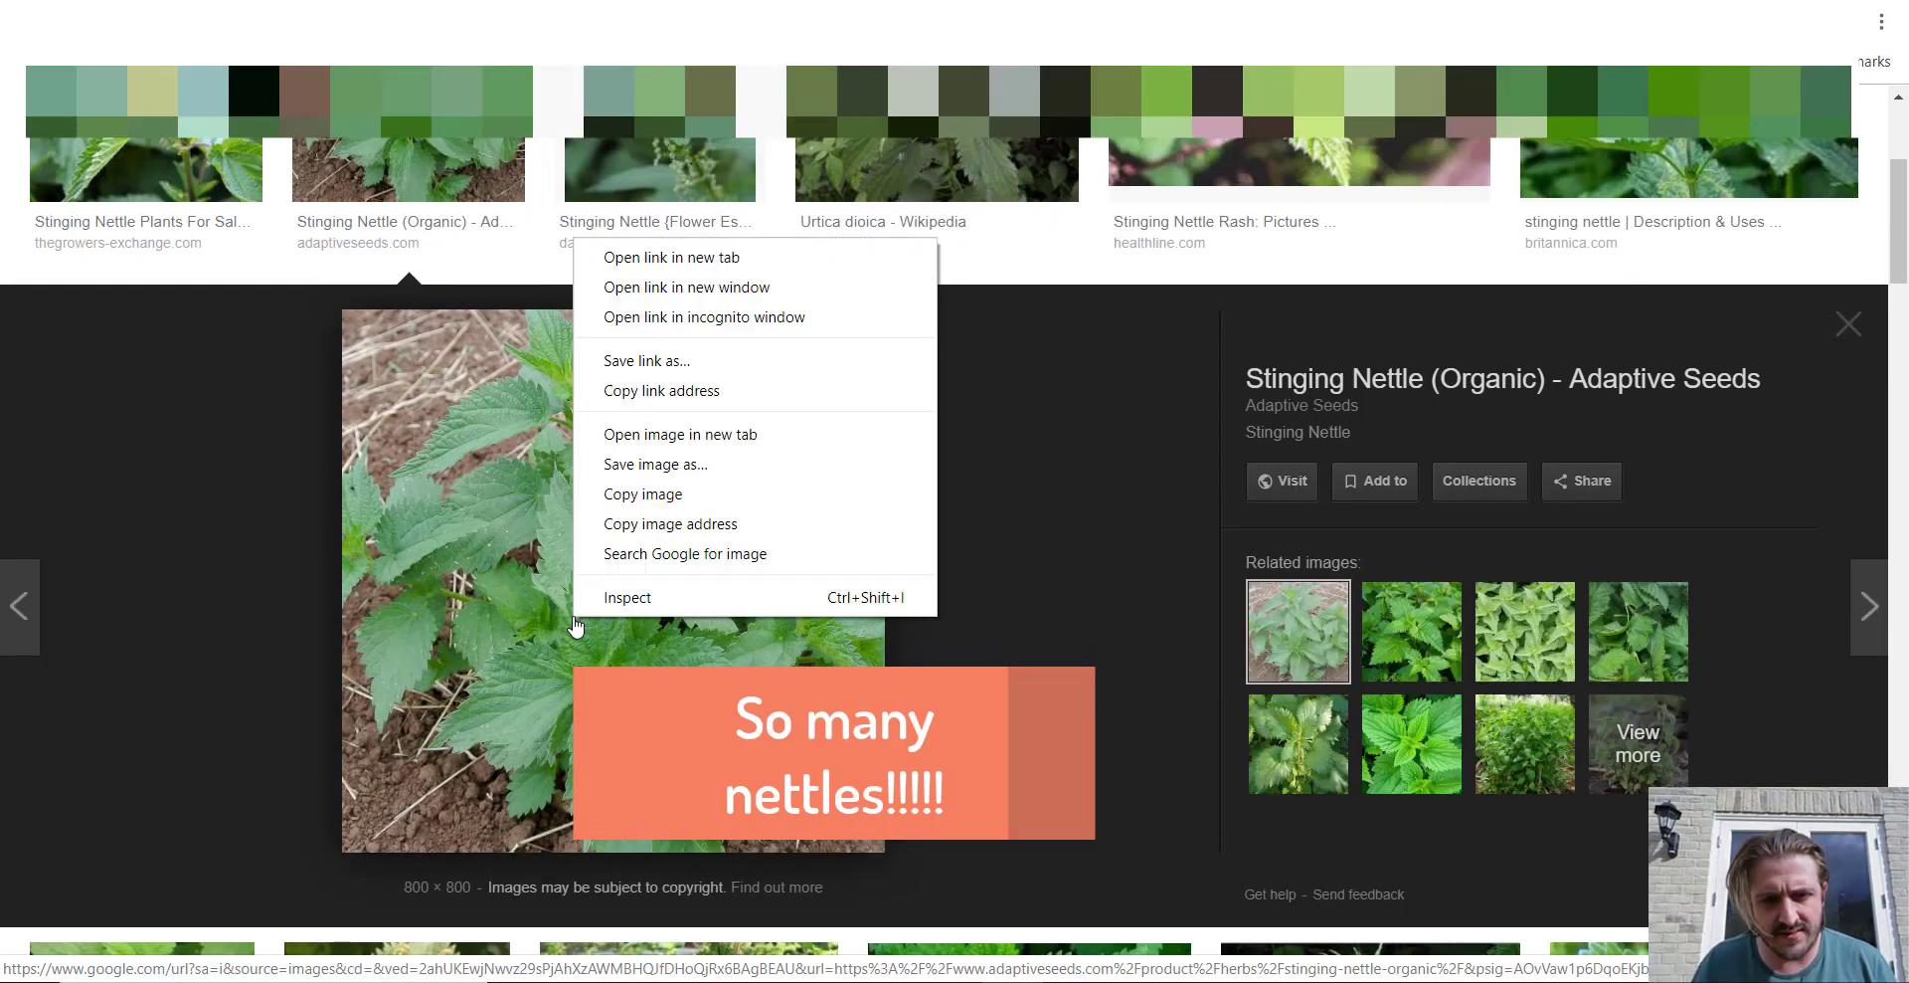
{"action": "left_click", "coordinate": [684, 469]}
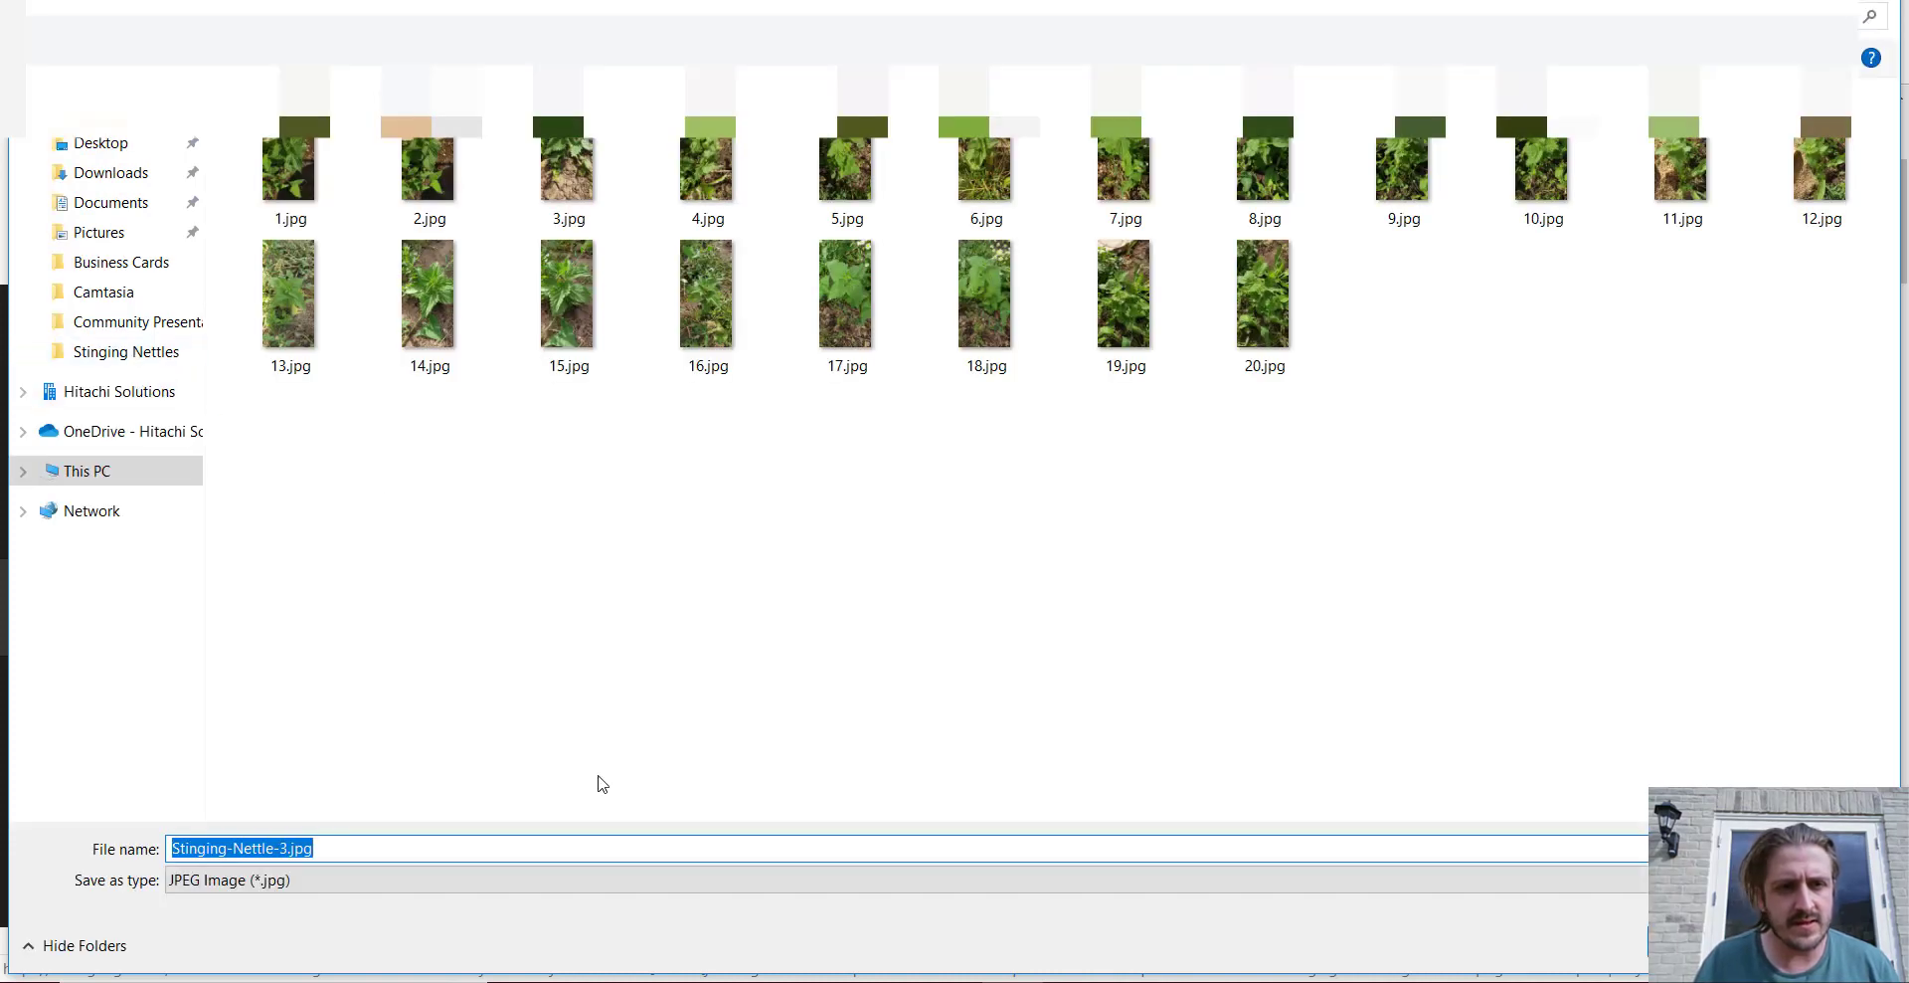
{"action": "type", "text": "Test"}
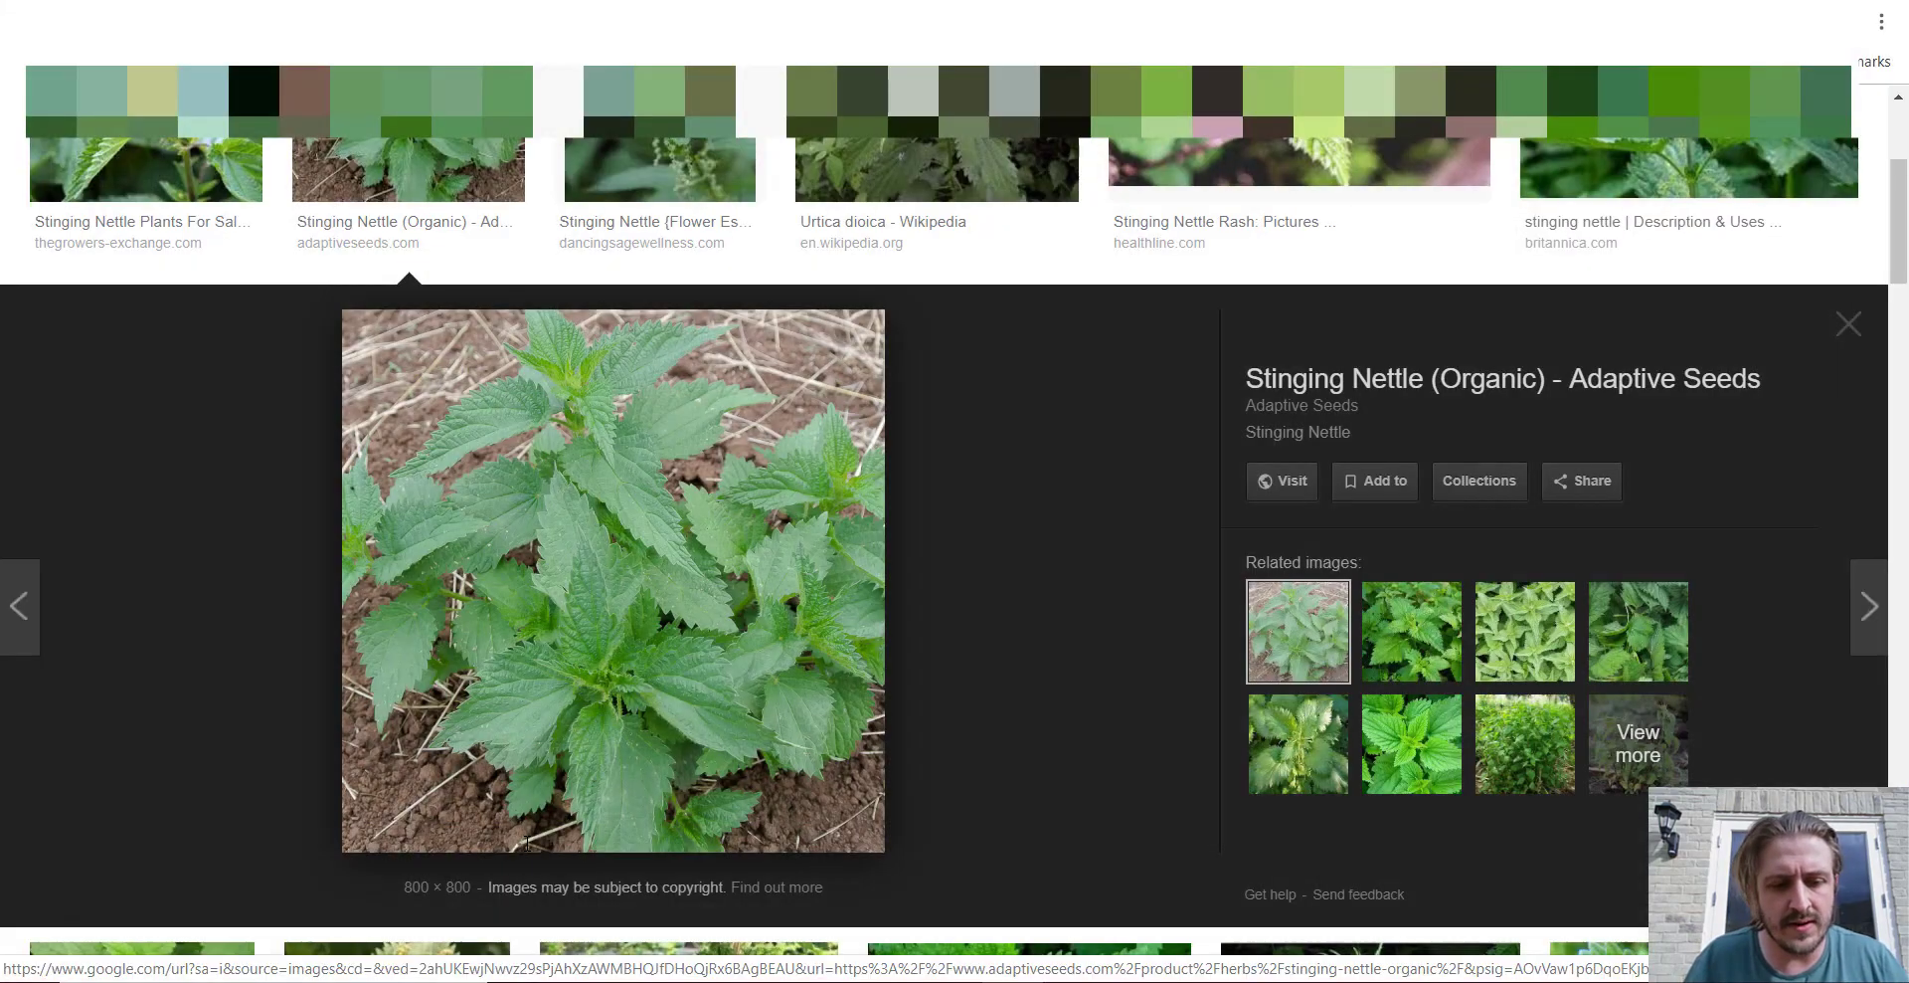
Look through the stinging nettle image results for another suitable test picture
{"action": "scroll", "coordinate": [1163, 397], "scroll_direction": "down", "scroll_amount": 6}
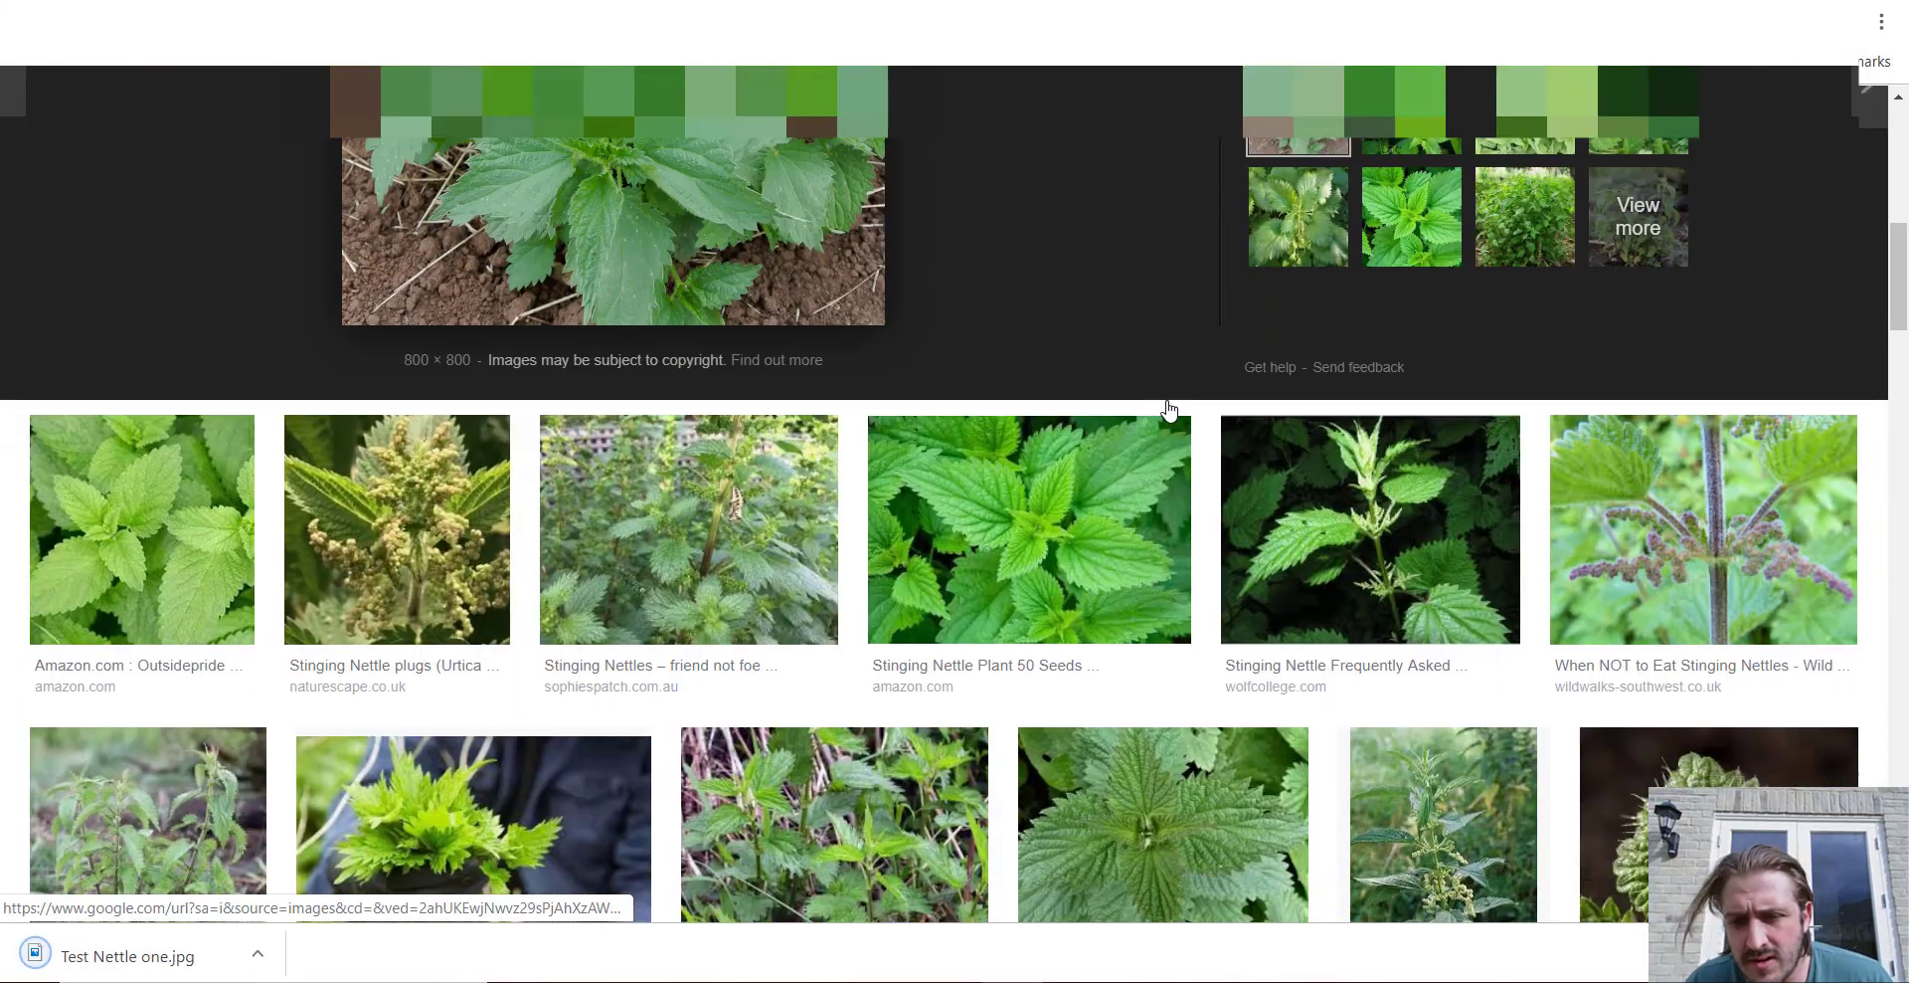
{"action": "scroll", "coordinate": [1169, 410], "scroll_direction": "down", "scroll_amount": 5}
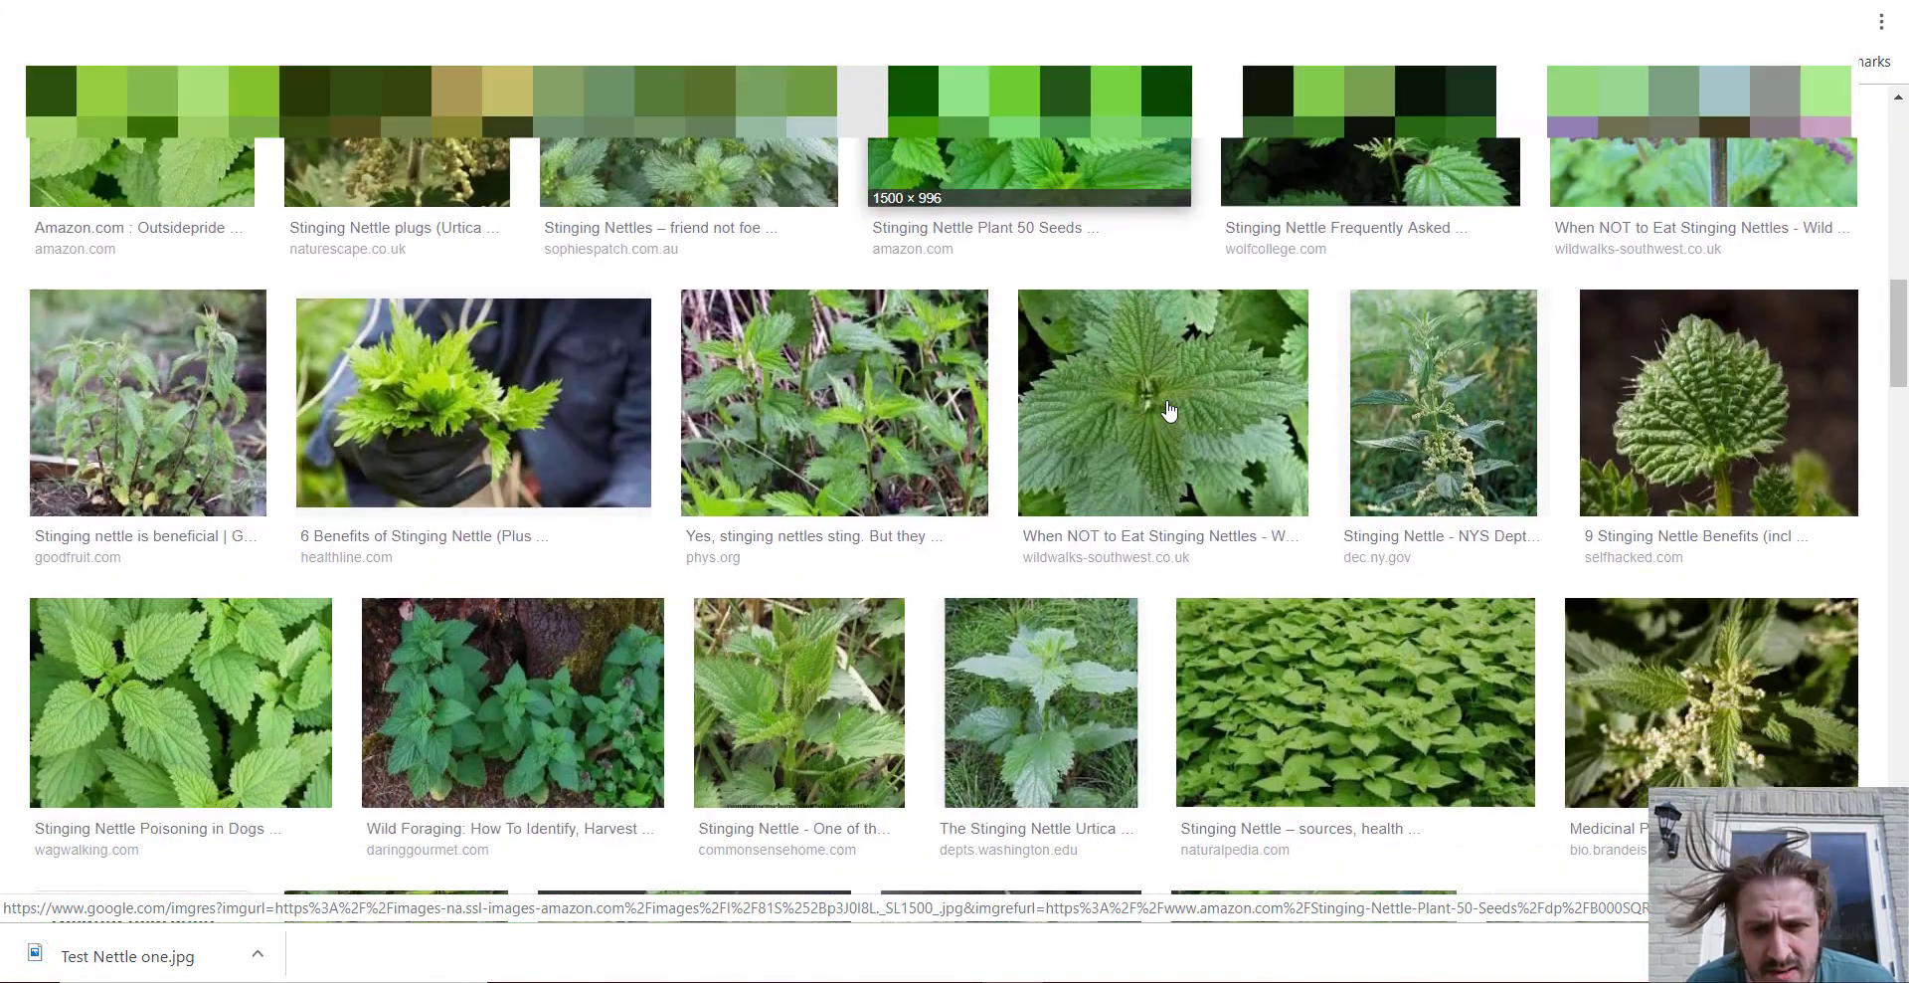
{"action": "scroll", "coordinate": [1168, 410], "scroll_direction": "down", "scroll_amount": 1}
{"action": "scroll", "coordinate": [1168, 410], "scroll_direction": "down", "scroll_amount": 5}
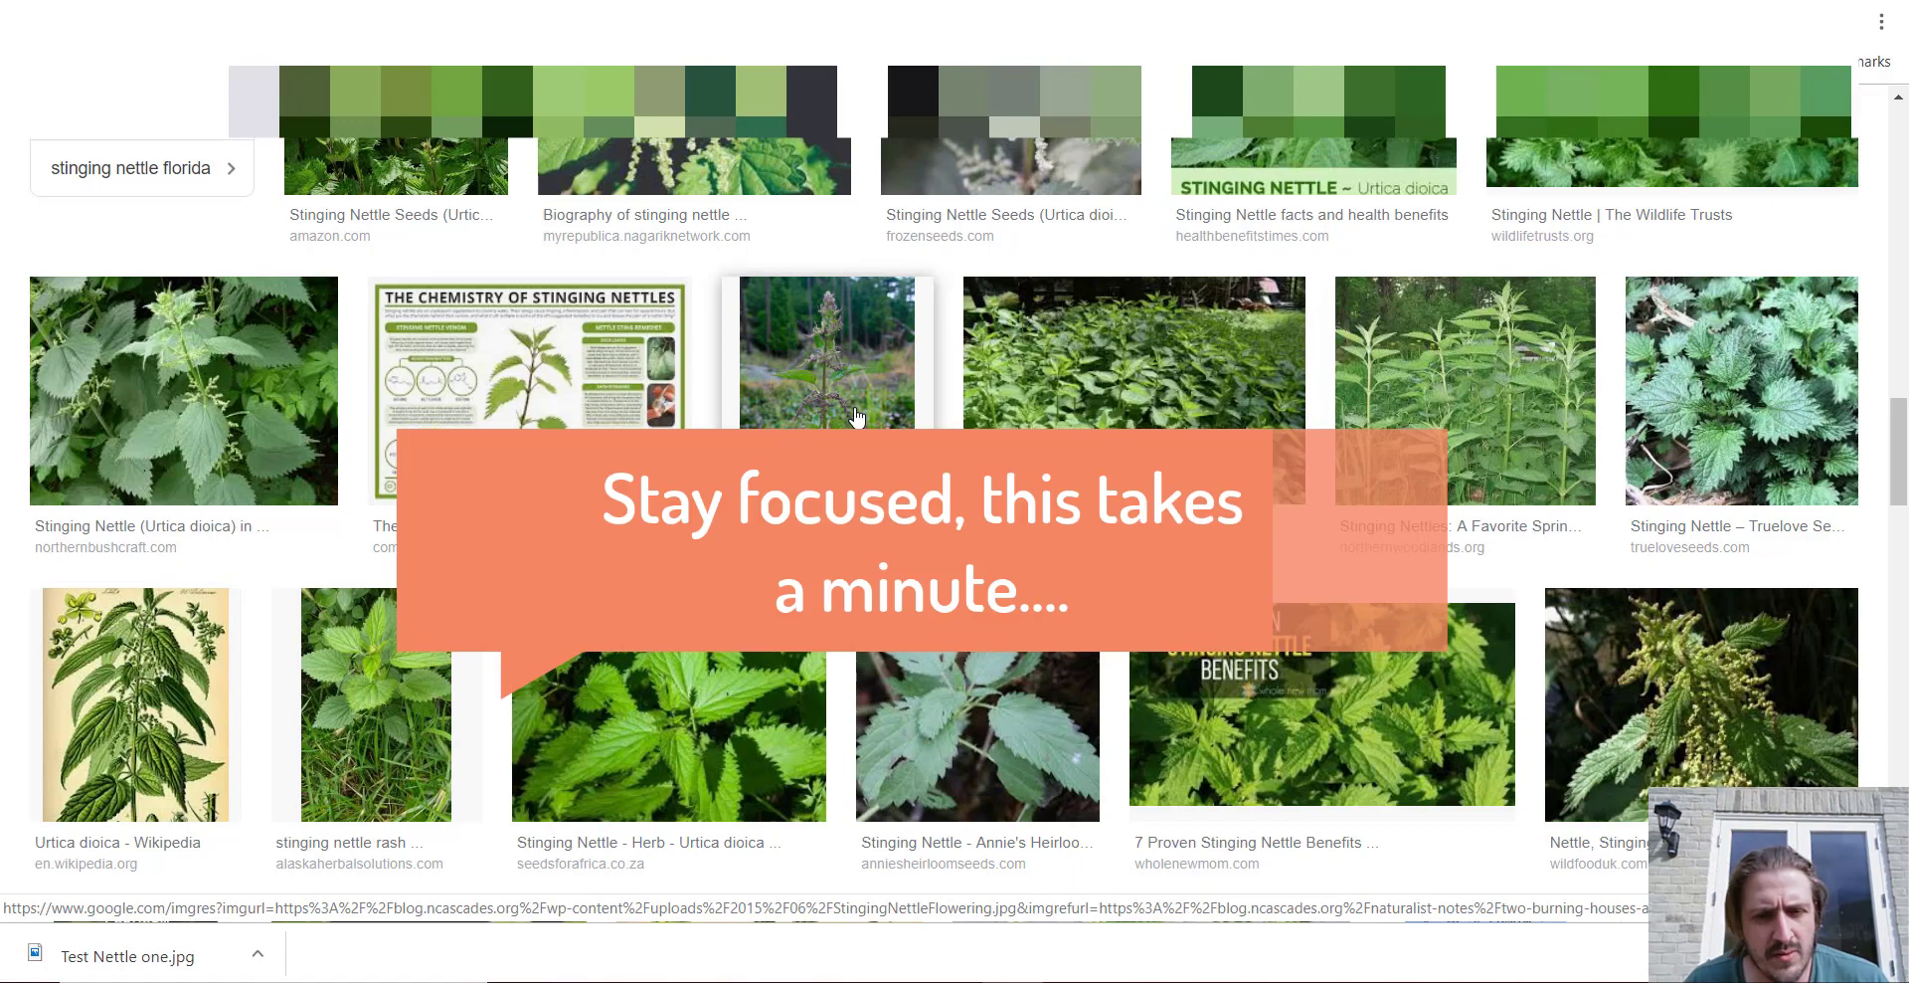
{"action": "scroll", "coordinate": [857, 416], "scroll_direction": "down", "scroll_amount": 8}
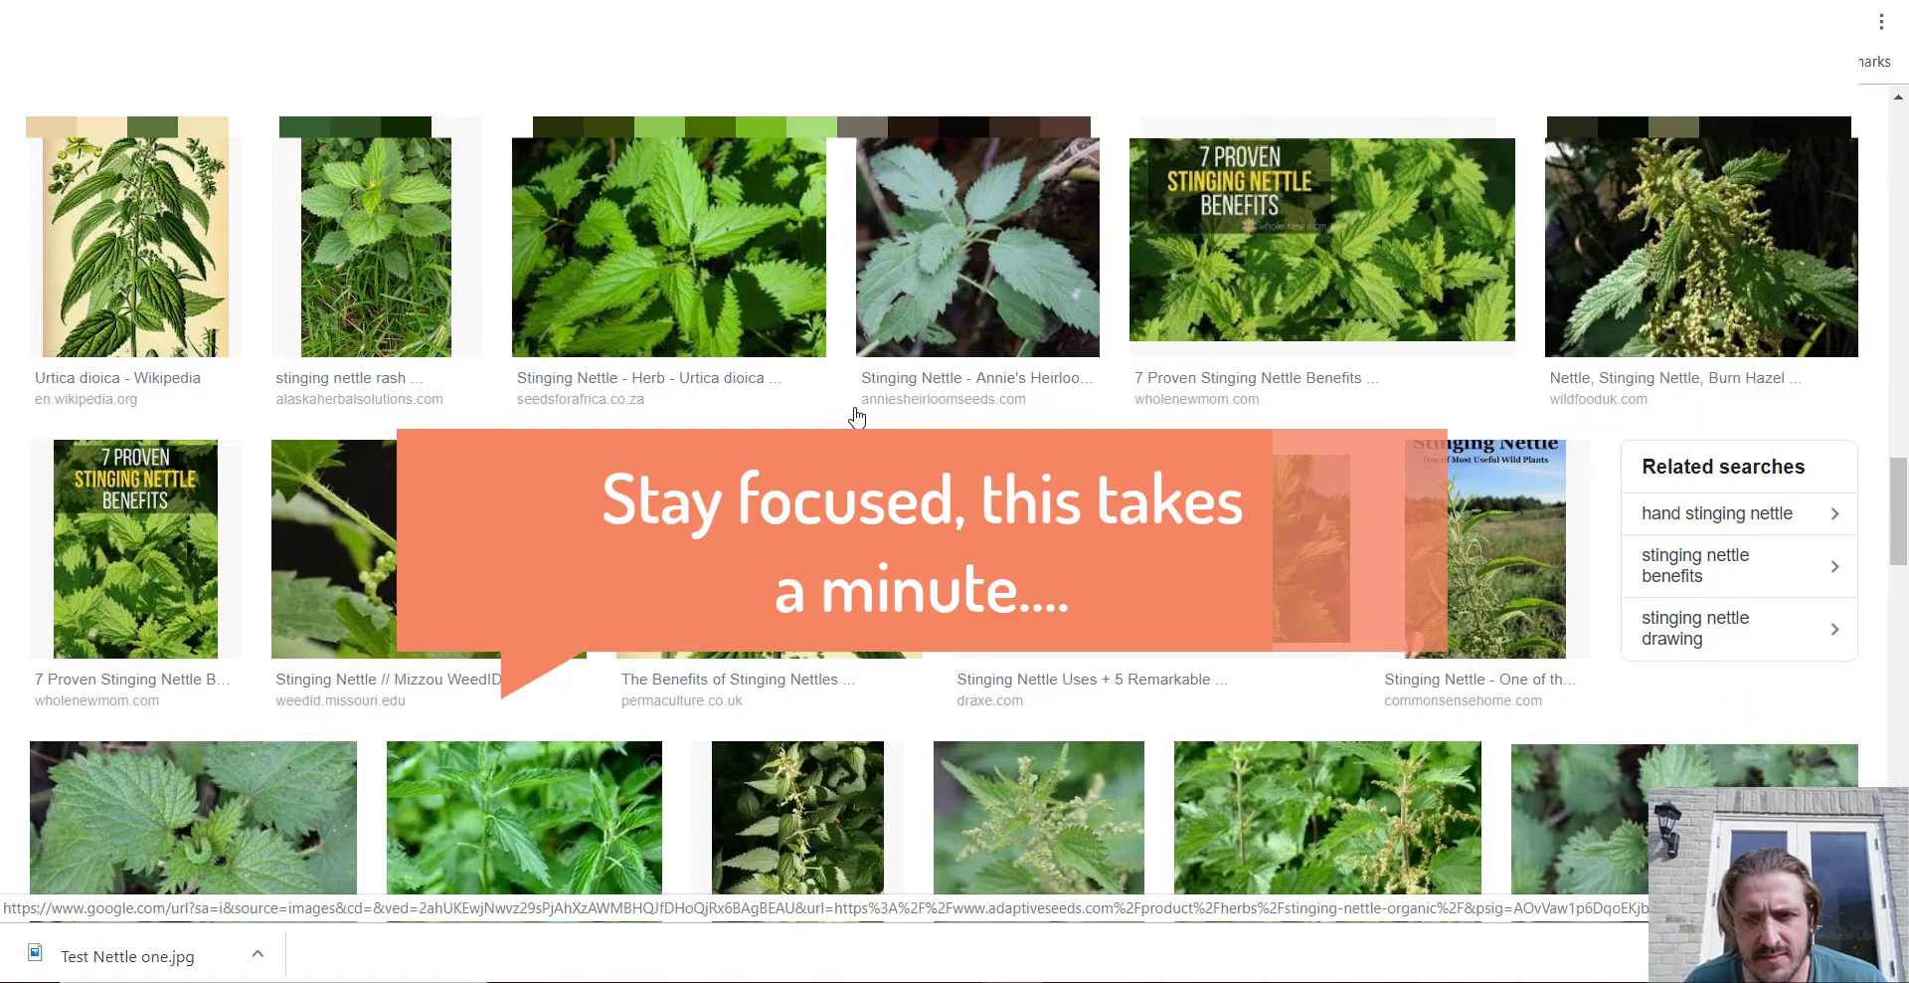
{"action": "scroll", "coordinate": [858, 416], "scroll_direction": "down", "scroll_amount": 4}
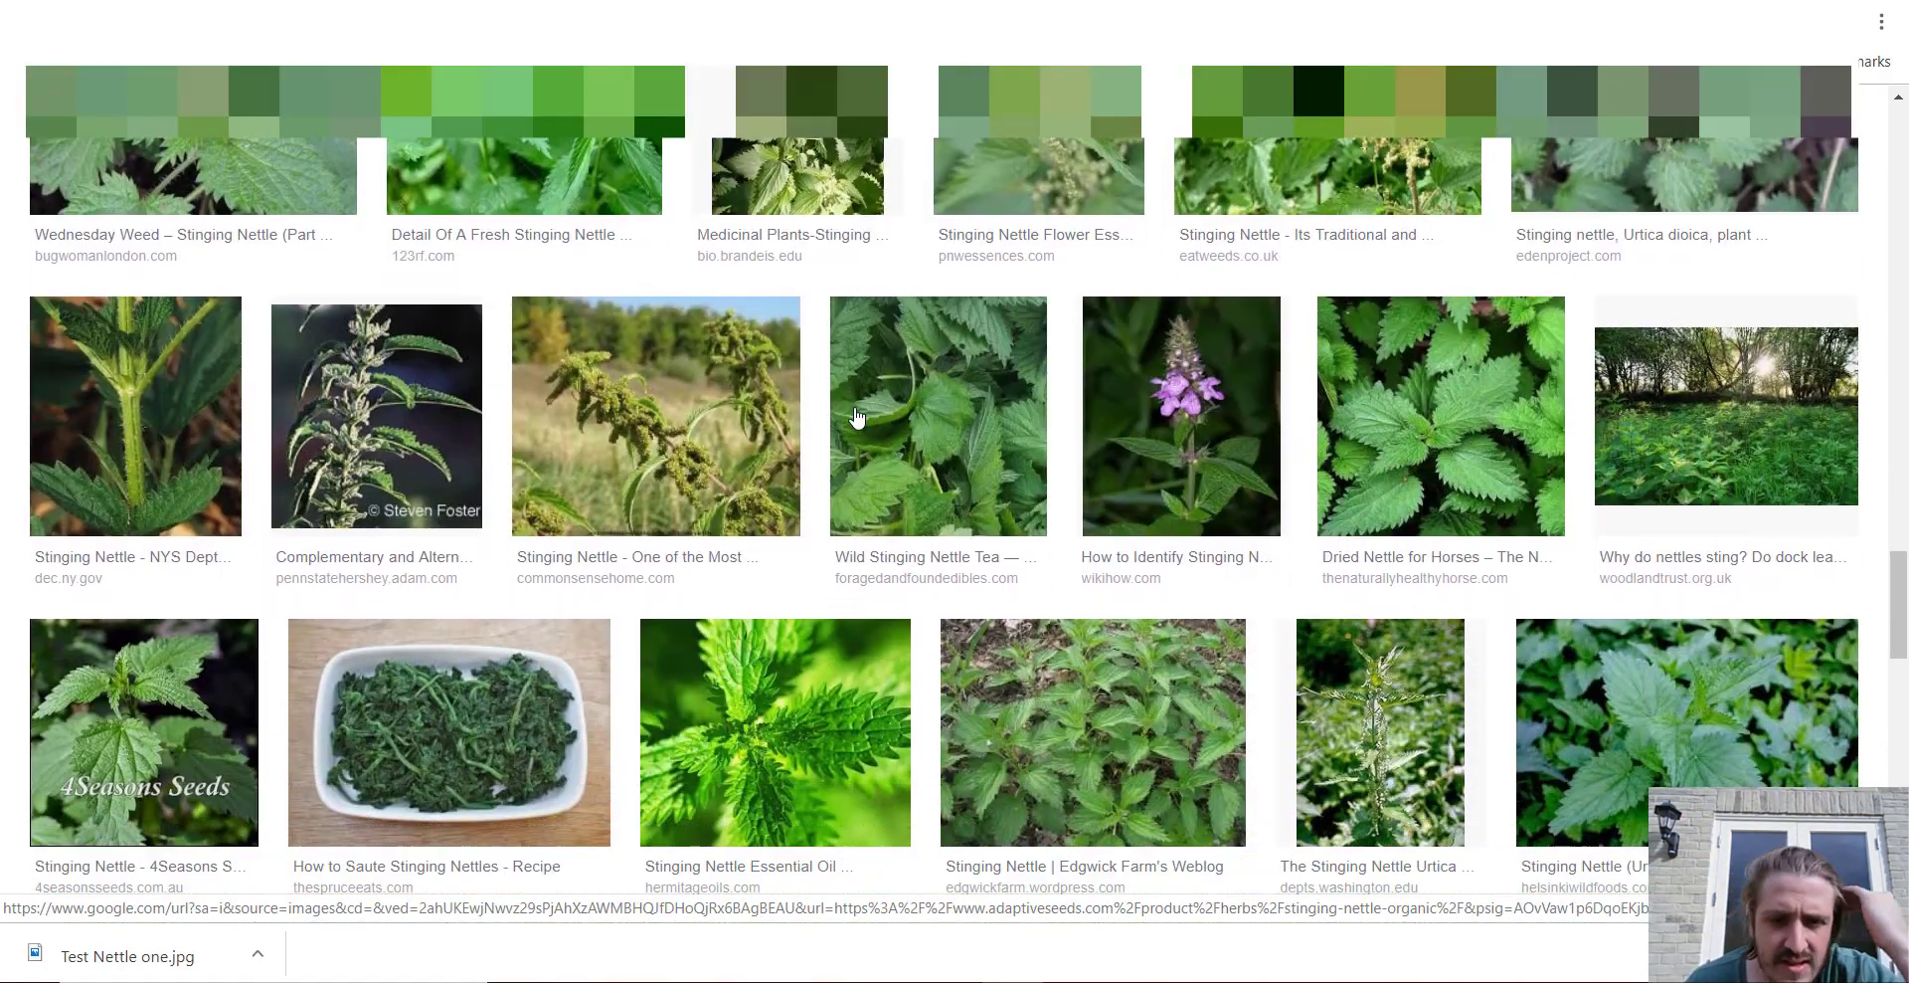
{"action": "scroll", "coordinate": [858, 416], "scroll_direction": "down", "scroll_amount": 2}
{"action": "scroll", "coordinate": [858, 416], "scroll_direction": "down", "scroll_amount": 7}
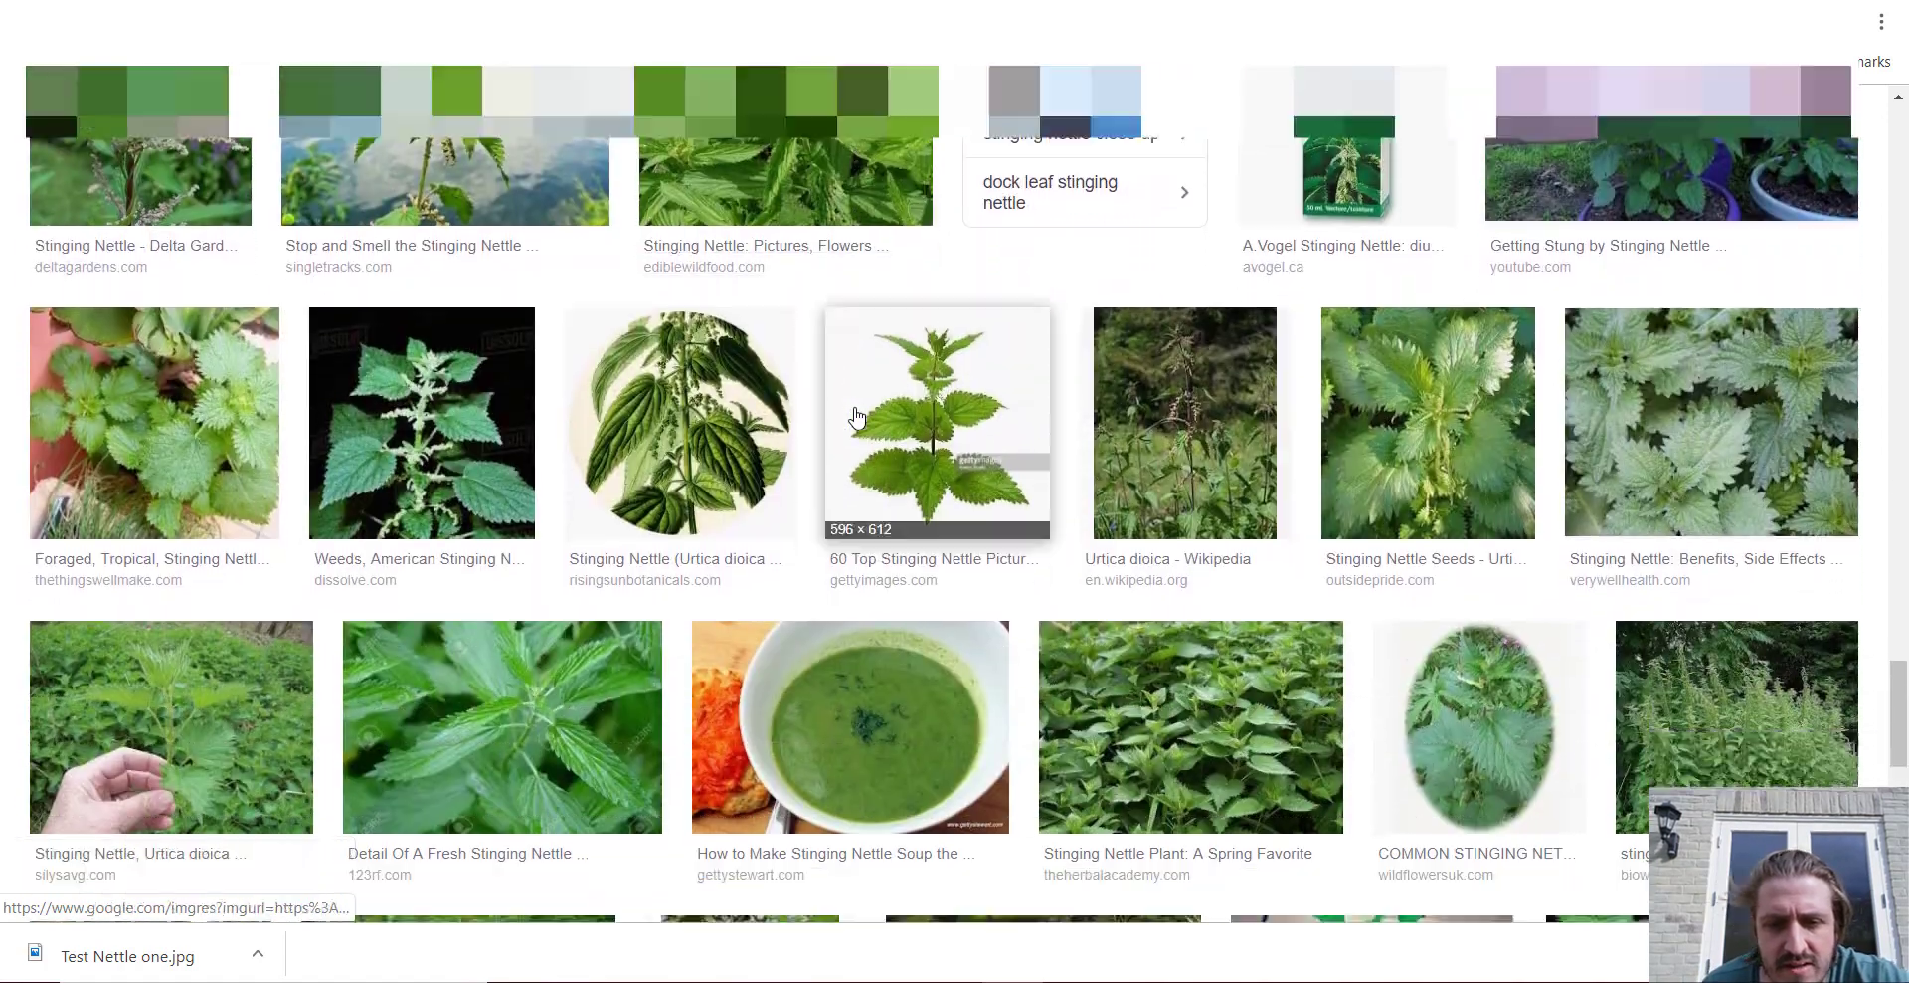
{"action": "scroll", "coordinate": [858, 416], "scroll_direction": "down", "scroll_amount": 3}
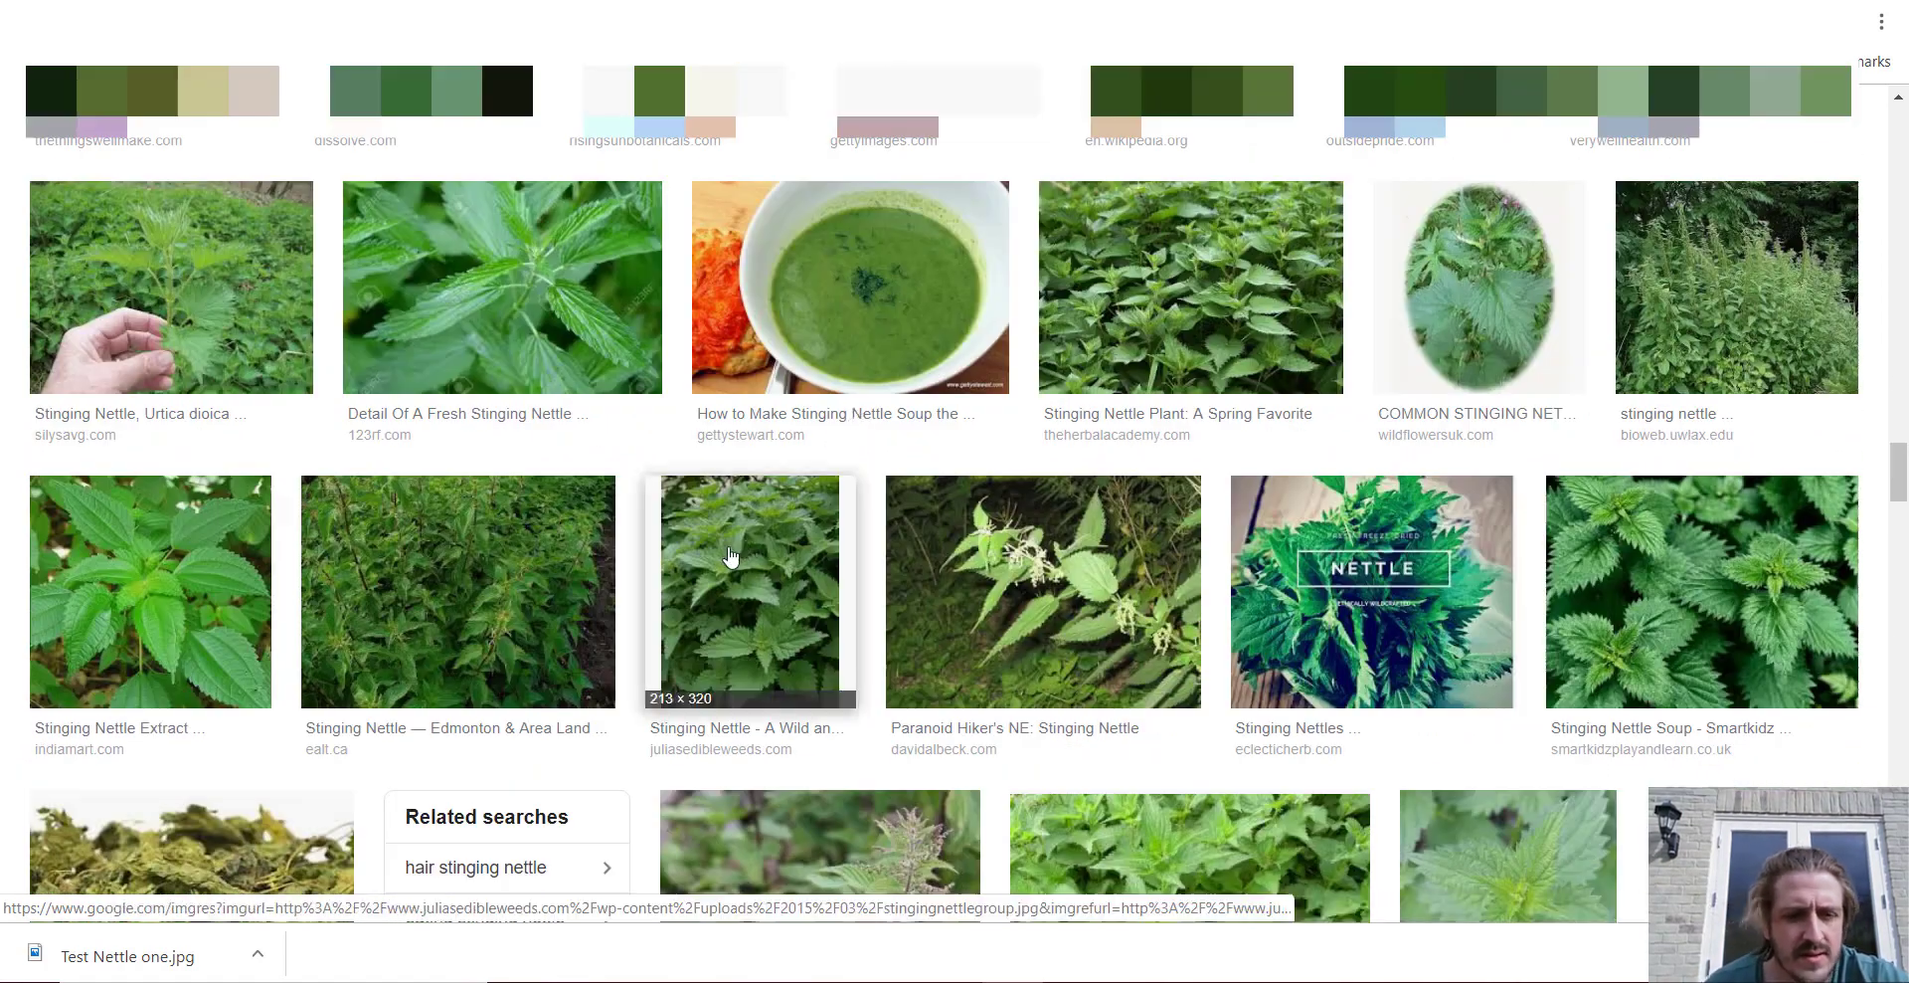
{"action": "scroll", "coordinate": [733, 553], "scroll_direction": "down", "scroll_amount": 3}
{"action": "scroll", "coordinate": [731, 554], "scroll_direction": "down", "scroll_amount": 12}
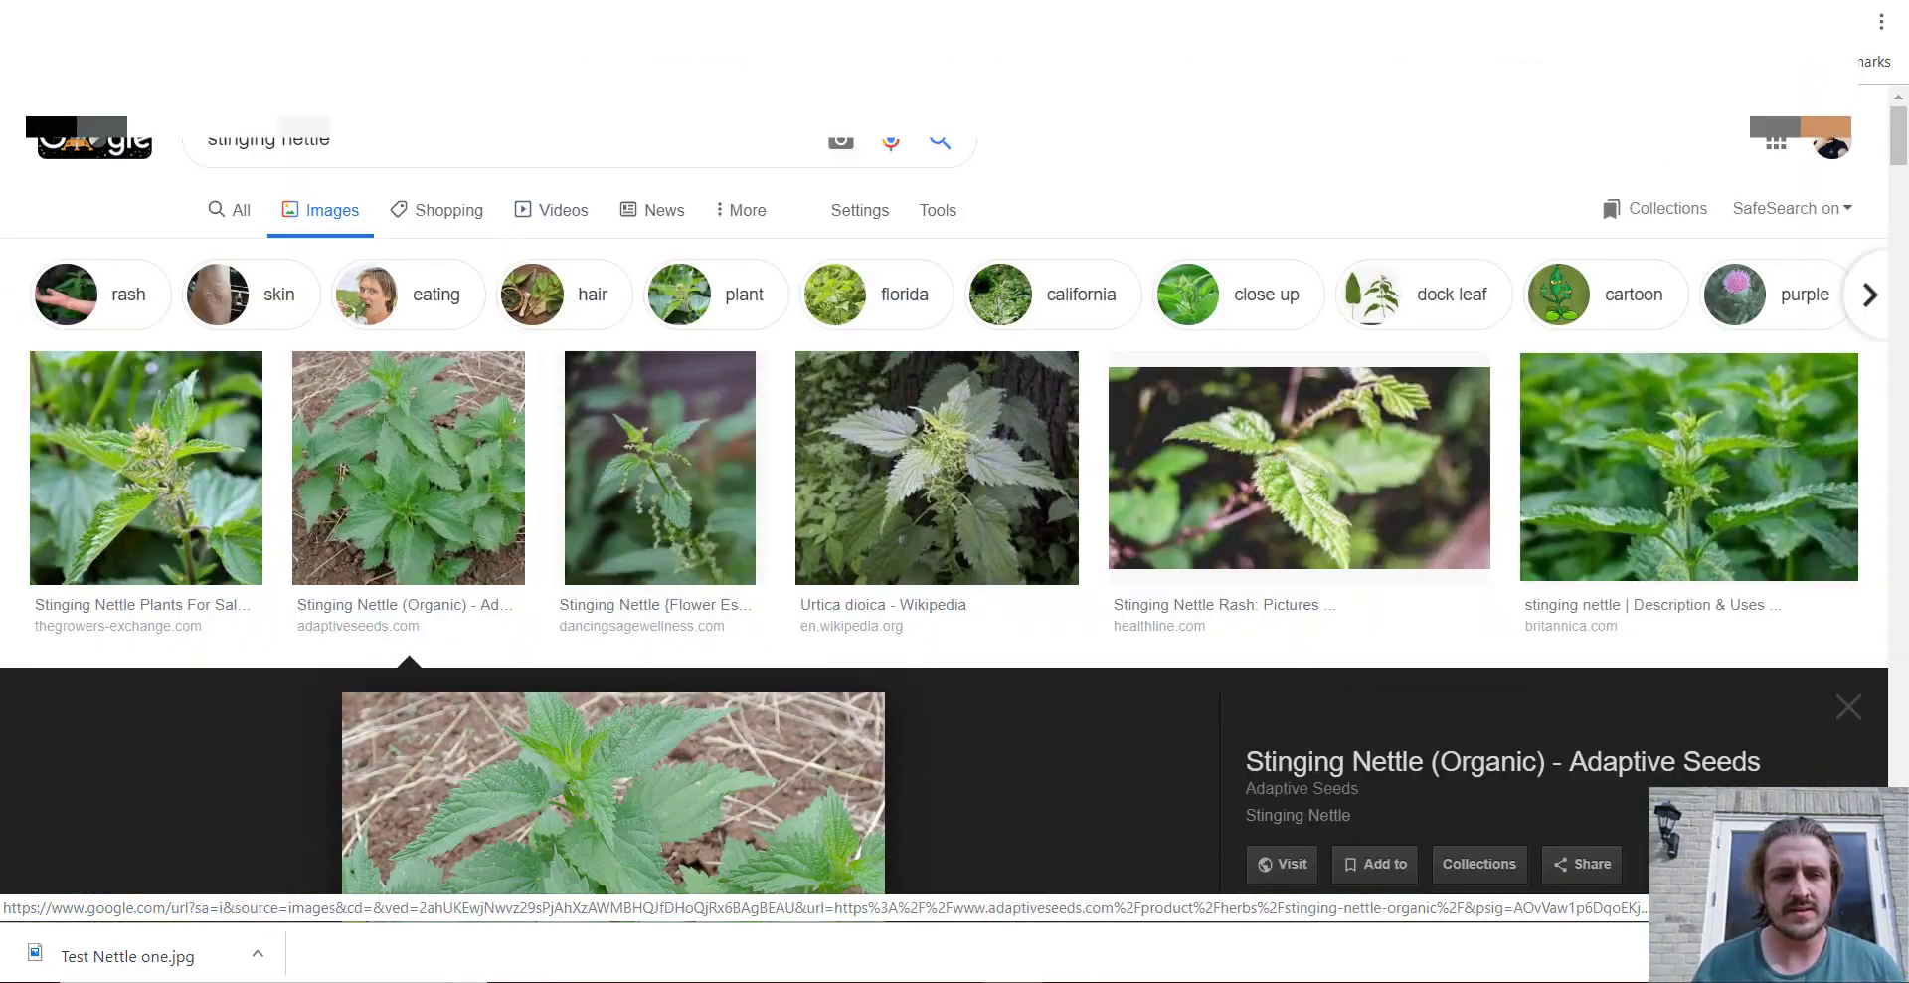
Refine the image search to "stinging nettle amongst plants"
{"action": "type", "text": "amongst plants"}
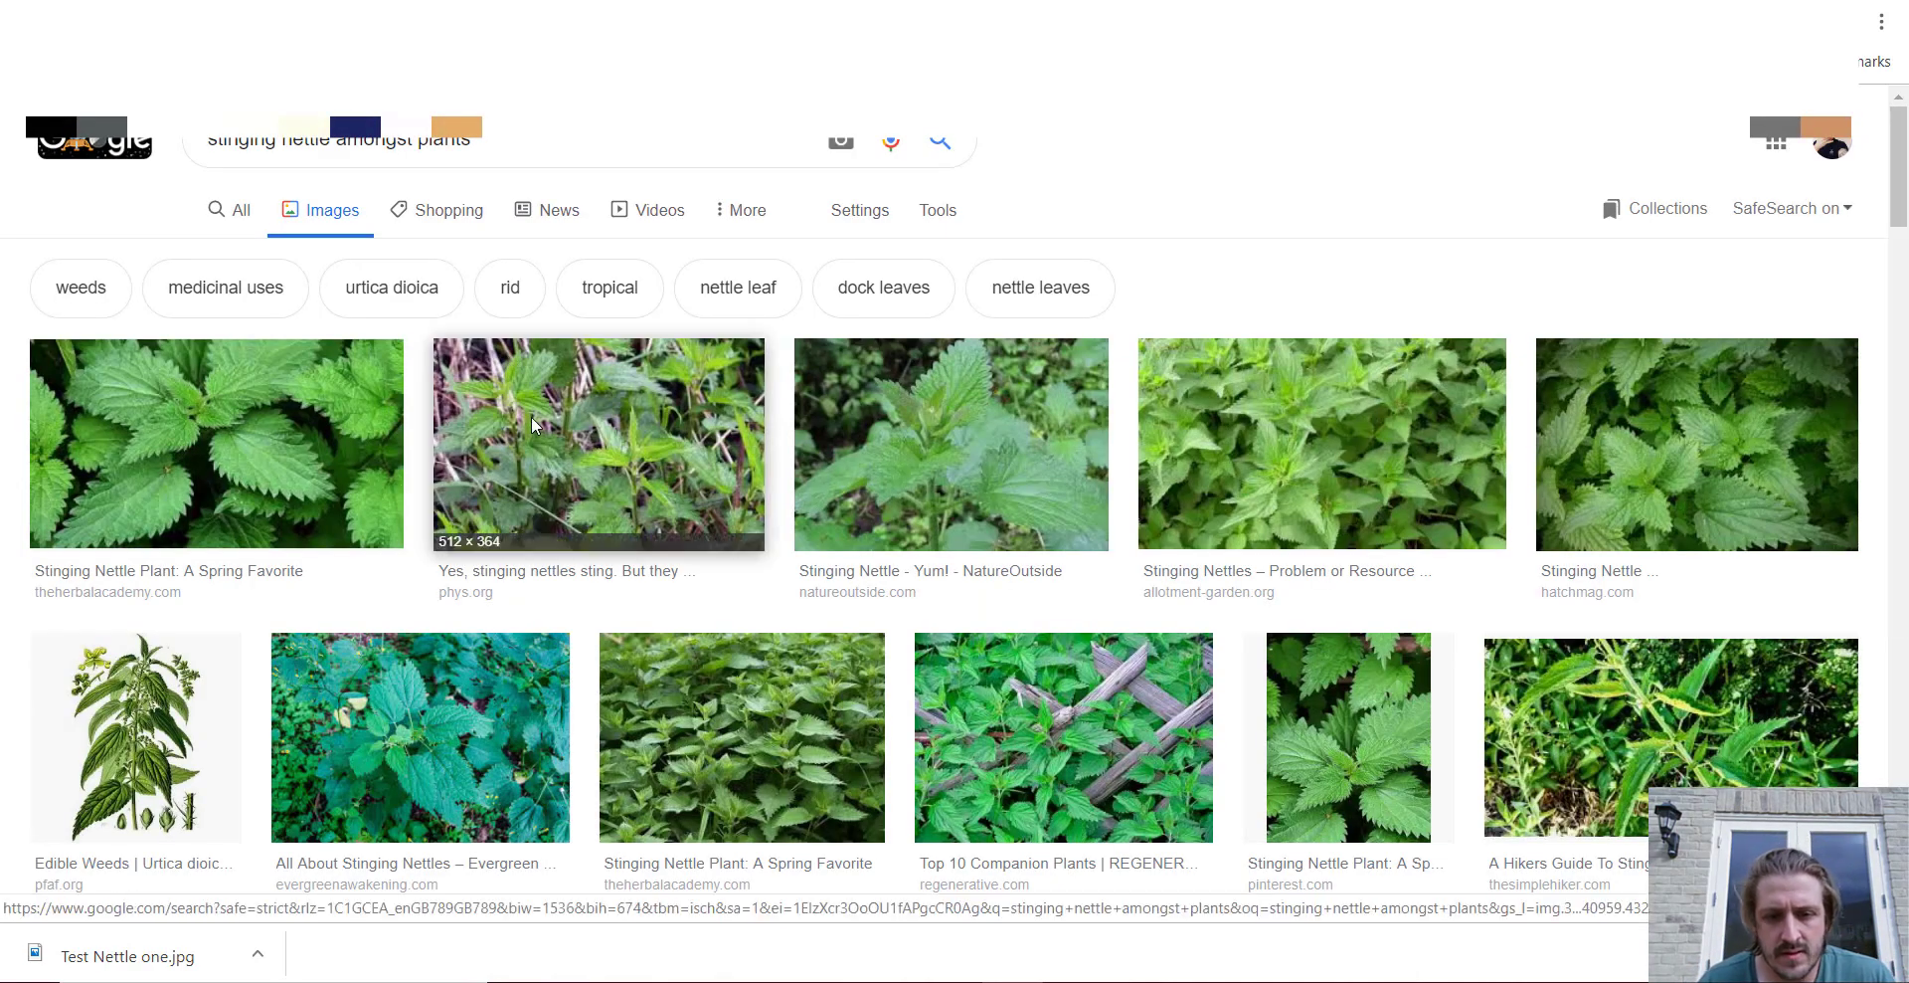
Look through the "stinging nettle amongst plants" image results for a harder test picture showing nettles mixed with other plants
{"action": "scroll", "coordinate": [531, 416], "scroll_direction": "down", "scroll_amount": 5}
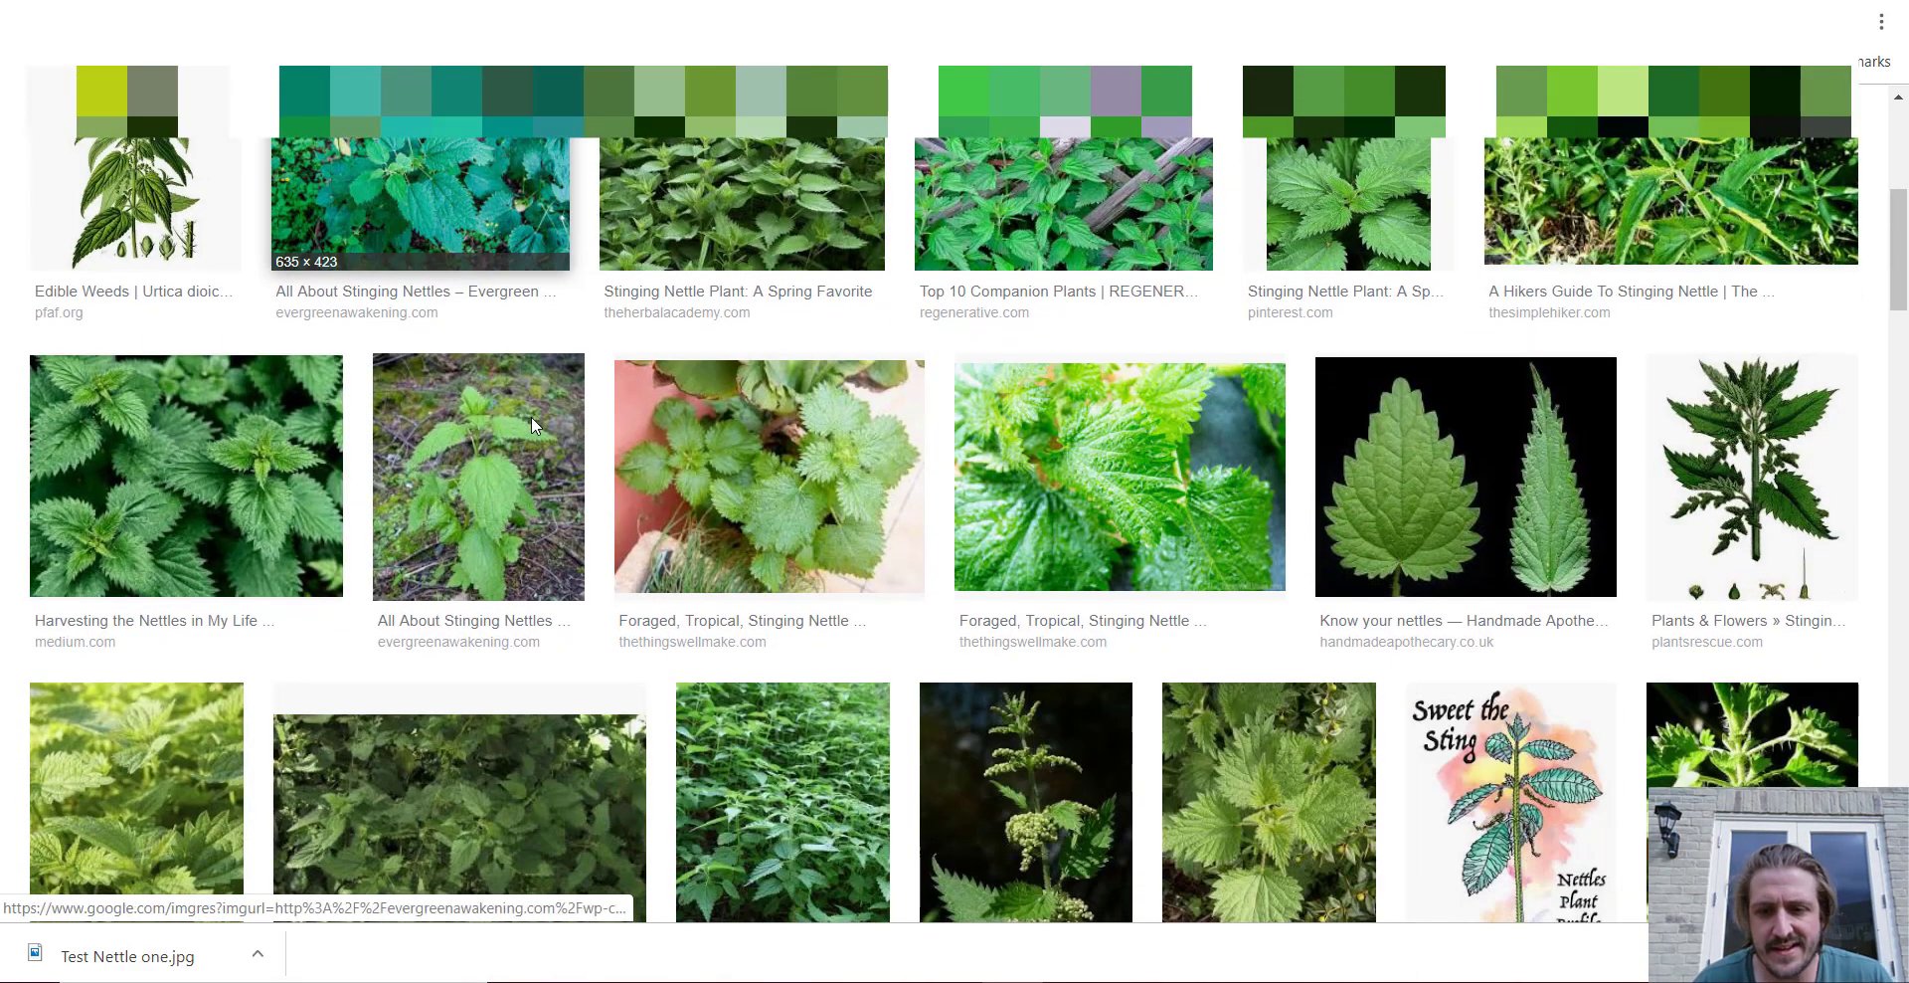
{"action": "scroll", "coordinate": [532, 425], "scroll_direction": "down", "scroll_amount": 5}
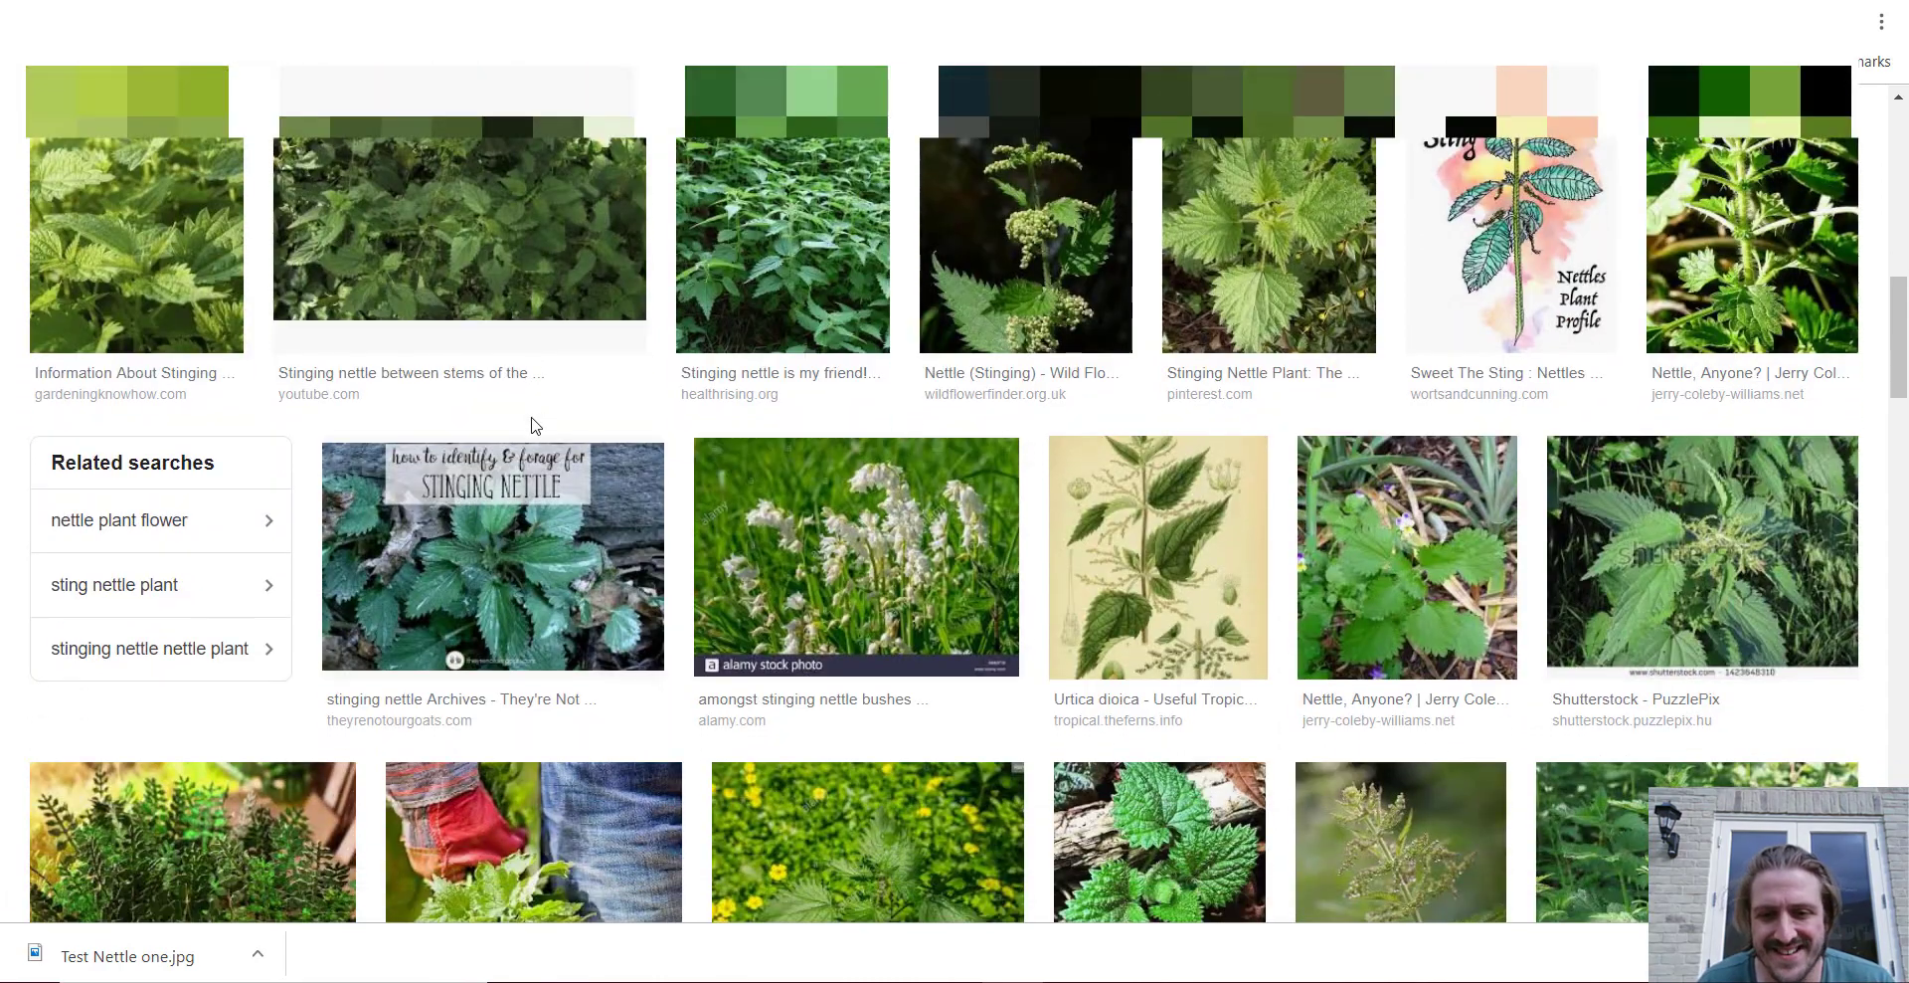
{"action": "scroll", "coordinate": [904, 542], "scroll_direction": "down", "scroll_amount": 3}
{"action": "scroll", "coordinate": [905, 542], "scroll_direction": "down", "scroll_amount": 1}
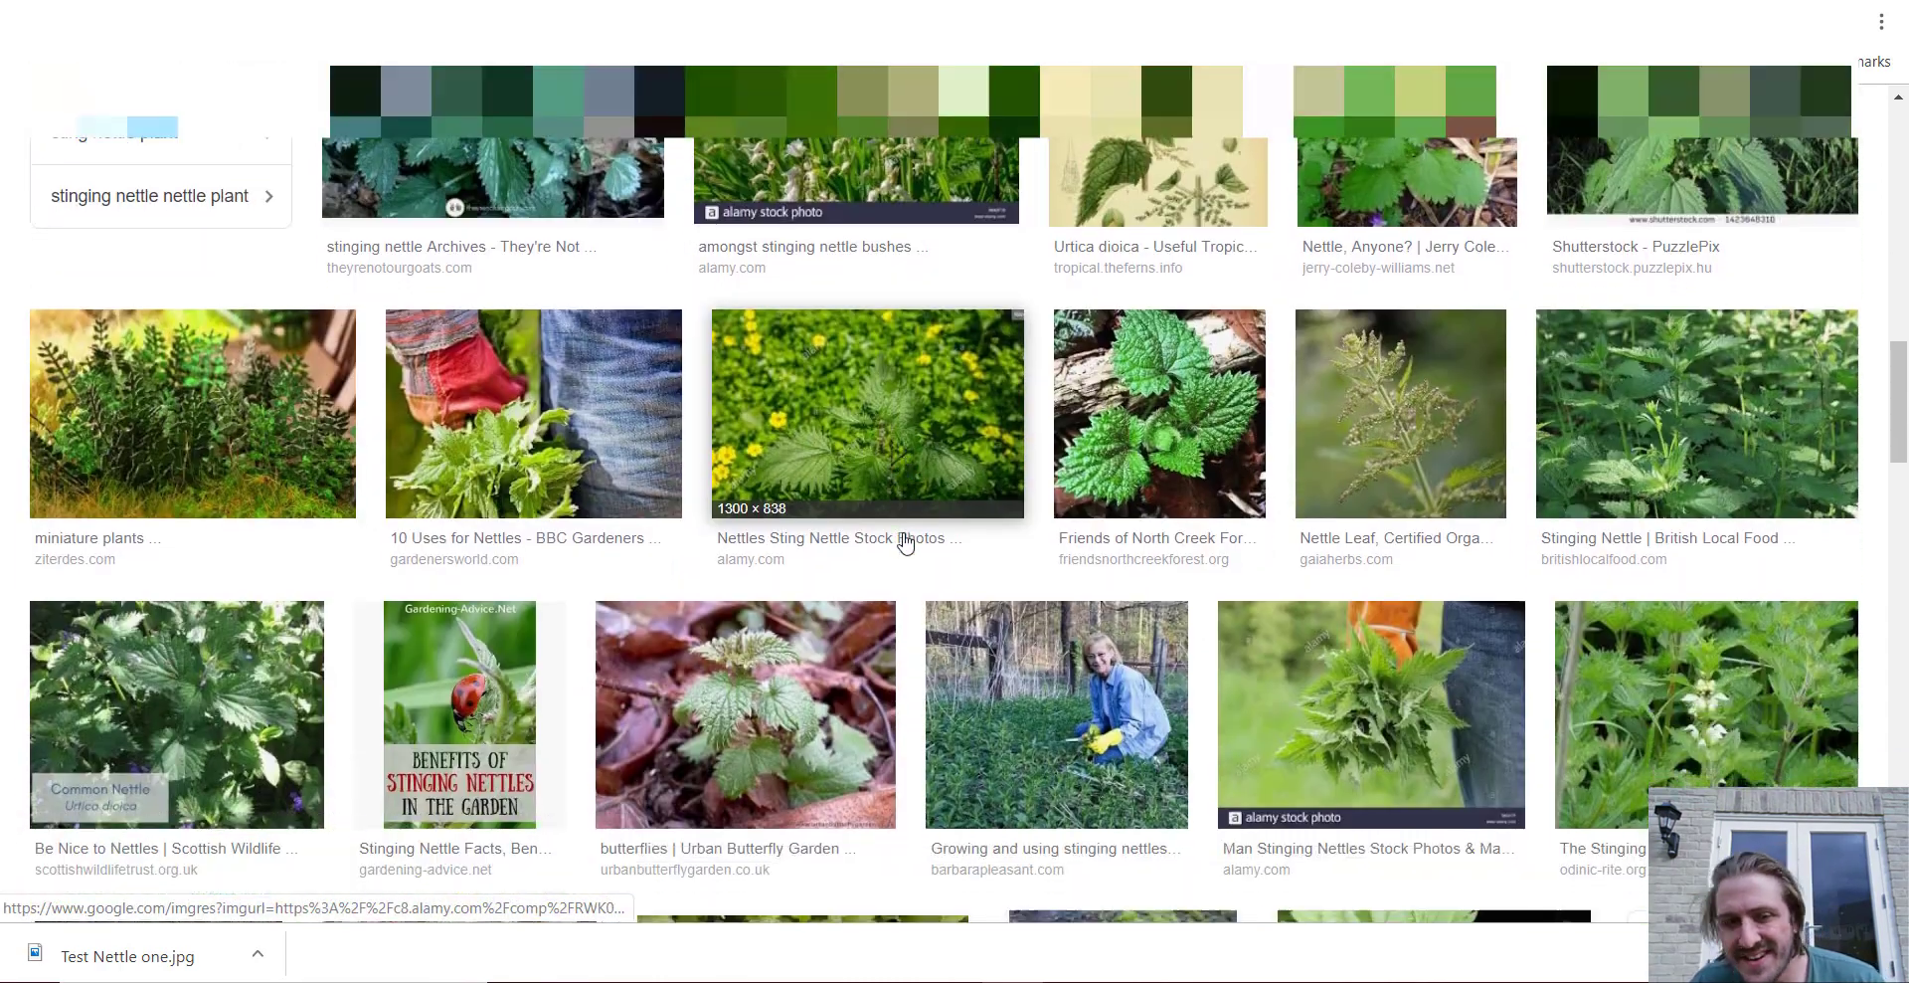
{"action": "scroll", "coordinate": [905, 542], "scroll_direction": "down", "scroll_amount": 5}
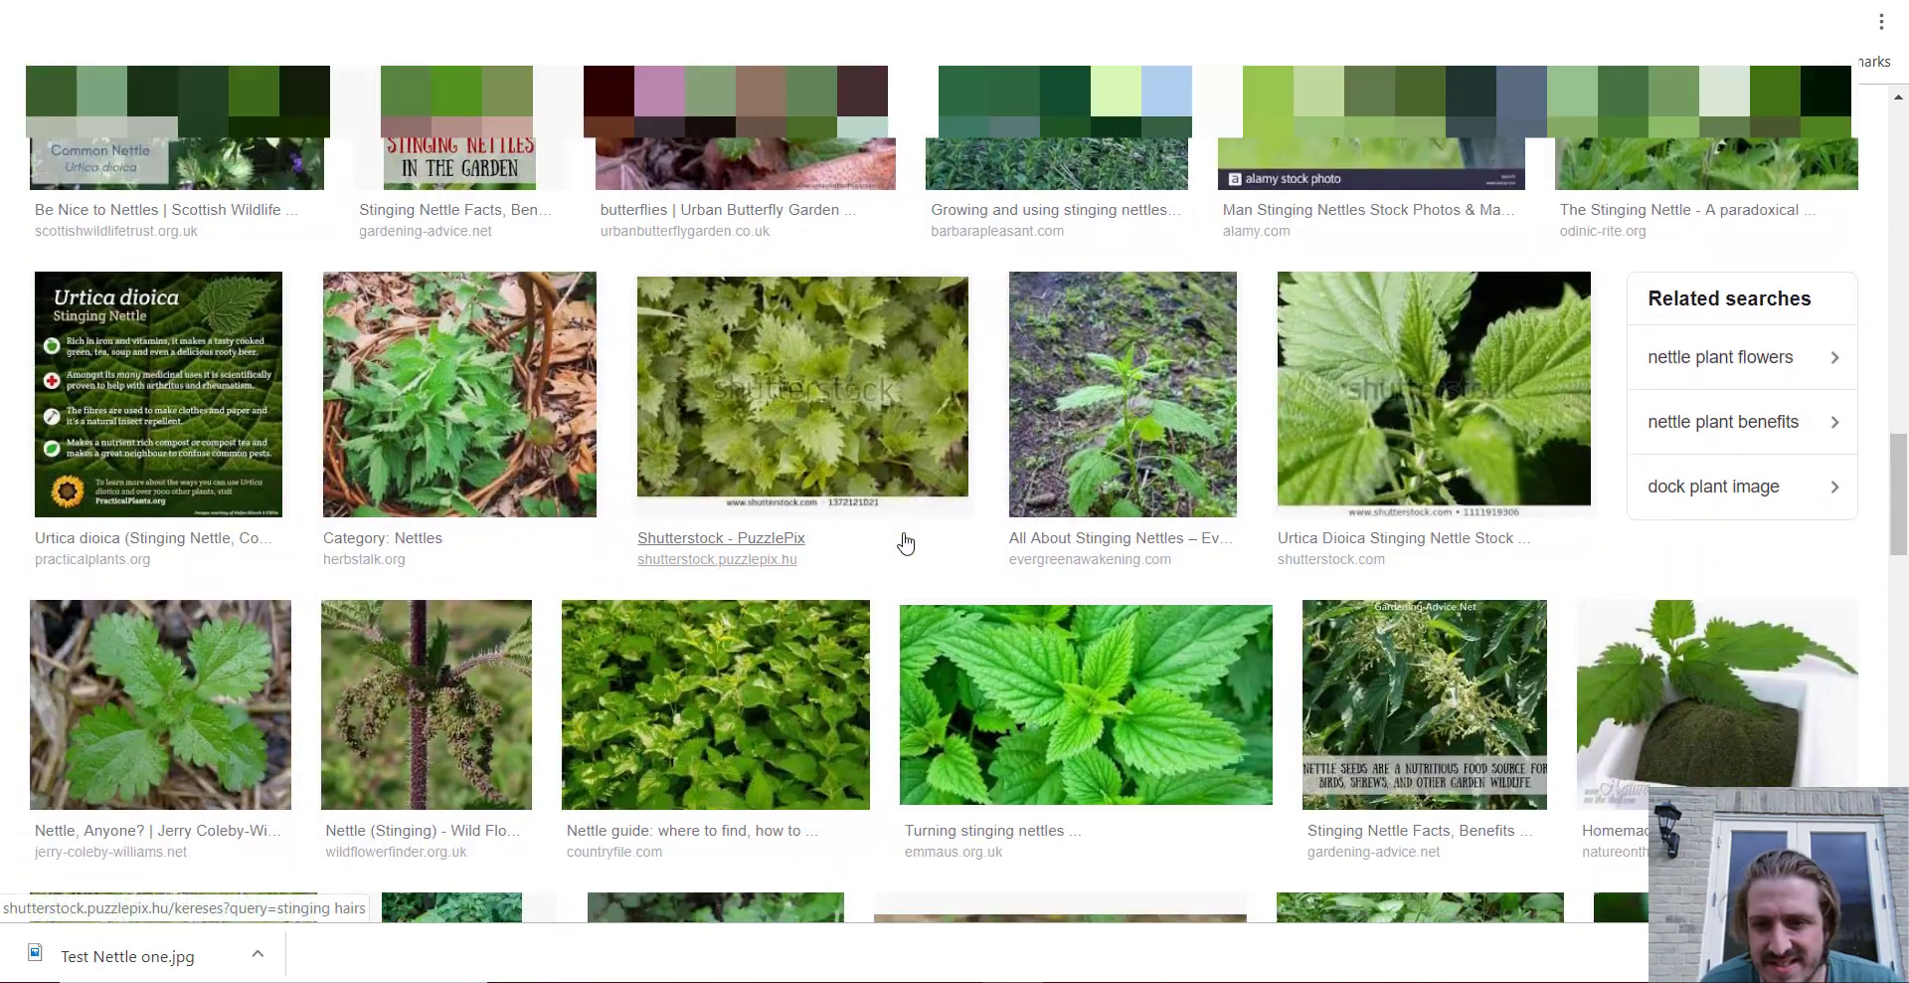
{"action": "scroll", "coordinate": [905, 542], "scroll_direction": "down", "scroll_amount": 8}
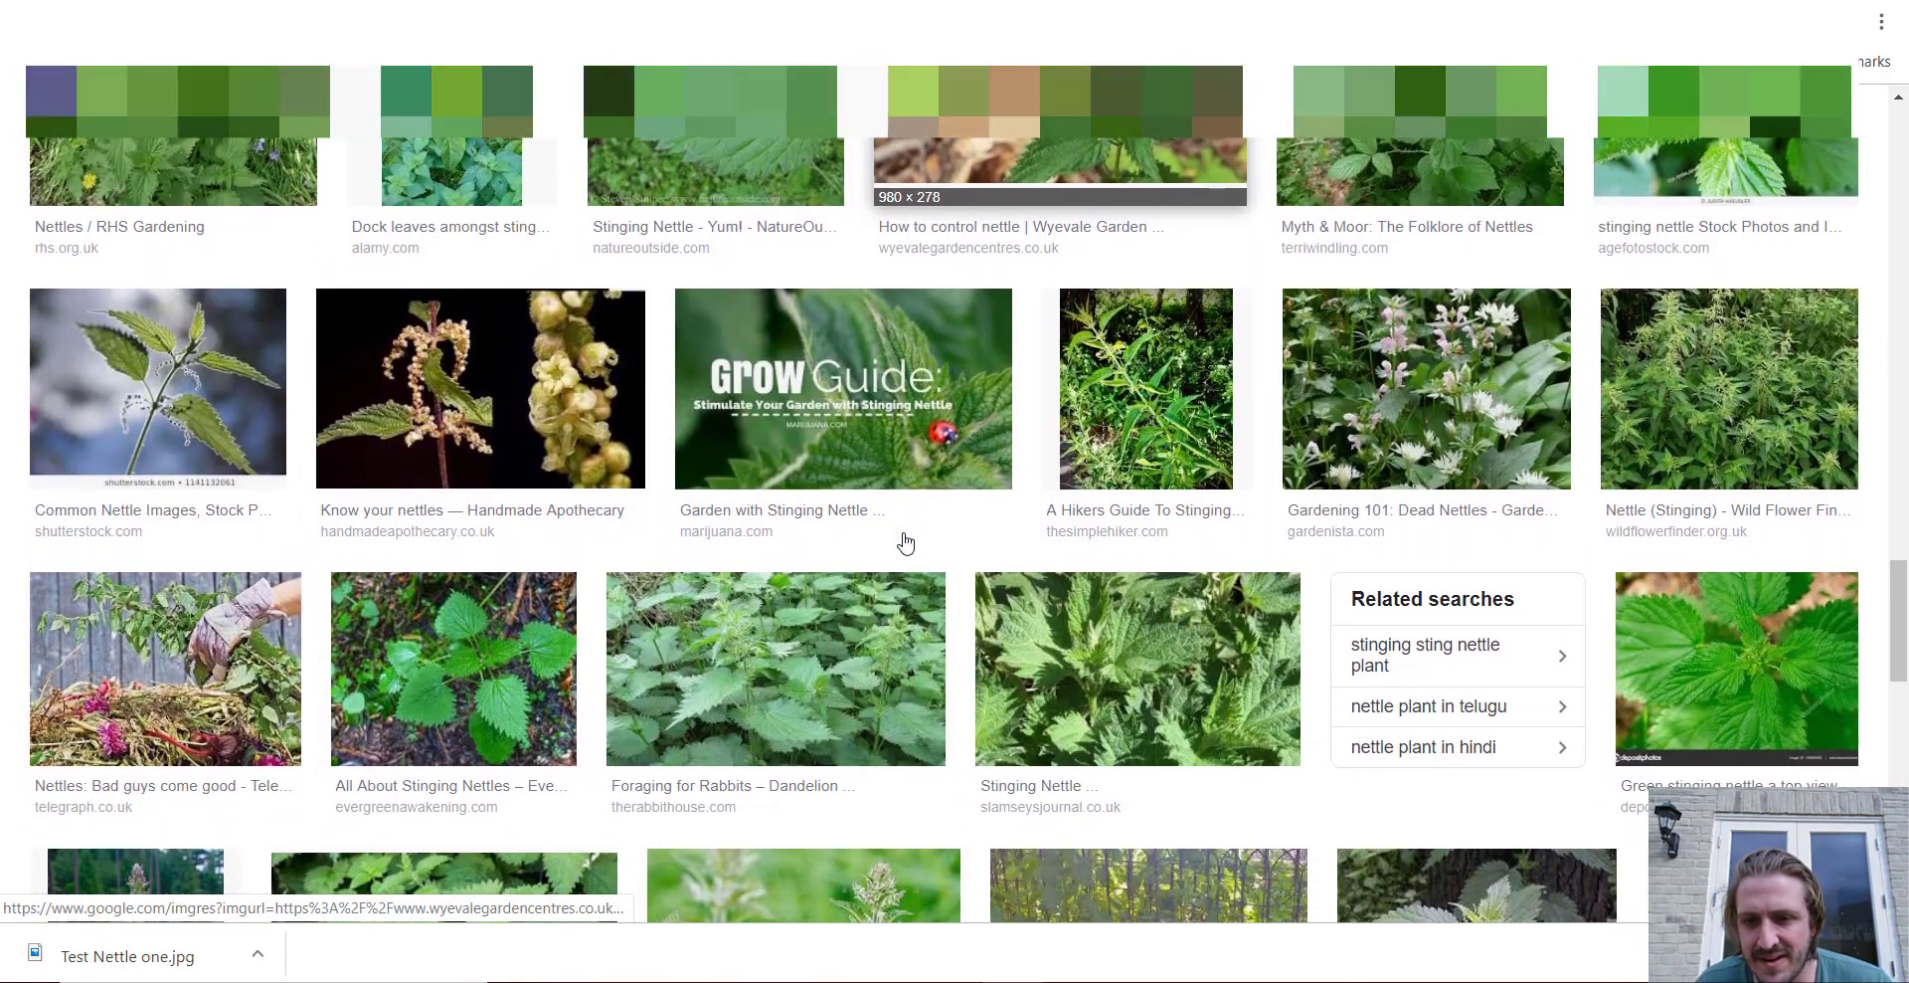
{"action": "scroll", "coordinate": [905, 542], "scroll_direction": "down", "scroll_amount": 6}
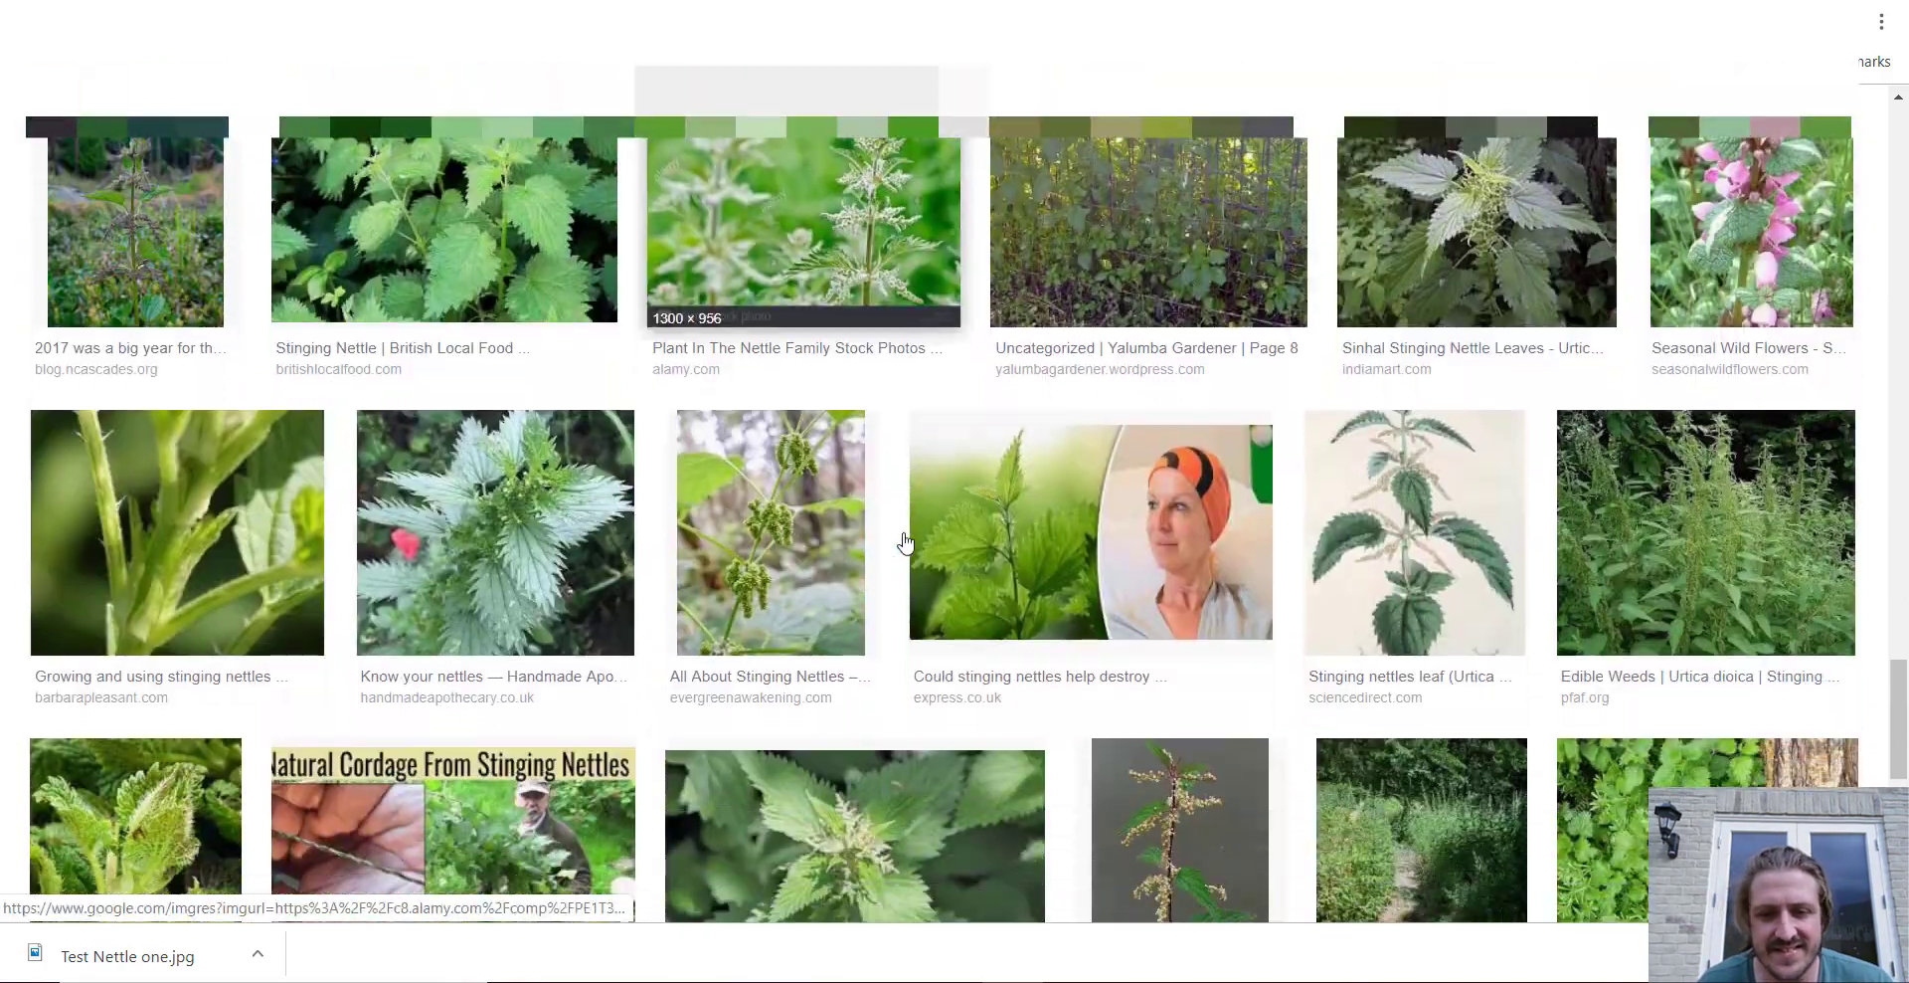
{"action": "scroll", "coordinate": [905, 542], "scroll_direction": "down", "scroll_amount": 7}
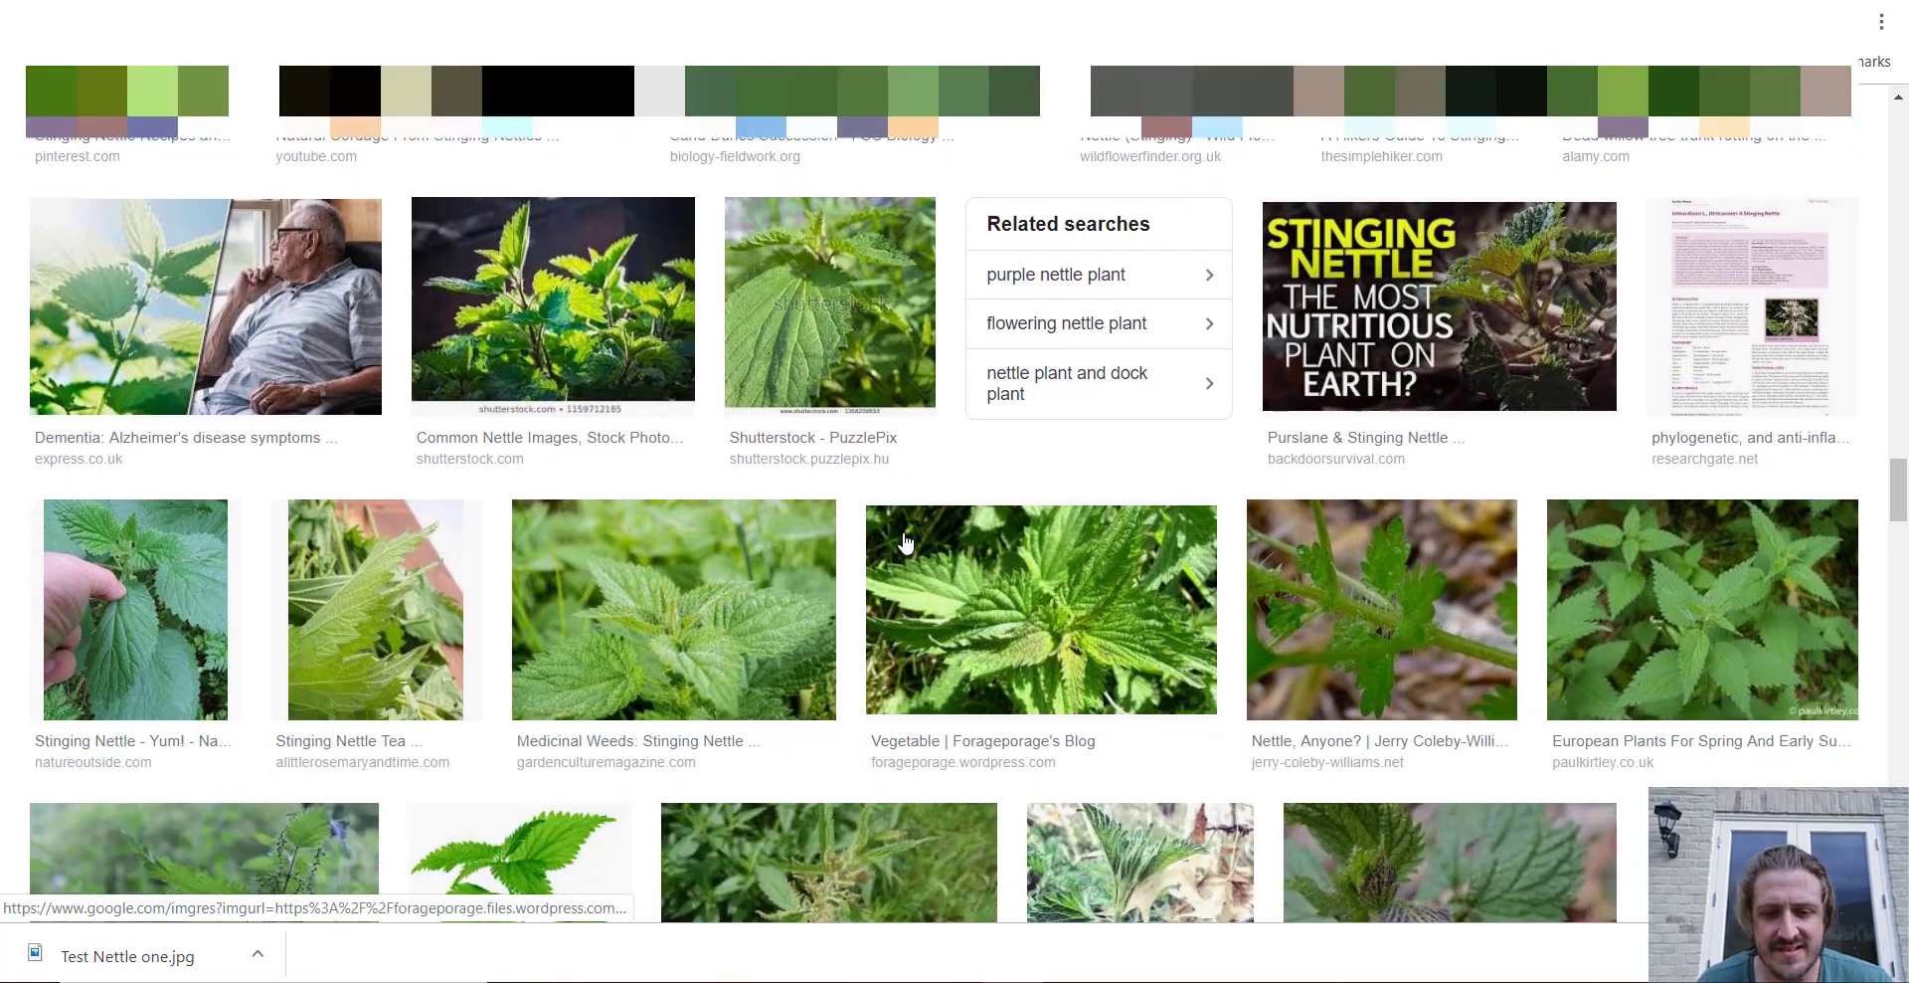
{"action": "scroll", "coordinate": [905, 542], "scroll_direction": "down", "scroll_amount": 4}
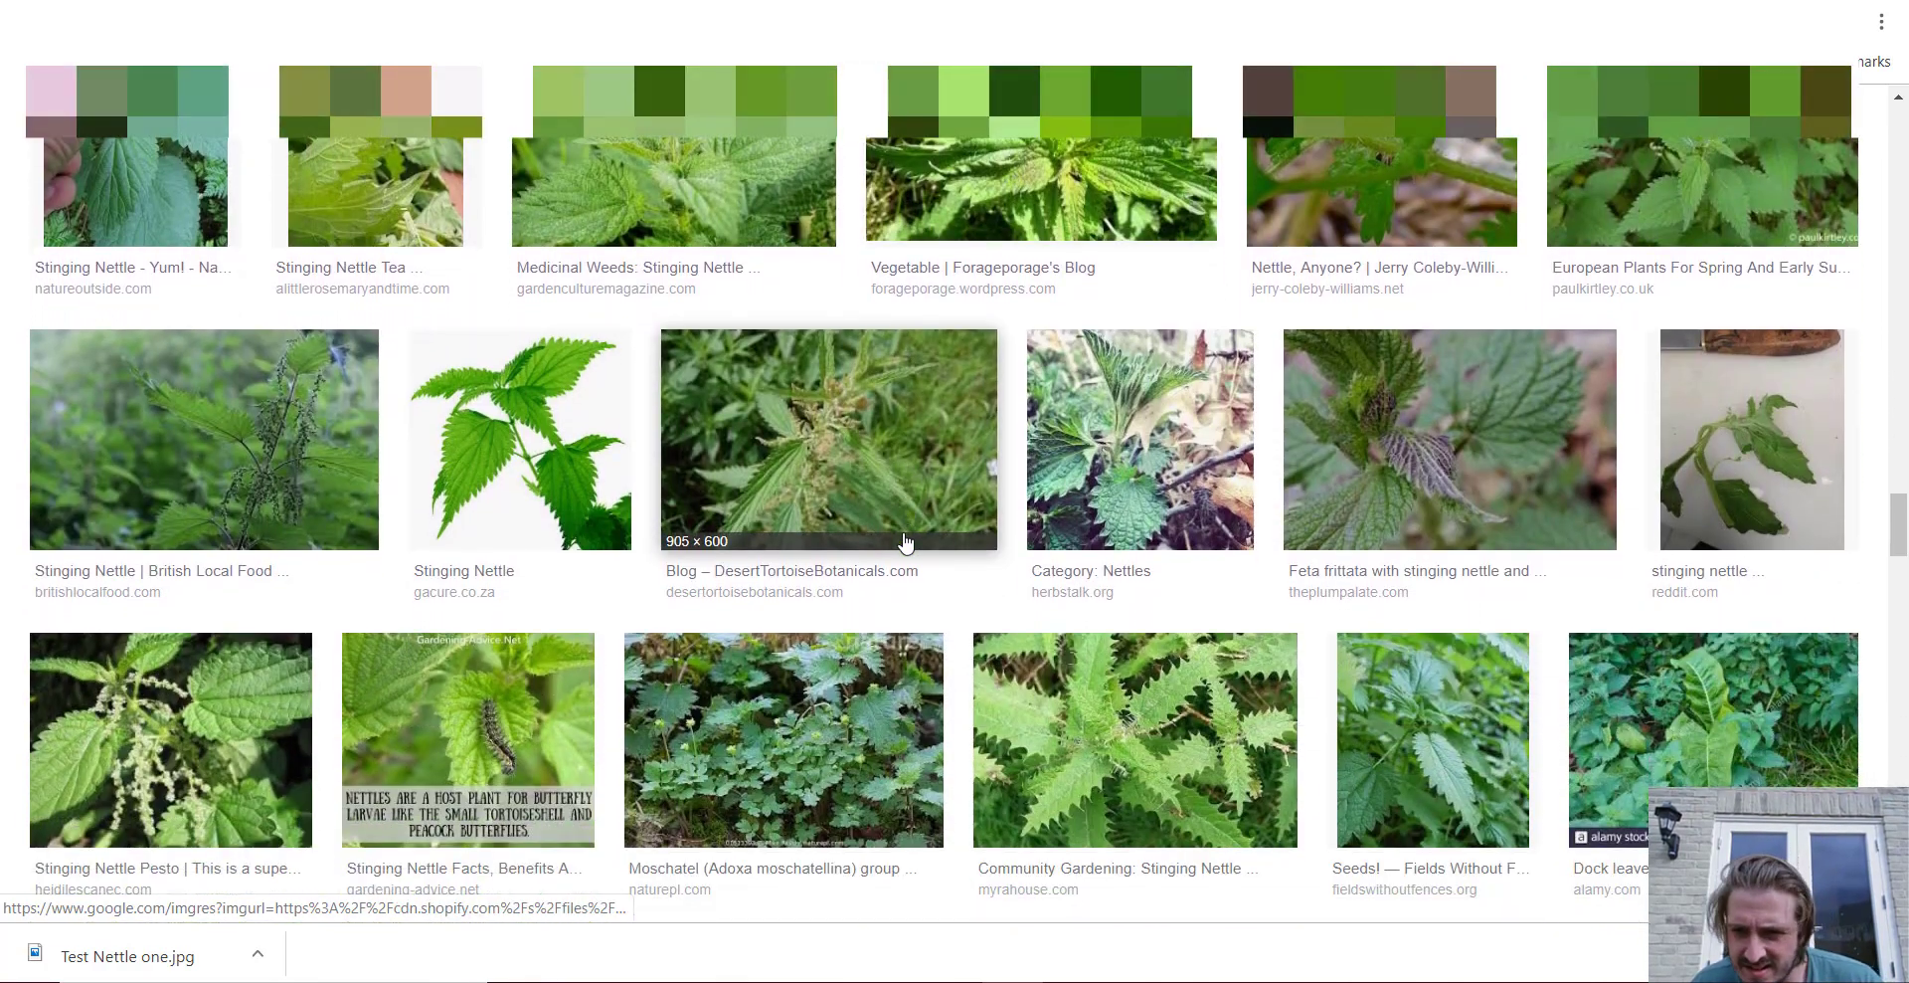
Open the Nature Picture Library moschatel-amongst-nettle picture and save it as "Harder test" in the folder of nettle photos
{"action": "left_click", "coordinate": [741, 726]}
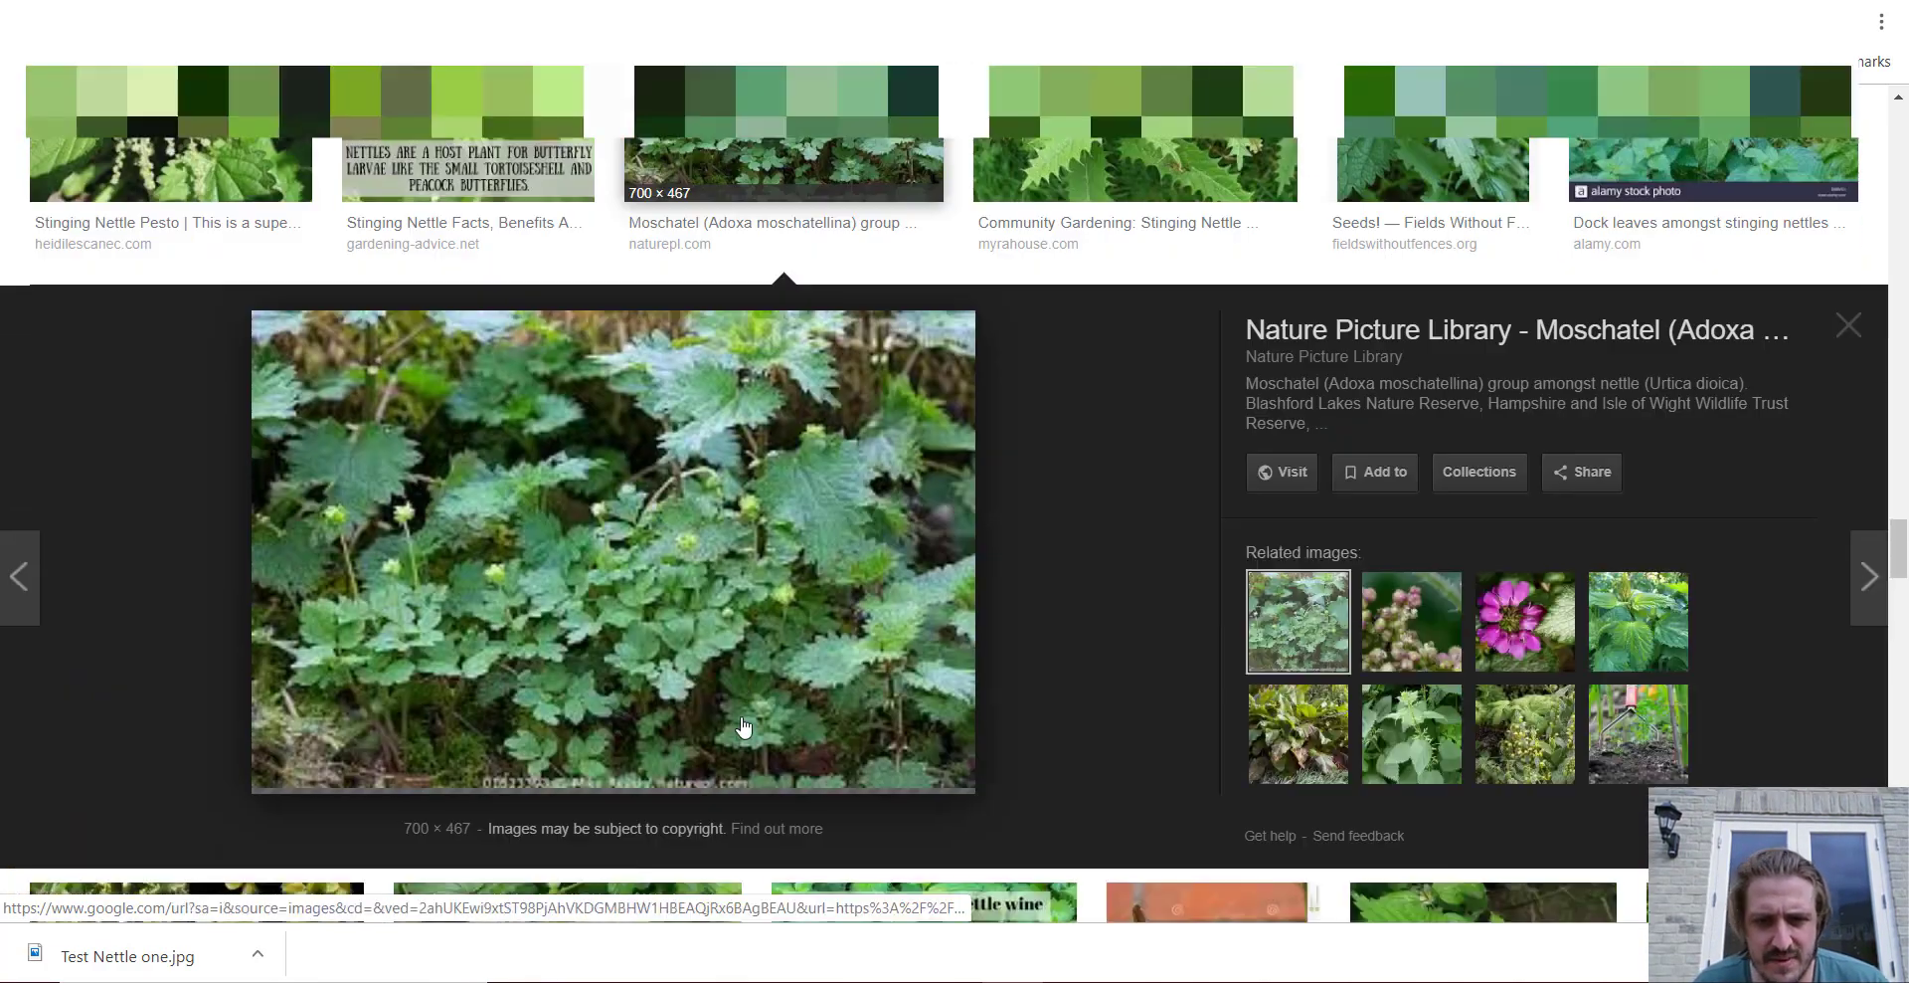
{"action": "right_click", "coordinate": [779, 581]}
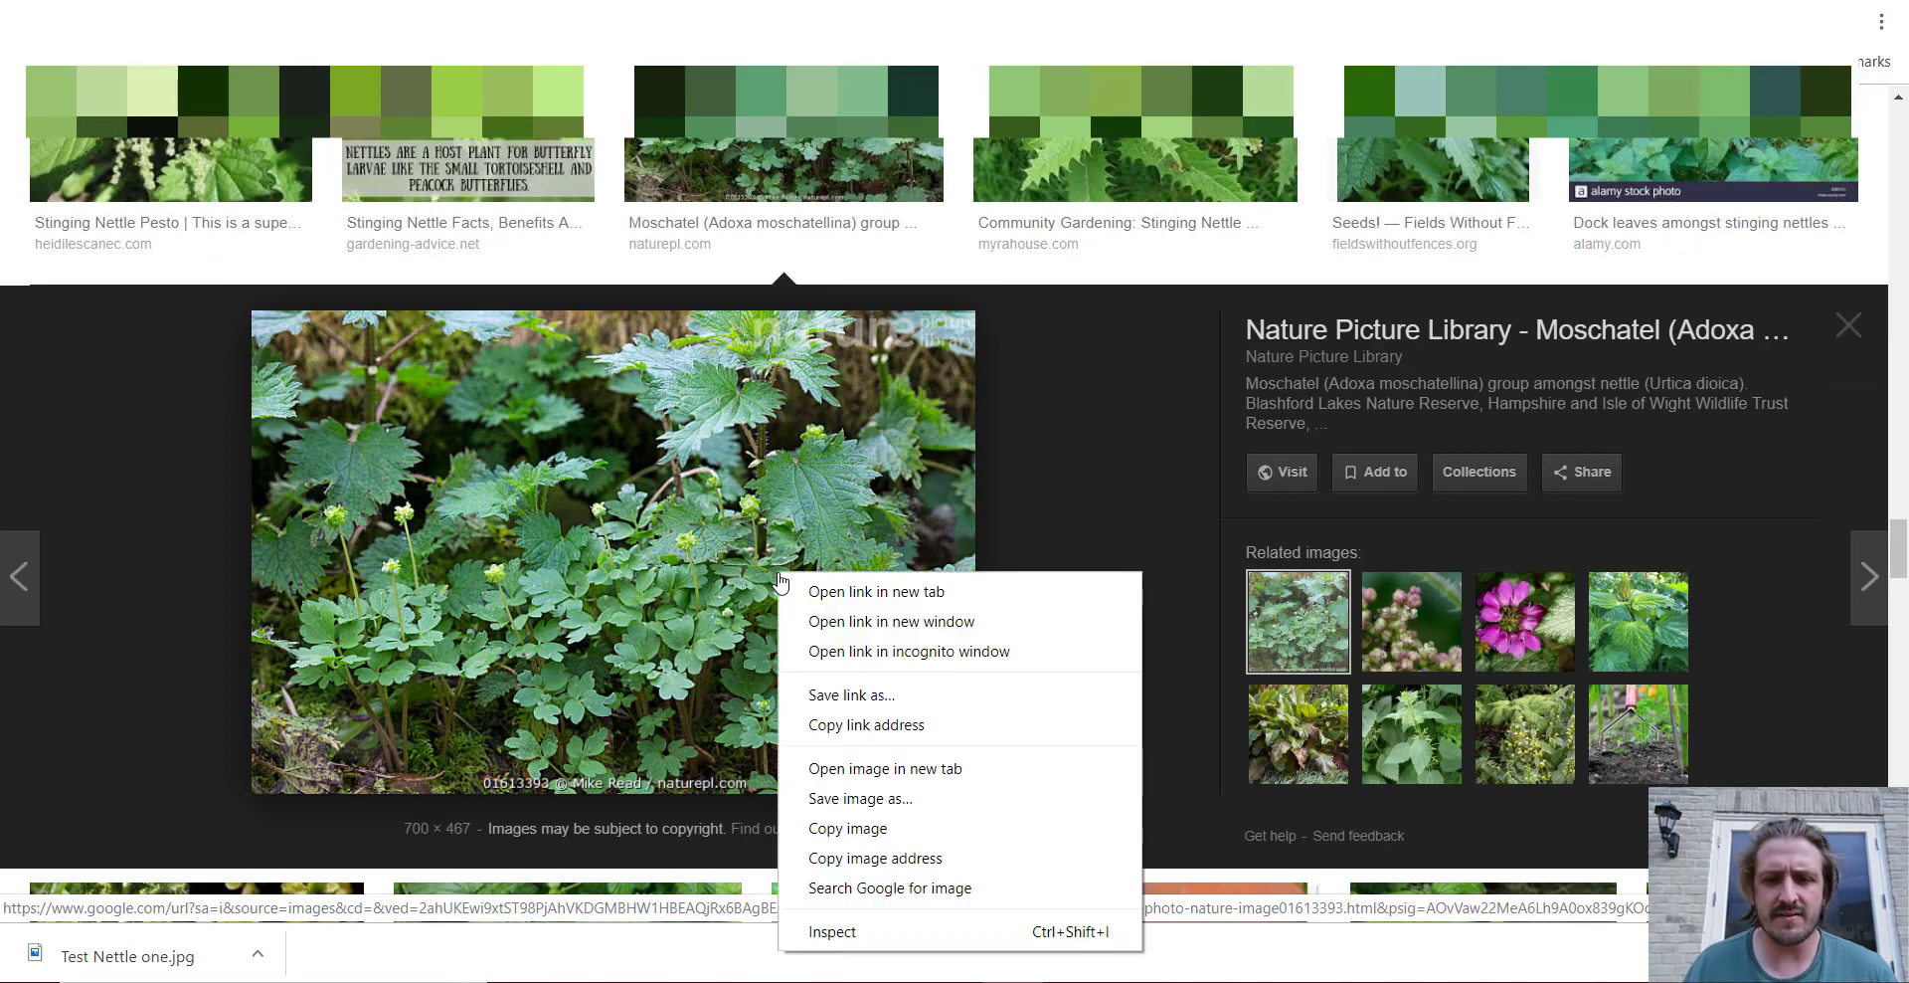
{"action": "left_click", "coordinate": [885, 788]}
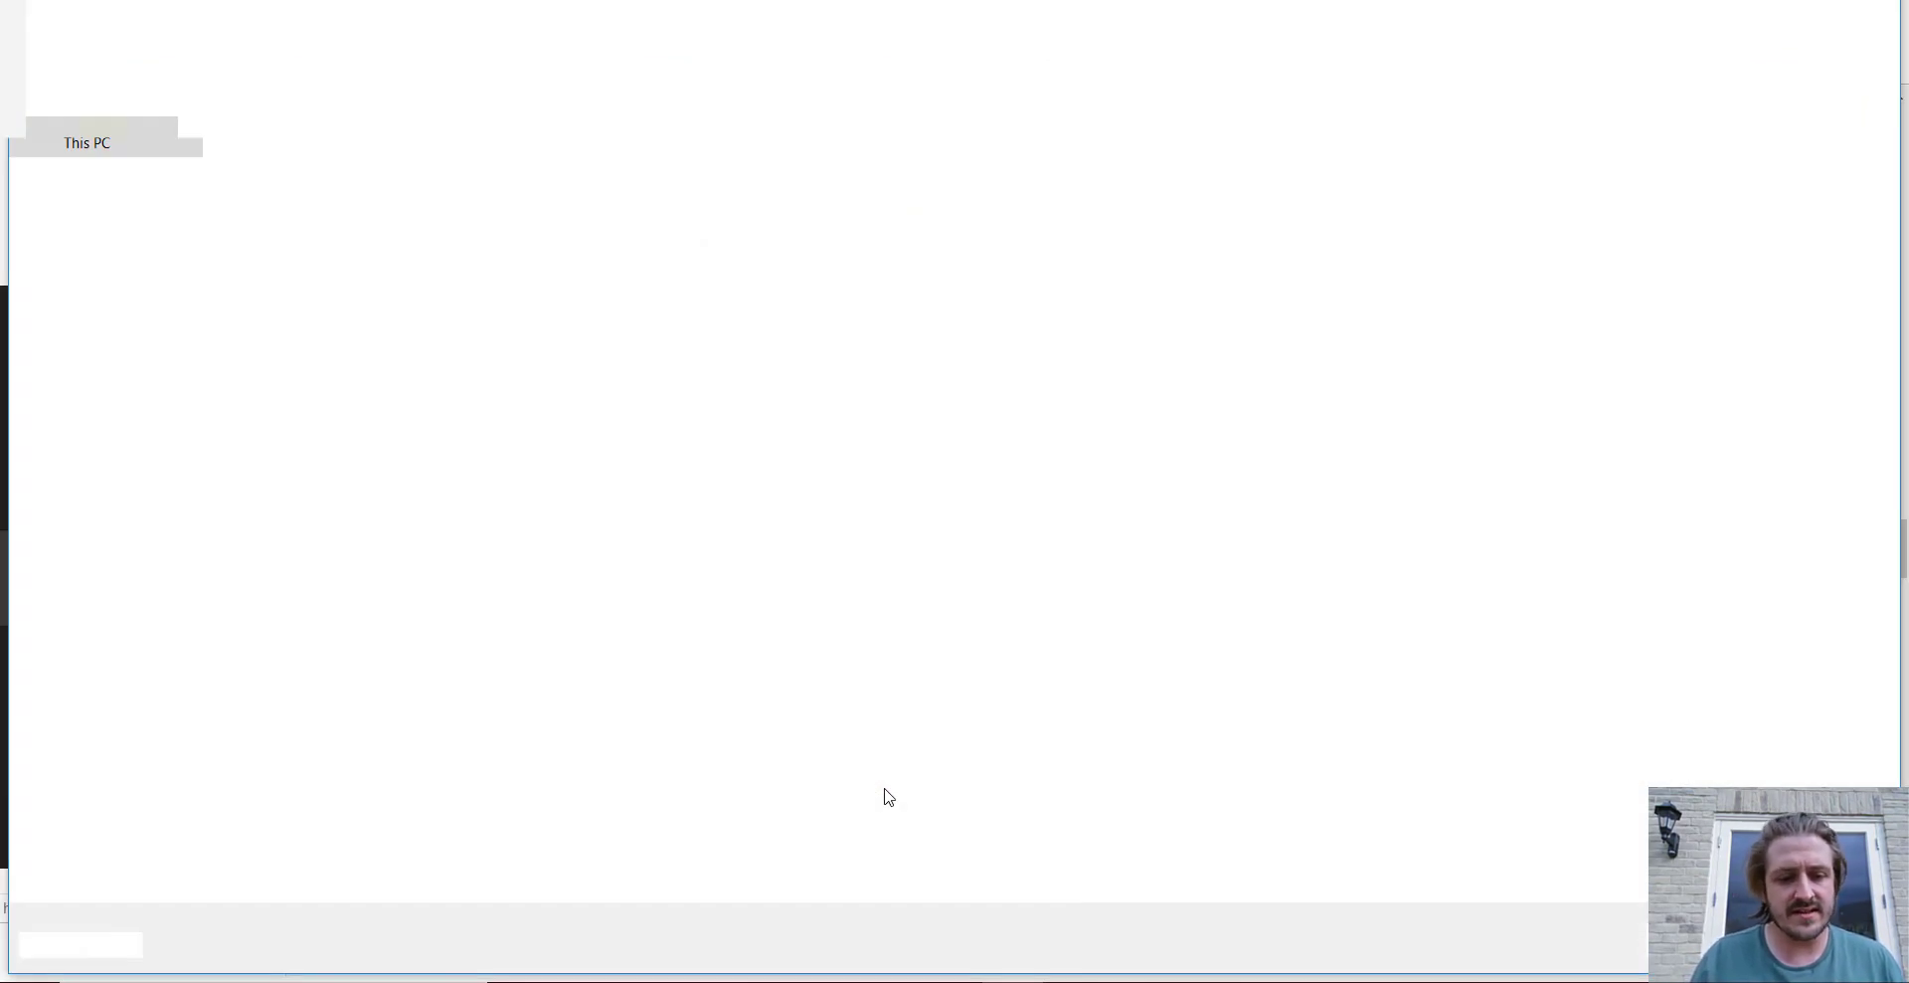
{"action": "type", "text": "Harder test"}
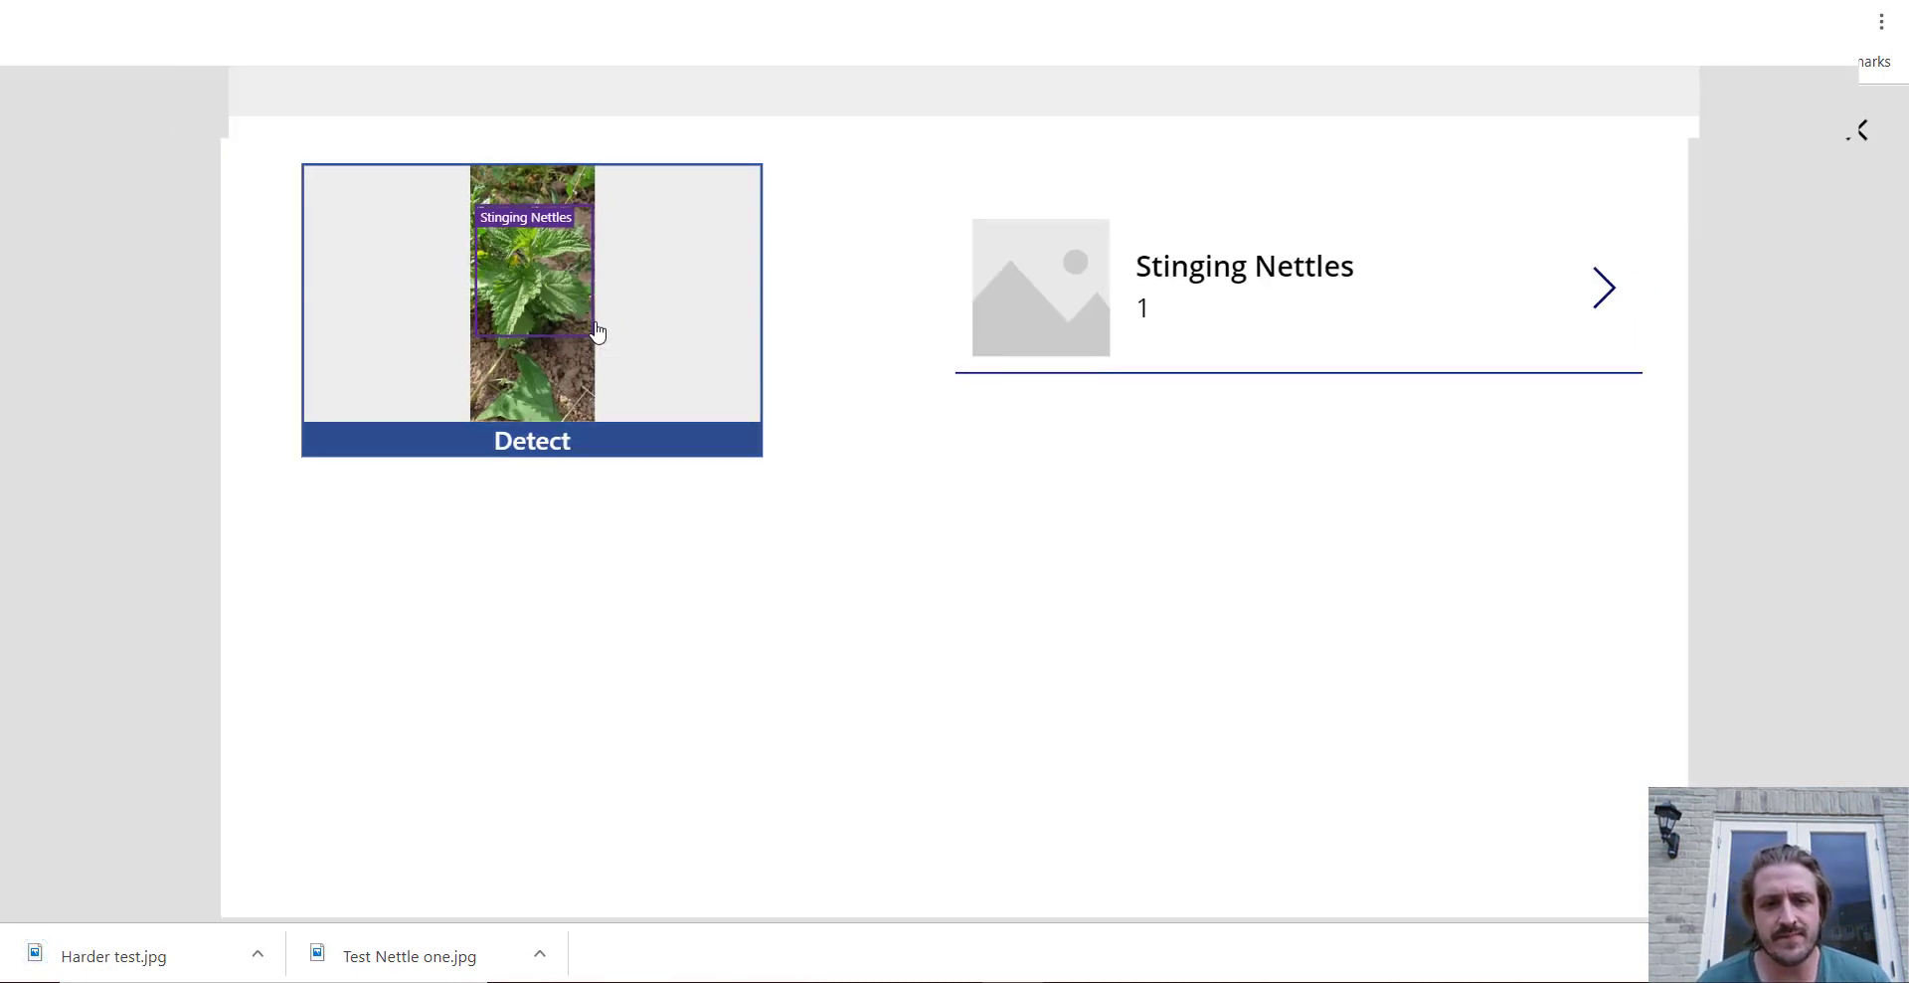
In the Power Apps preview, run the detection on "Test Nettle one.jpg" and on "Harder test.jpg"
{"action": "left_click", "coordinate": [597, 331]}
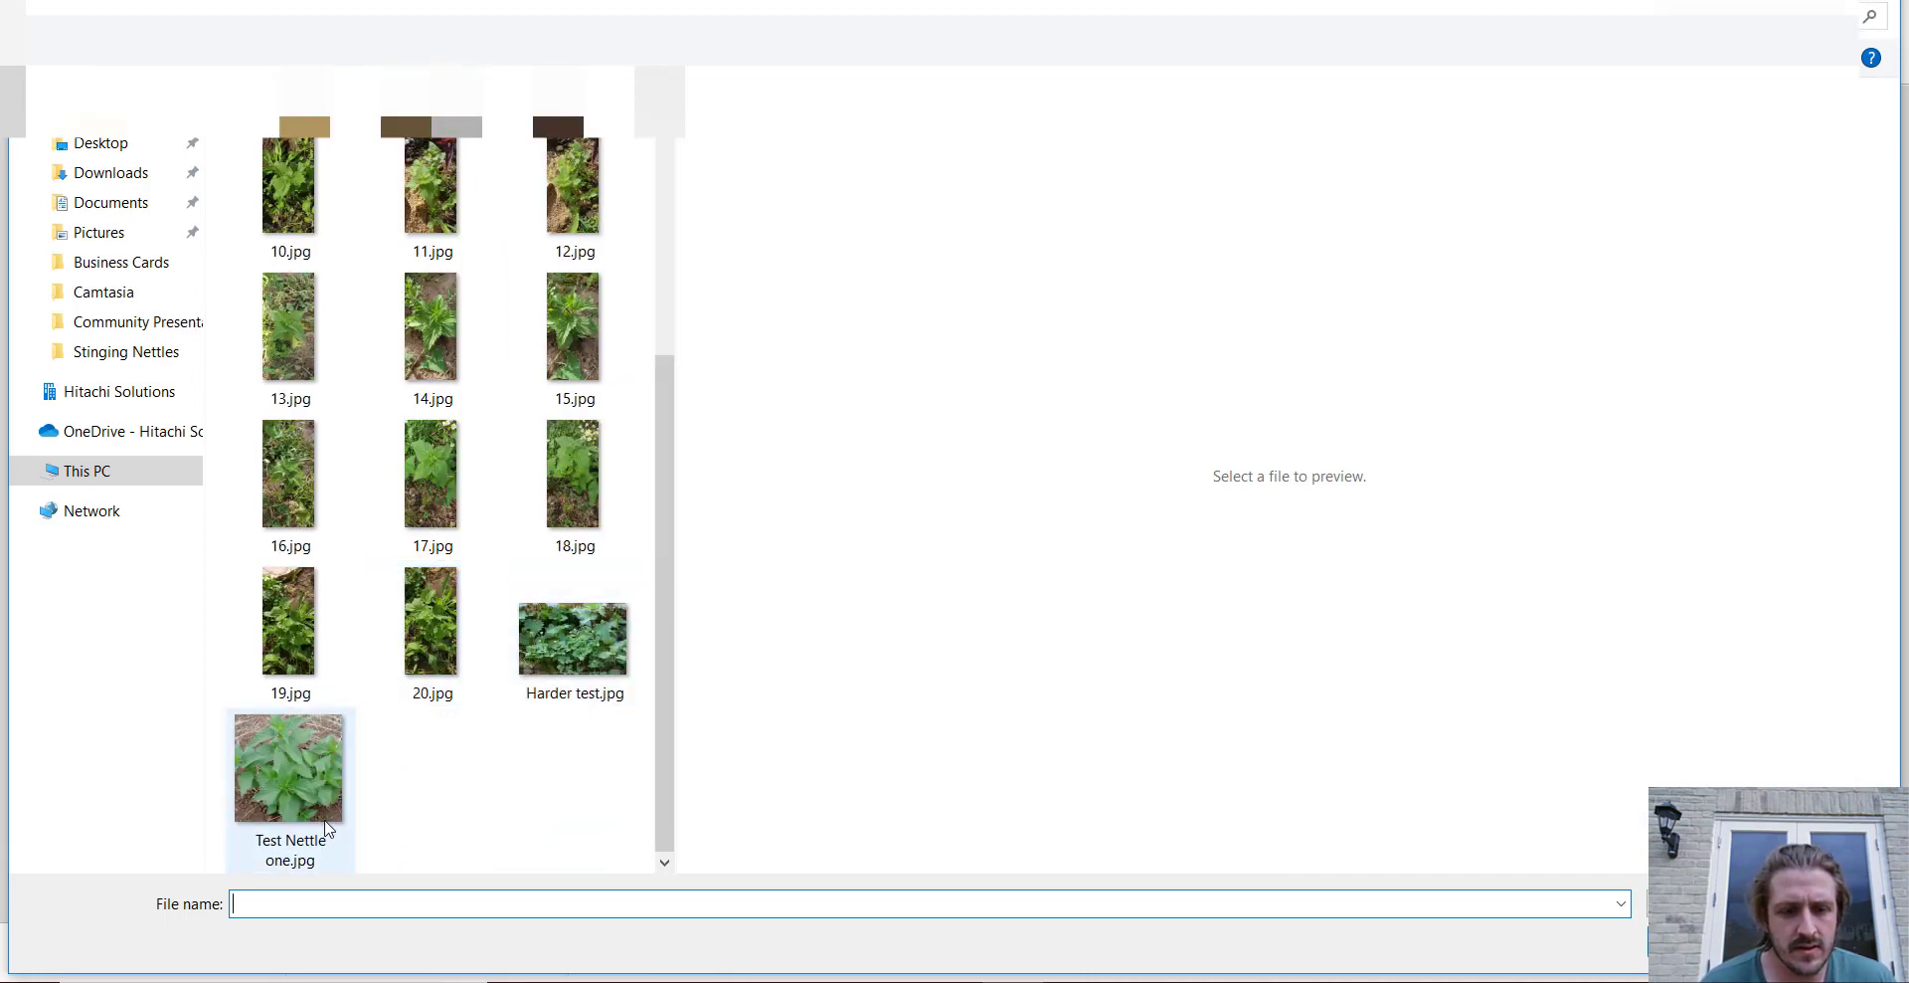
{"action": "double_click", "coordinate": [320, 808]}
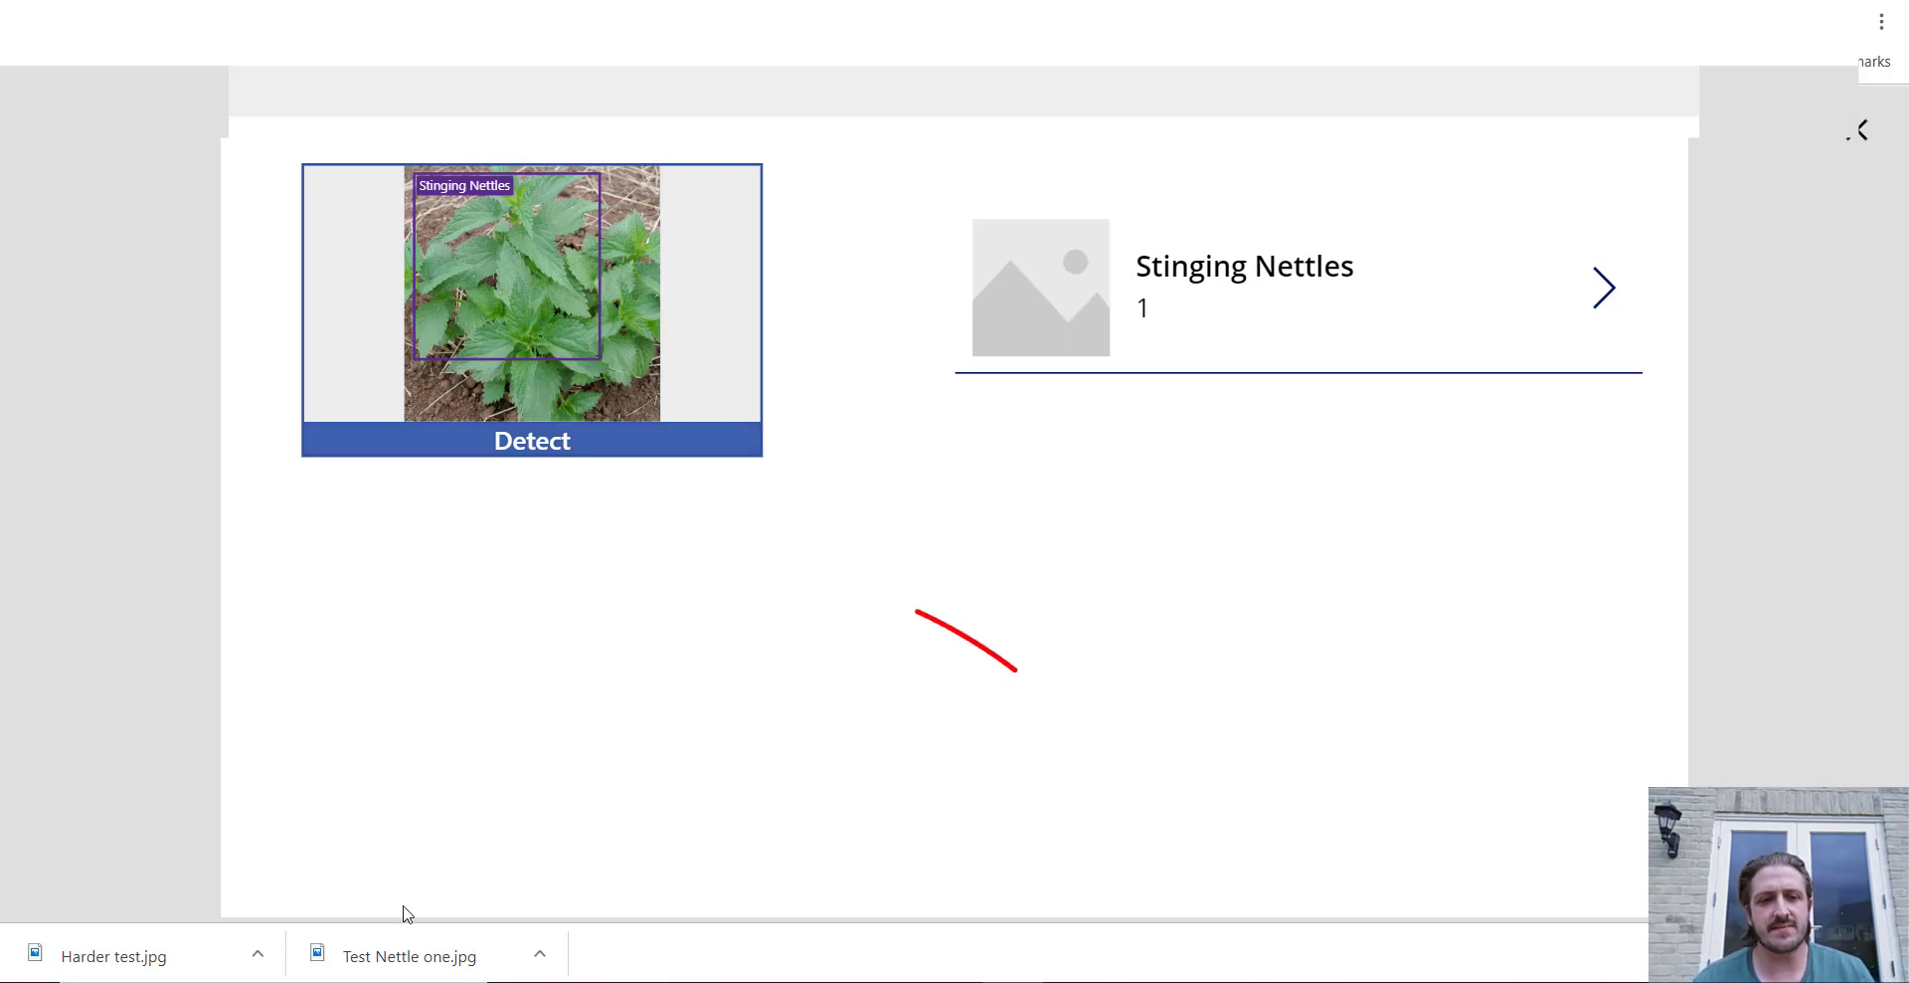
{"action": "left_click", "coordinate": [475, 384]}
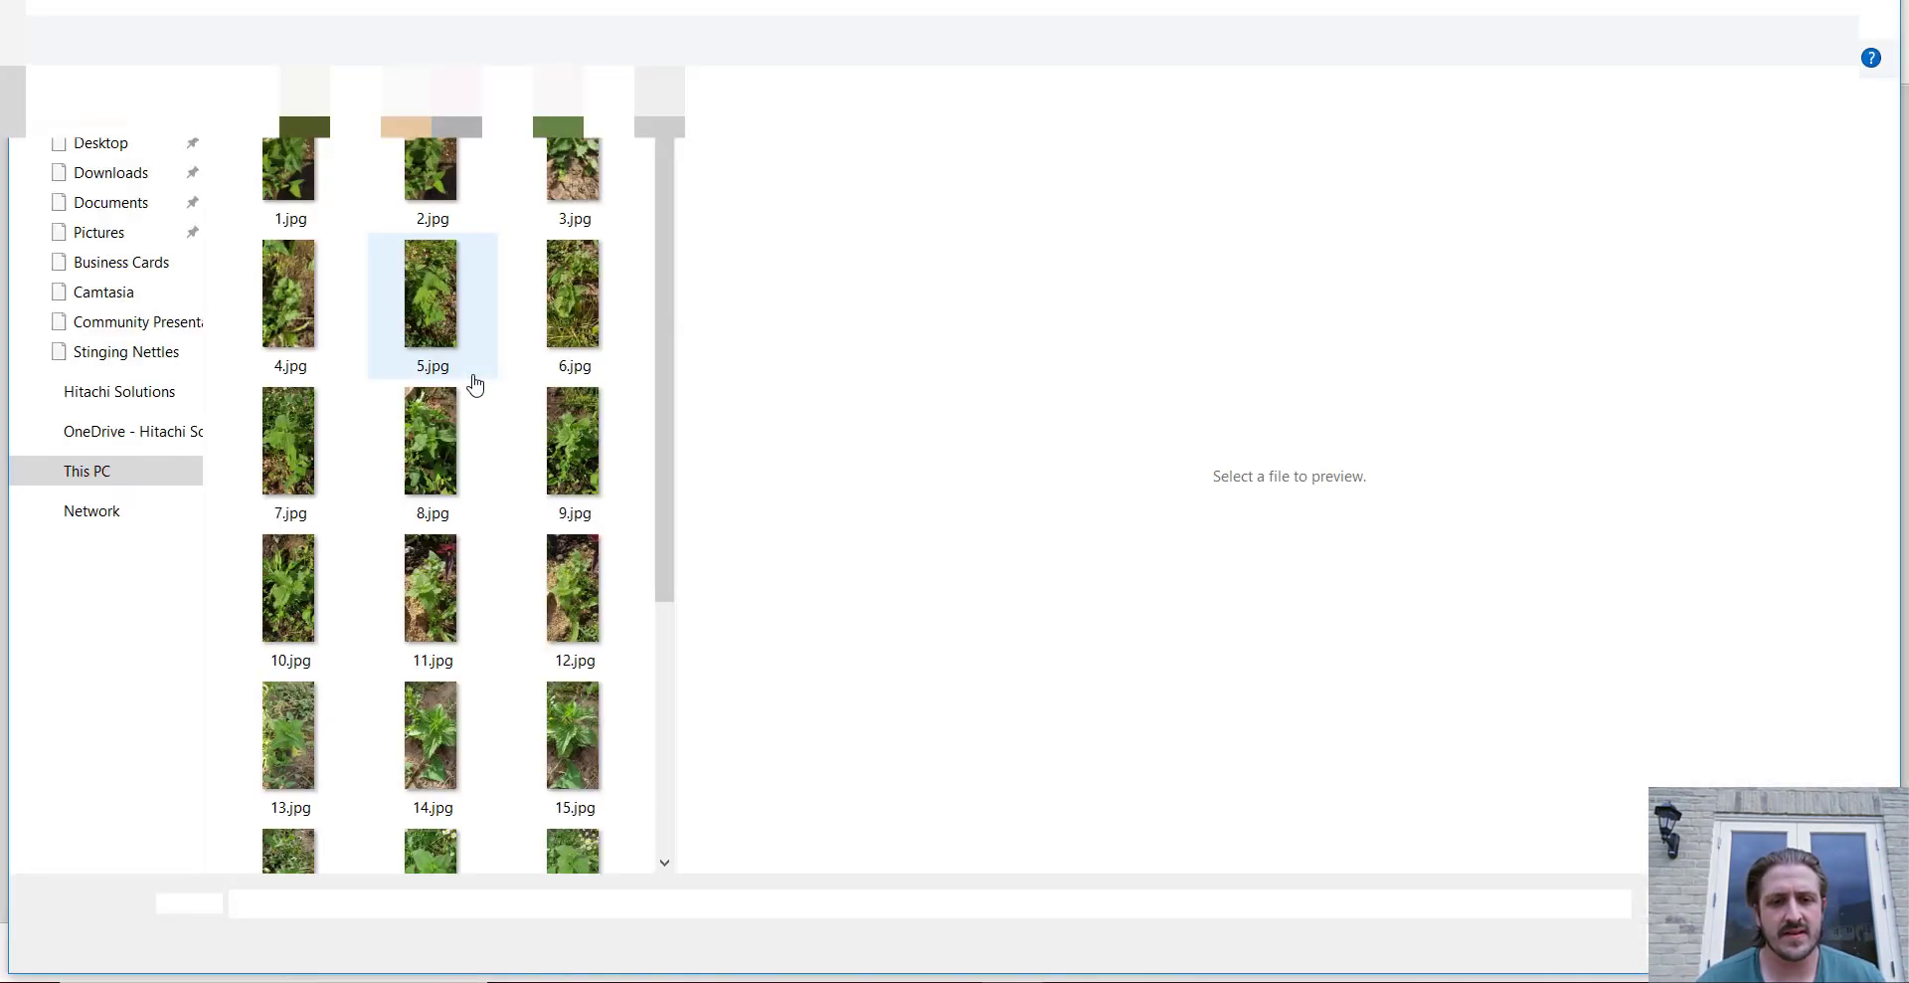
{"action": "scroll", "coordinate": [428, 458], "scroll_direction": "down", "scroll_amount": 3}
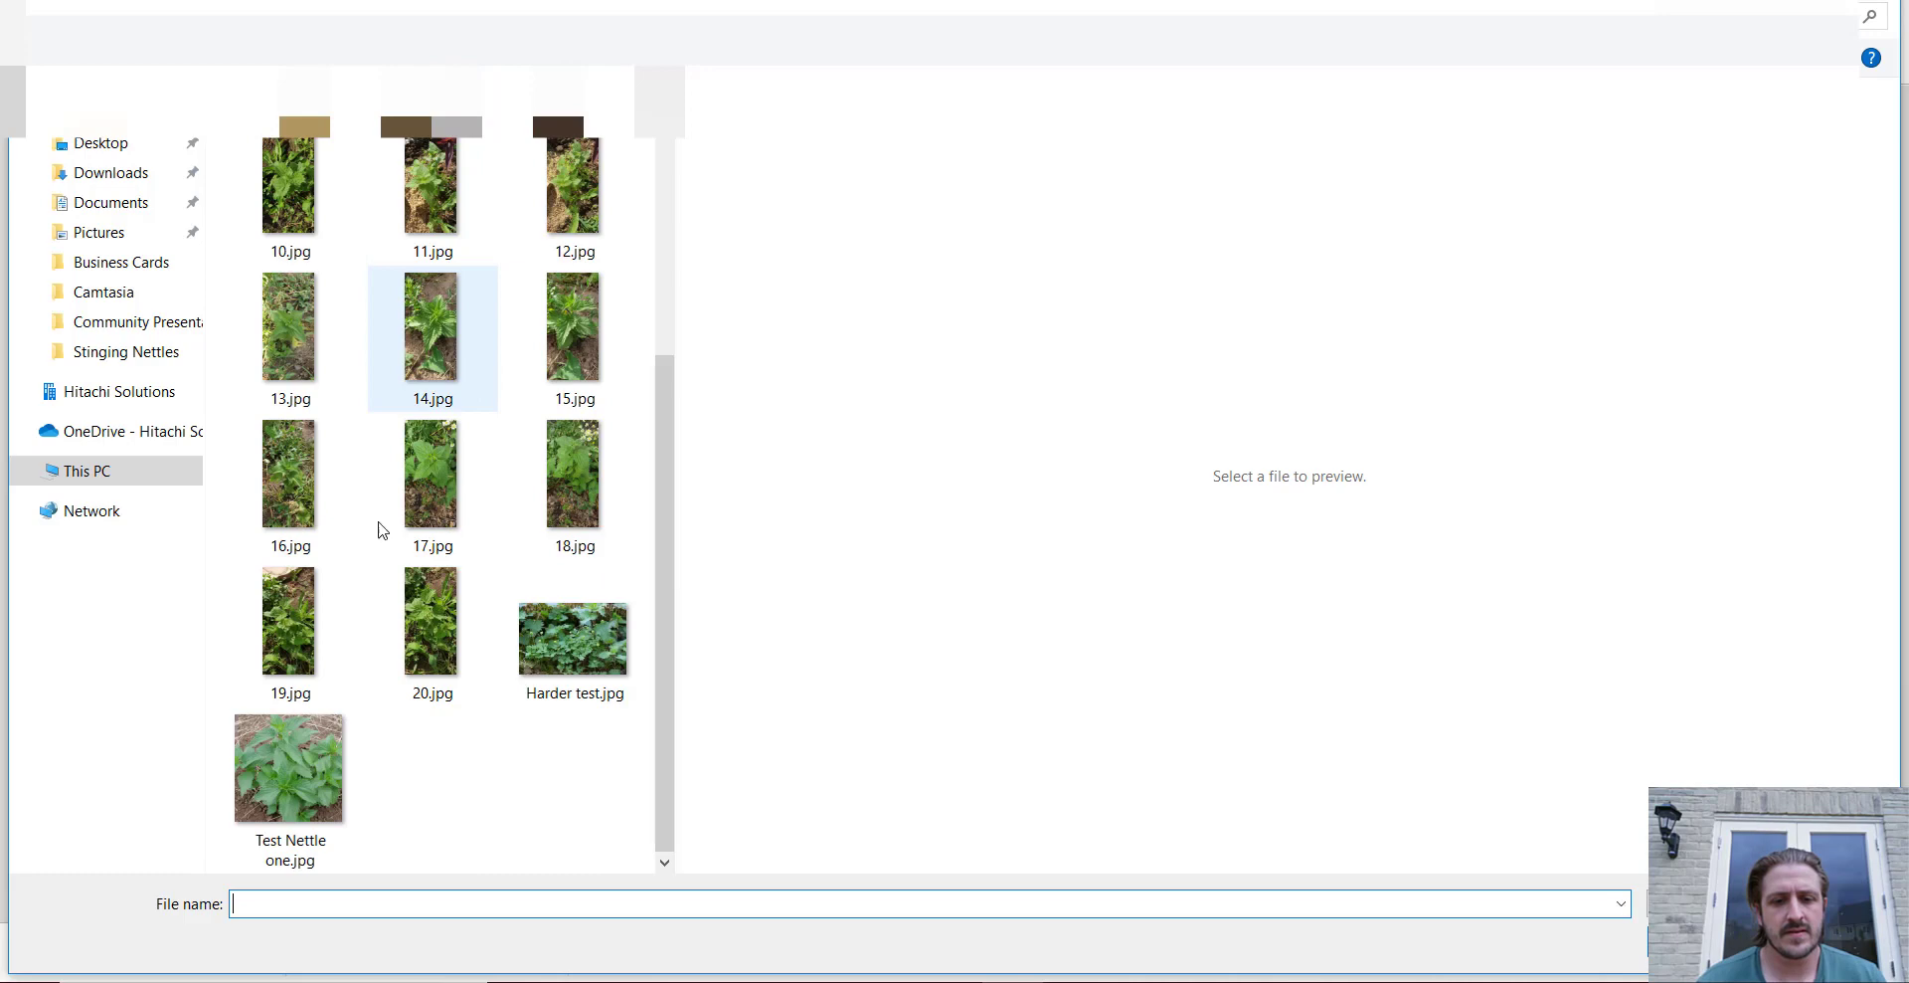
{"action": "double_click", "coordinate": [588, 682]}
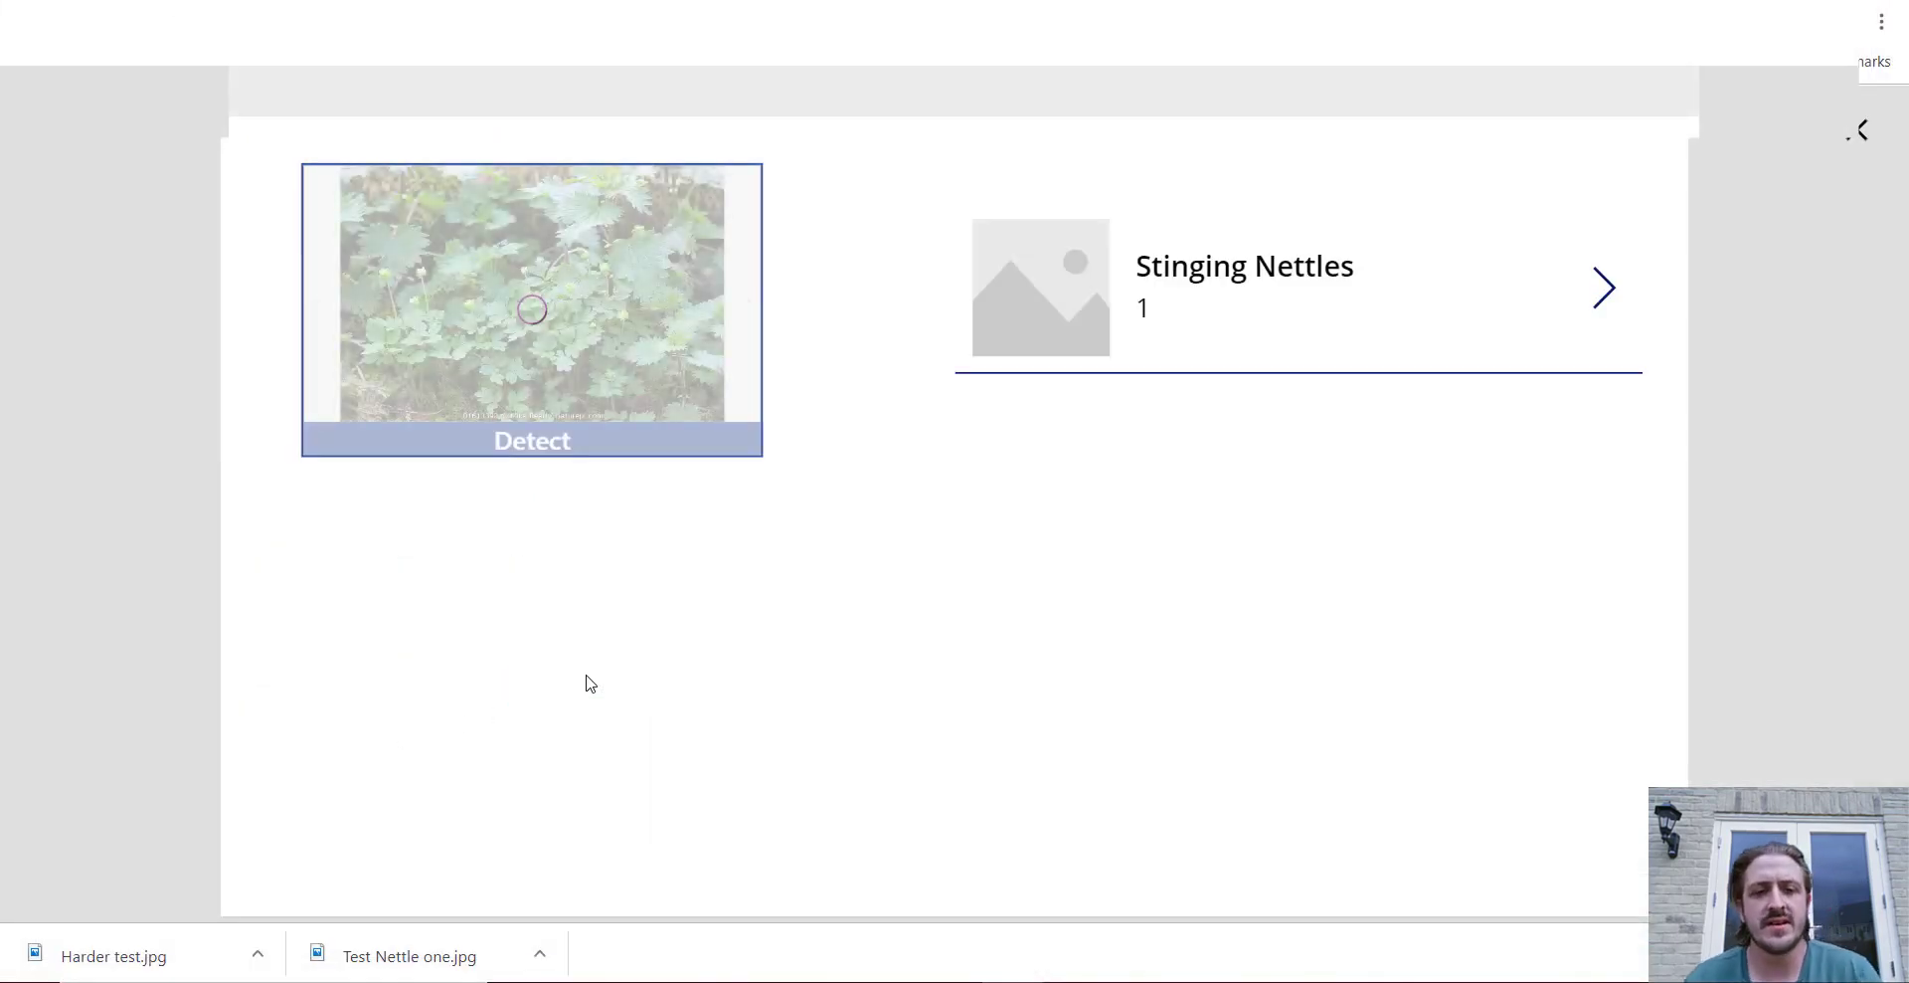